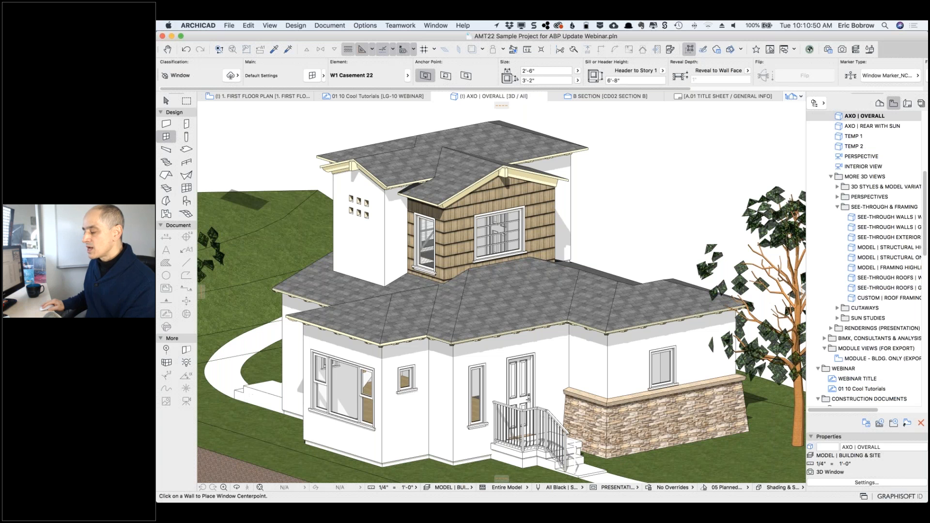
Step: Transfer the W1 Casement 22 settings to the narrow window beside the entry door, and pick up the upper gable window's settings
click(477, 394)
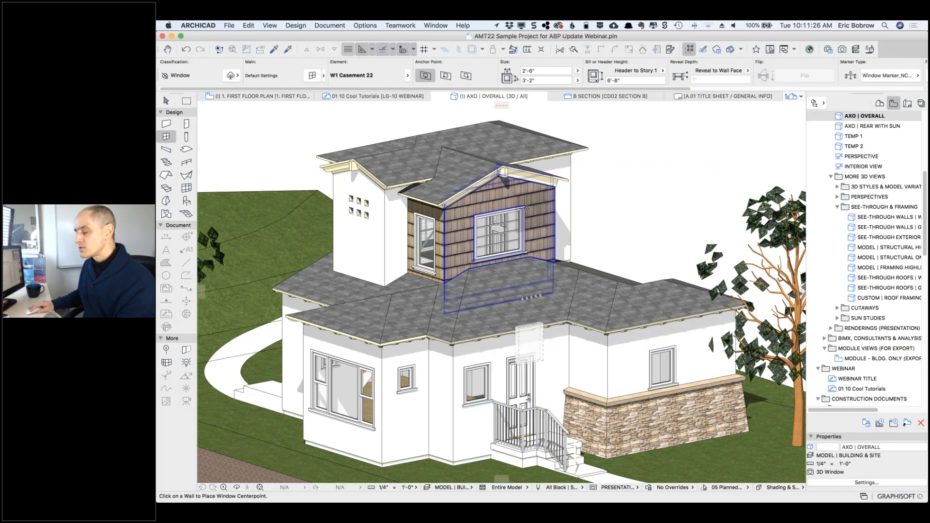
shift+click(523, 209)
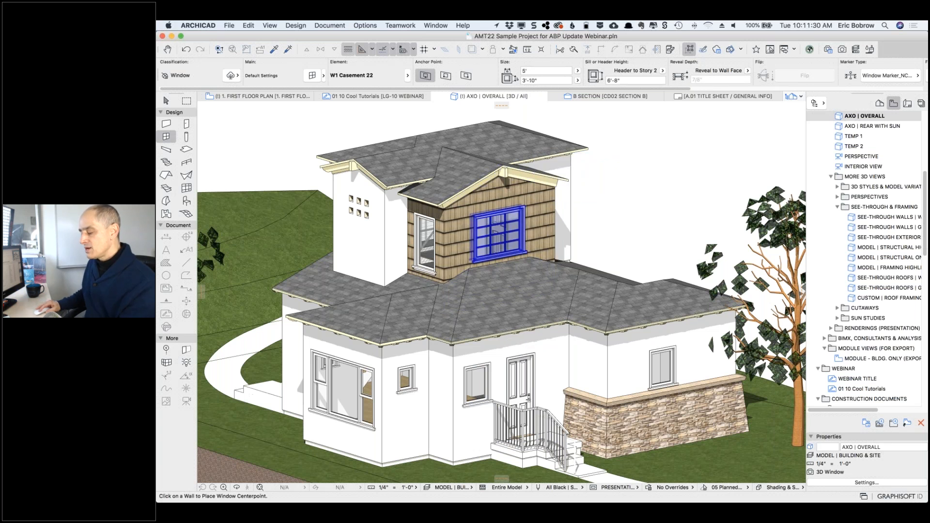
key(Escape)
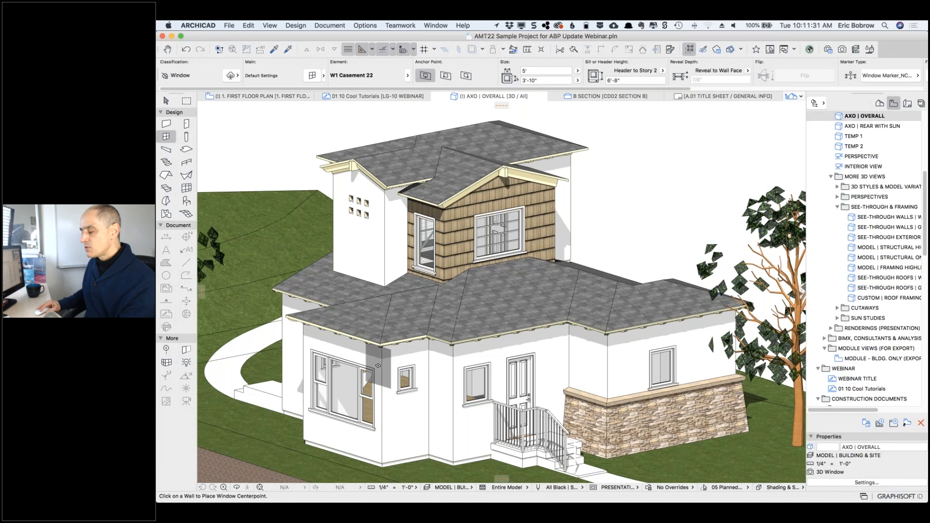
Step: Try transferring all of the gable window's settings to the large front window, and undo the transfer
key(alt)
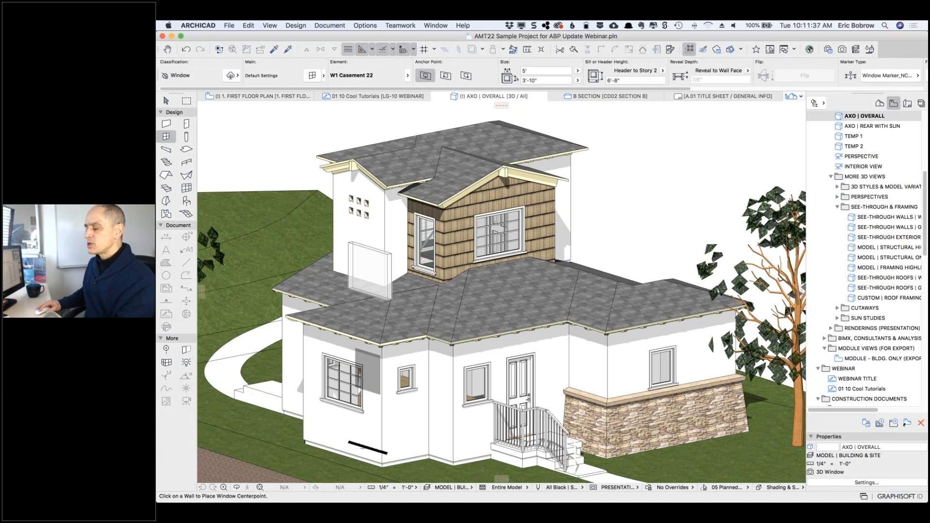
key(super+z)
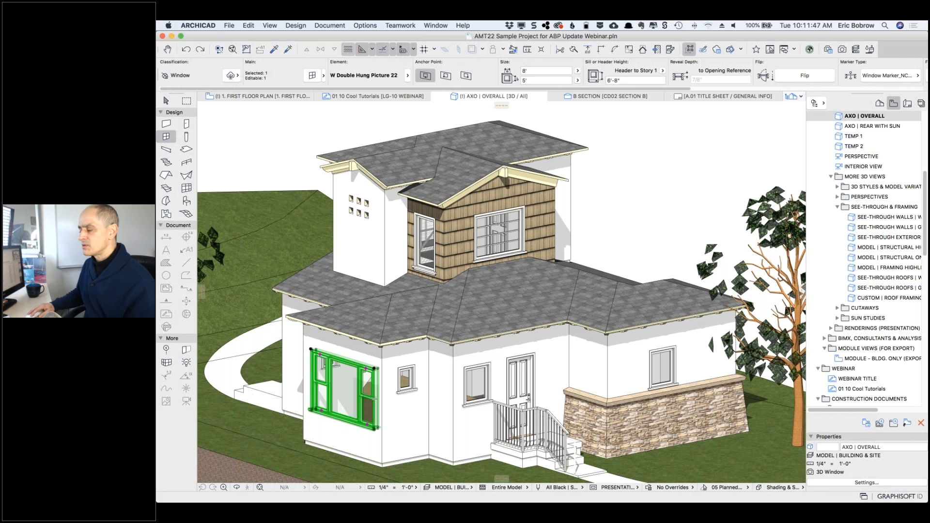
click(313, 77)
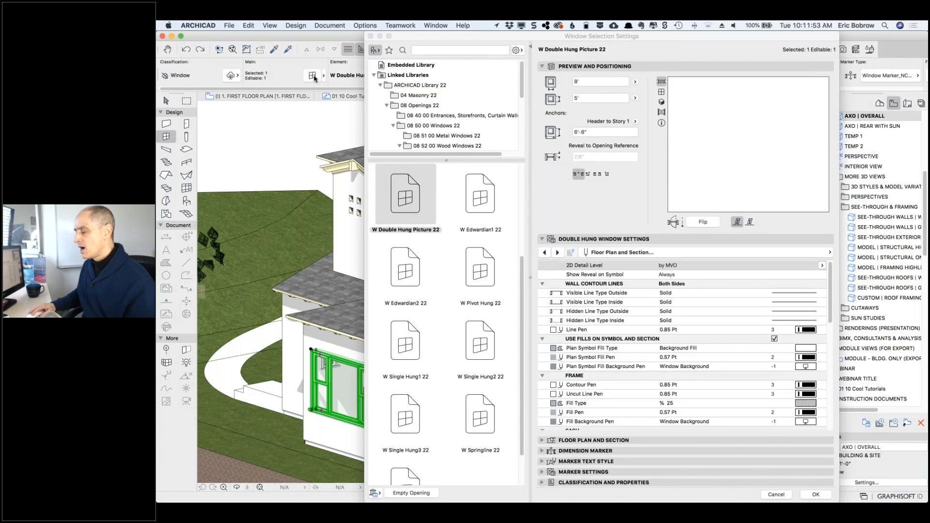
click(662, 102)
click(661, 92)
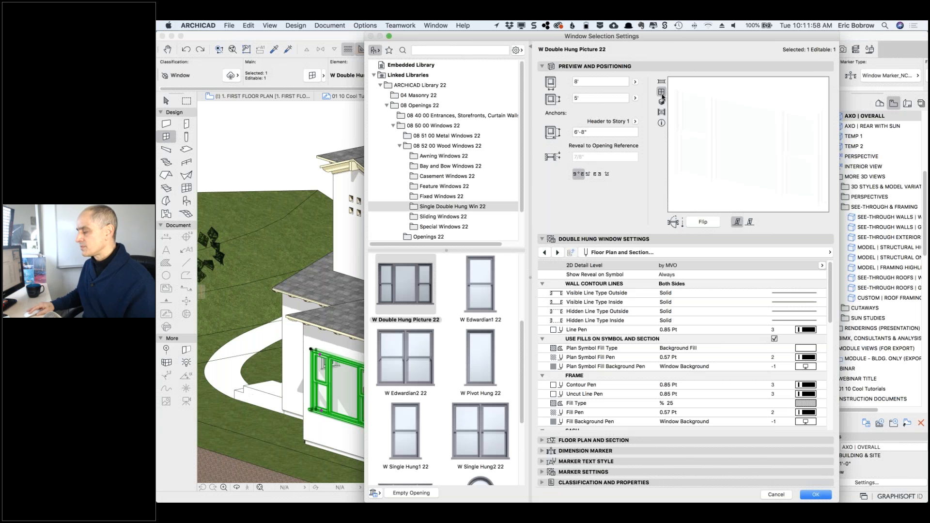
mouse_move(480, 446)
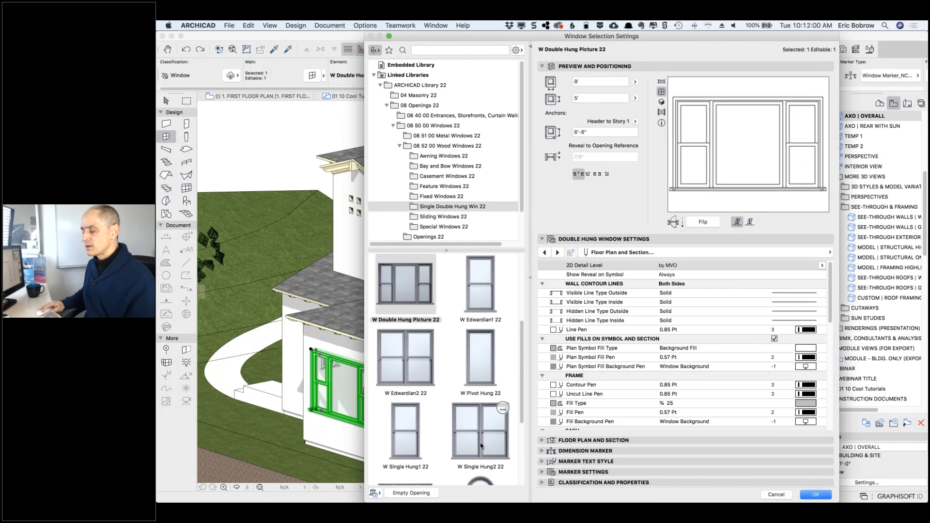
click(480, 445)
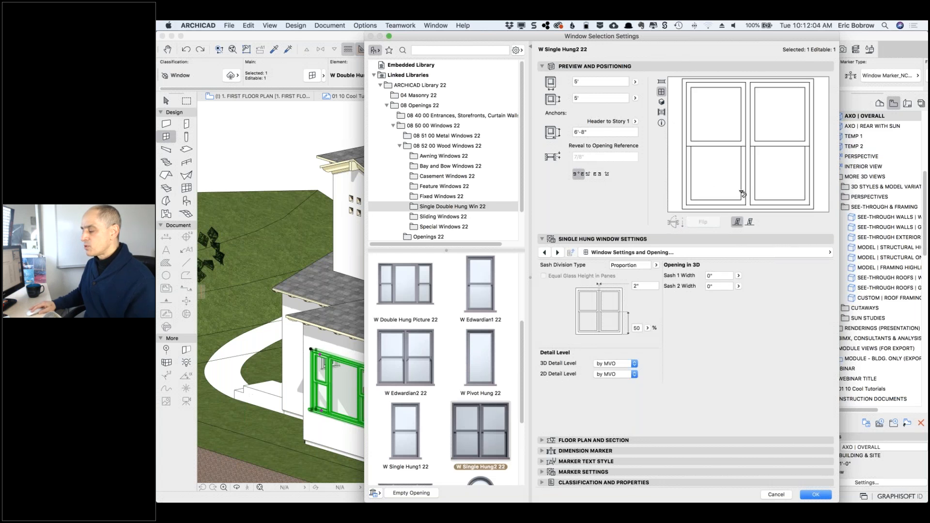
mouse_move(453, 324)
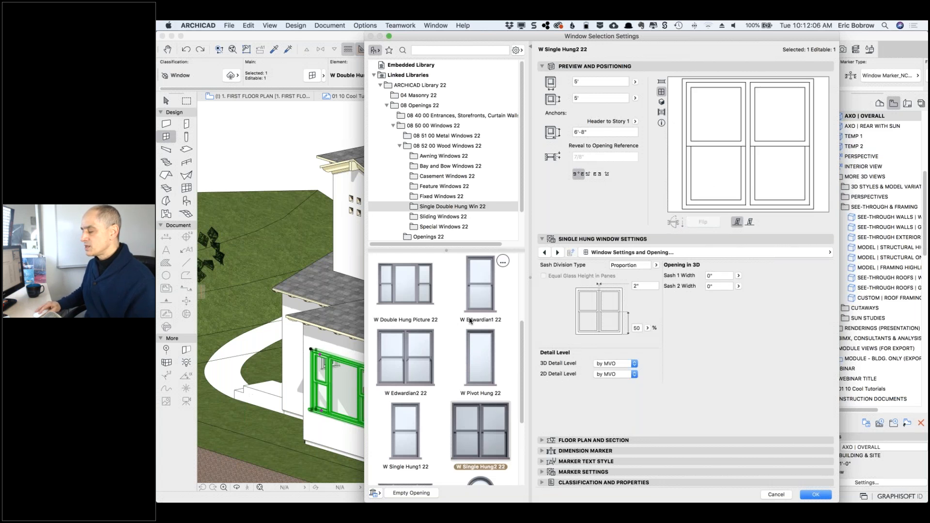
click(781, 495)
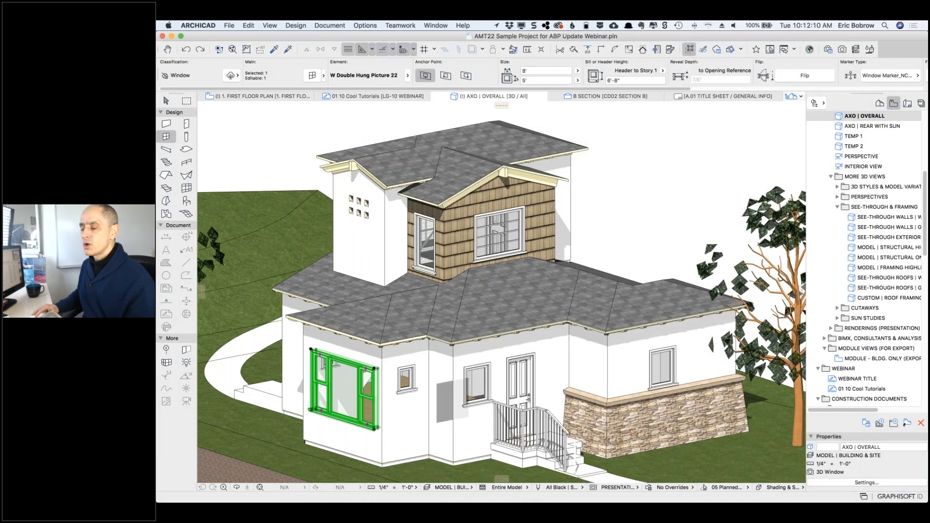
Step: Change the large front window to W Single Hung2 22 while keeping its 8' by 5' size, and deselect it
click(312, 76)
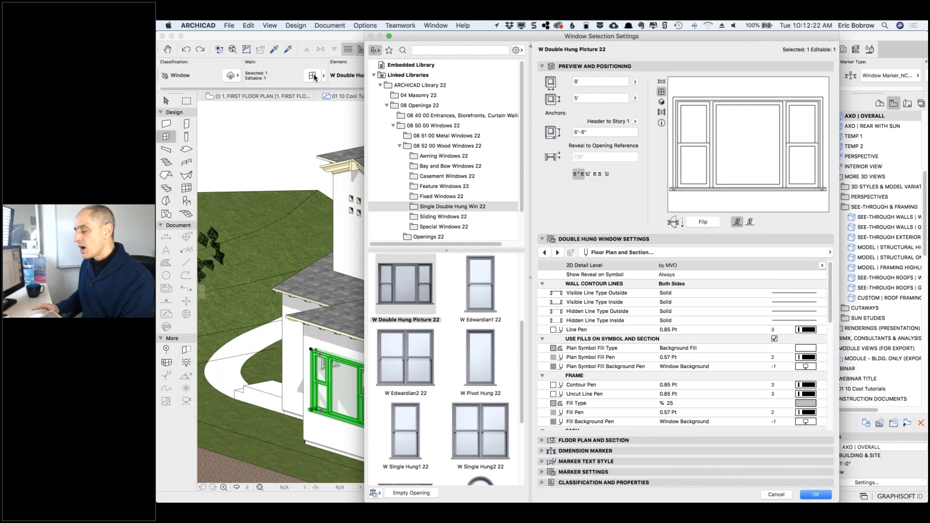
click(482, 415)
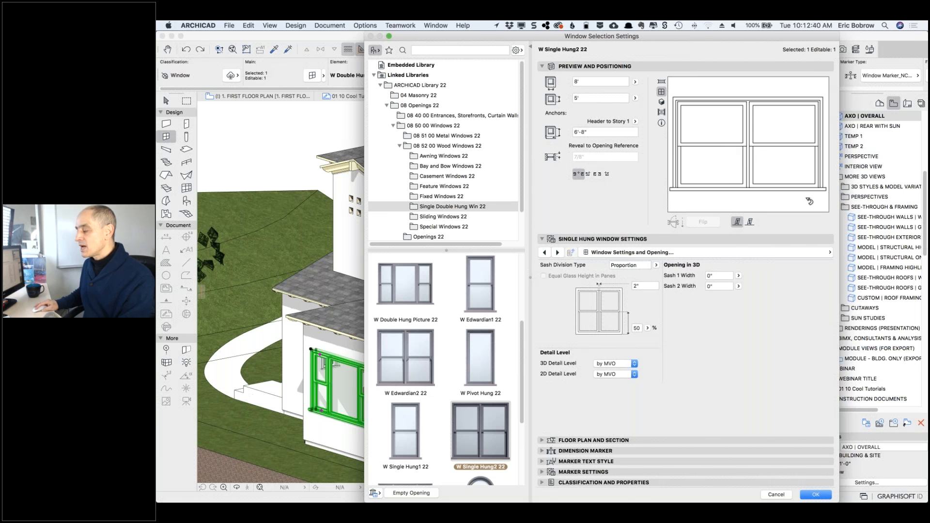
click(811, 495)
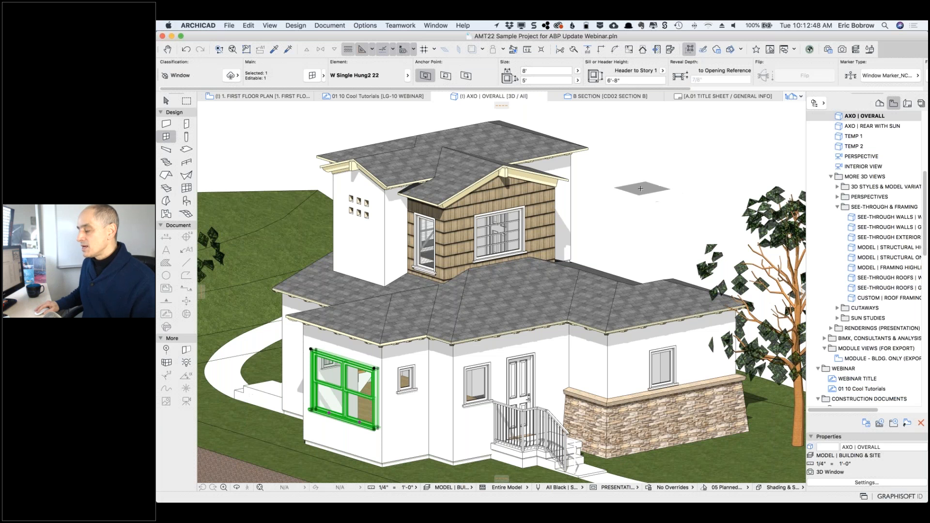
key(Escape)
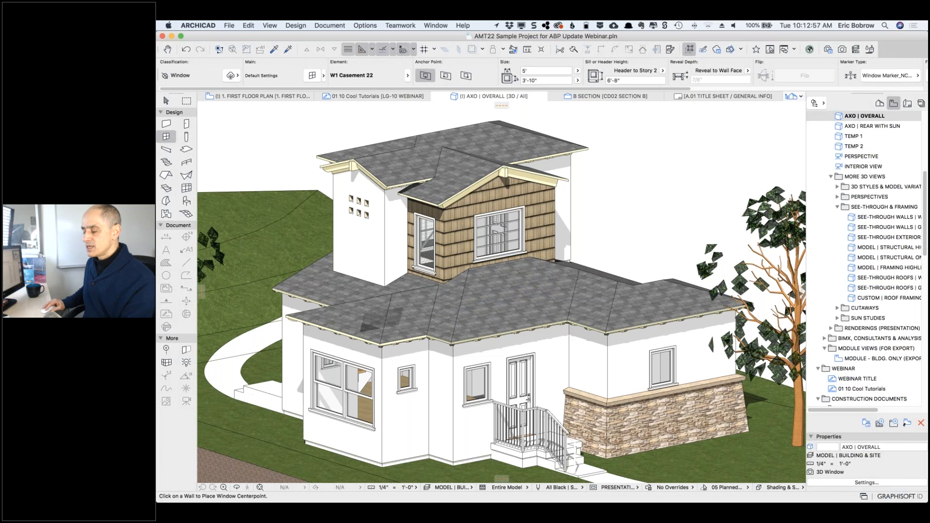
Step: Transfer the picked-up casement settings to the large front window using the Exclude Elevation, Height, Size, Anchor, ID set
key(alt)
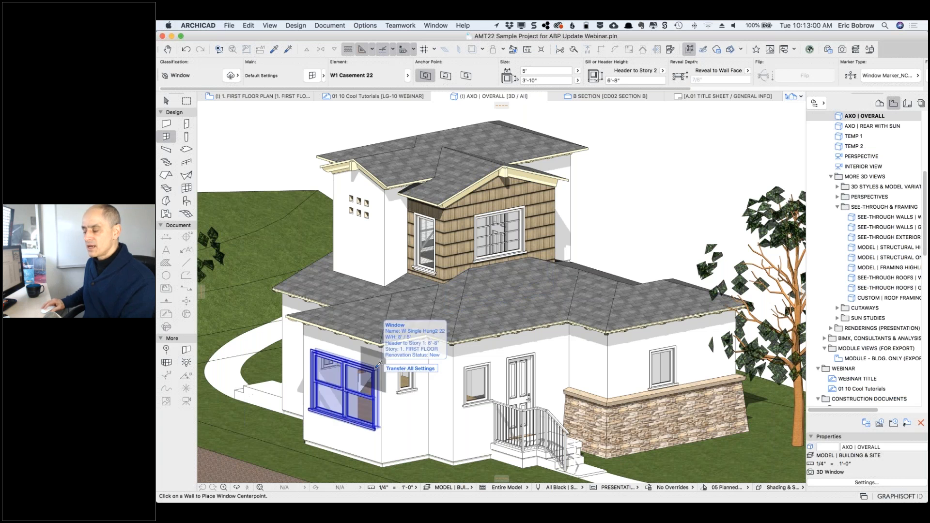
alt+click(376, 364)
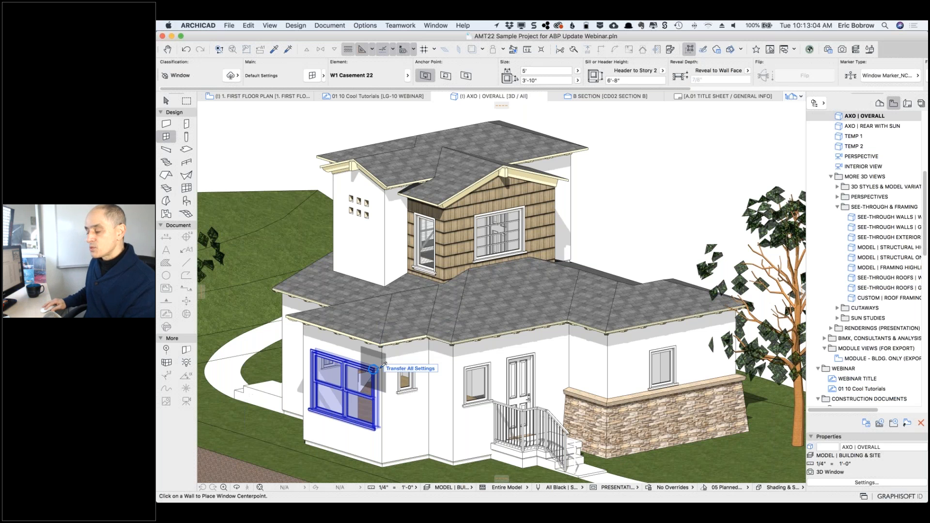
click(410, 369)
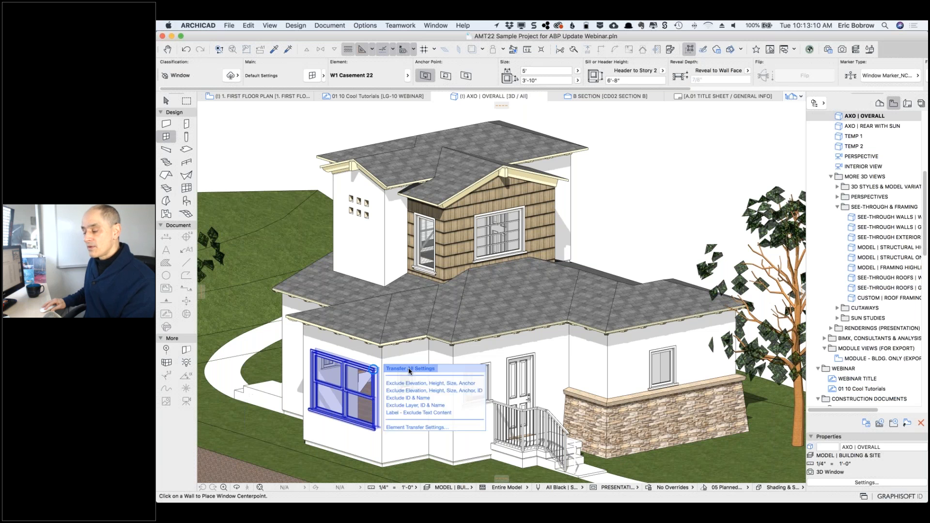
click(419, 392)
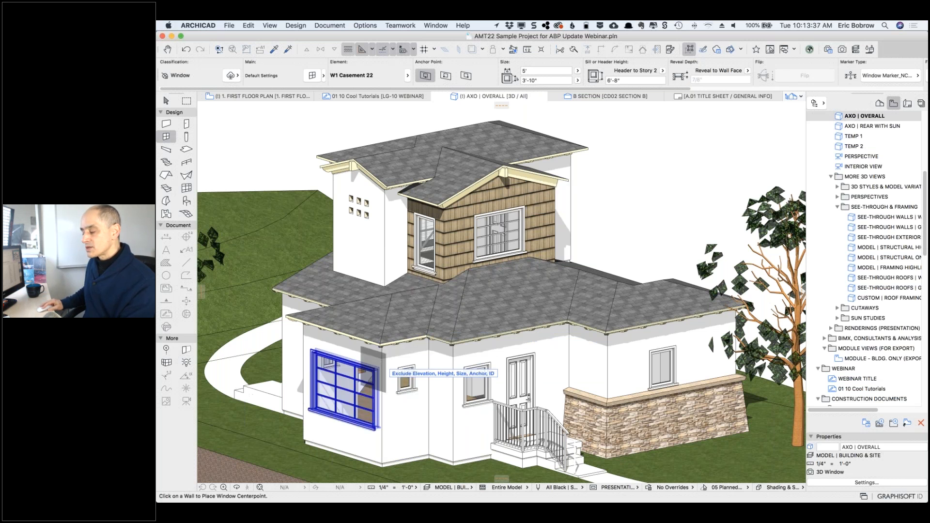
Step: Open Element Transfer Settings and look at how a new set is started, without creating one
click(409, 373)
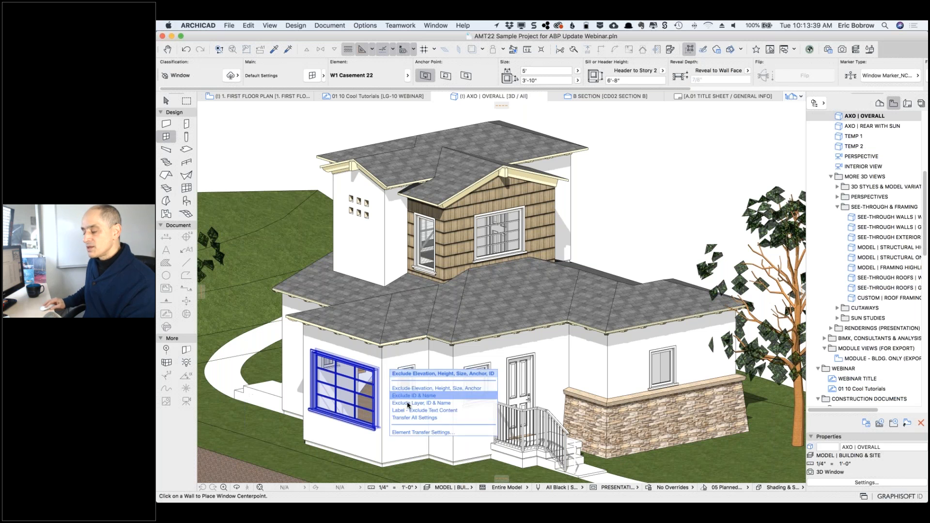
click(415, 433)
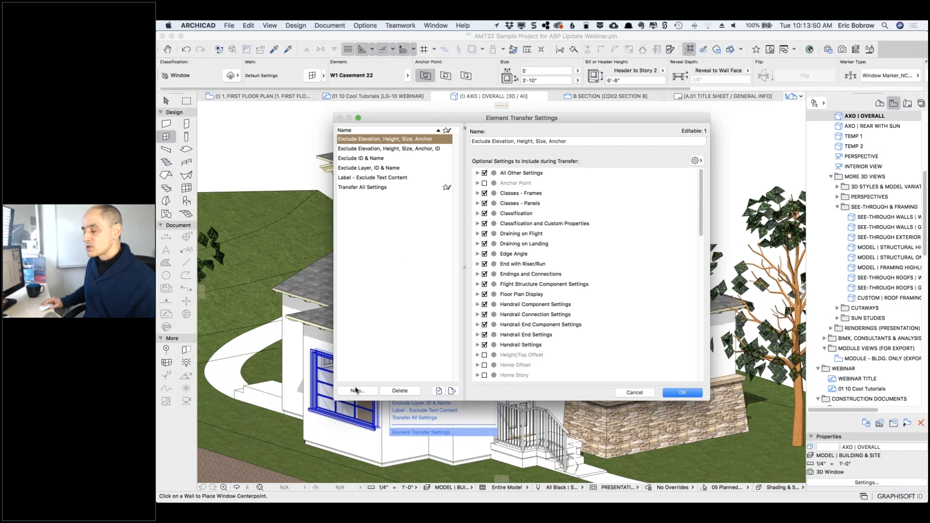
click(356, 390)
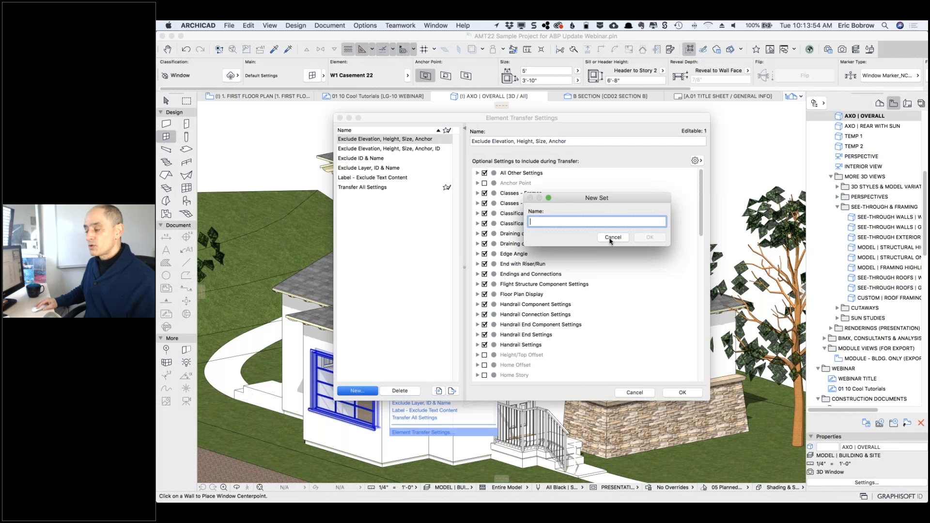
click(606, 237)
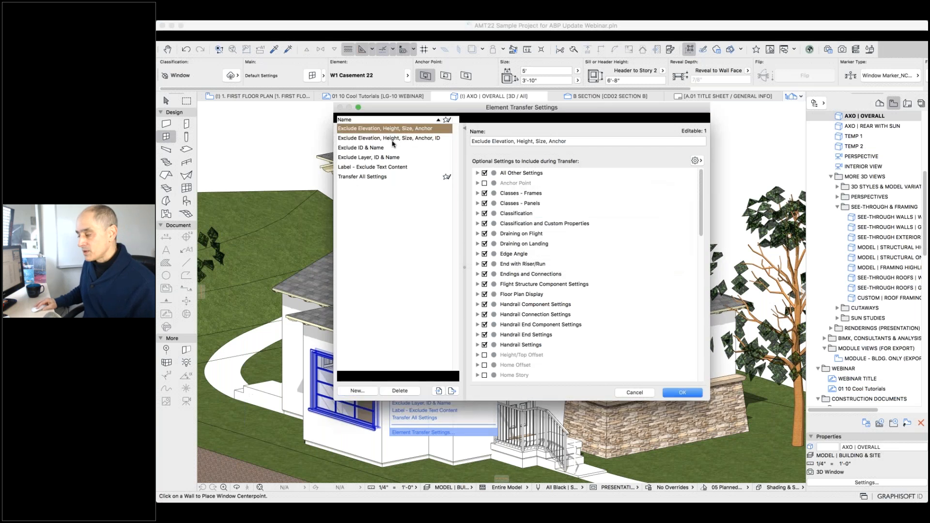
Step: Examine which settings are included in the Exclude ID & Name set and the two Exclude Elevation, Height, Size, Anchor sets
click(372, 160)
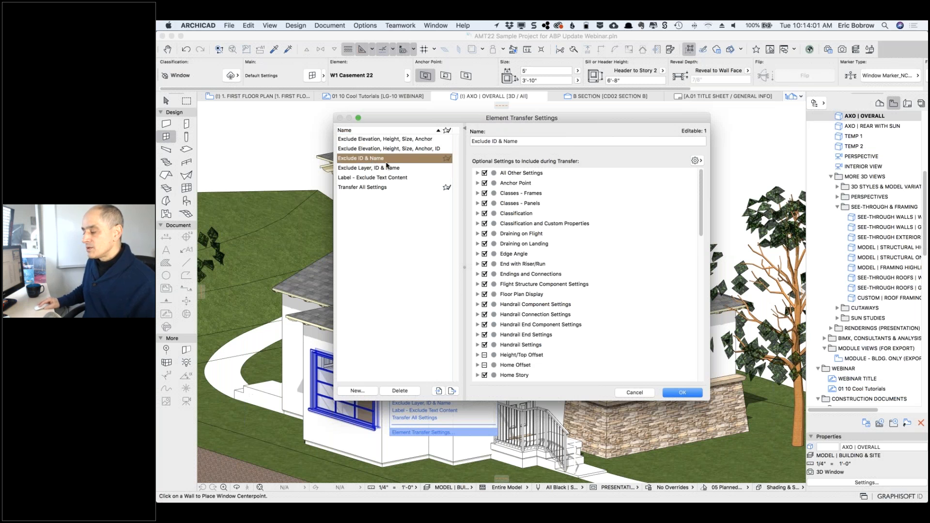
click(396, 140)
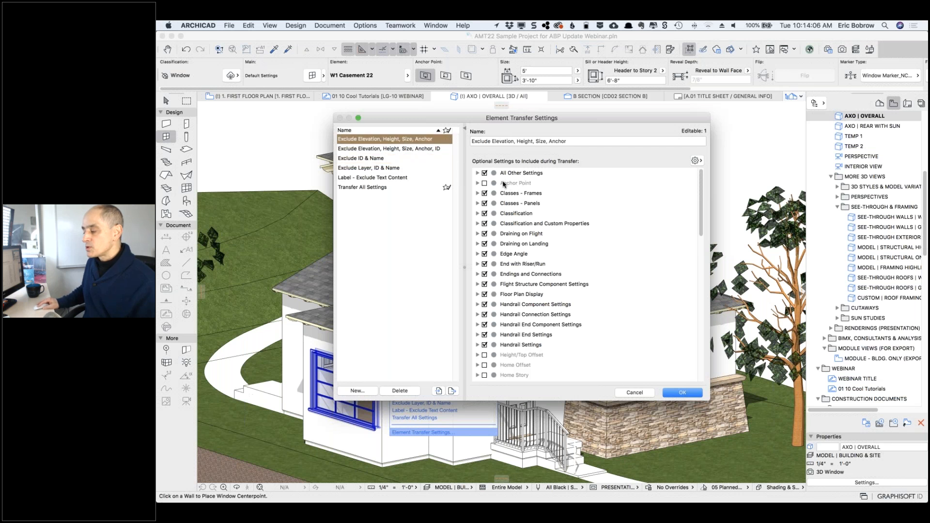
click(427, 152)
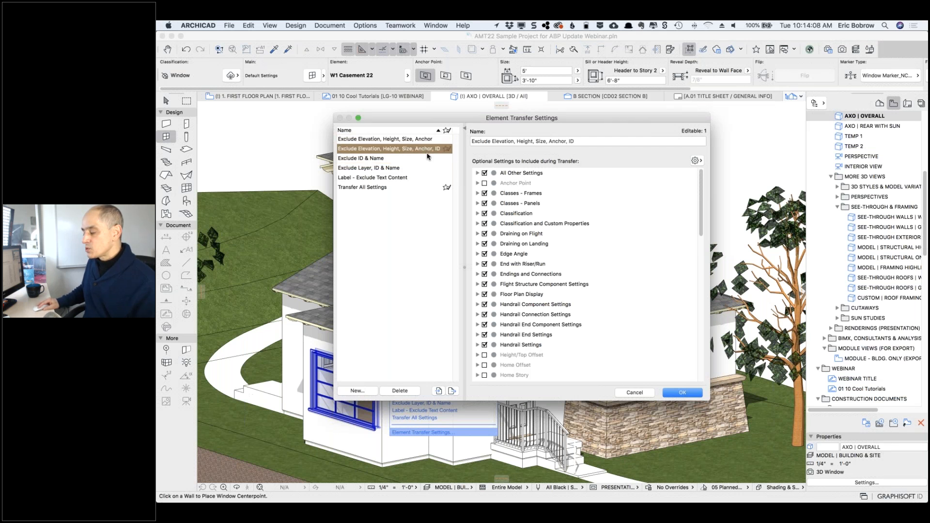
scroll(529, 284, down, 1)
scroll(529, 284, down, 5)
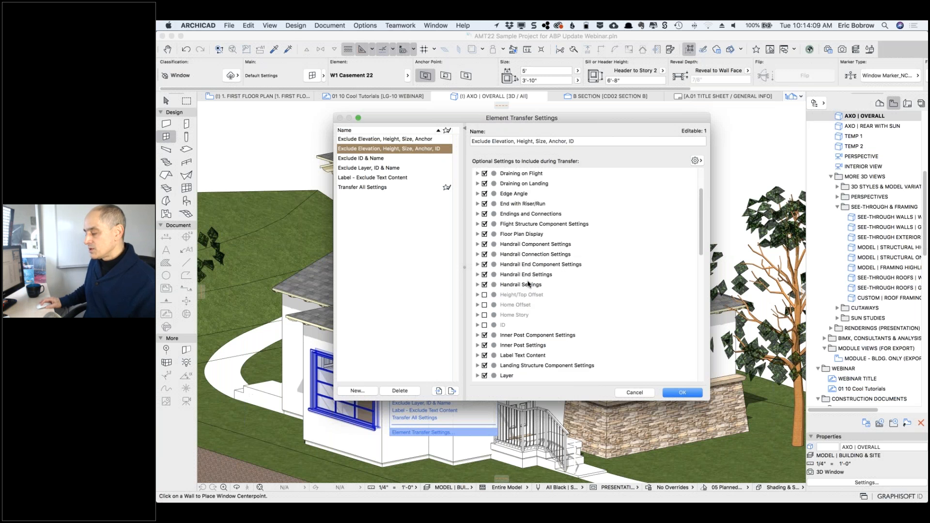
scroll(530, 287, down, 5)
scroll(531, 287, down, 2)
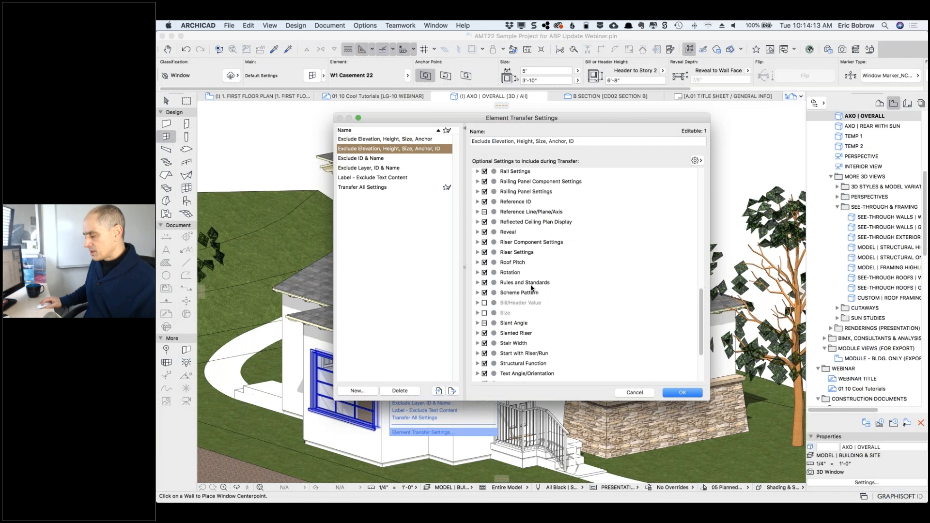
scroll(531, 288, down, 3)
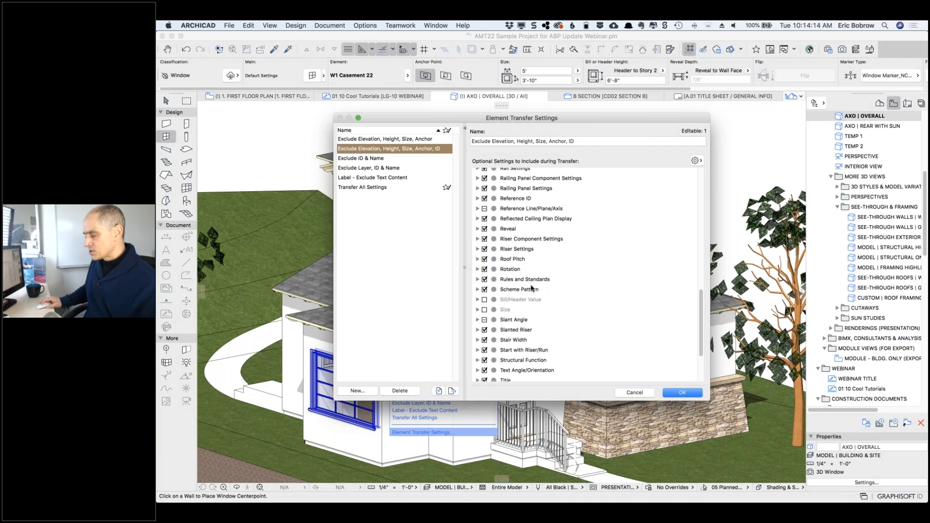
Step: Compare the label, layer, ID and elevation exclusion sets, and leave Element Transfer Settings without saving changes
click(383, 178)
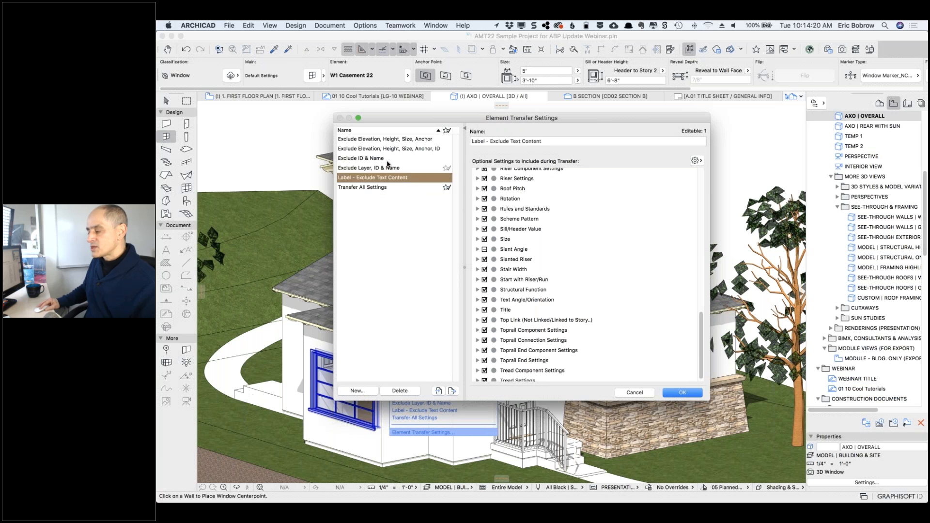
click(387, 168)
click(385, 160)
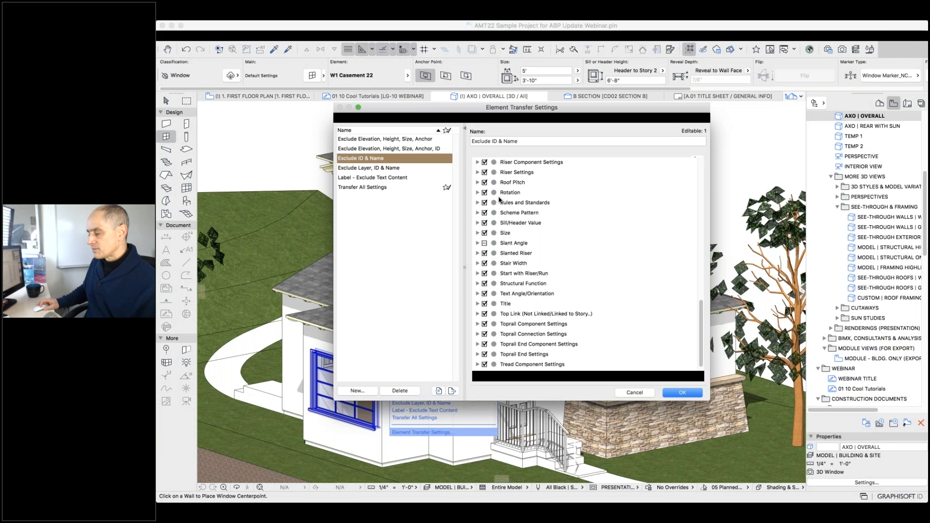
click(401, 149)
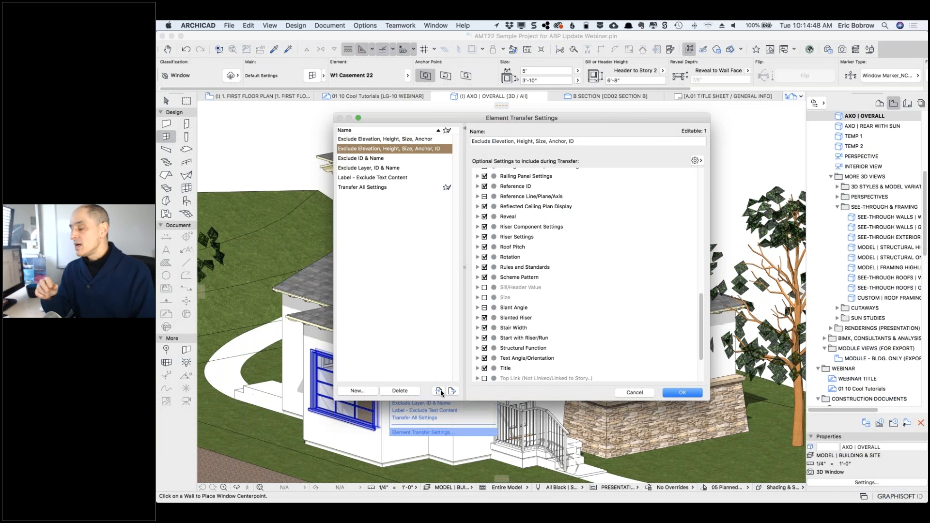
click(639, 394)
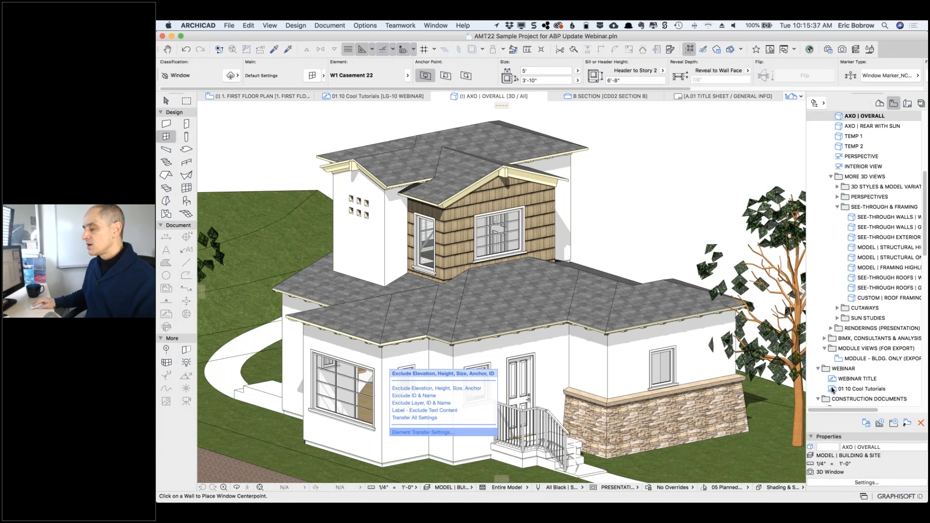
Step: View the 10 Cool Tutorials worksheet and return to the AXO | OVERALL 3D view
double_click(832, 389)
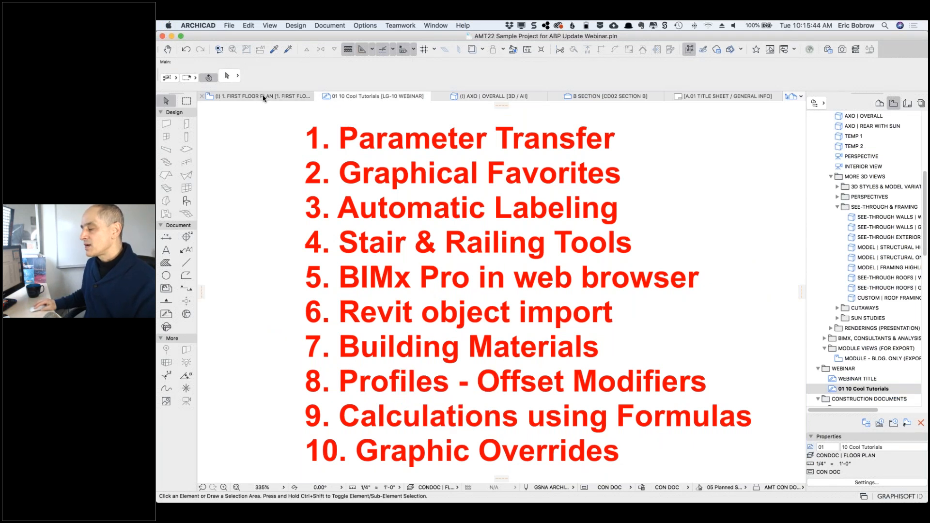
click(469, 97)
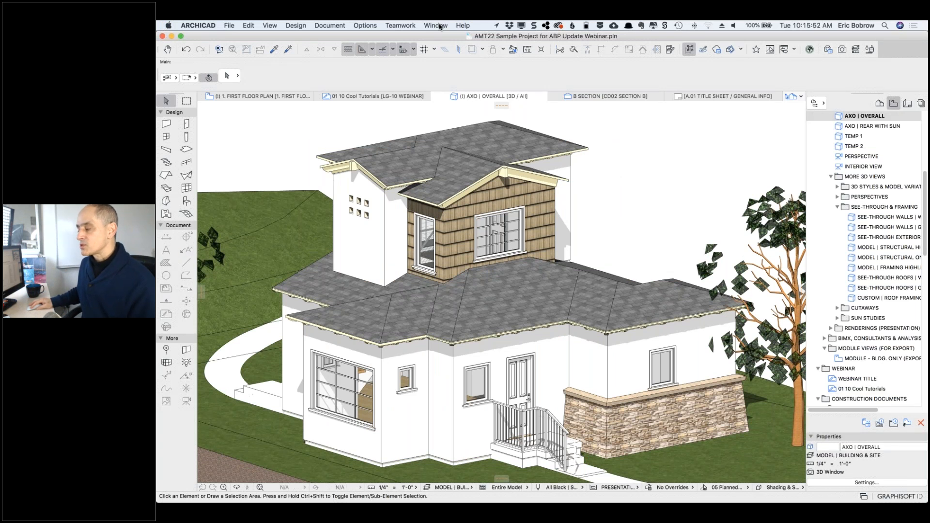
Step: Display the Favorites palette beside the 3D model
click(438, 26)
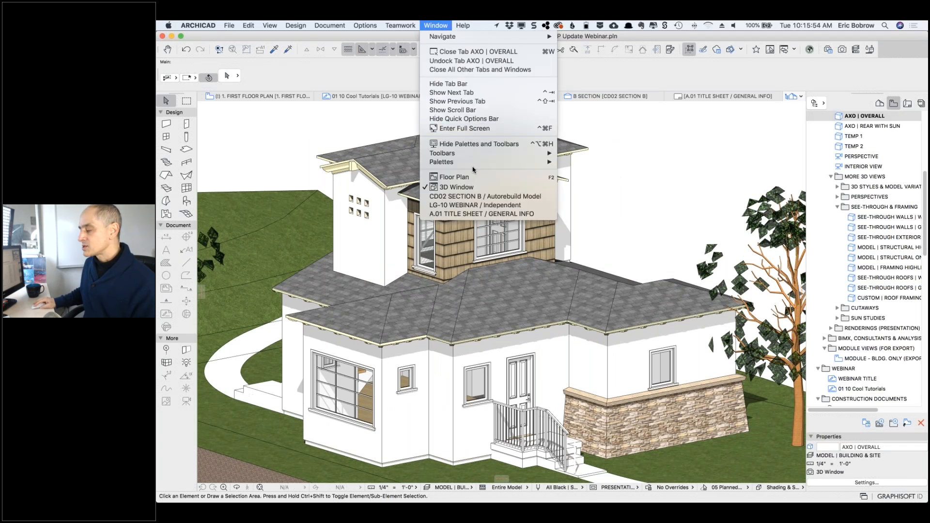
mouse_move(477, 166)
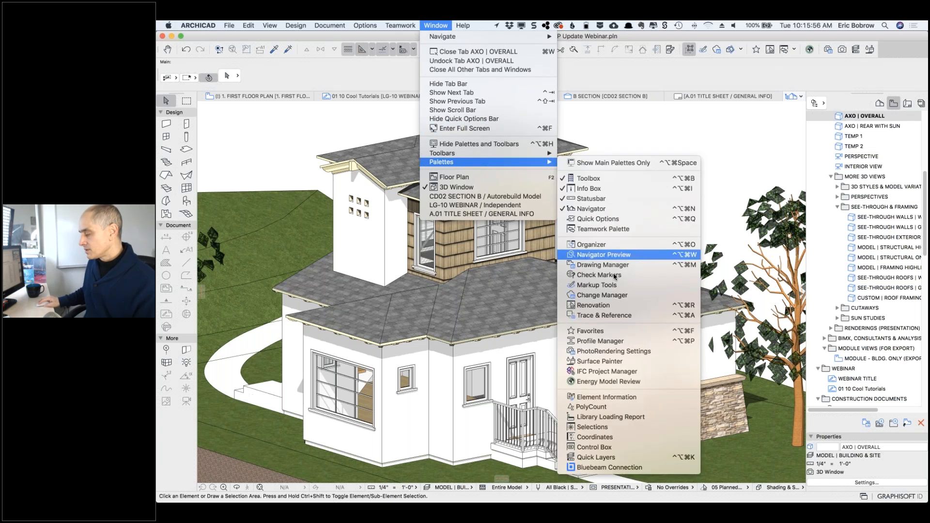
click(581, 333)
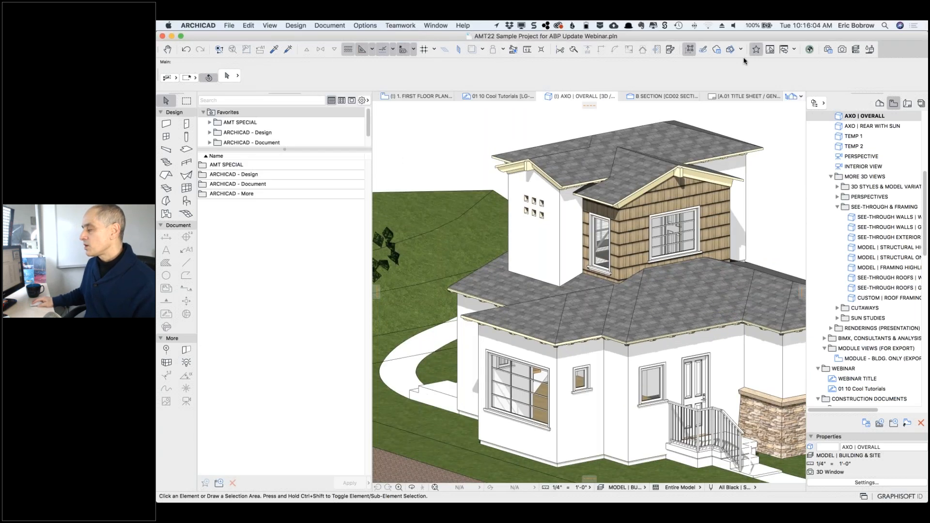
click(757, 50)
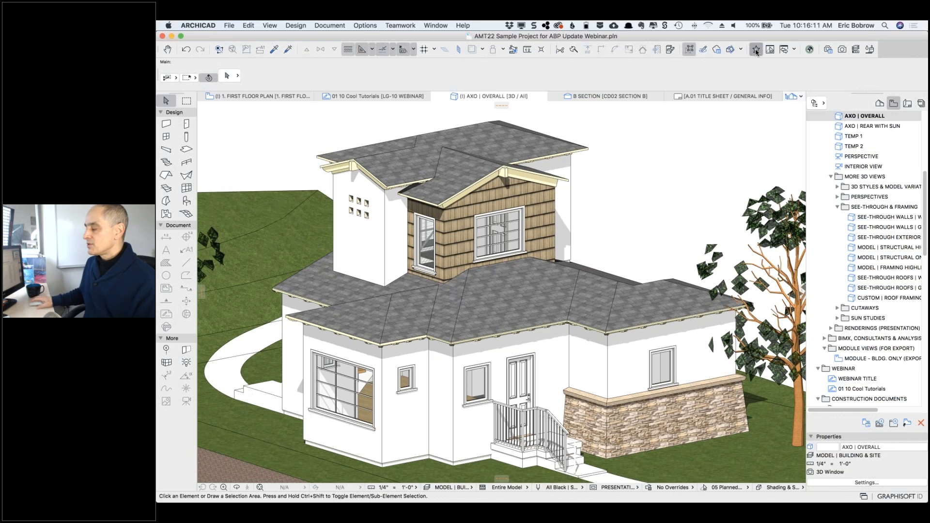
click(756, 51)
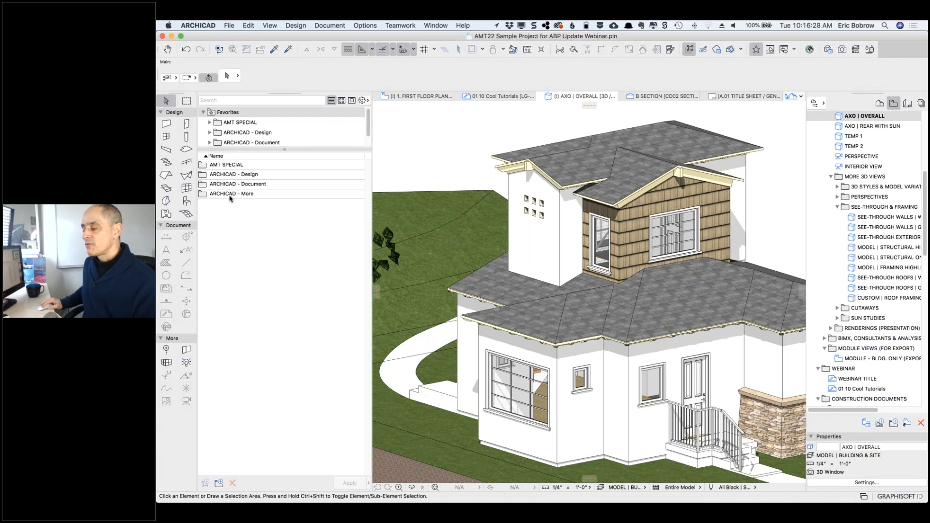
Step: Browse the saved beam favorites inside the ARCHICAD - Design folder and return to the top-level Favorites folder
click(203, 177)
double_click(202, 178)
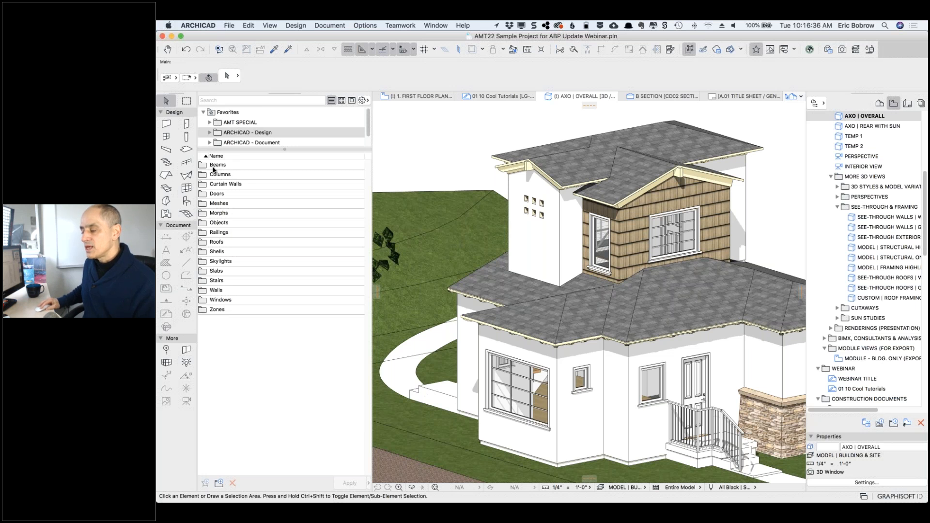
click(203, 167)
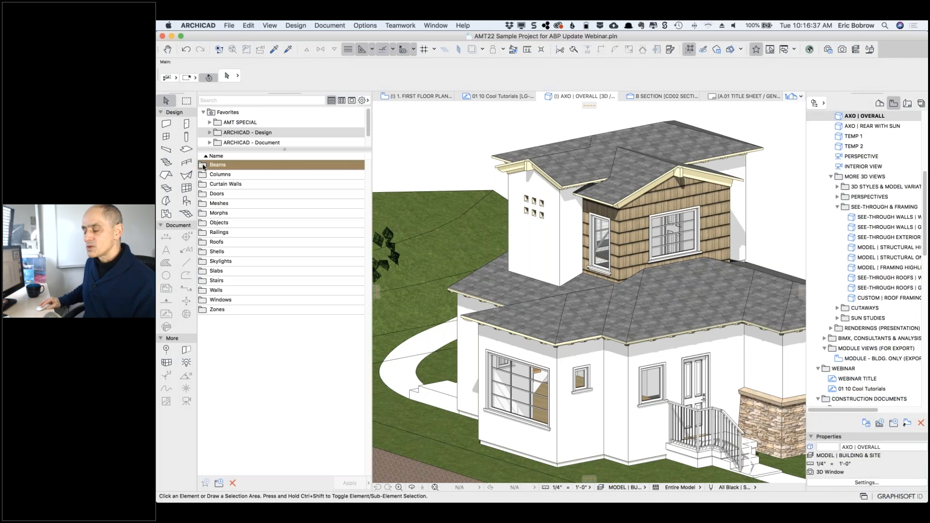
double_click(203, 166)
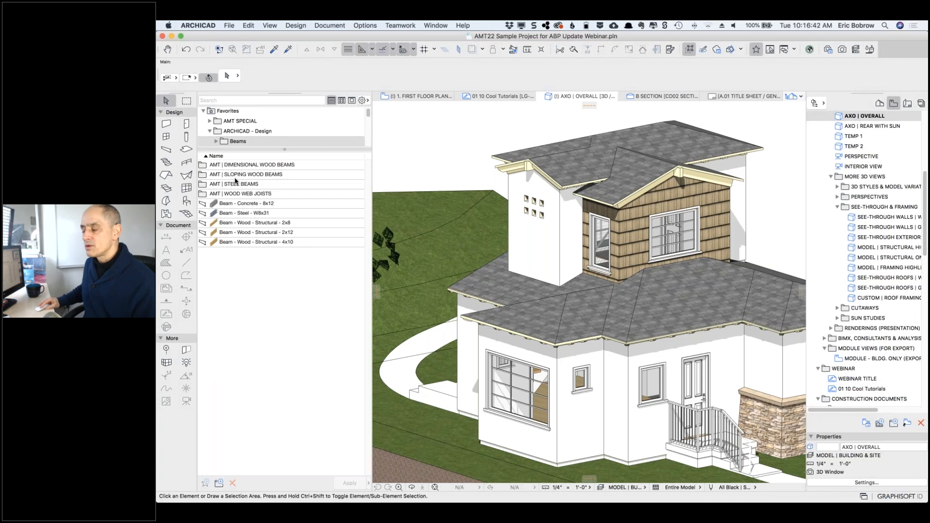
click(229, 112)
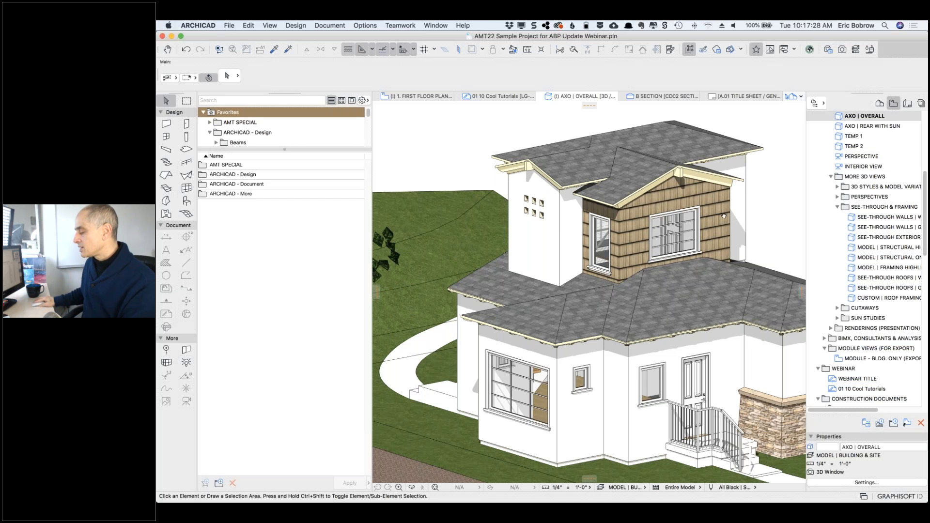
Step: Save the casement window above the stone-clad wall as a new favorite named Bathroom Window
scroll(723, 216, right, 3)
scroll(699, 214, right, 4)
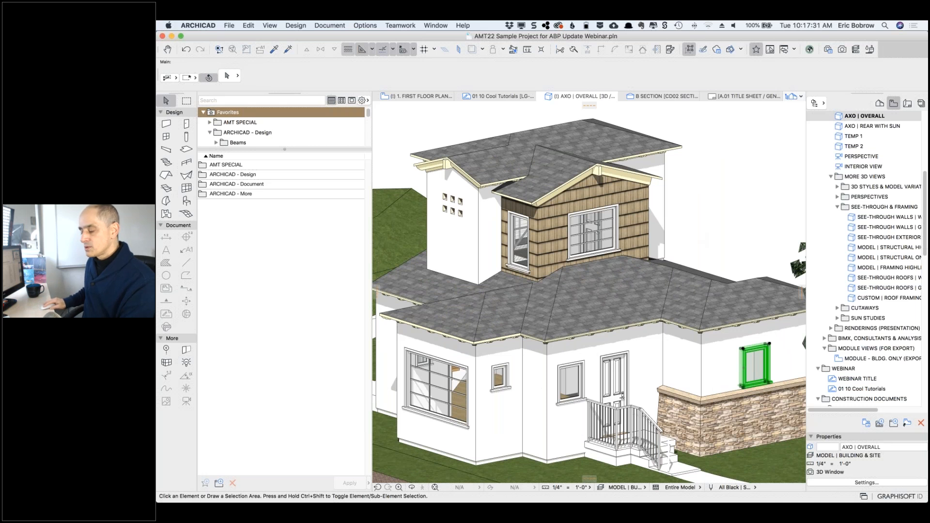
click(205, 483)
text(Bathroom Window)
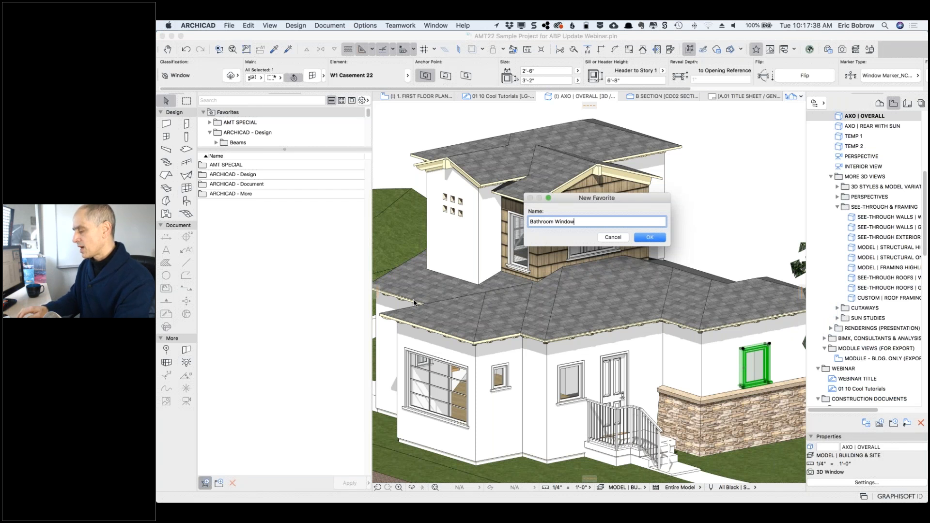
key(Return)
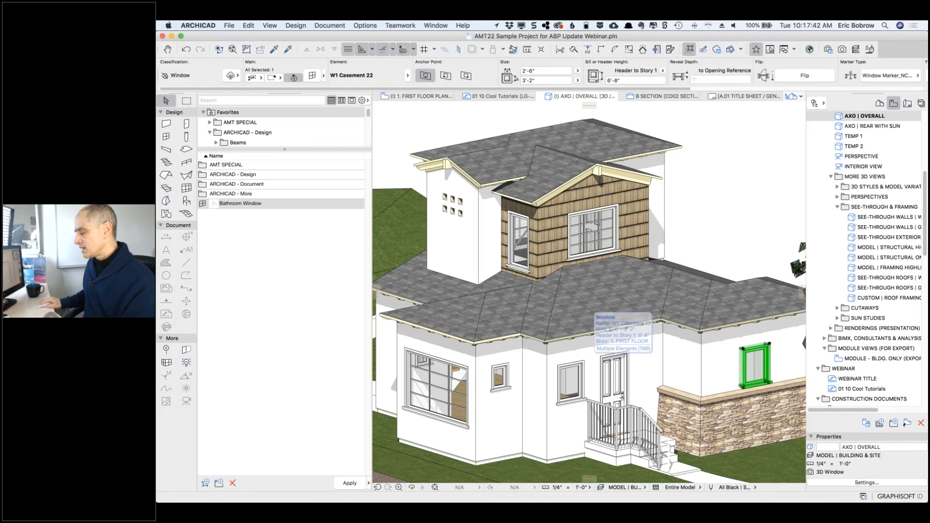
Step: Save the window beside the front door as a new favorite named Small Window
click(584, 363)
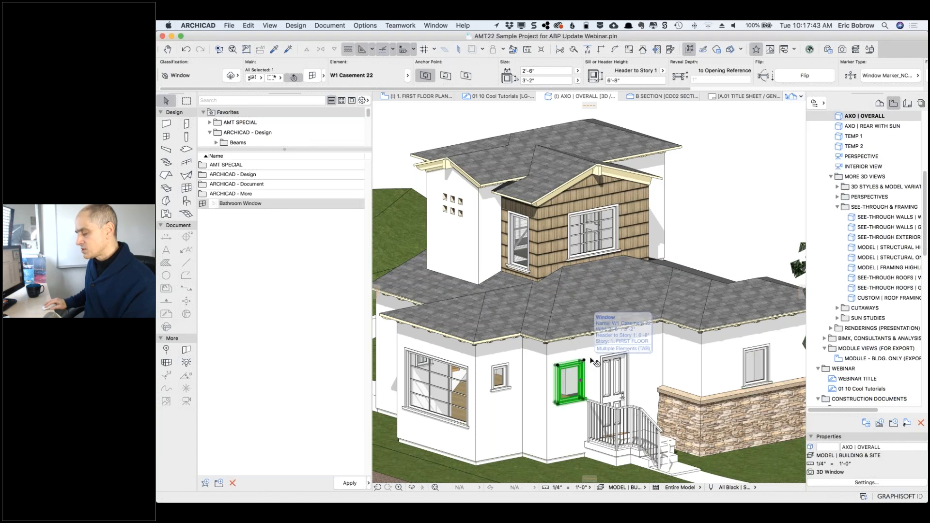
click(206, 483)
text(Small Window)
key(Return)
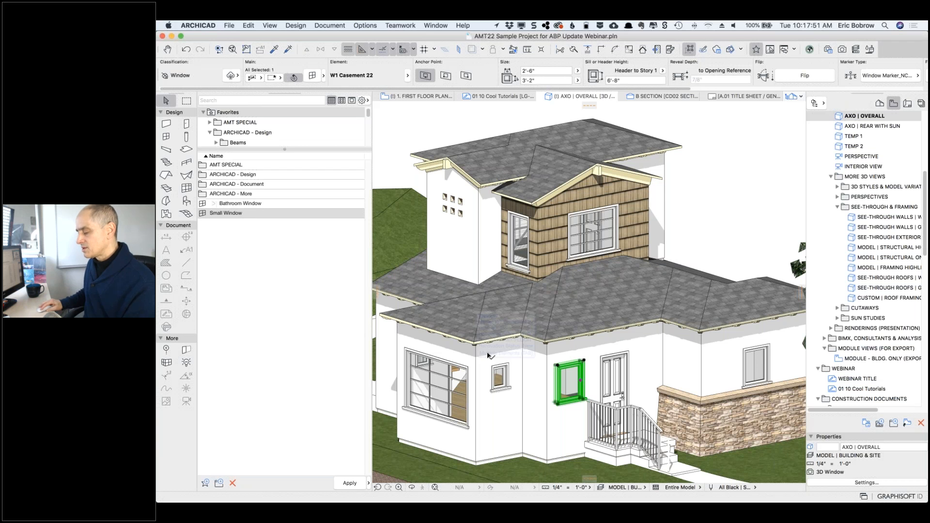
Step: Save the large multi-pane front window as a new favorite named Big Feature Window
click(457, 372)
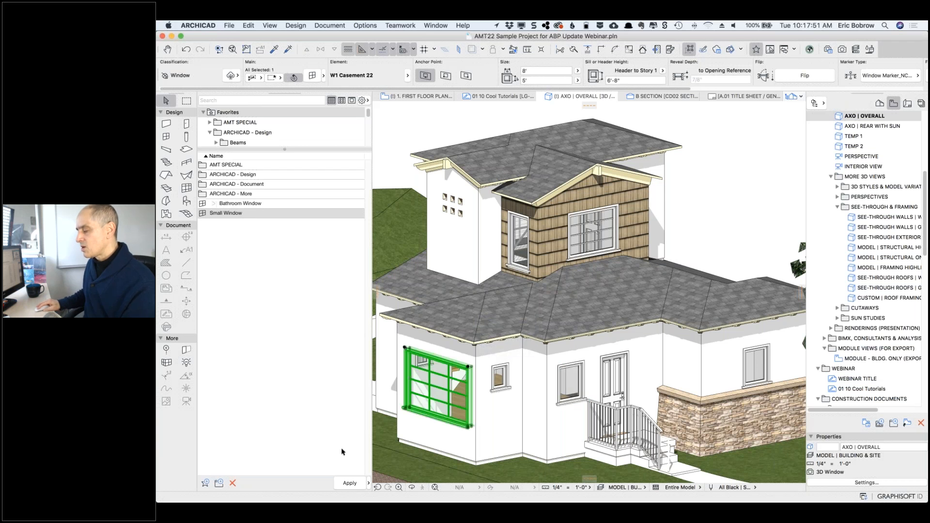
click(204, 483)
text(BBB)
key(BackSpace)
key(BackSpace)
key(BackSpace)
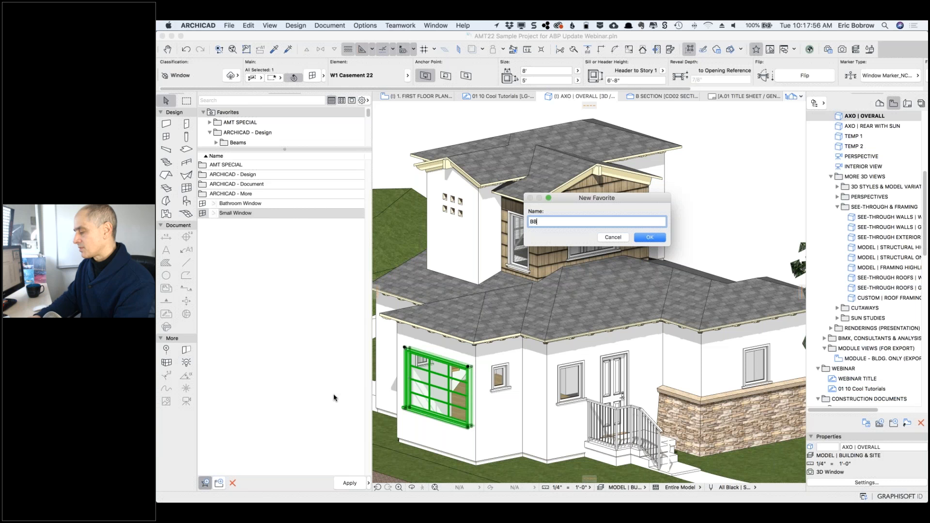
text(Big Feature Window)
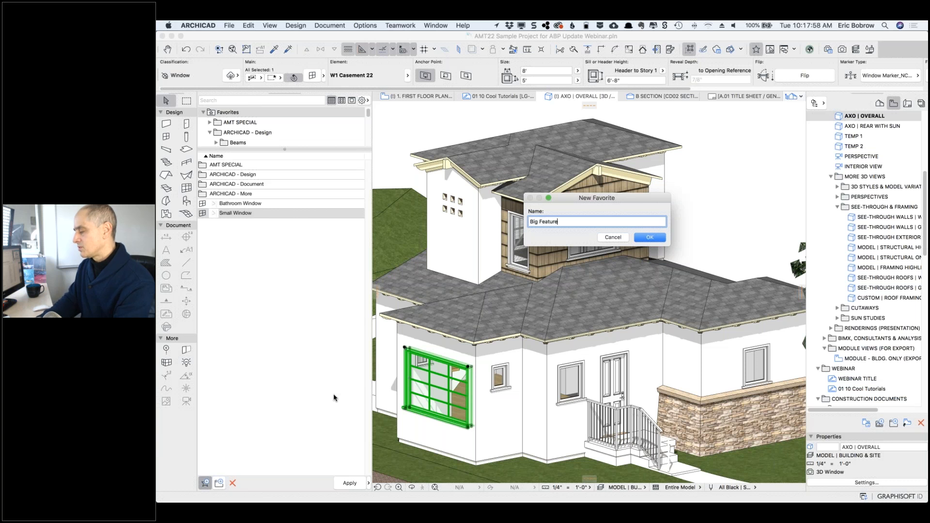
key(Return)
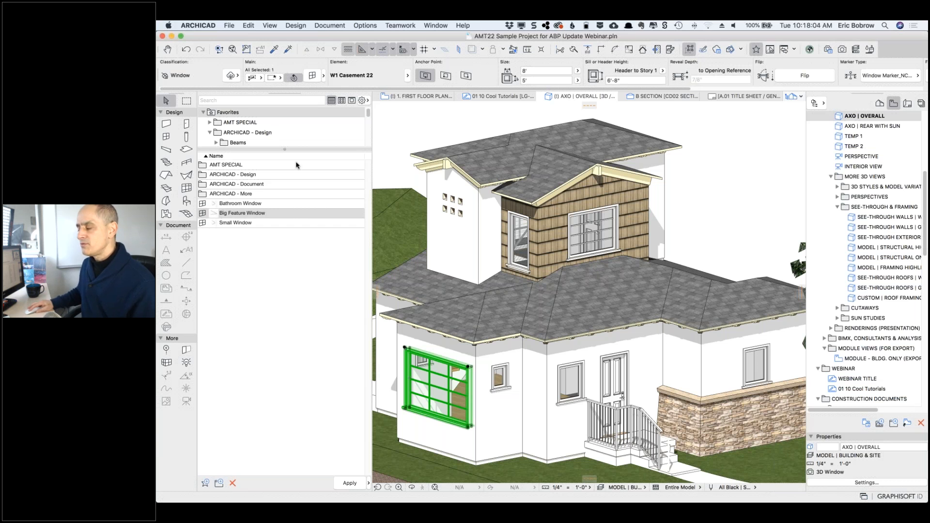
Step: Compare large and small favorite thumbnails, view the AMT | GENERAL COLUMNS favorites, and return to the top-level Favorites folder
click(351, 101)
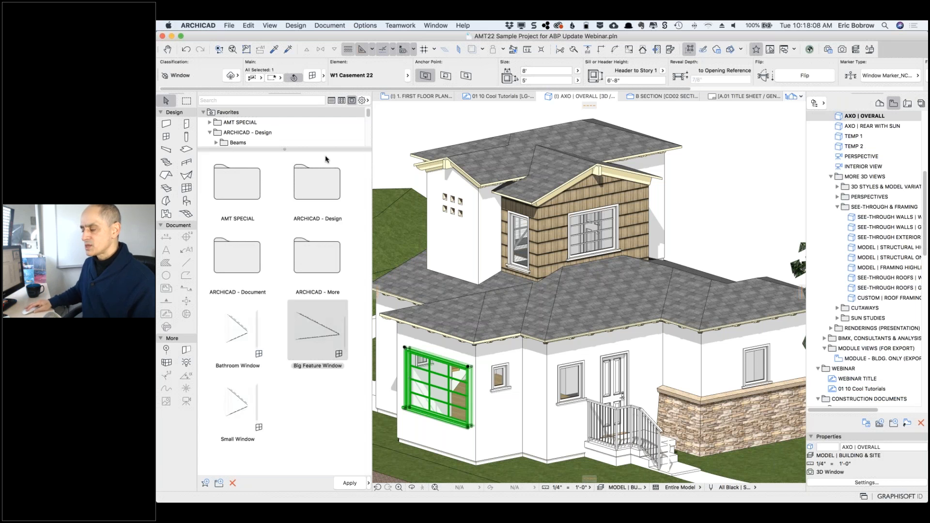
click(341, 100)
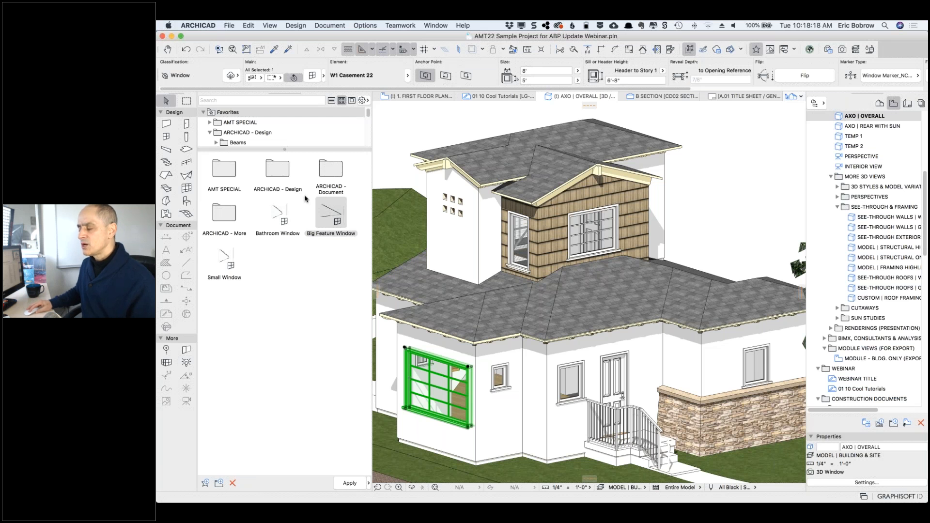
click(215, 143)
scroll(228, 143, down, 3)
scroll(233, 144, up, 2)
scroll(233, 142, down, 2)
scroll(232, 144, down, 3)
click(216, 125)
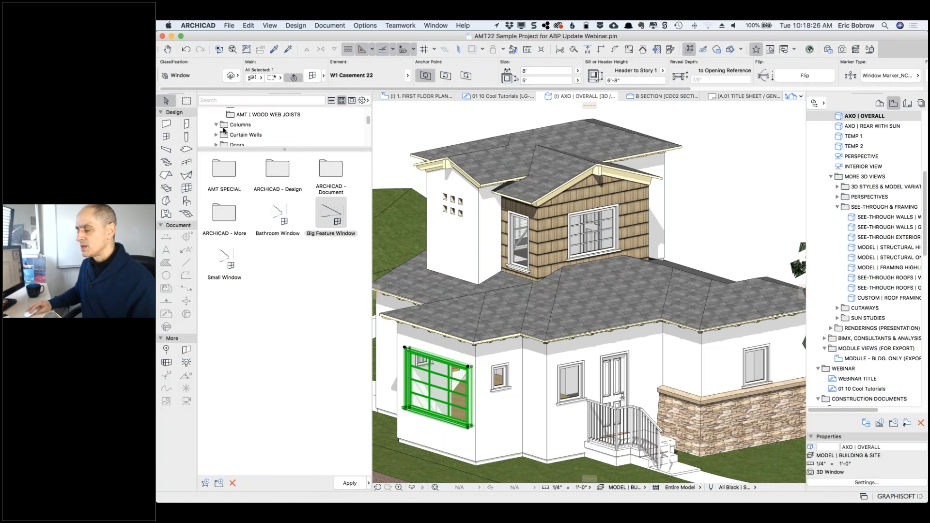
click(231, 139)
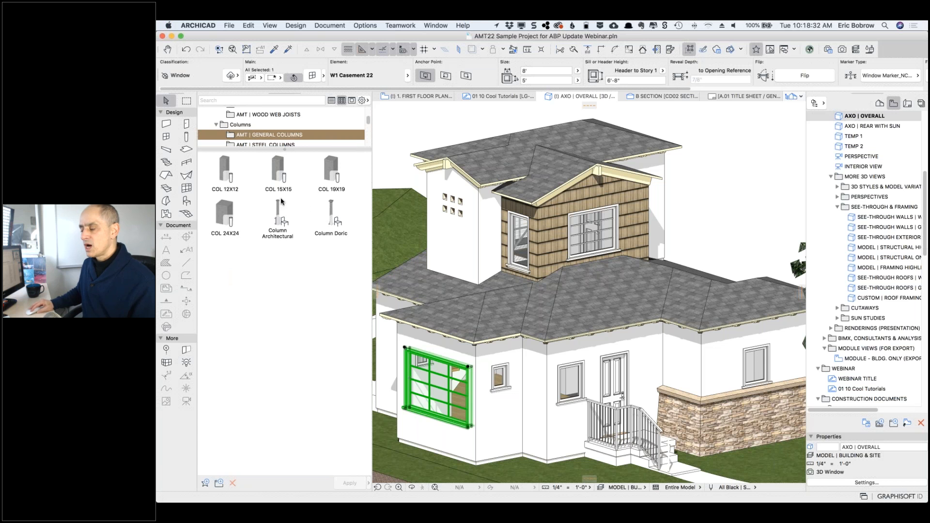
scroll(283, 139, up, 5)
scroll(284, 139, up, 2)
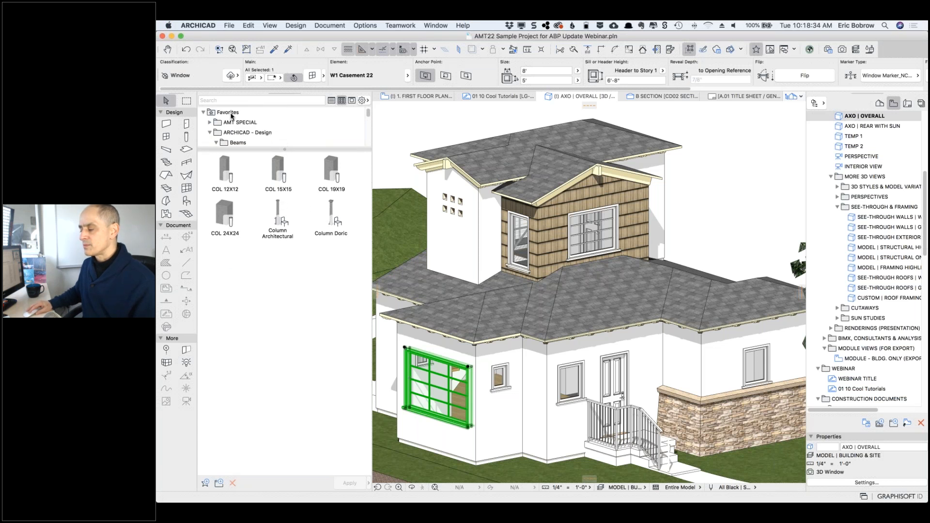
click(252, 111)
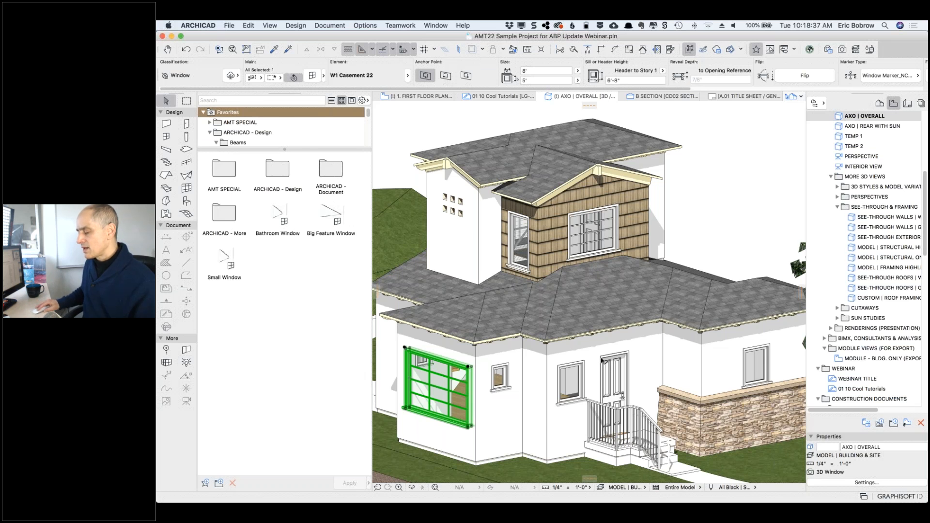
Step: Save the front entry door as a new favorite named Front Door 1
click(601, 360)
click(207, 482)
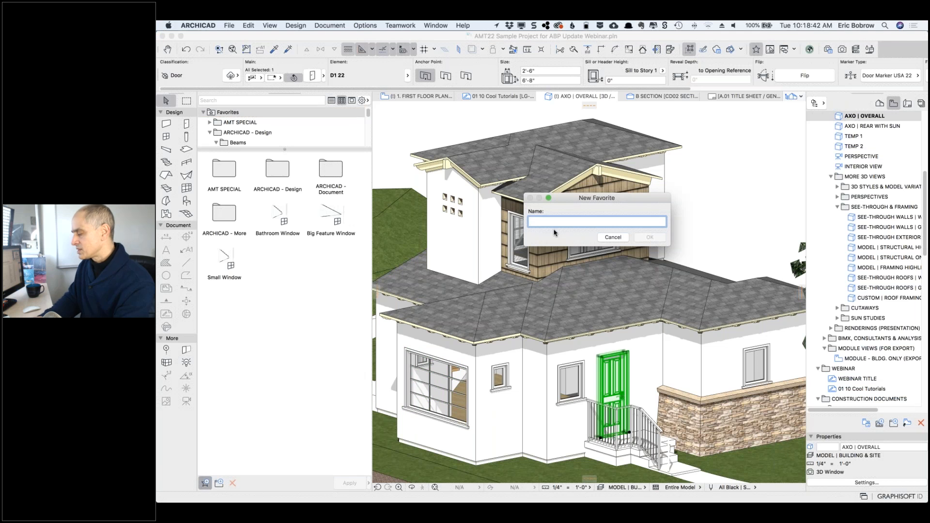
text(Front Doror 1)
key(Return)
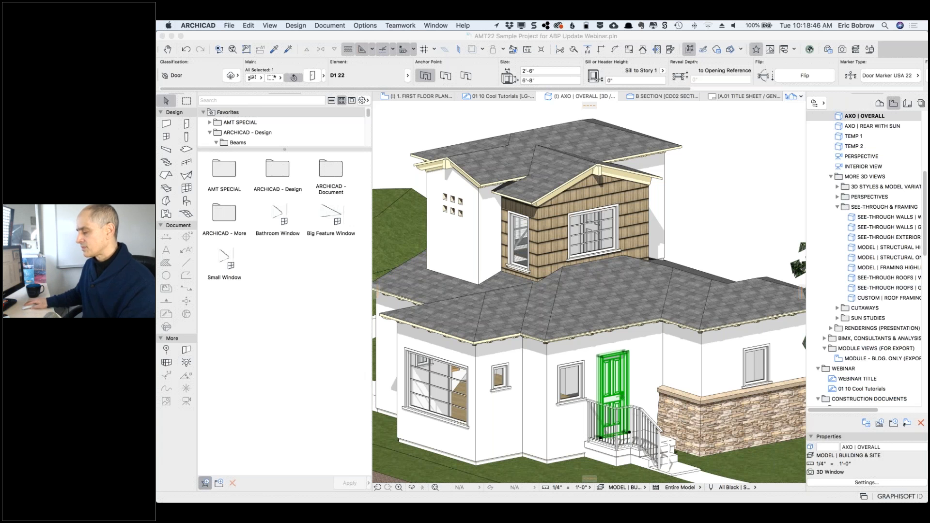
Step: Save the glazed door at the rear steps of the house as a new favorite named Back Door
shift+middle_drag(547, 300, 548, 233)
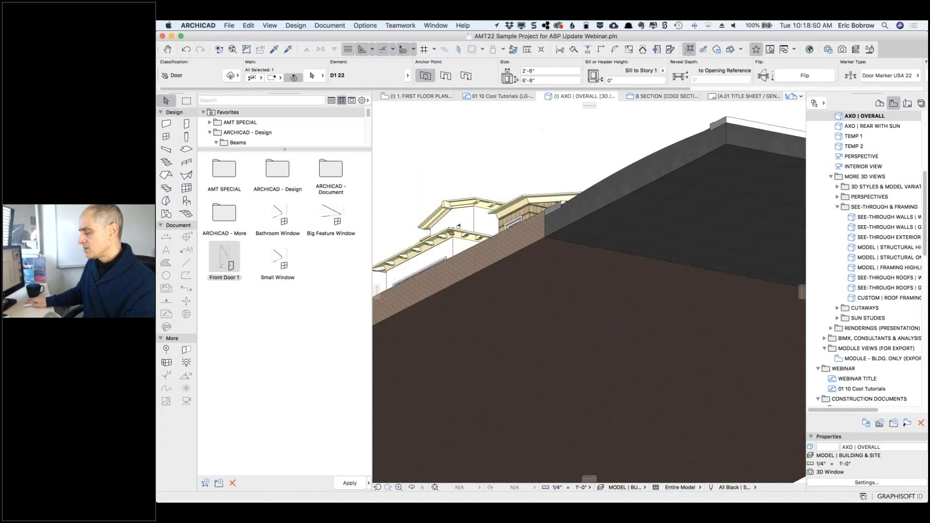
shift+middle_drag(837, 263, 716, 271)
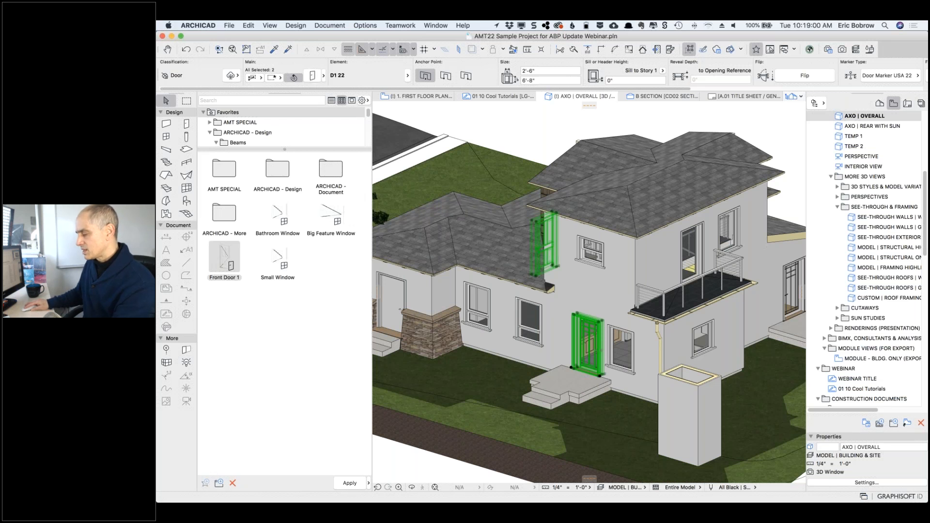
key(Escape)
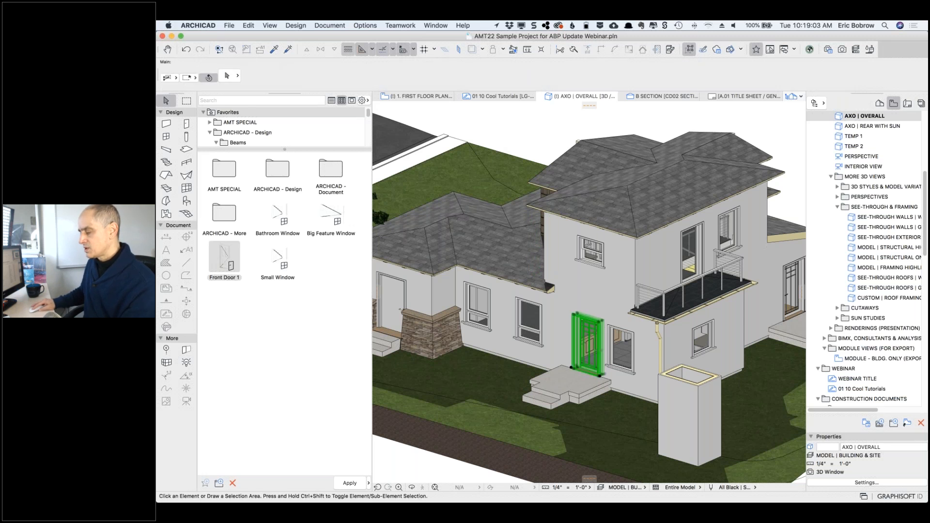
click(587, 343)
click(205, 483)
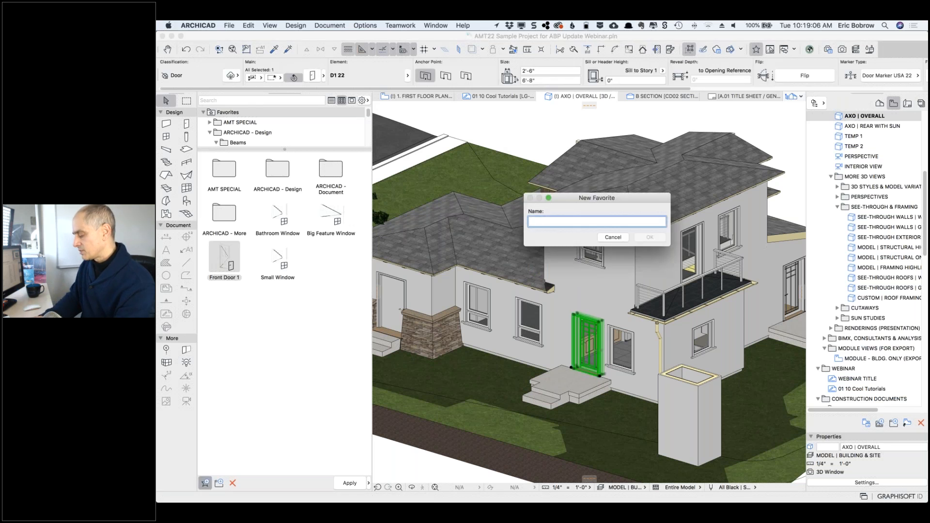
text(Back Door)
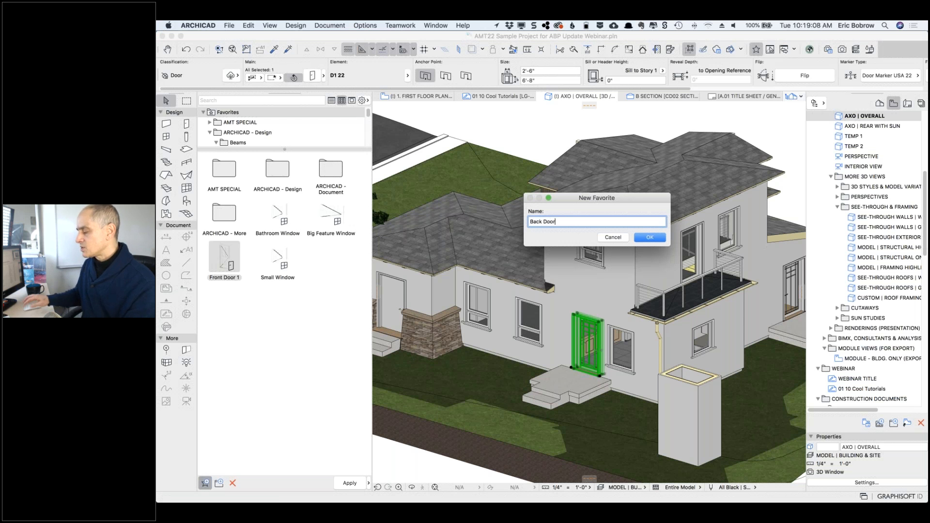
key(Return)
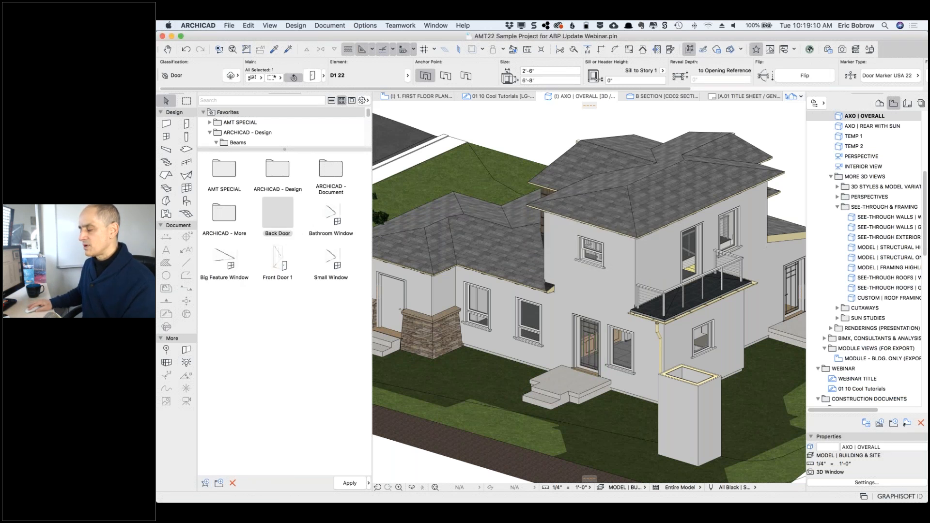
Step: Clear the door and favorite selections and show the favorites as a list
key(Escape)
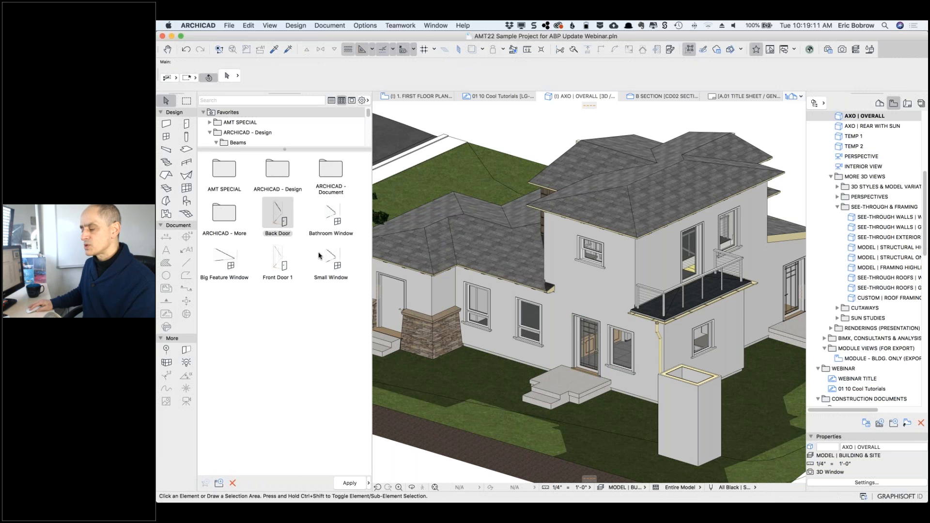
click(300, 306)
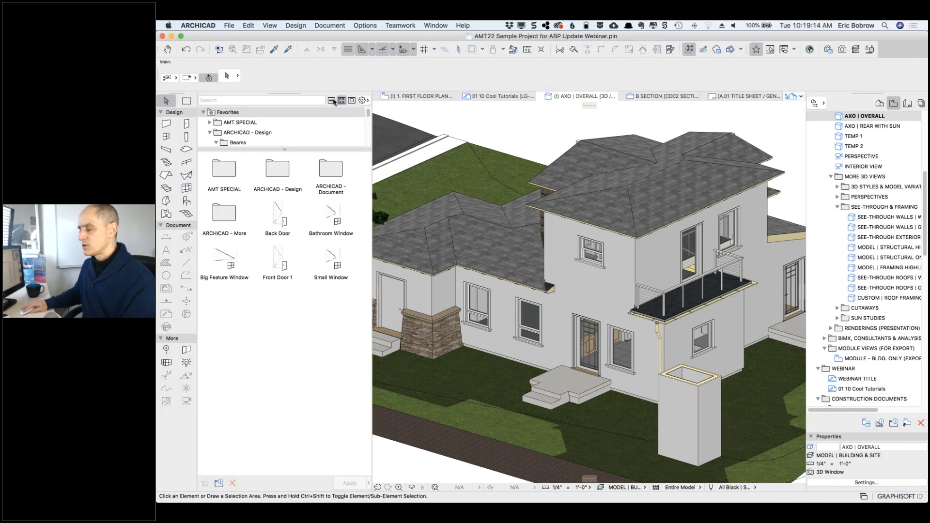
click(331, 100)
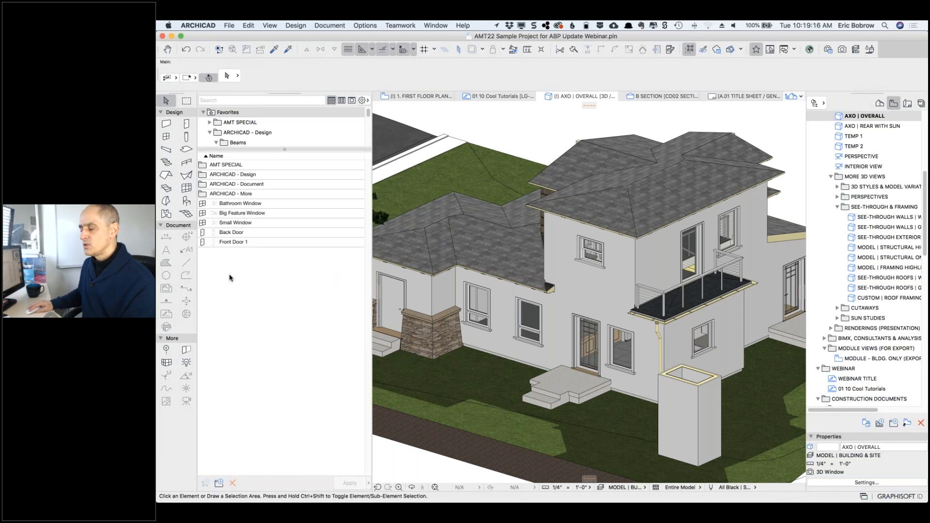
Step: Compare the Window tool's favorites with Filter to Active Tool Only off and on, and return to the Arrow tool
click(165, 138)
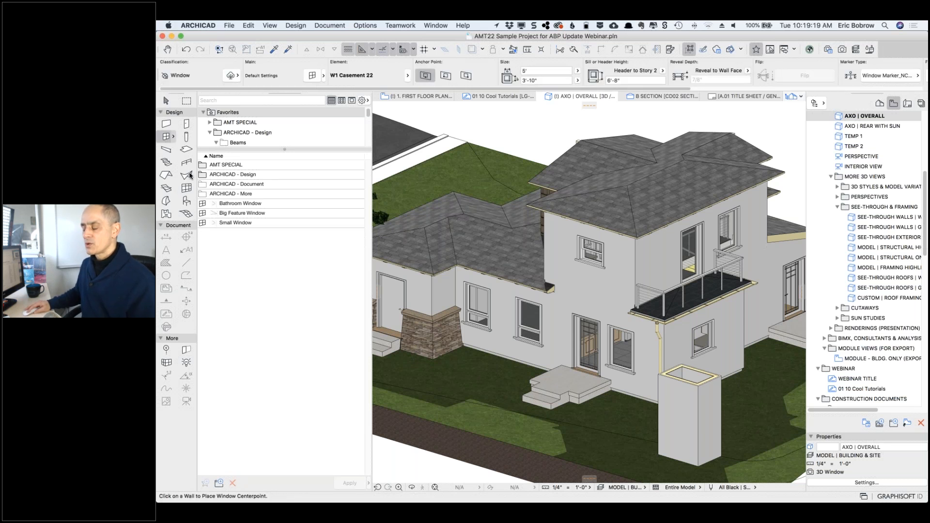
click(363, 100)
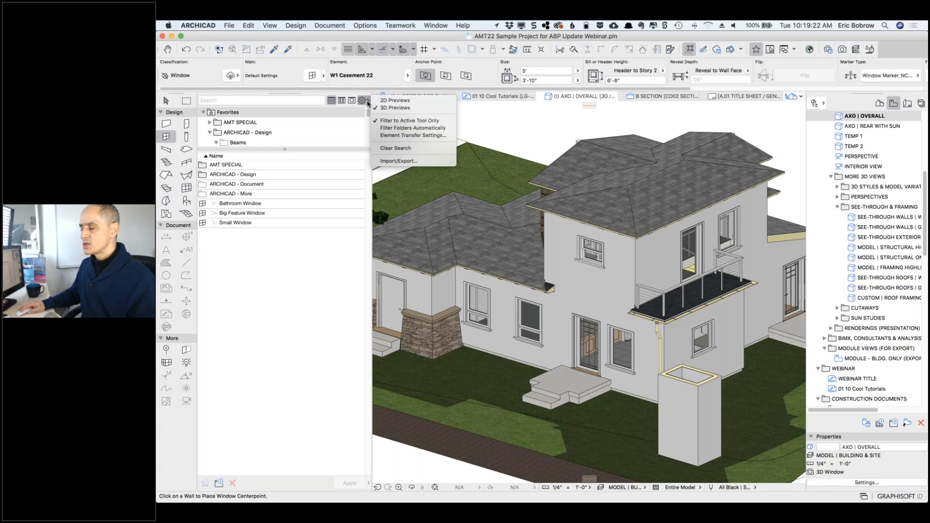
click(409, 121)
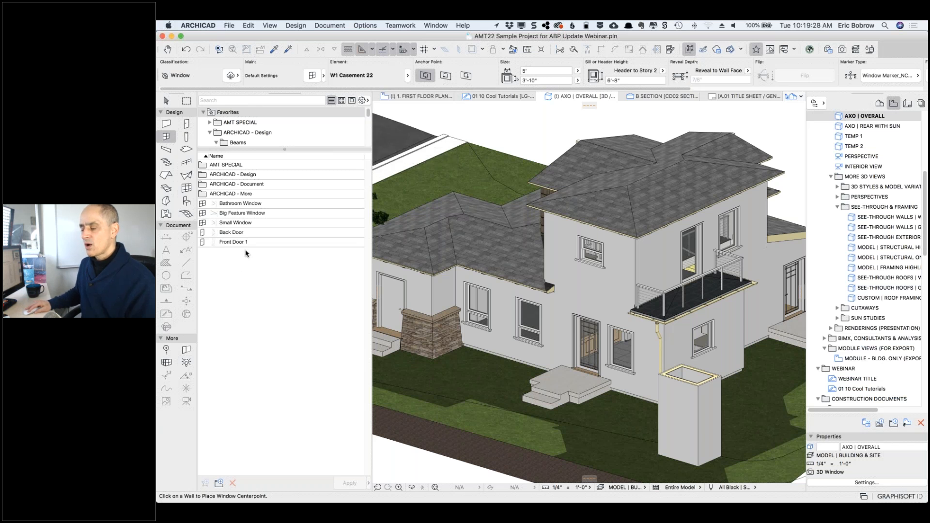
click(367, 101)
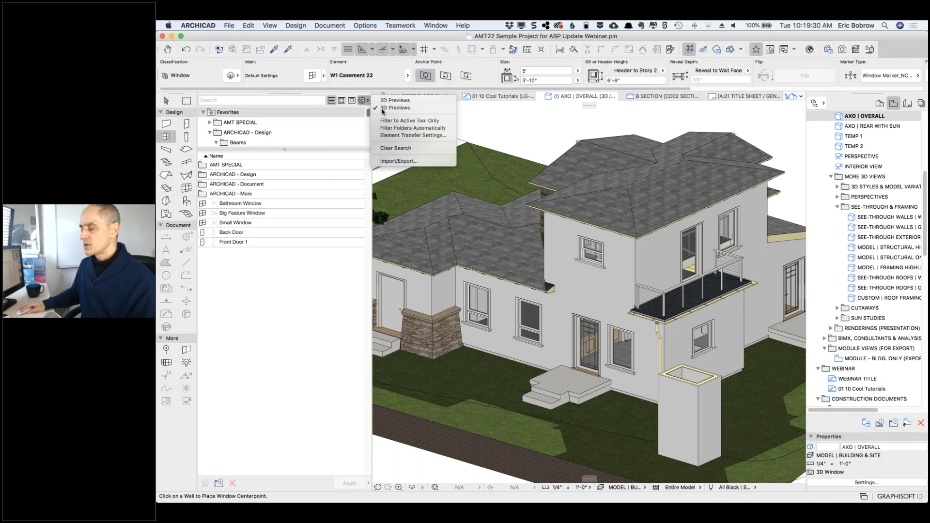
click(394, 121)
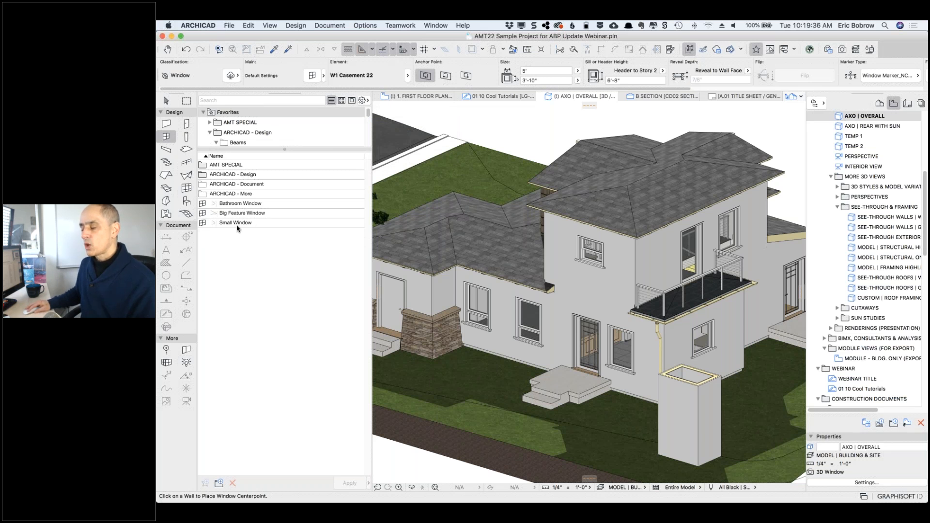
click(166, 101)
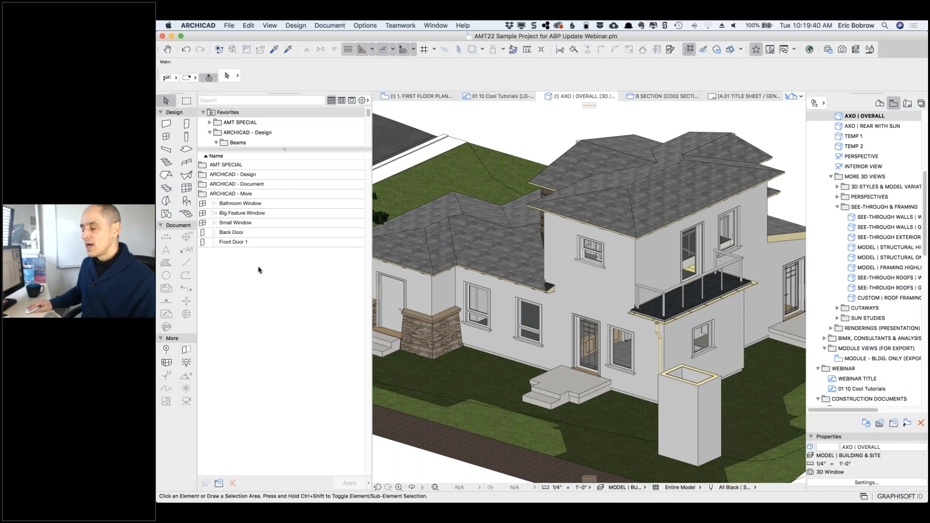
Step: Create a favorites folder named Residential and move the three window and two door favorites into it
click(219, 483)
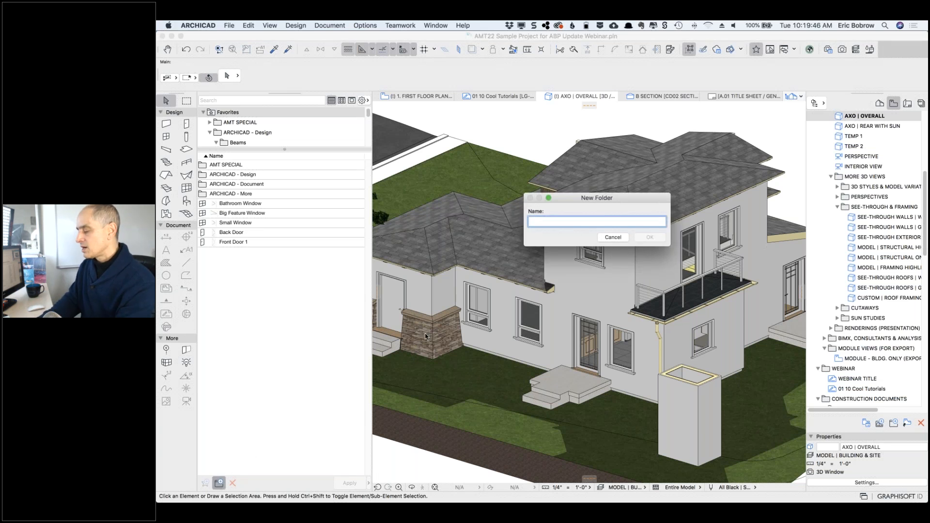
text(Residential)
key(Return)
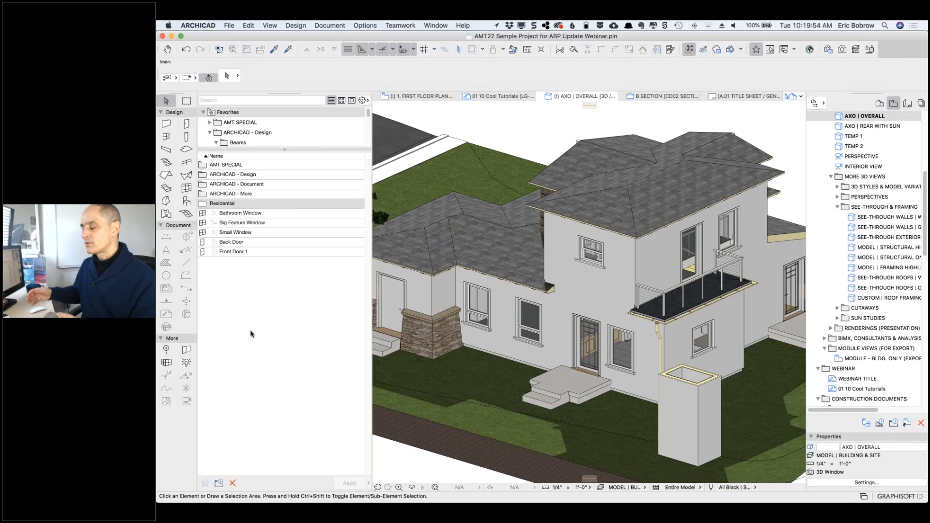
click(256, 216)
shift+click(247, 251)
drag(233, 214, 224, 205)
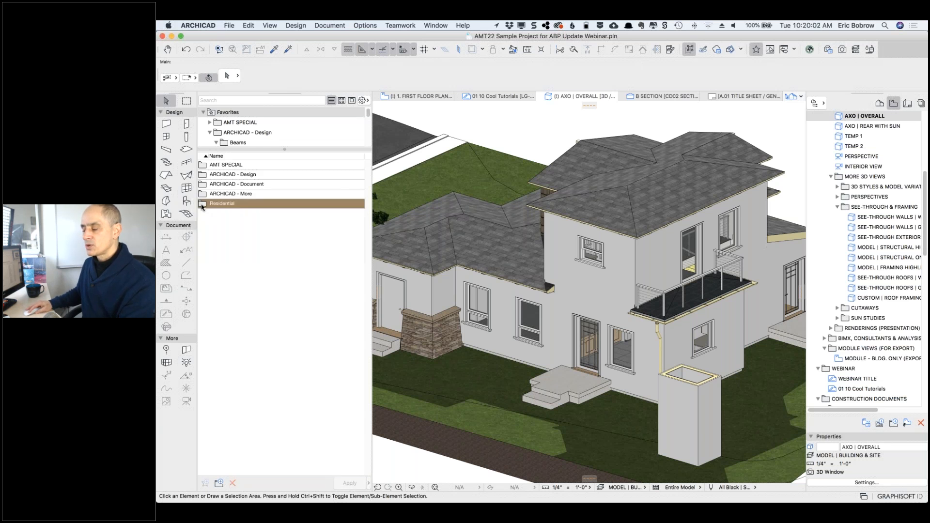
Step: Check the contents of the Residential folder, return to the top-level Favorites folder, and select Residential there
double_click(240, 202)
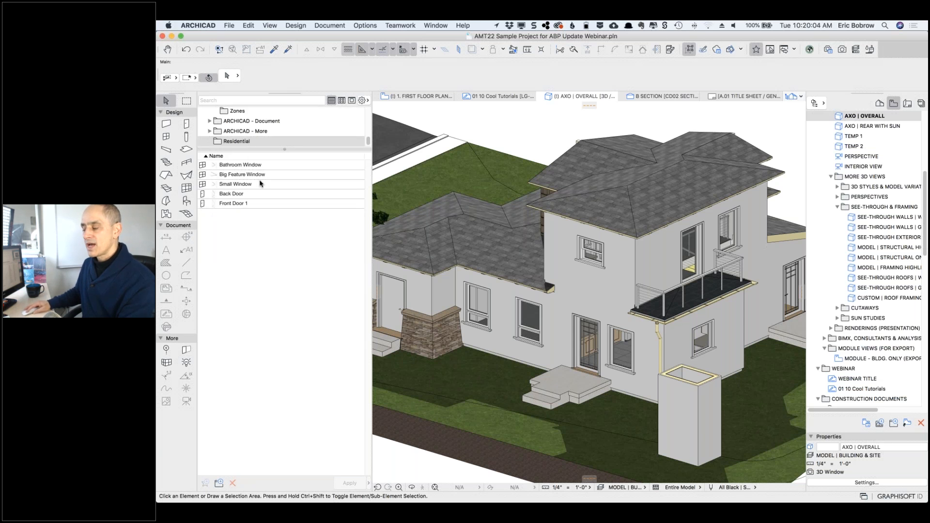
scroll(239, 121, up, 3)
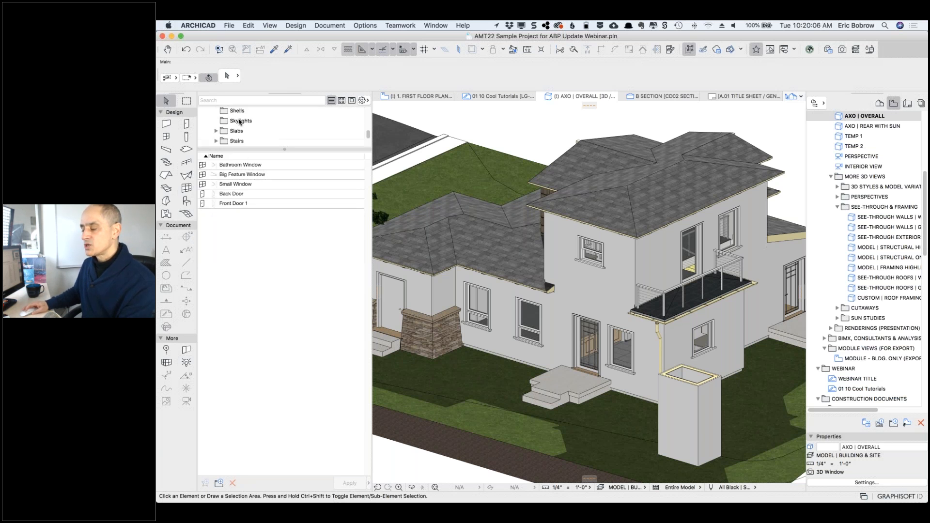
scroll(239, 121, up, 10)
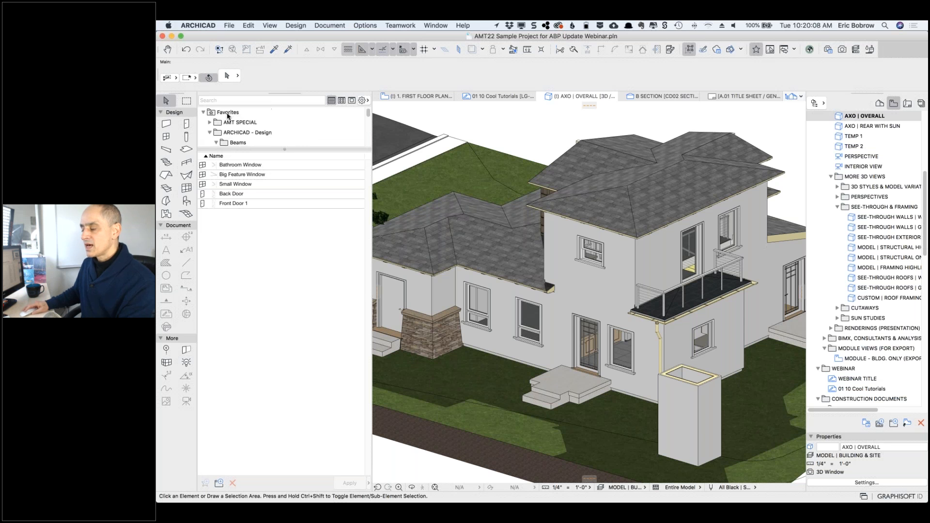
click(228, 113)
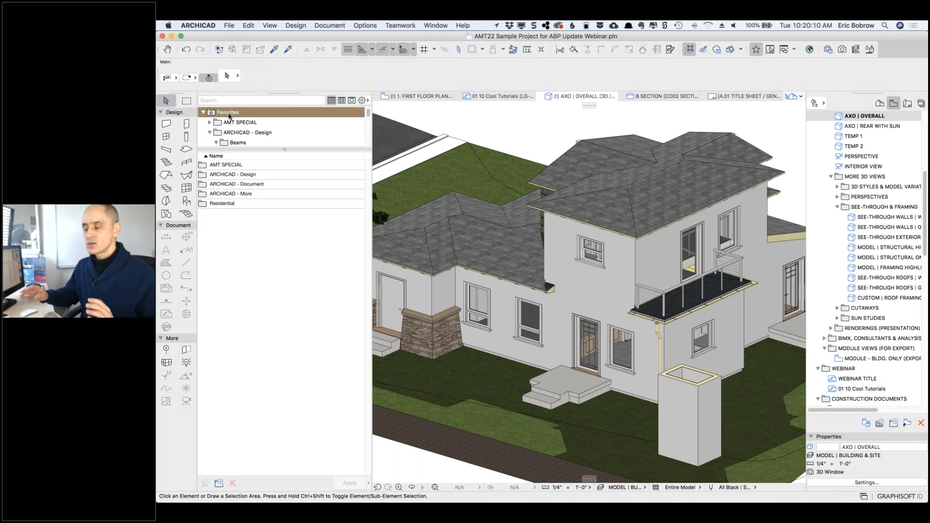
click(221, 205)
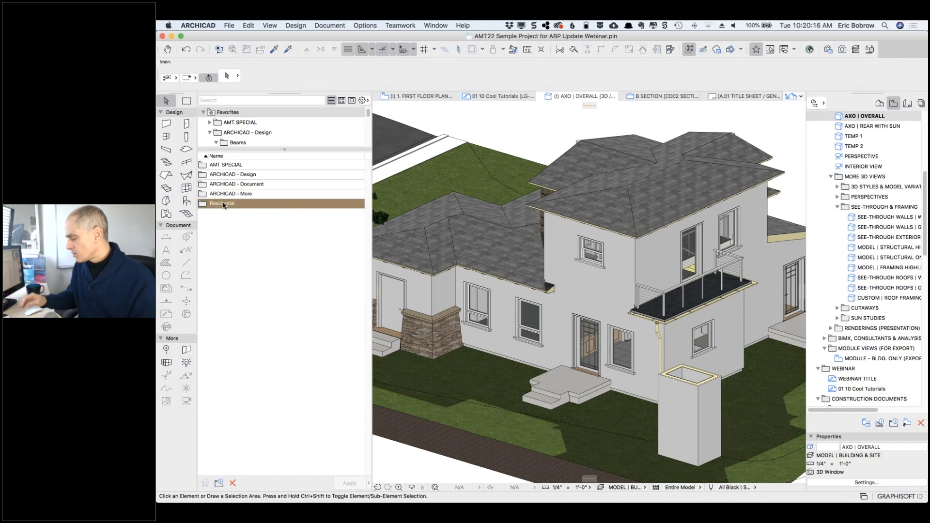
Step: Delete the four walls of the freestanding box in front of the house corner
click(694, 409)
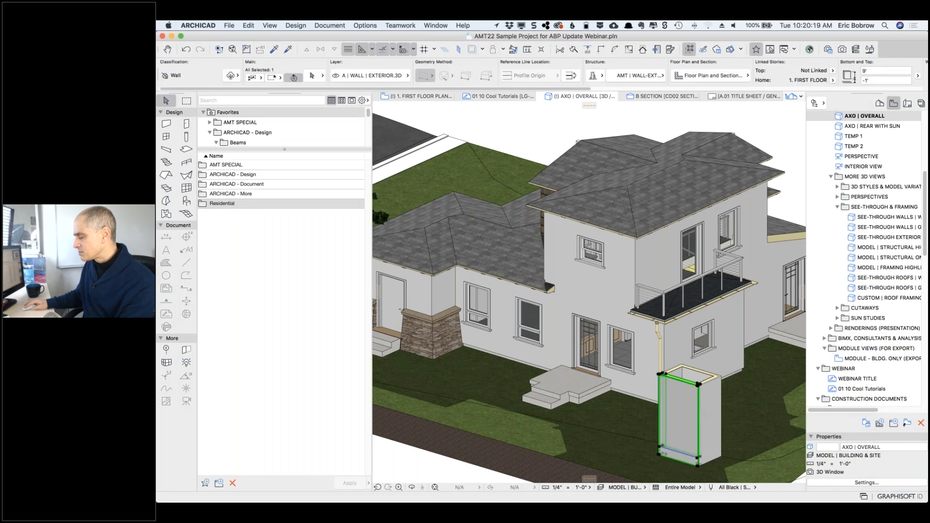
key(Escape)
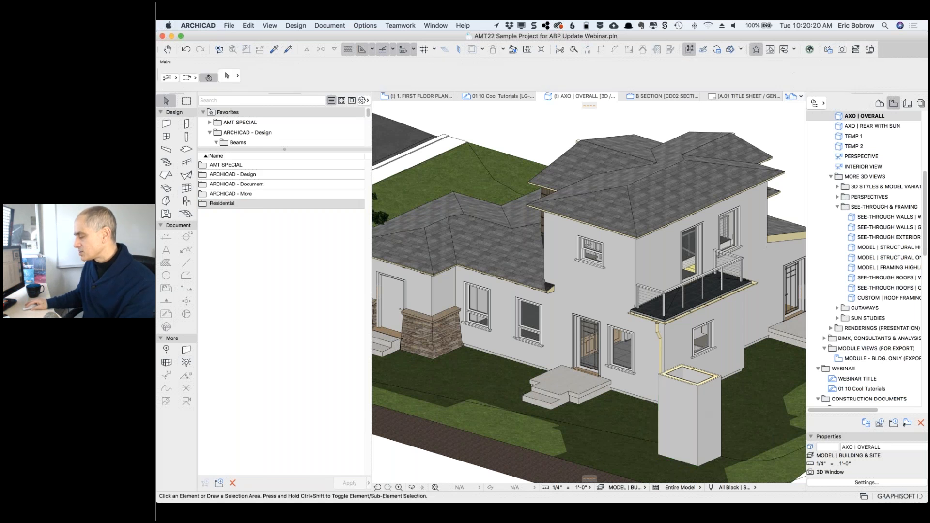
click(697, 394)
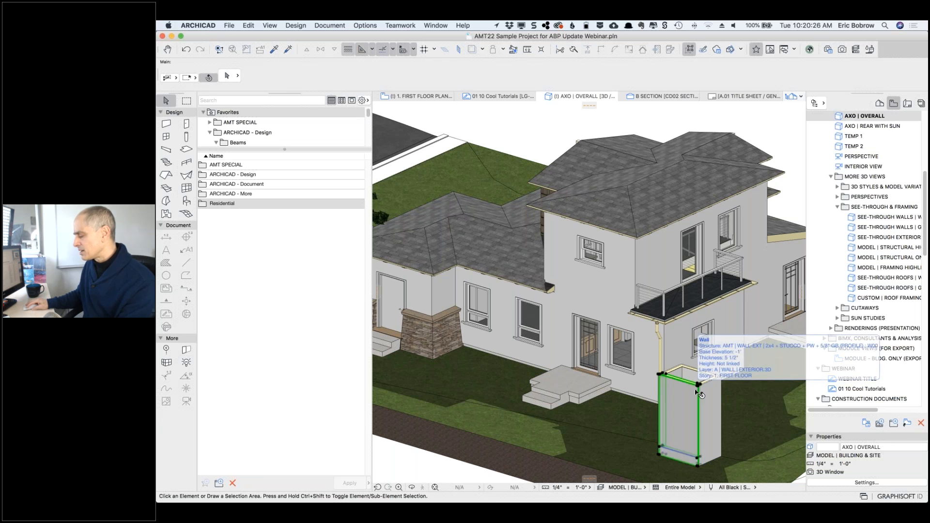
shift+click(680, 373)
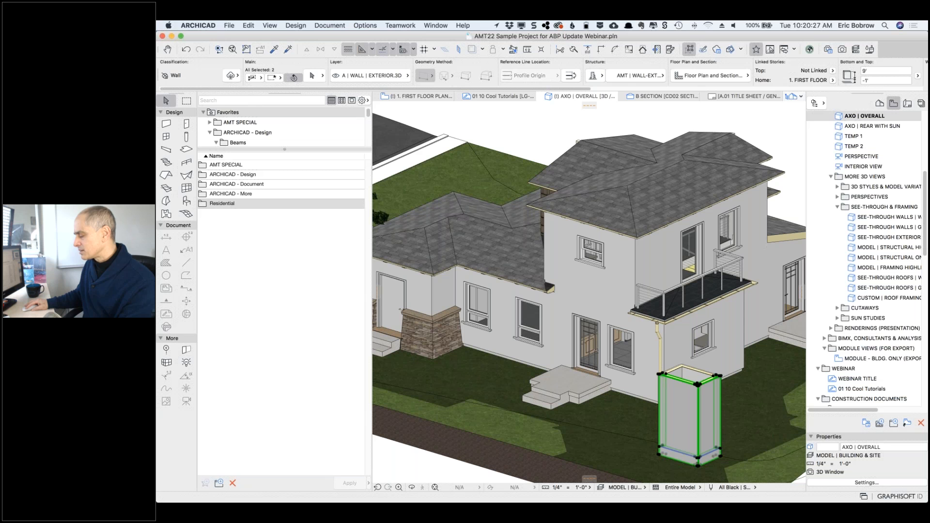
shift+click(680, 374)
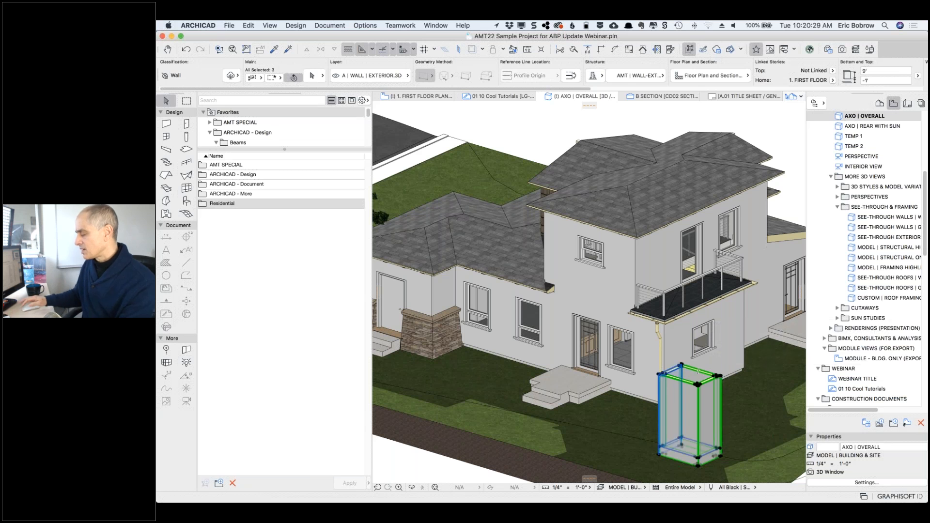
shift+click(673, 371)
key(Delete)
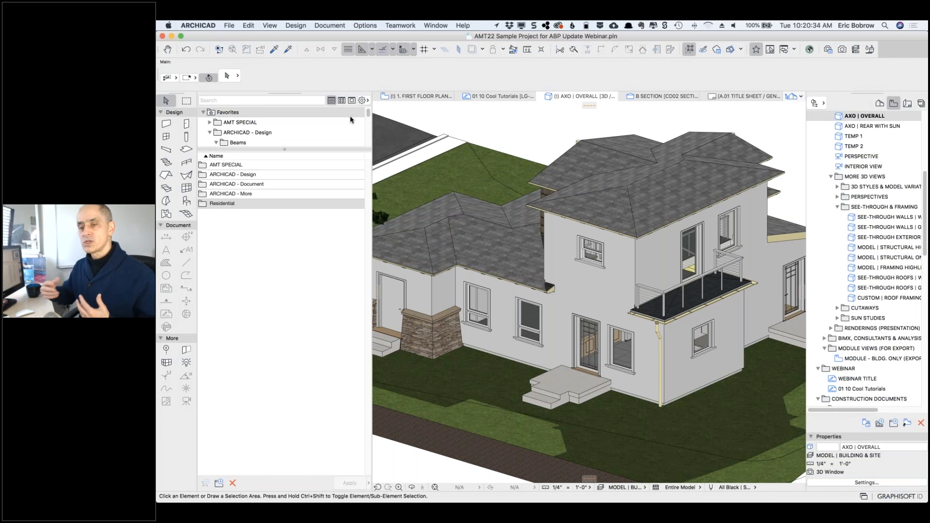
Step: Review the Import/Export Favorites options with export limited to Selected Favorites Only, and close the dialog without exporting
click(363, 100)
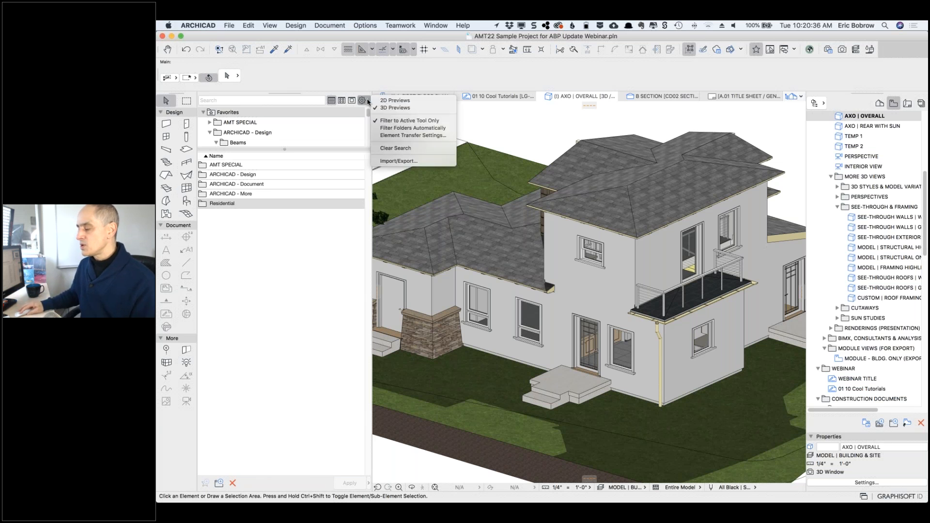
click(398, 161)
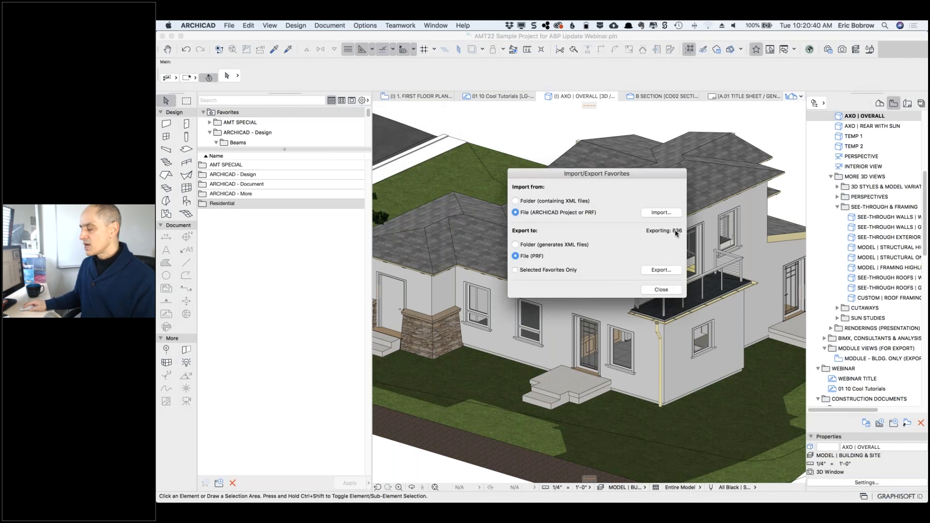
click(514, 270)
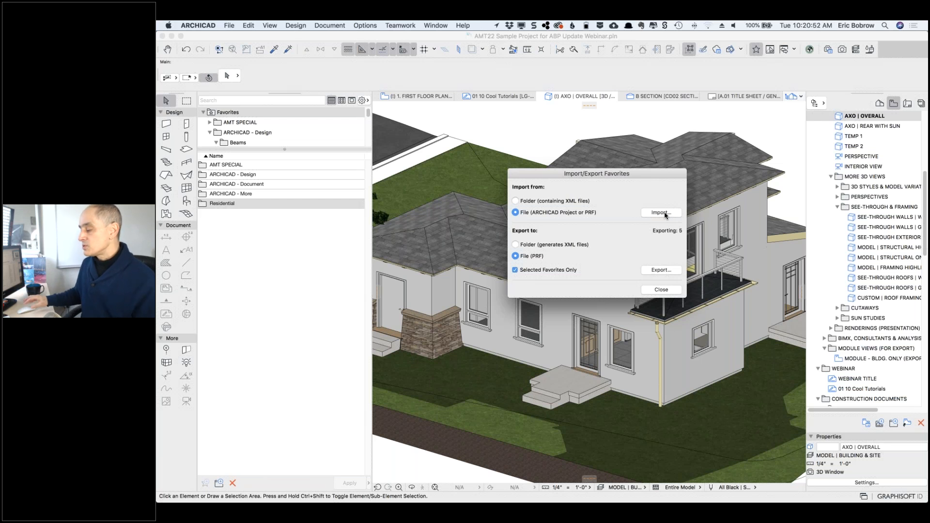
click(670, 291)
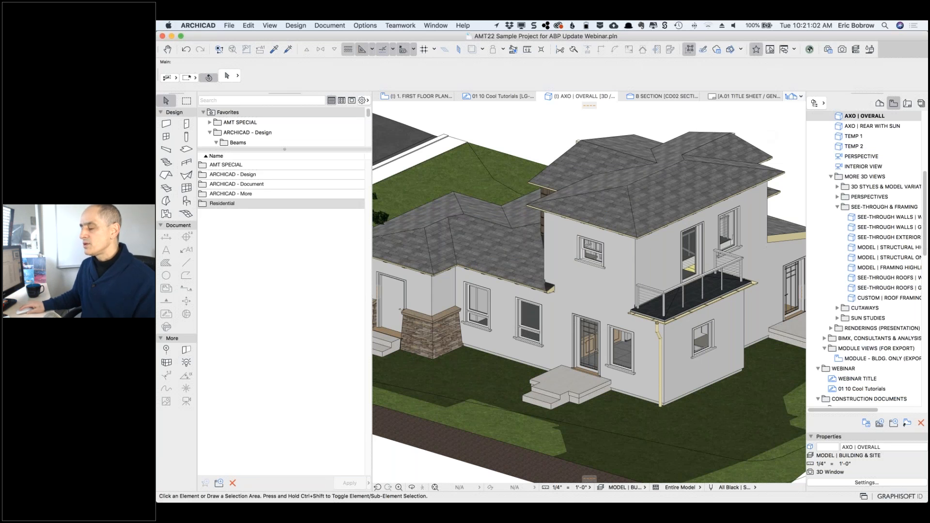
Step: Show the Residential favorites and select the ground-floor window beside the glazed back door
double_click(239, 203)
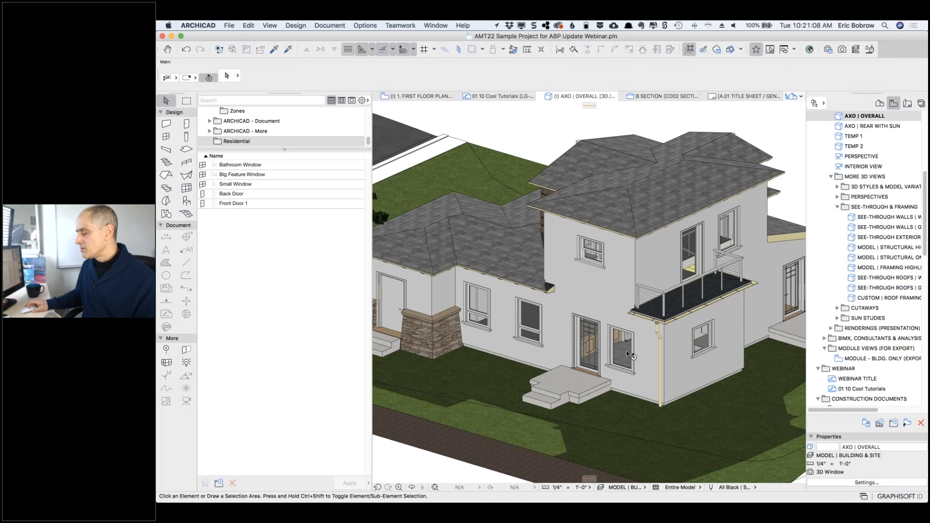
scroll(628, 354, up, 5)
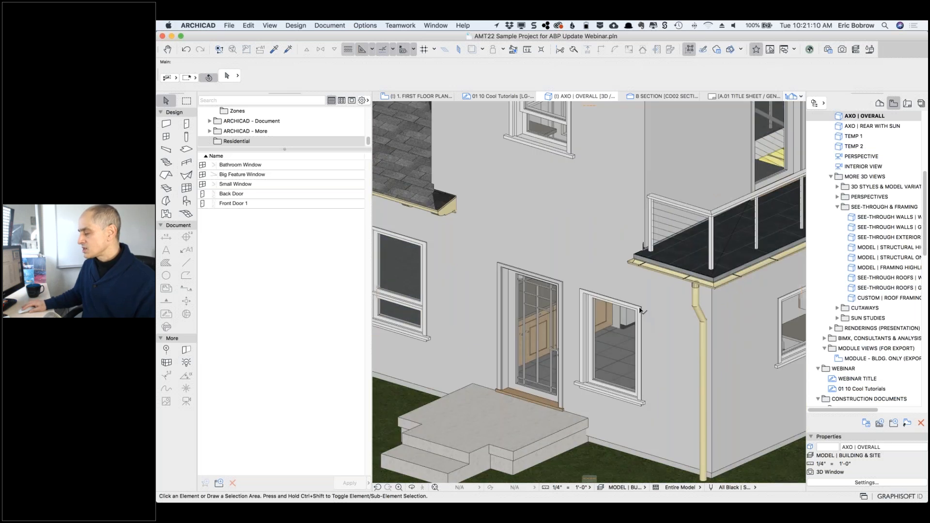
click(639, 310)
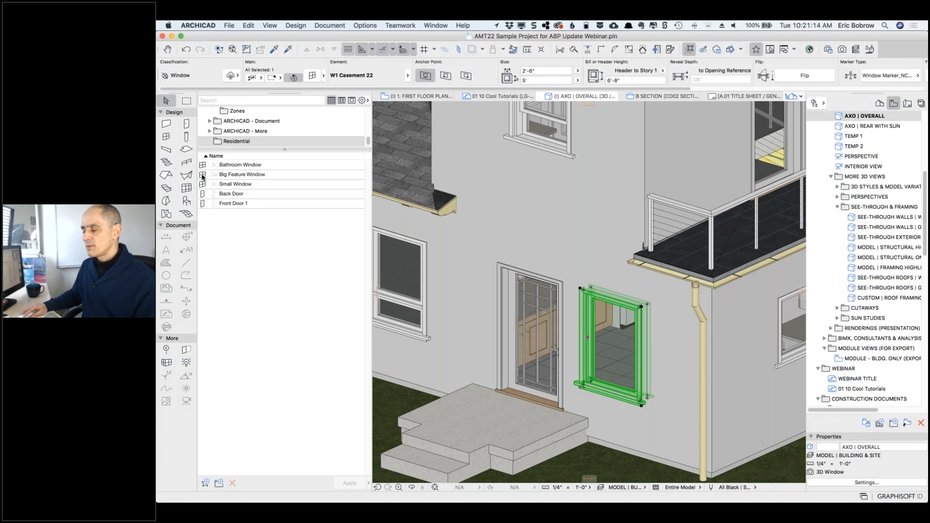
Step: Try applying the full Big Feature Window favorite to the selected window, and undo the change
click(238, 175)
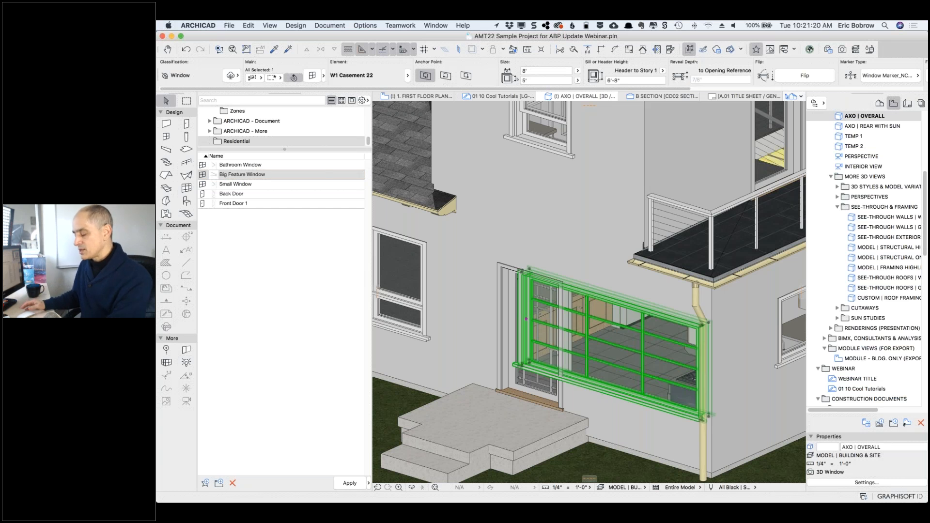
key(super+z)
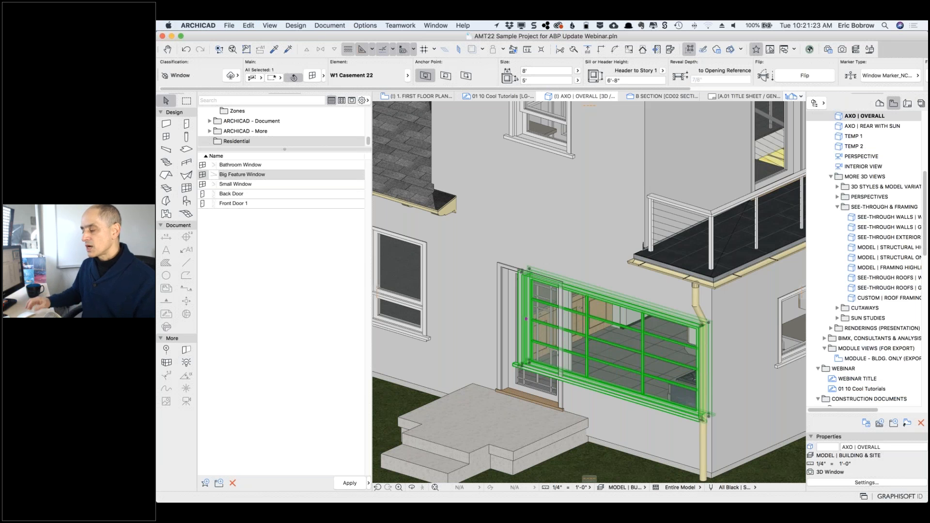
key(super+z)
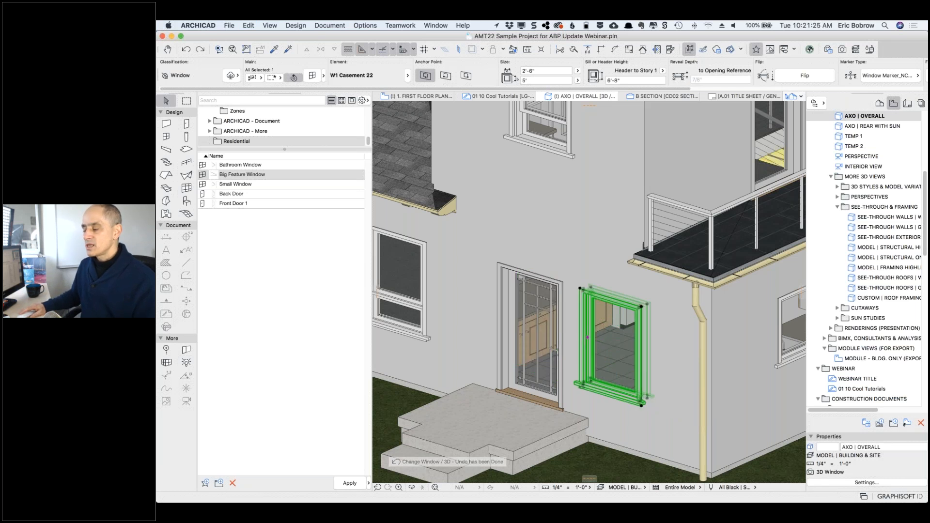
Step: Apply the Big Feature Window favorite to the selected window using the Exclude Elevation, Height, Size, Anchor, ID transfer settings
right_click(230, 177)
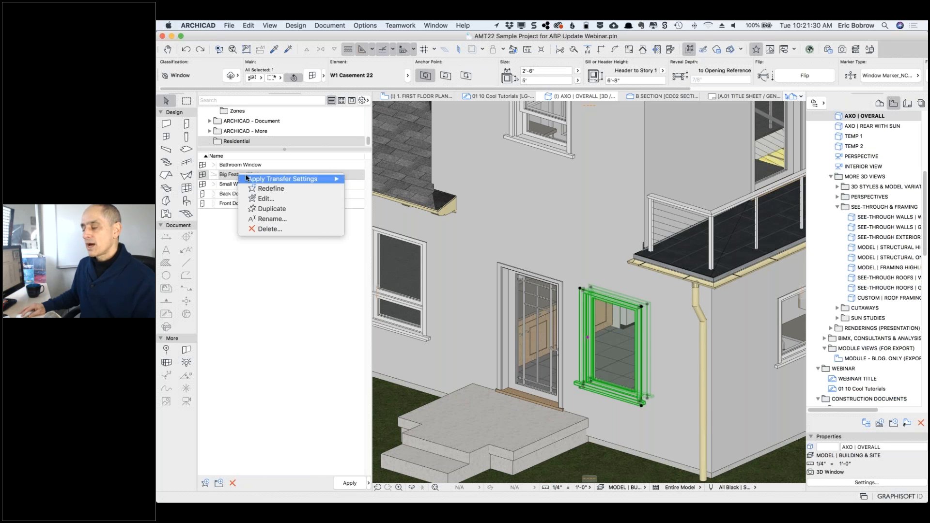
mouse_move(279, 181)
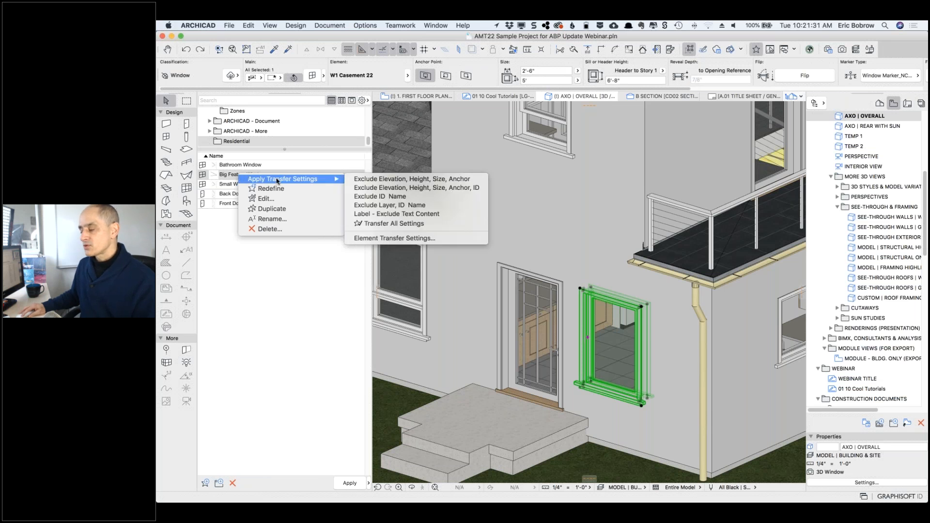
click(383, 188)
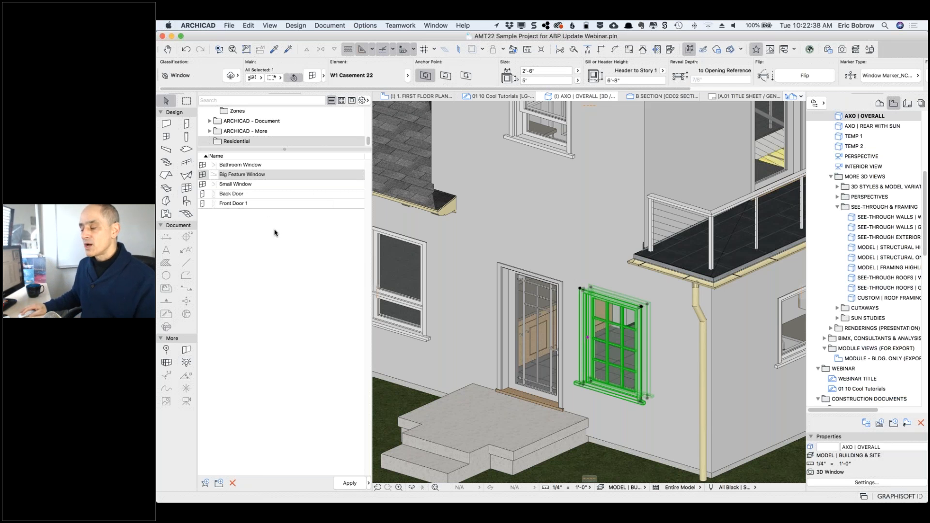
Step: Browse the beam favorites under ARCHICAD - Design, including the AMT steel beam and sloping wood beam folders
click(273, 141)
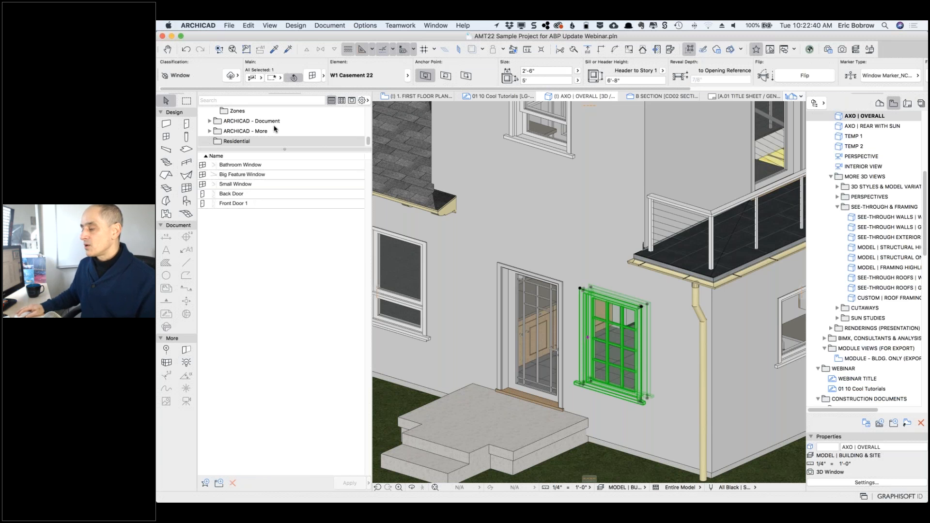
scroll(298, 124, up, 5)
scroll(297, 128, up, 3)
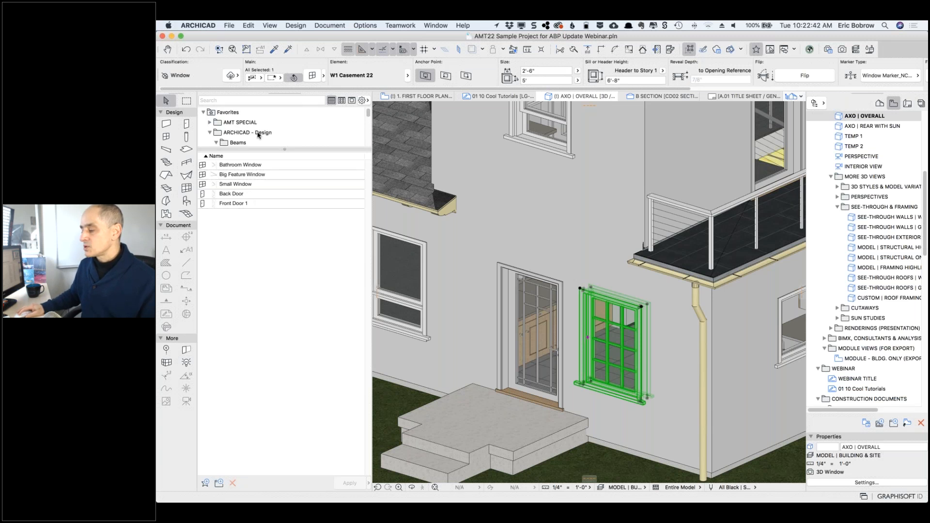
click(224, 142)
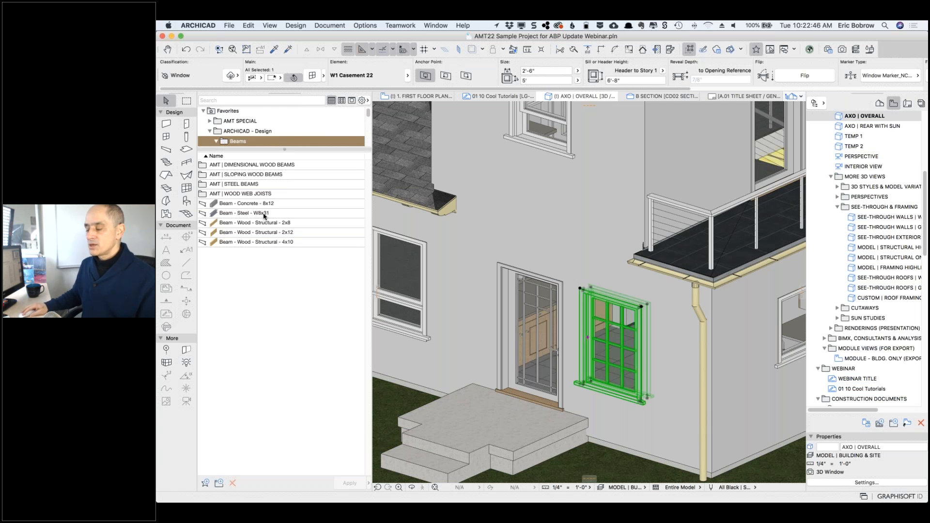
click(205, 186)
double_click(206, 186)
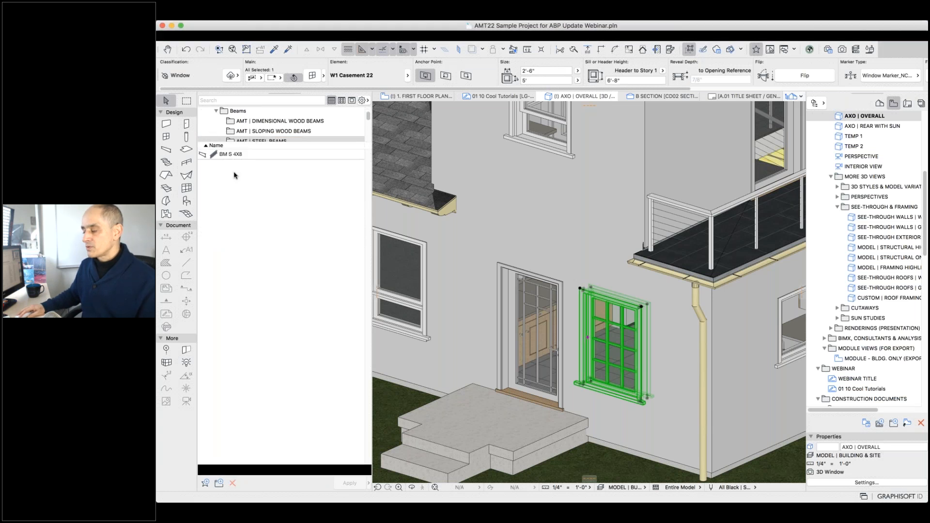
key(Up)
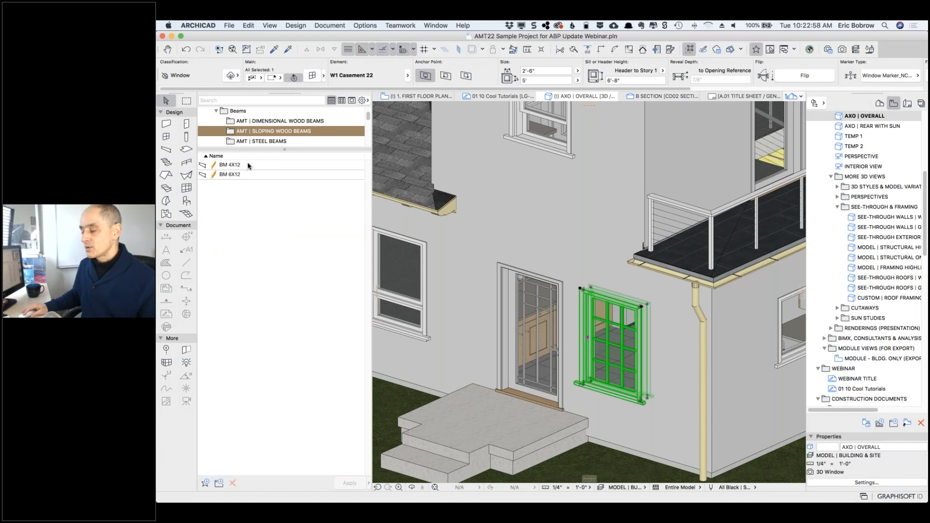
click(225, 112)
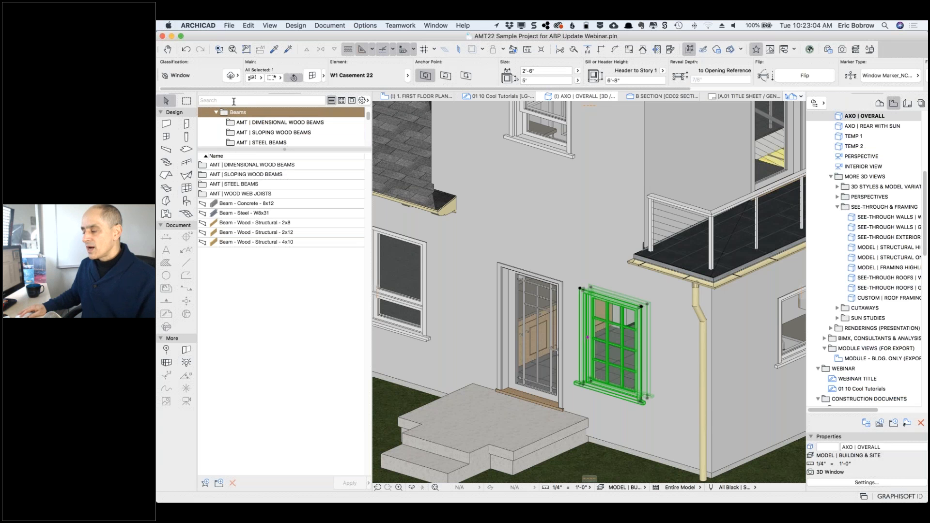
Step: Search the favorites for "wood" and limit the list to beam elements
click(233, 100)
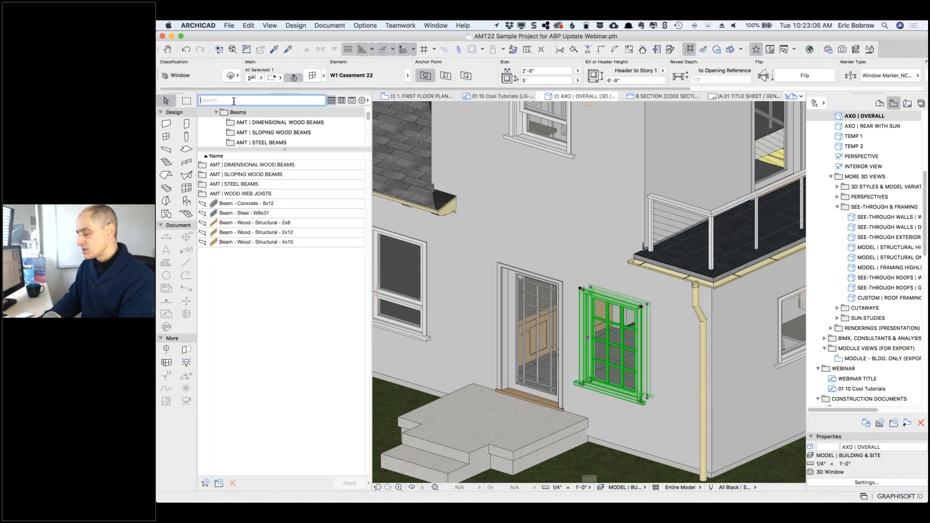
text(w)
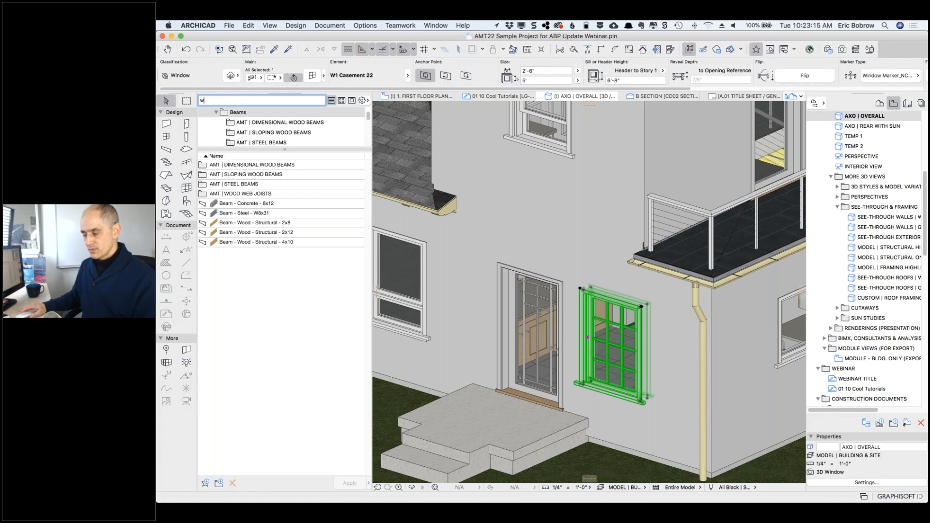
text(ood)
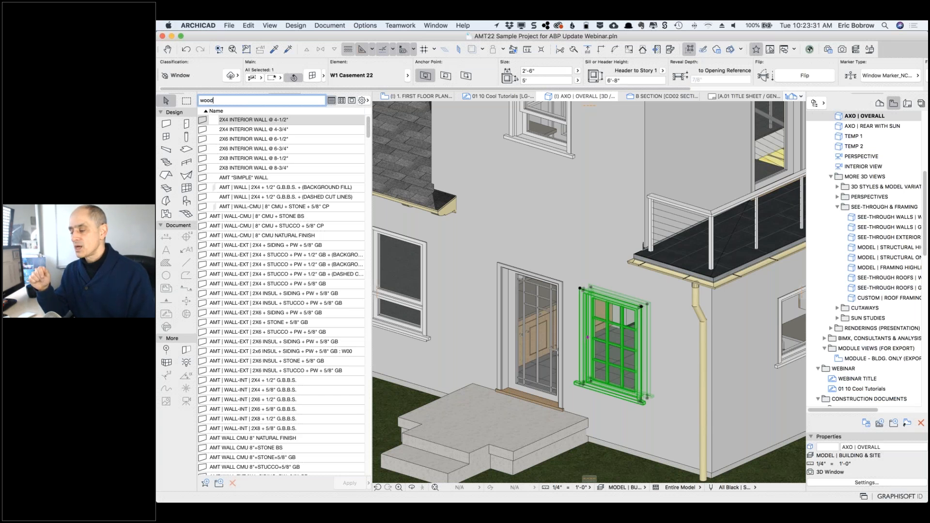
key(Return)
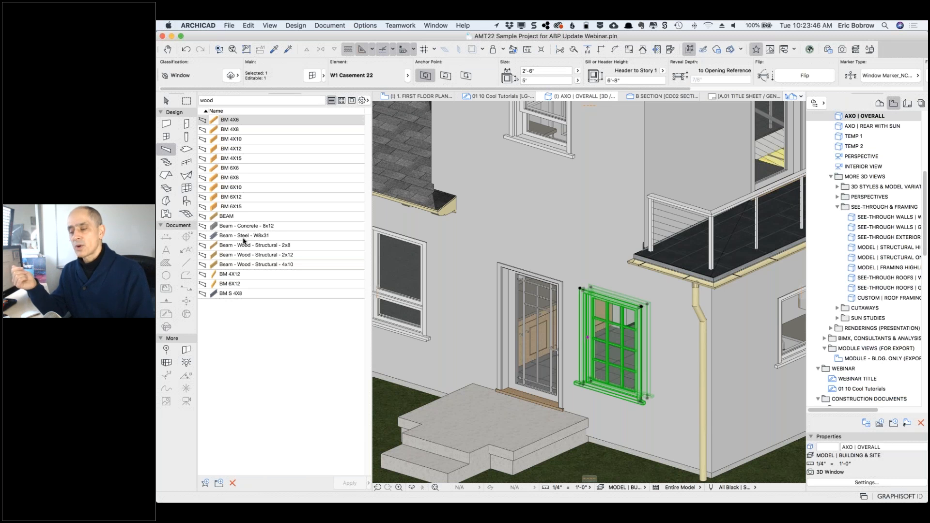
Step: Clear the "wood" search and switch the favorites list to window elements
click(230, 100)
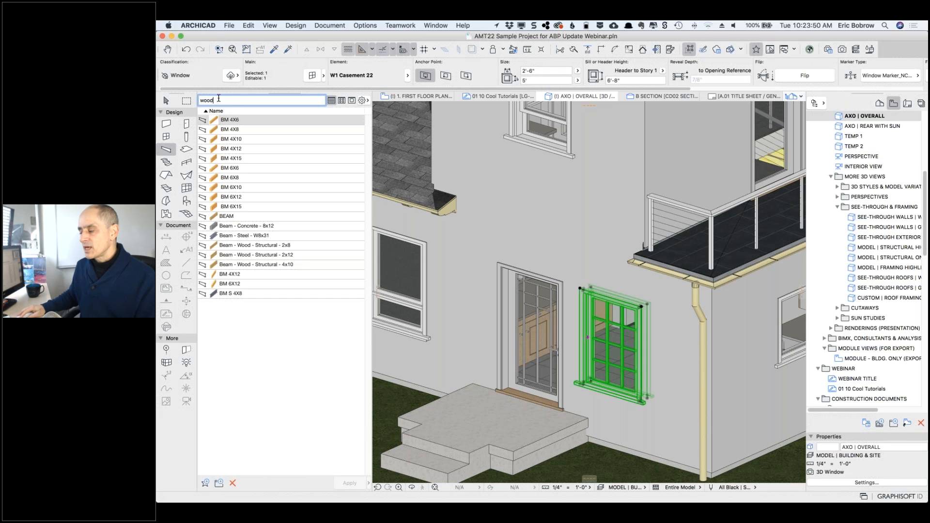
key(BackSpace)
key(BackSpace)
key(BackSpace)
key(BackSpace)
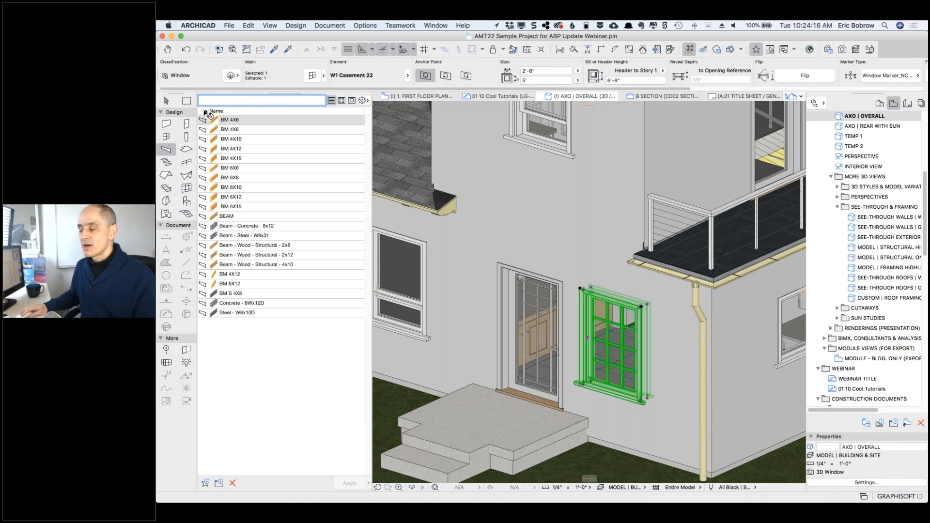
key(Escape)
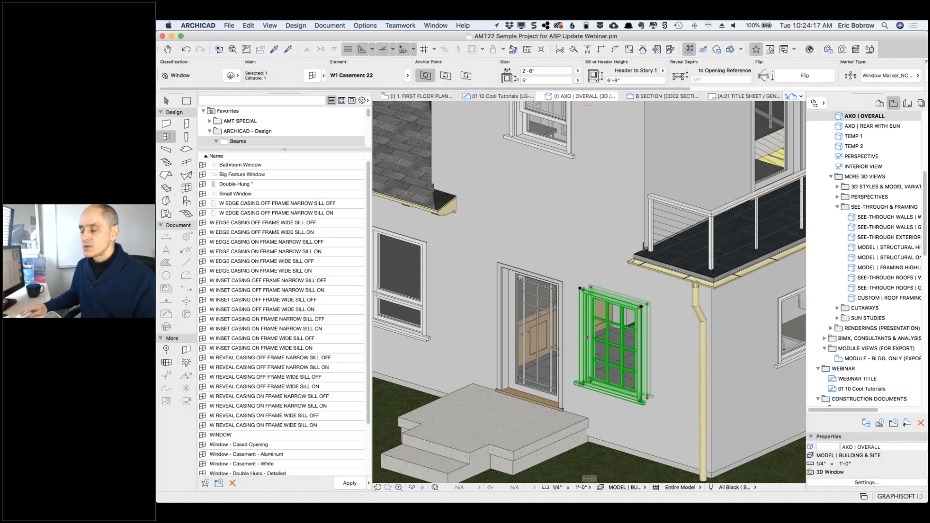
Step: Search the window favorites for "casement"
click(206, 101)
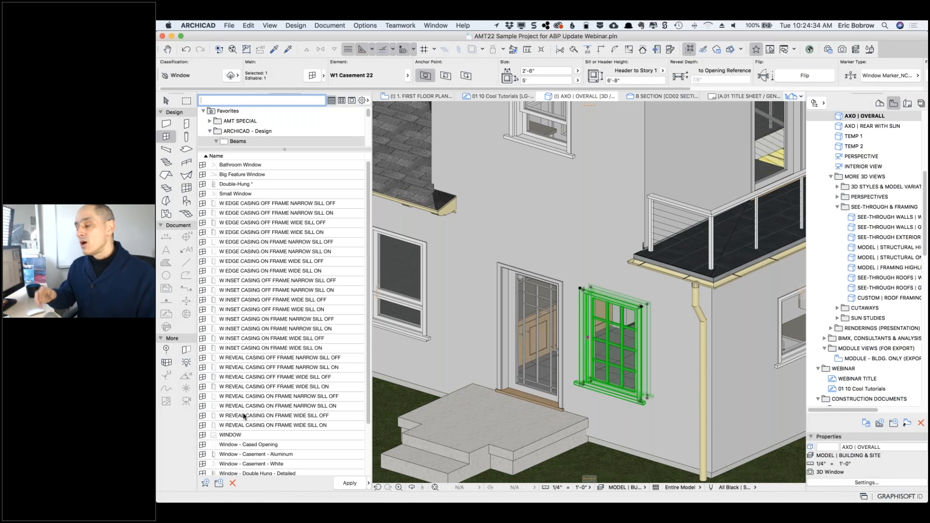
text(c)
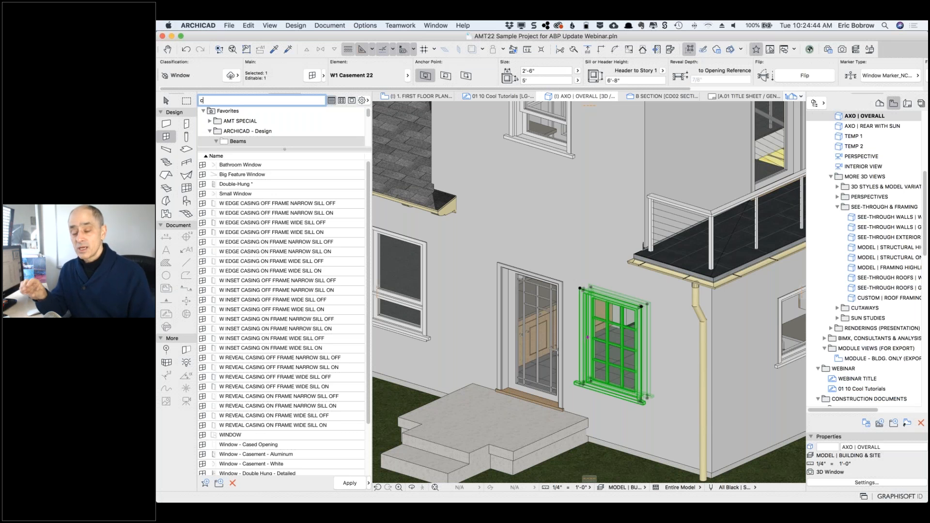
text(asement)
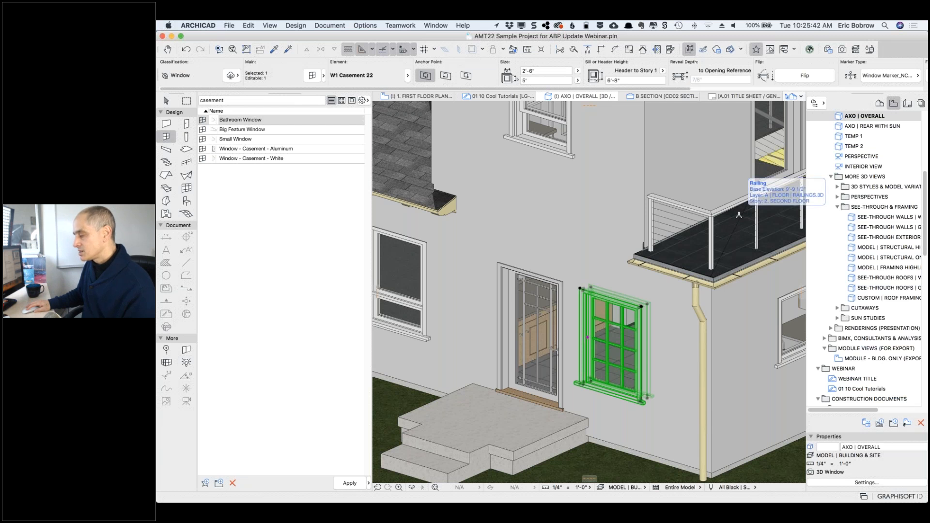
Step: Open the 01 10 Cool Tutorials view and hide the Favorites display
click(833, 392)
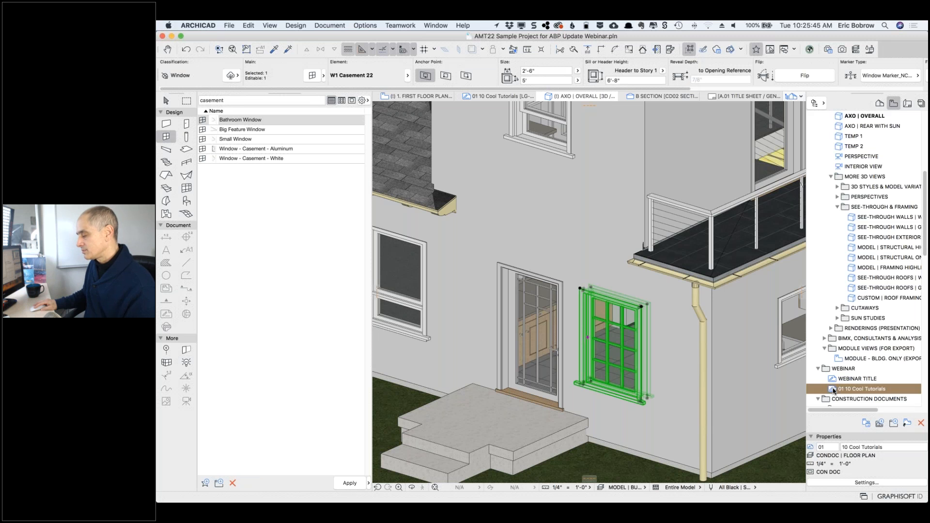
double_click(833, 390)
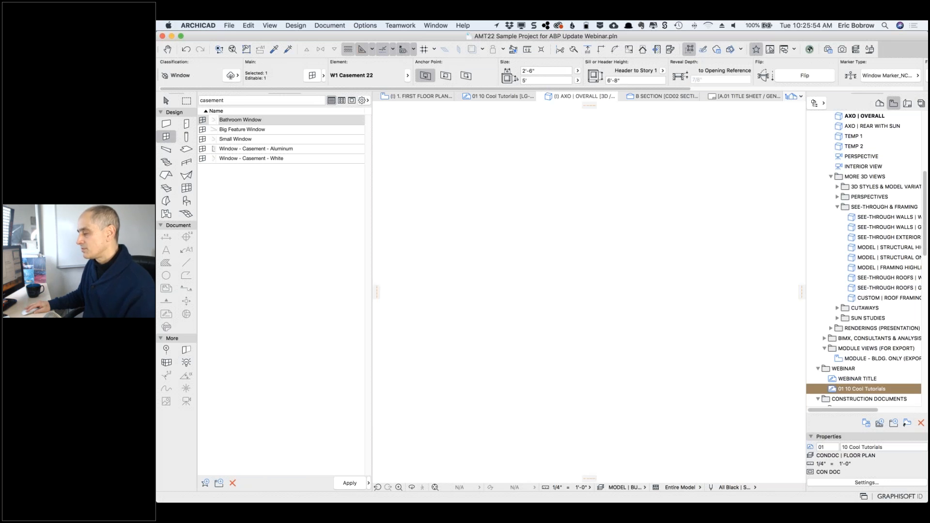
click(756, 49)
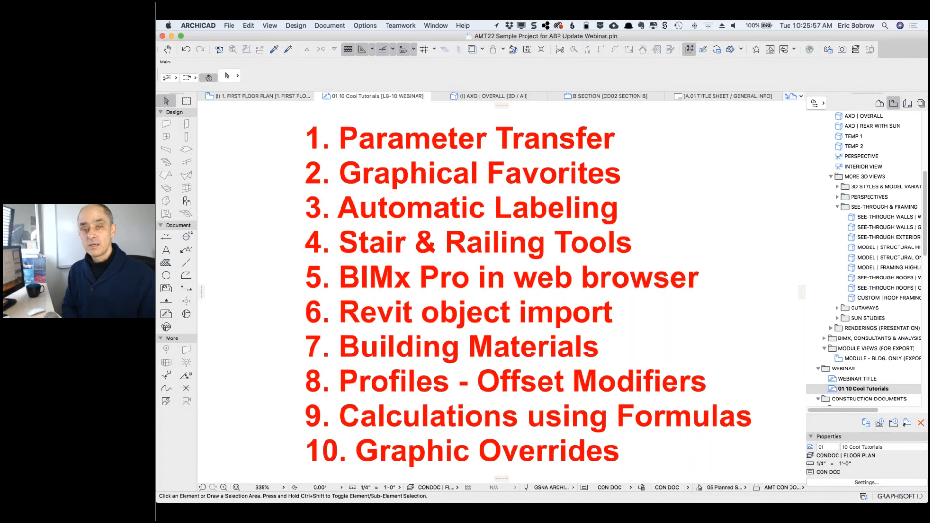
click(581, 209)
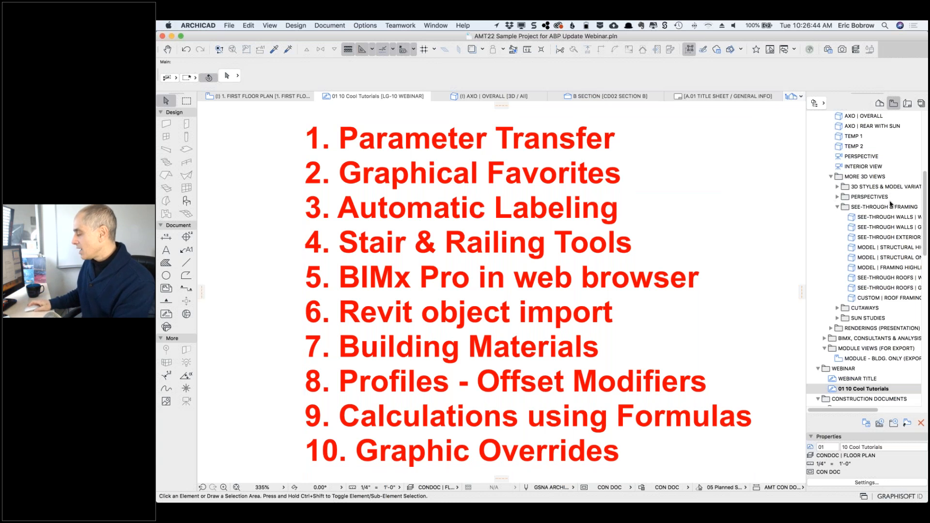
Step: Open the -1. FOUNDATION PLAN view from the construction document plans
scroll(889, 219, down, 5)
scroll(889, 218, down, 6)
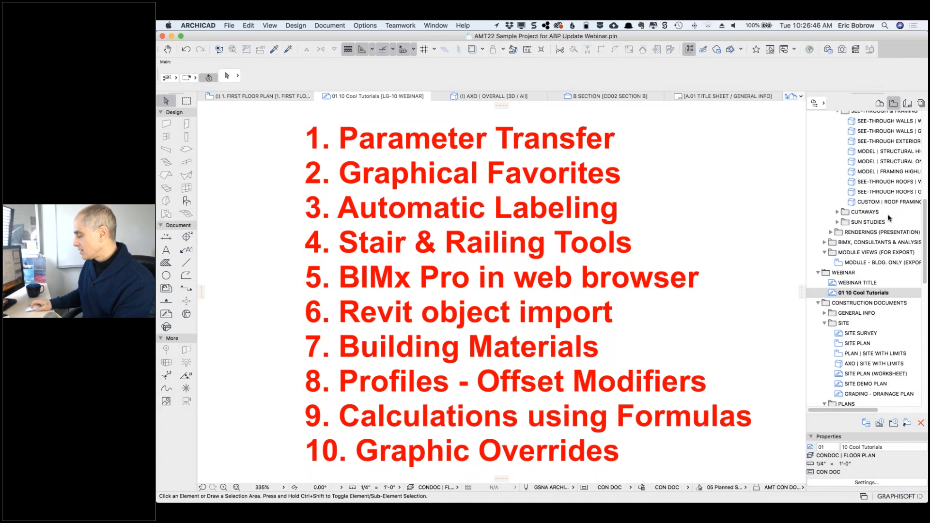
scroll(889, 218, down, 5)
click(840, 350)
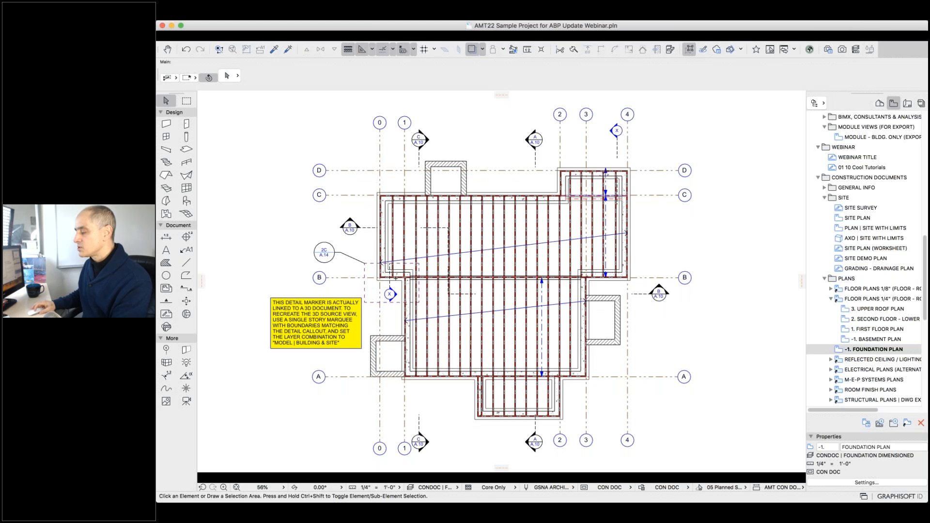
Step: Set up the Label tool for an associative label on ARCHICAD Layer, near the foundation plan's upper-right corner
scroll(636, 188, up, 5)
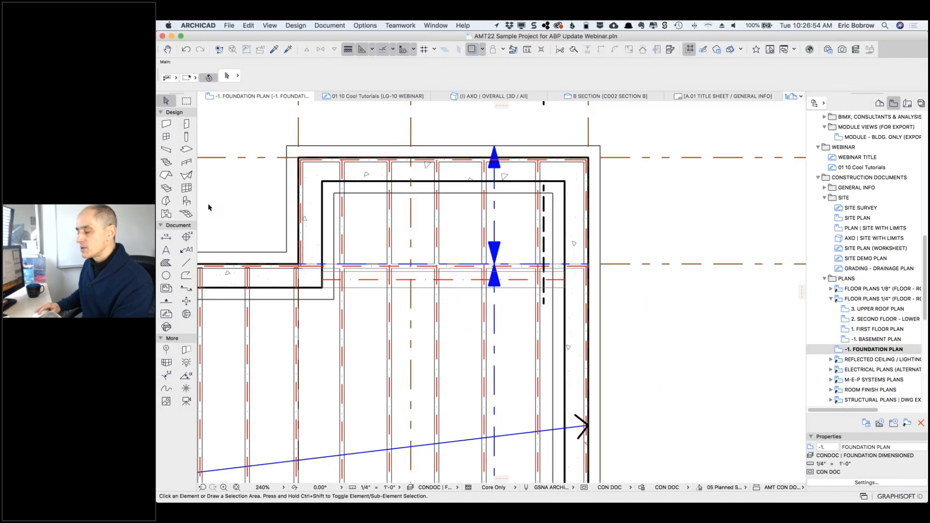
click(188, 252)
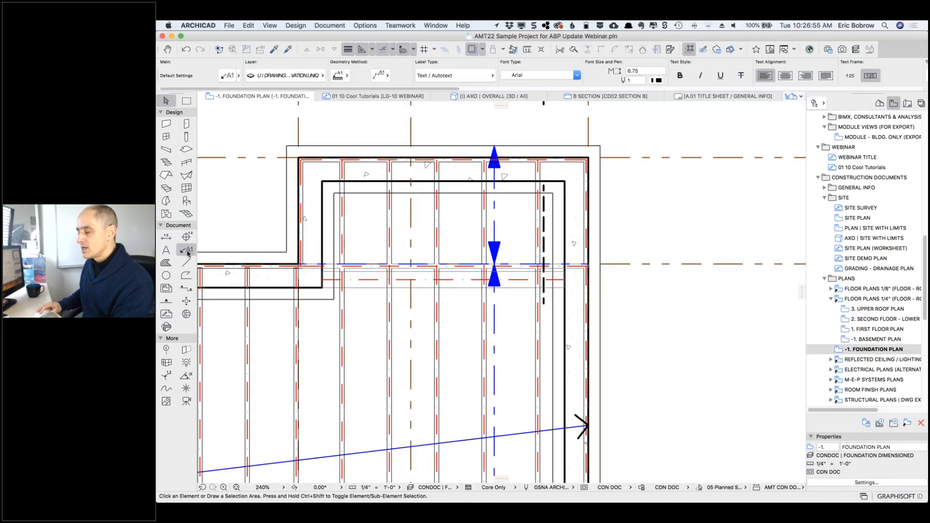
click(347, 78)
click(369, 85)
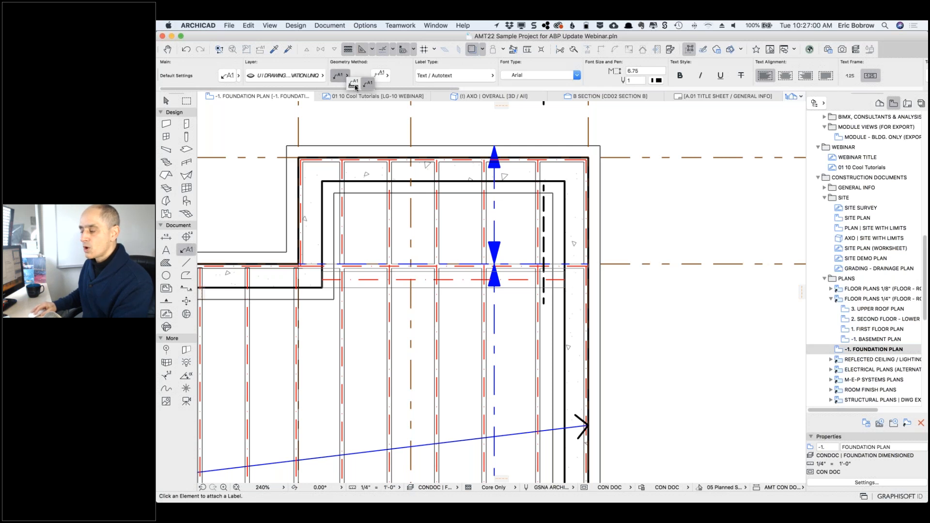
click(355, 88)
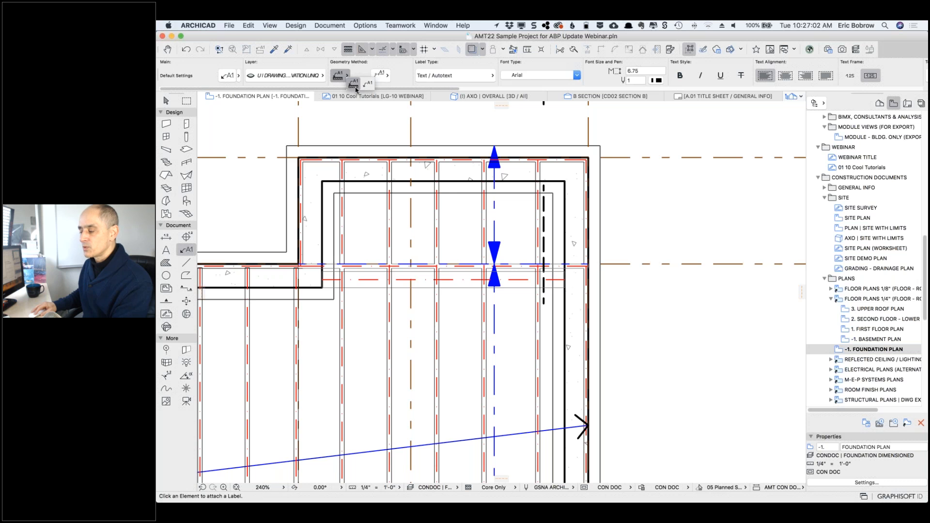
click(318, 78)
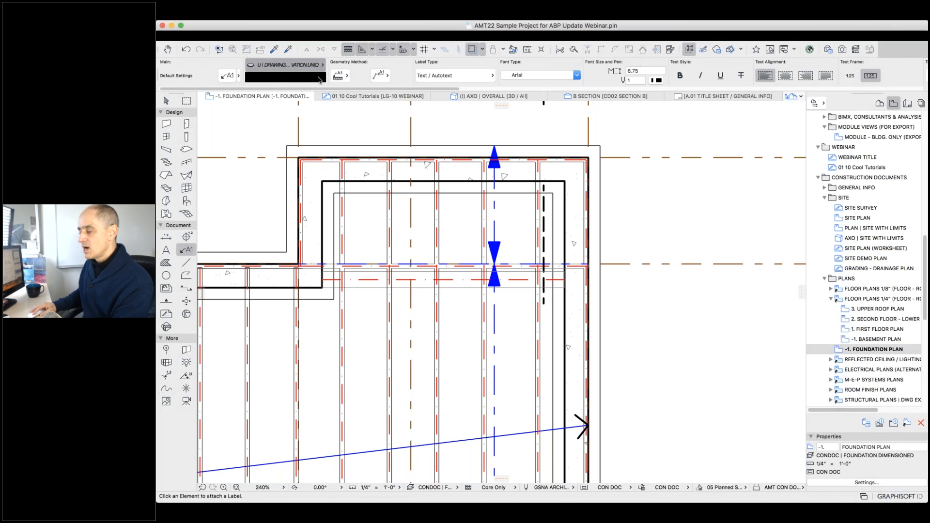
click(381, 74)
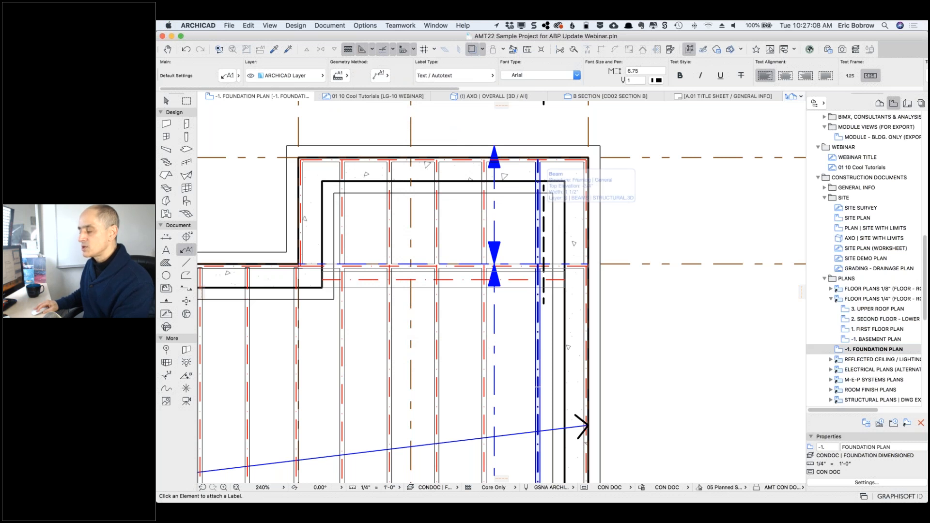
Step: Place a leader label reading JOIST on the rightmost interior joist, with its text outside the building
click(543, 209)
click(612, 178)
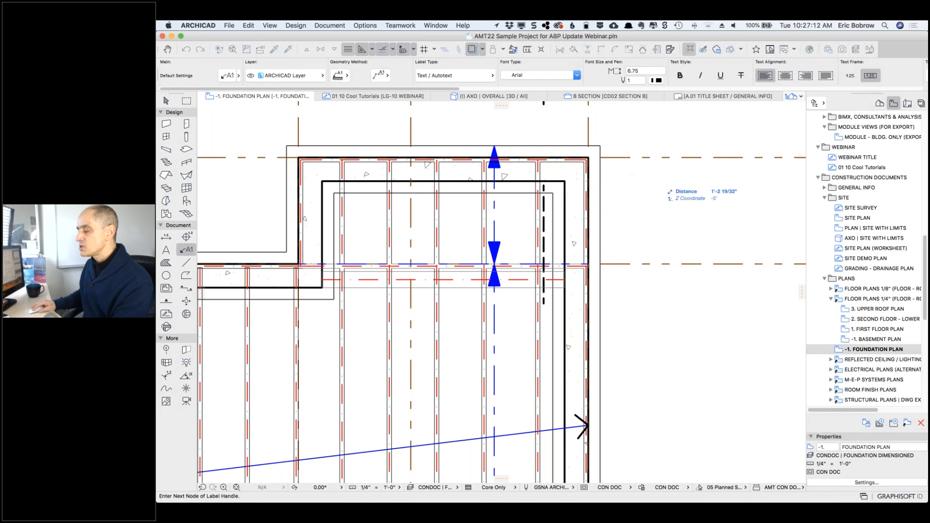
click(655, 179)
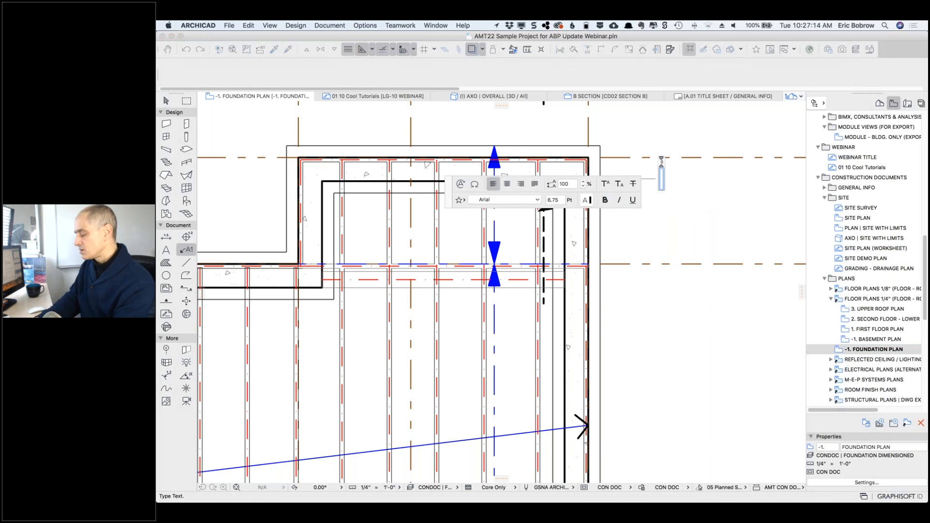
text(JOIST)
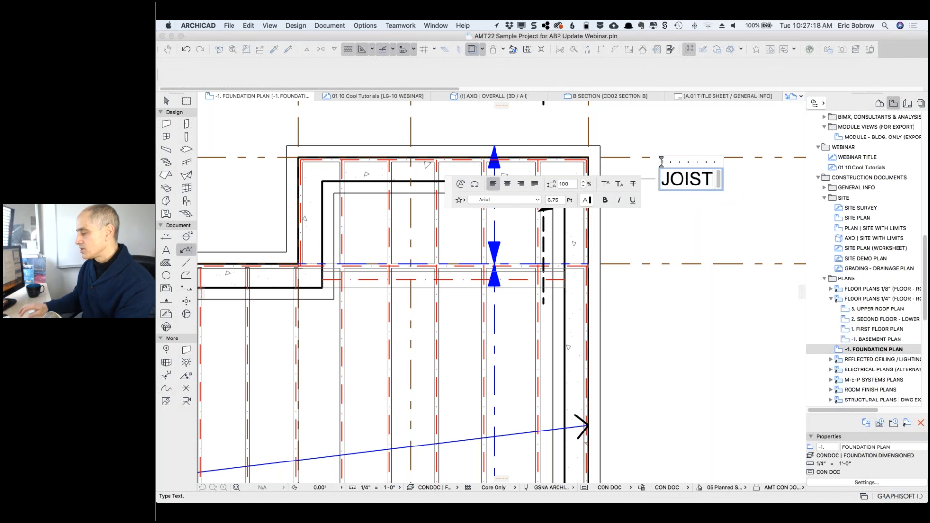
click(166, 250)
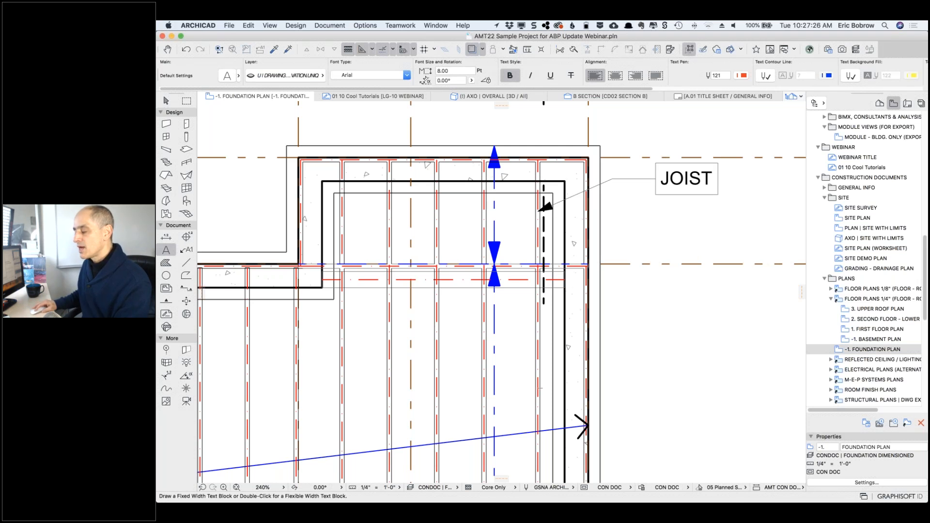
Step: Select the labeled joist beam and examine its thickness setting
key(shift)
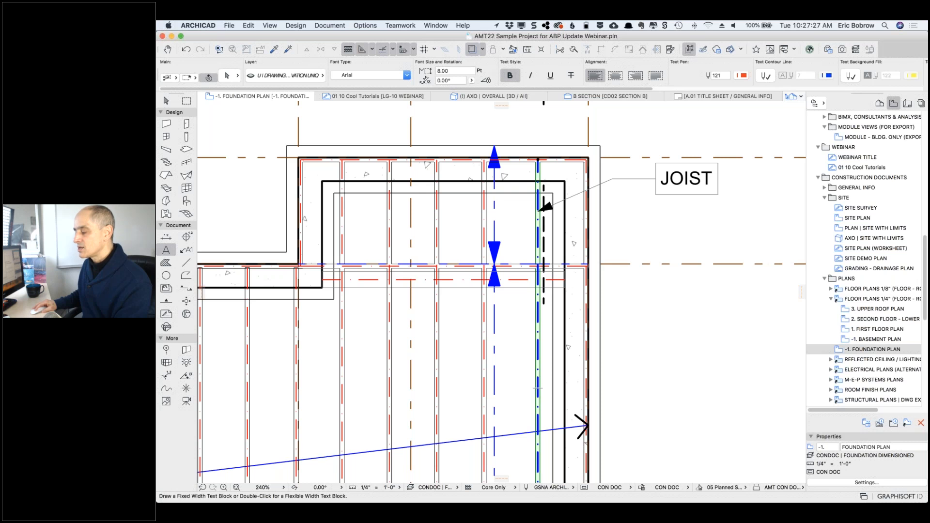
shift+click(542, 214)
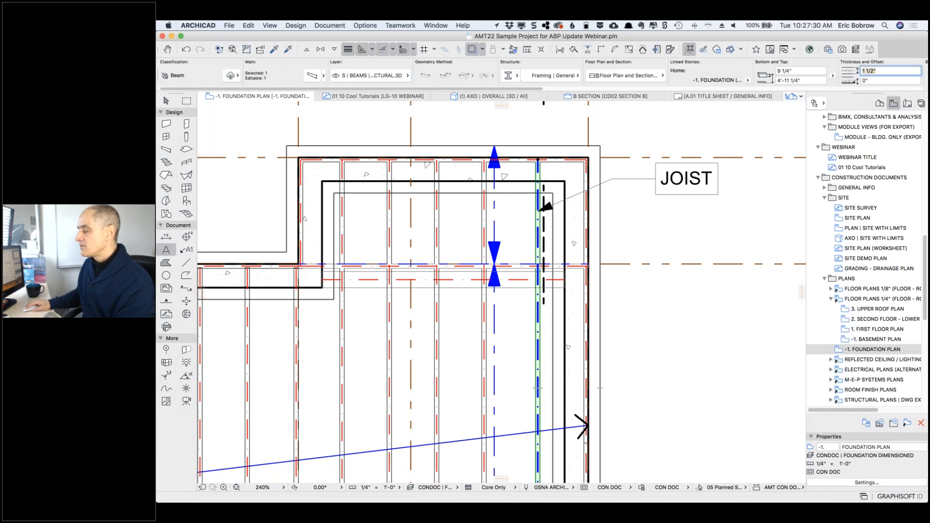
key(Return)
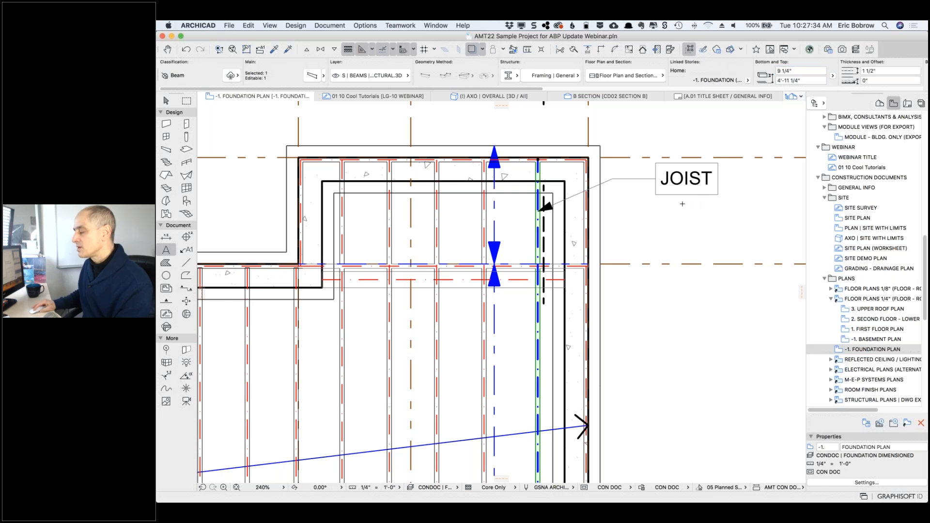
Step: Deselect the beam, select the JOIST label with the Label tool active, and open its text for editing
key(Escape)
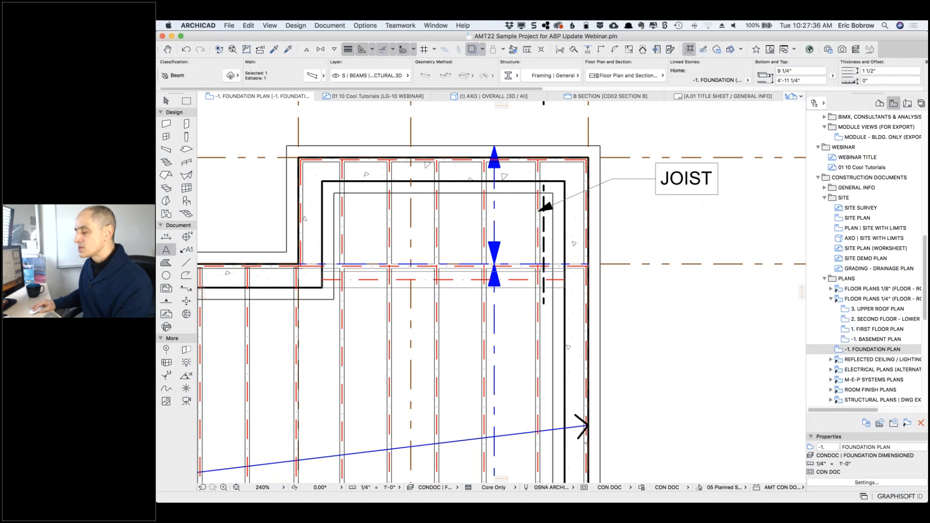
shift+click(657, 164)
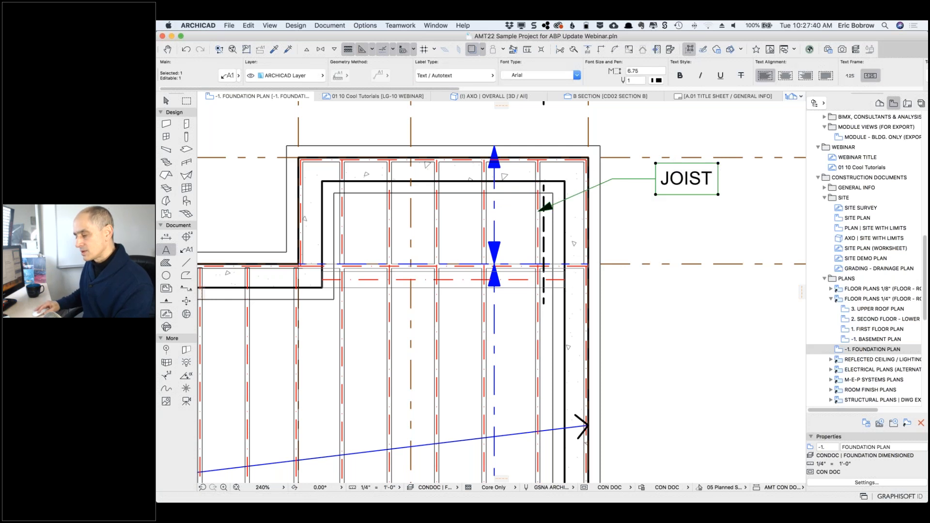
click(185, 250)
key(Escape)
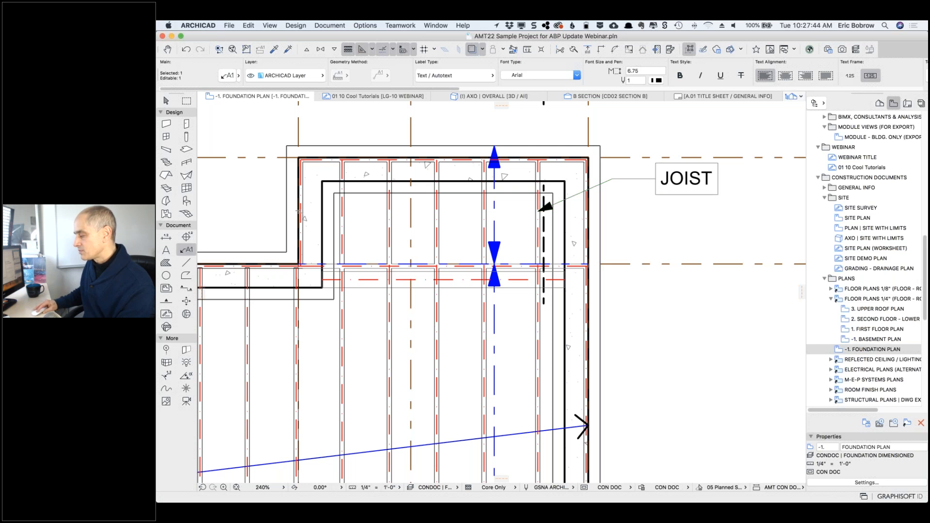
double_click(667, 179)
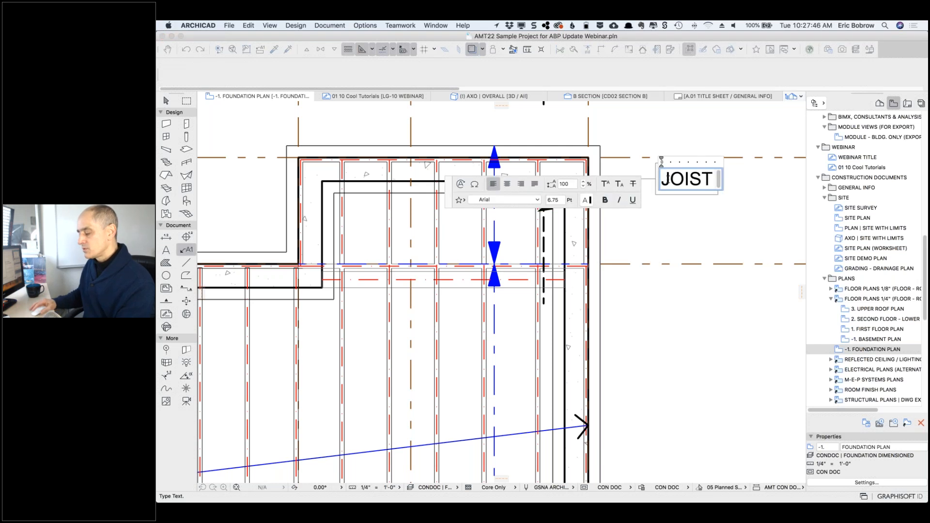
Step: Try prefixing the JOIST label with the fixed text 2x10, and remove that prefix again
text(2x10)
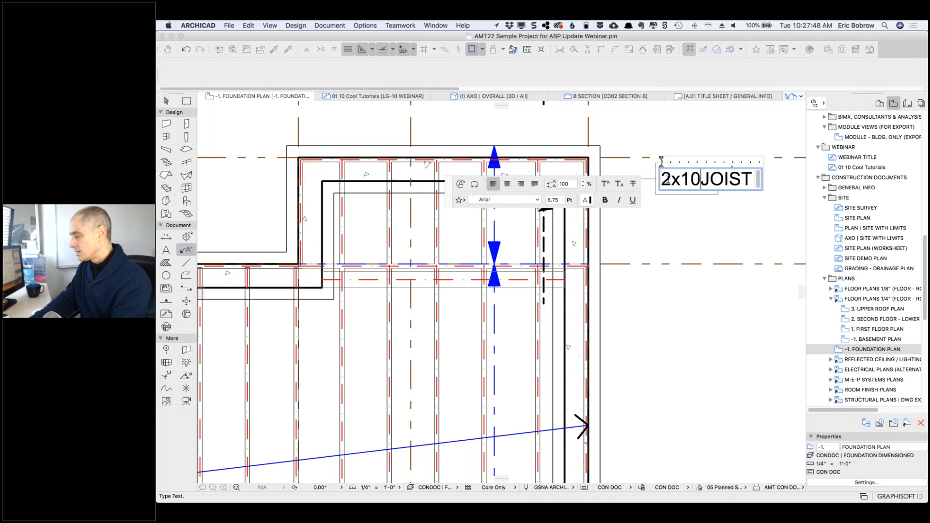
key(BackSpace)
key(BackSpace)
key(BackSpace)
key(BackSpace)
key(BackSpace)
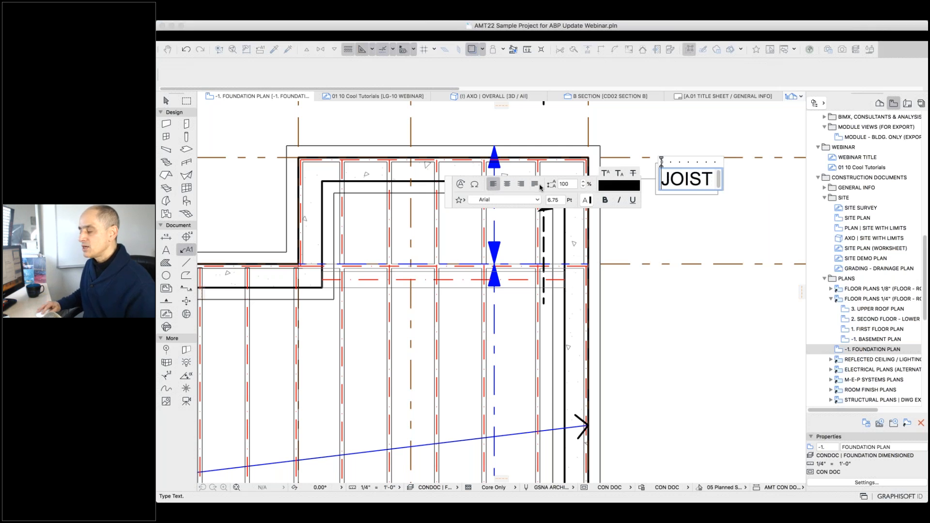
Step: Insert the General Parameters Width autotext in front of JOIST in the label text
click(460, 184)
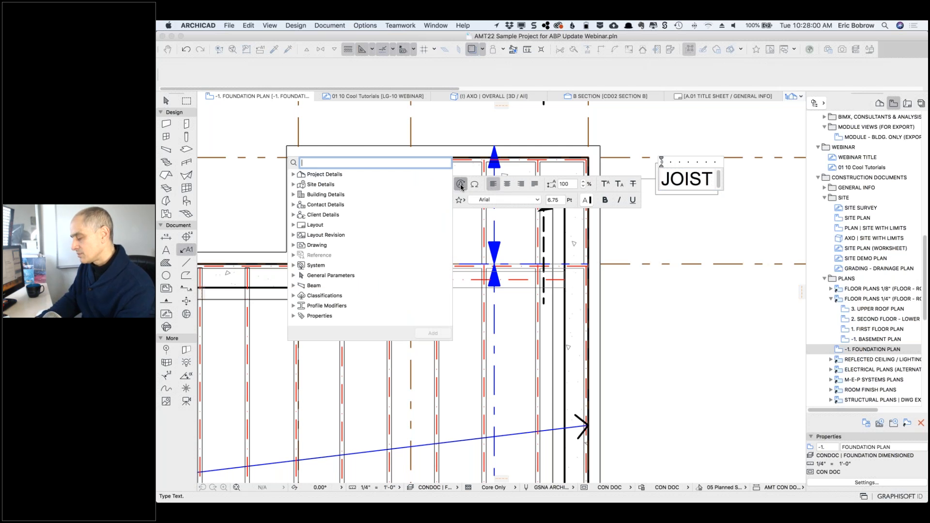
text(width)
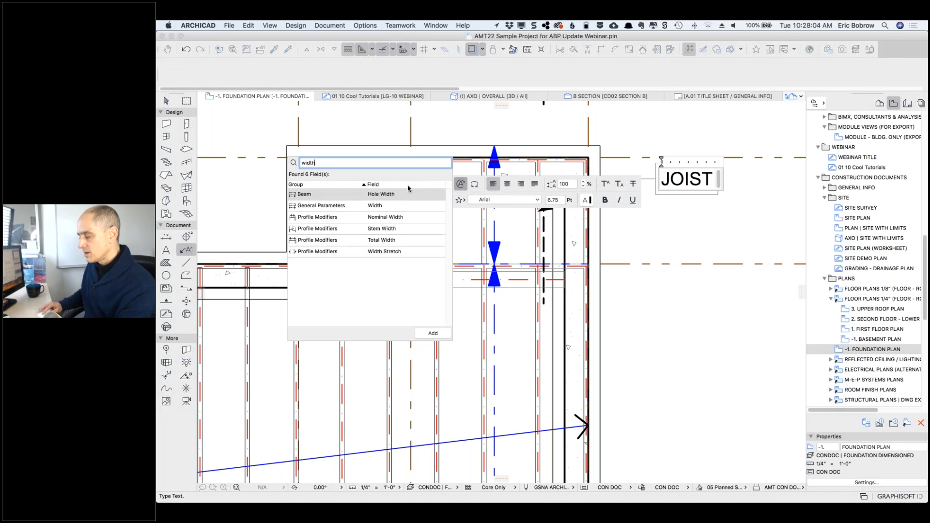
double_click(377, 207)
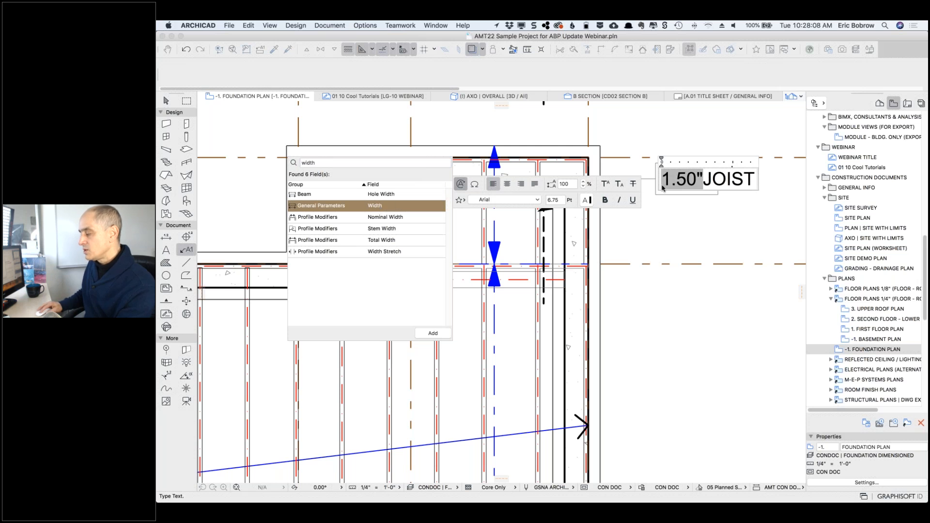
Step: Add an x separator and the General Parameters Height autotext between the width and JOIST, and finish the label
click(703, 183)
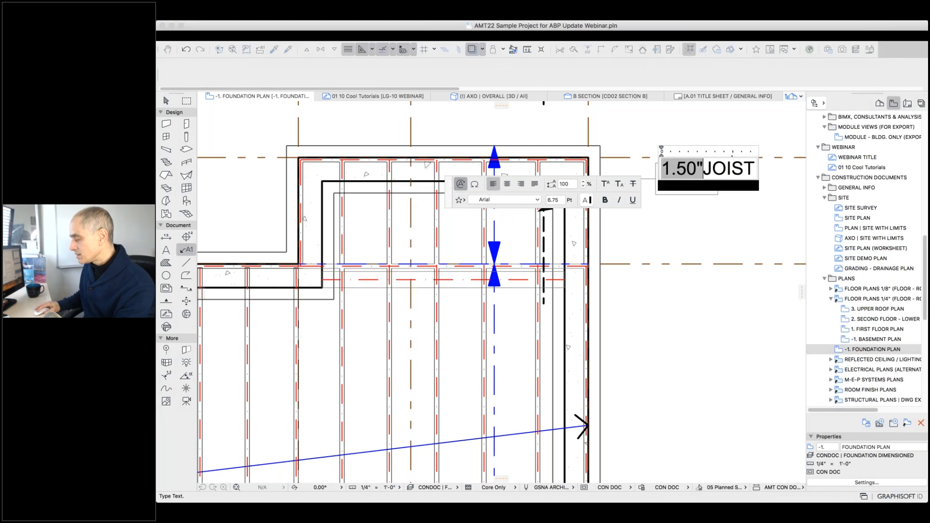
text(x)
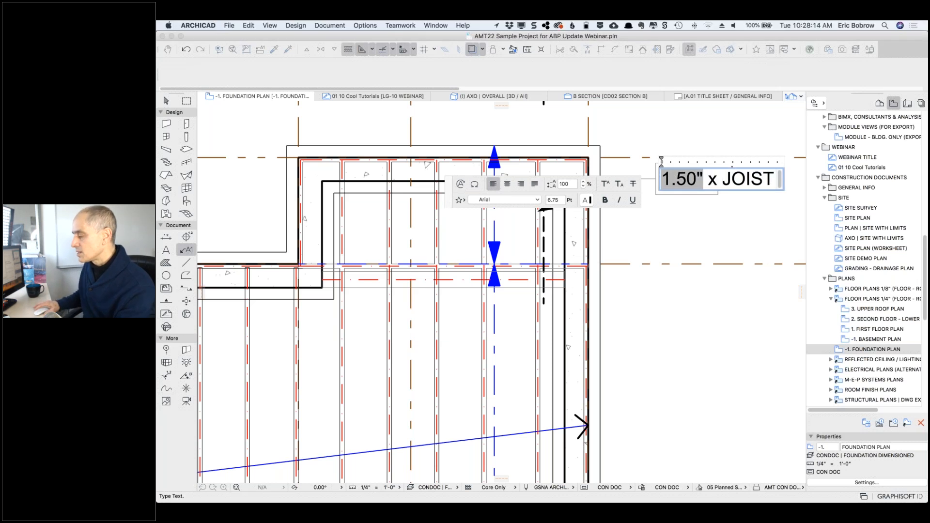
click(460, 183)
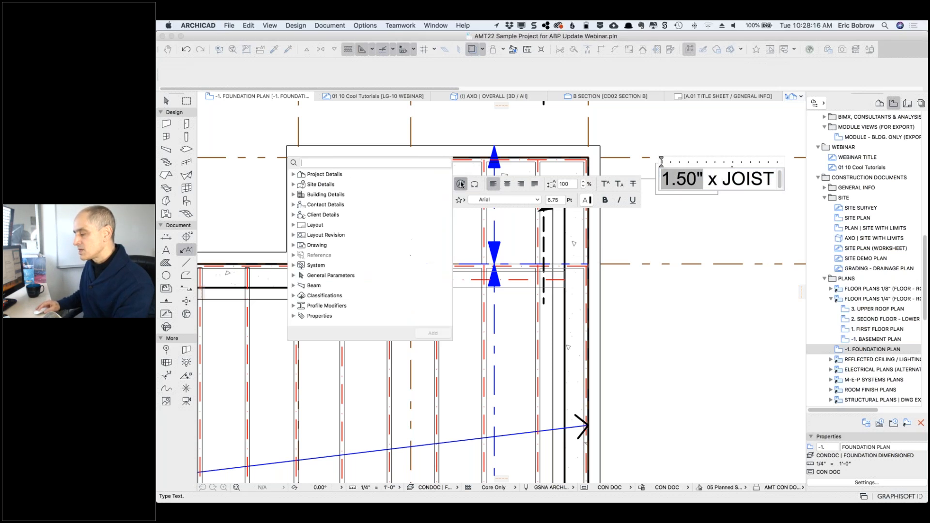
text(height)
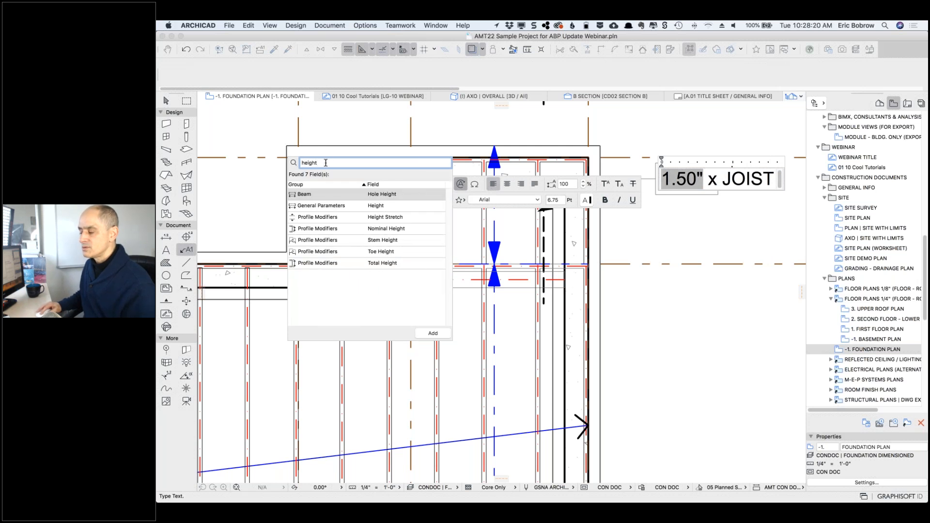
double_click(385, 207)
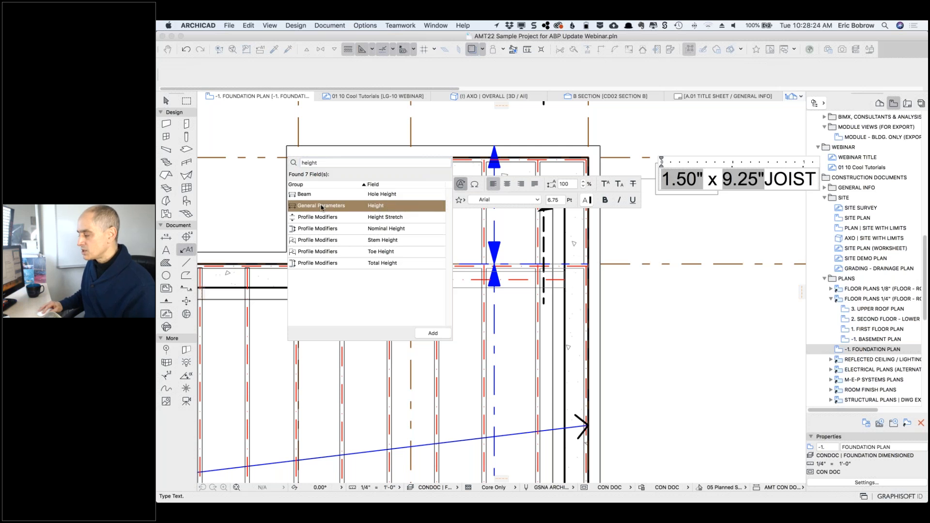
click(767, 180)
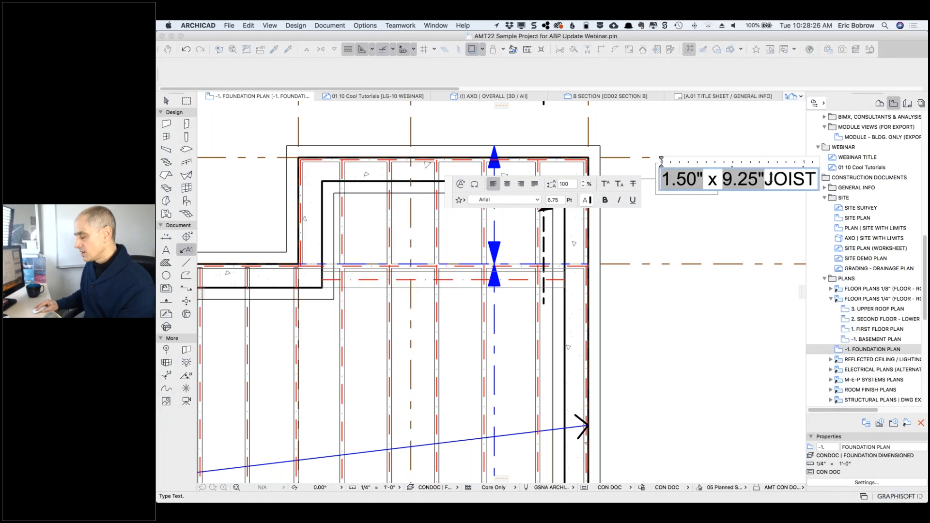
click(741, 226)
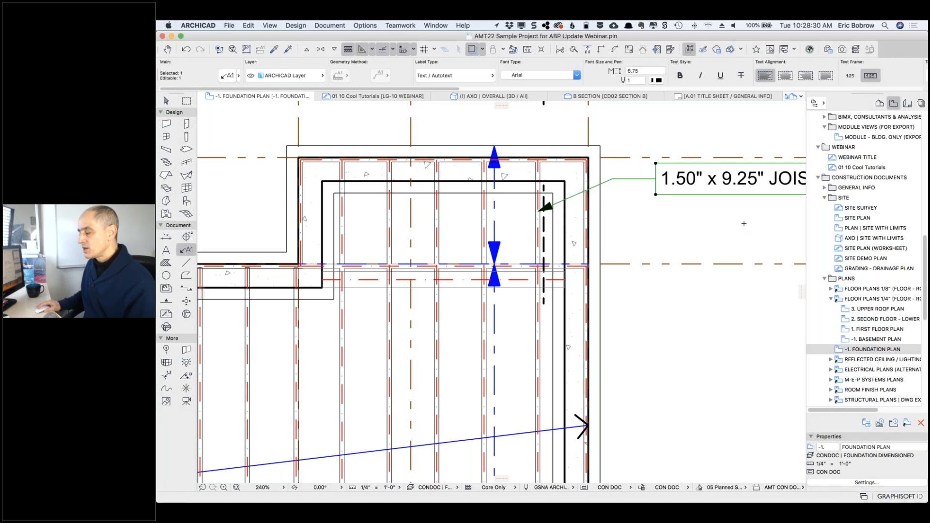
key(Escape)
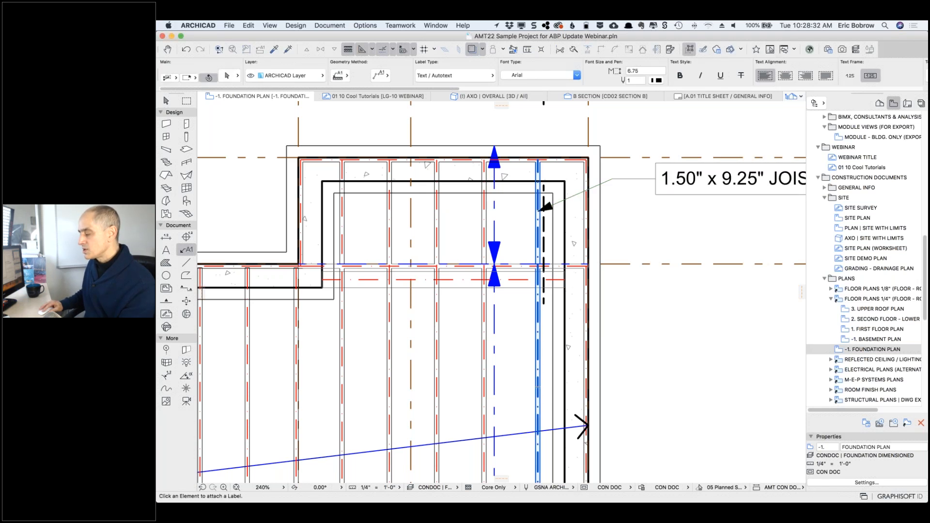
Step: Test the label's link by setting the labeled joist's thickness to 3 1/2", and undo the thickness change
shift+click(537, 387)
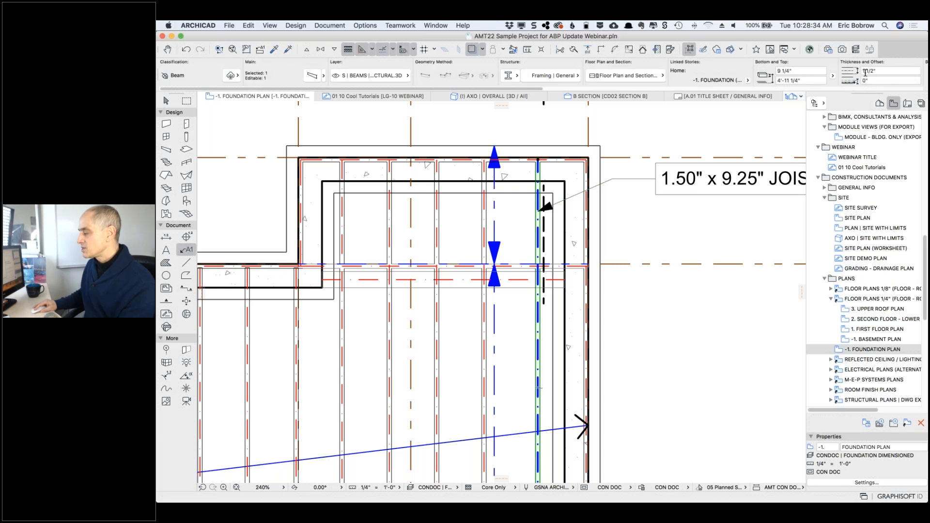
click(862, 71)
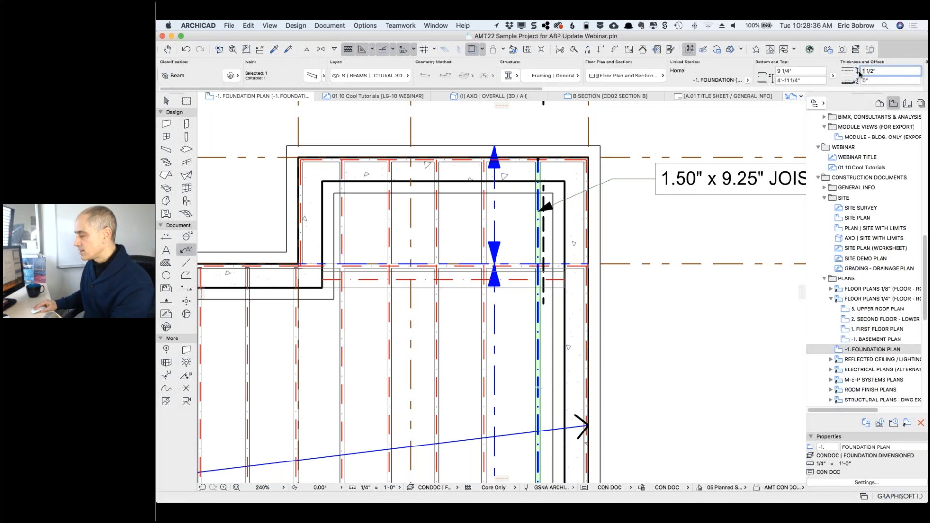
text(3)
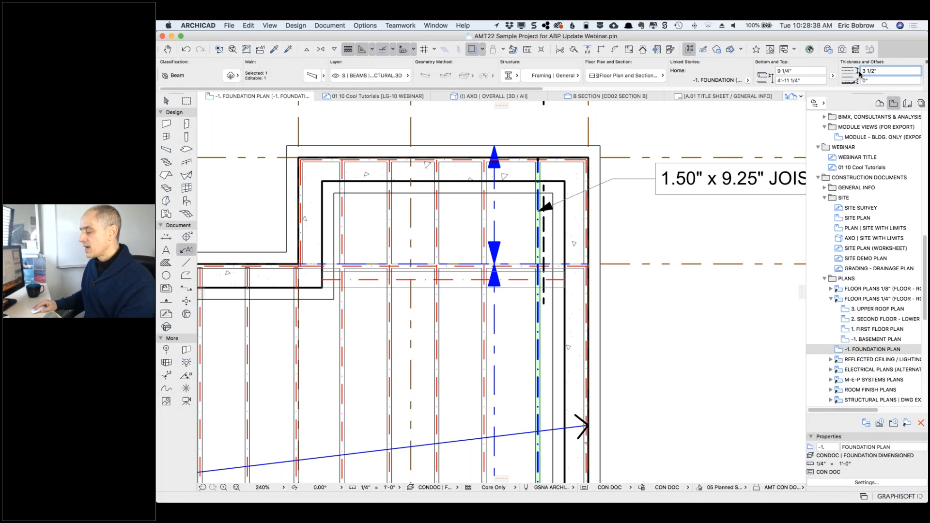
key(Return)
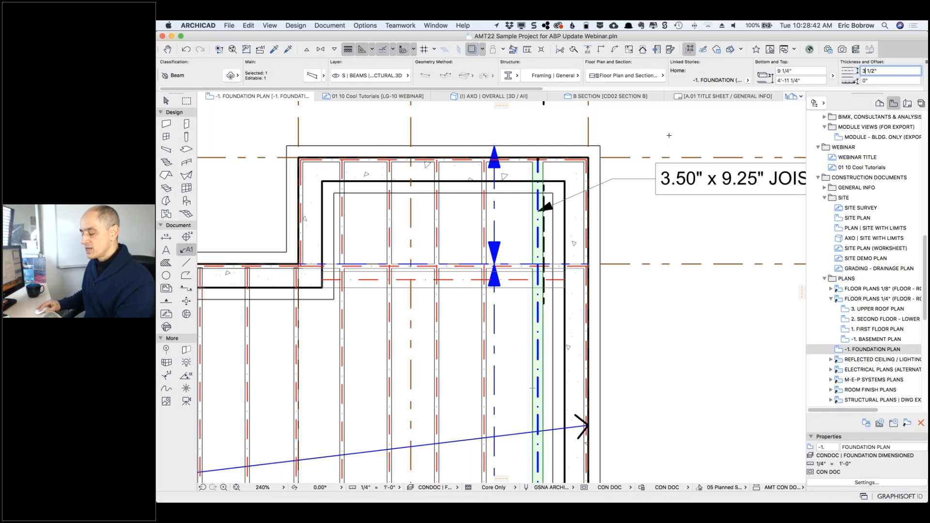
key(super+z)
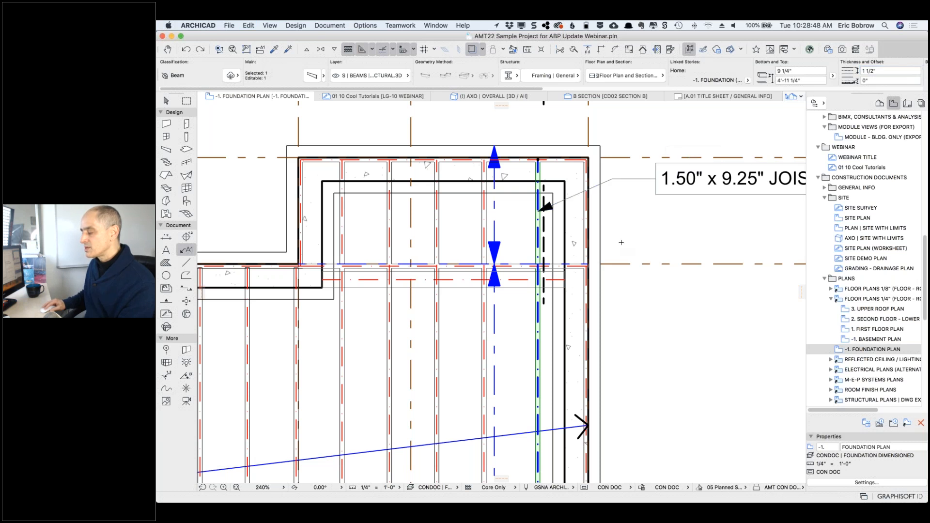
Step: Place a second leader label on the horizontal beam just below grid line C, with its text outside the building
click(514, 279)
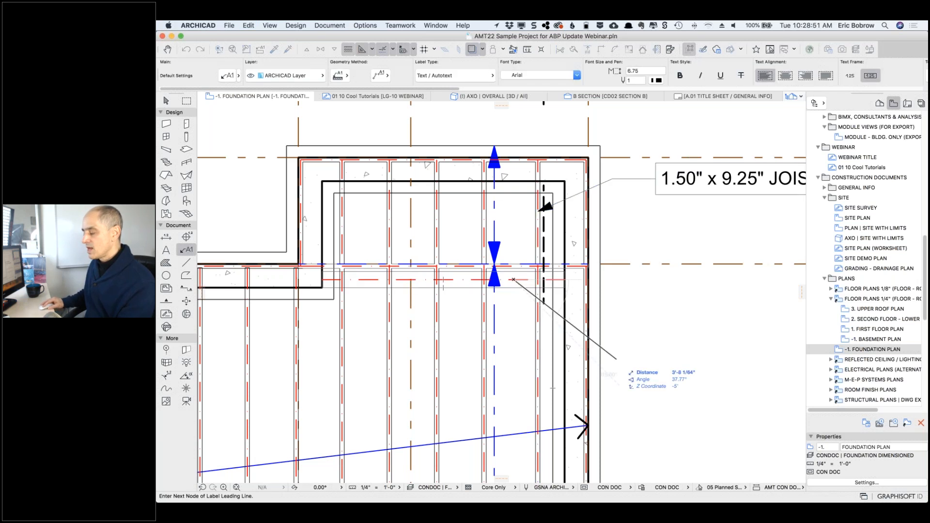
click(616, 358)
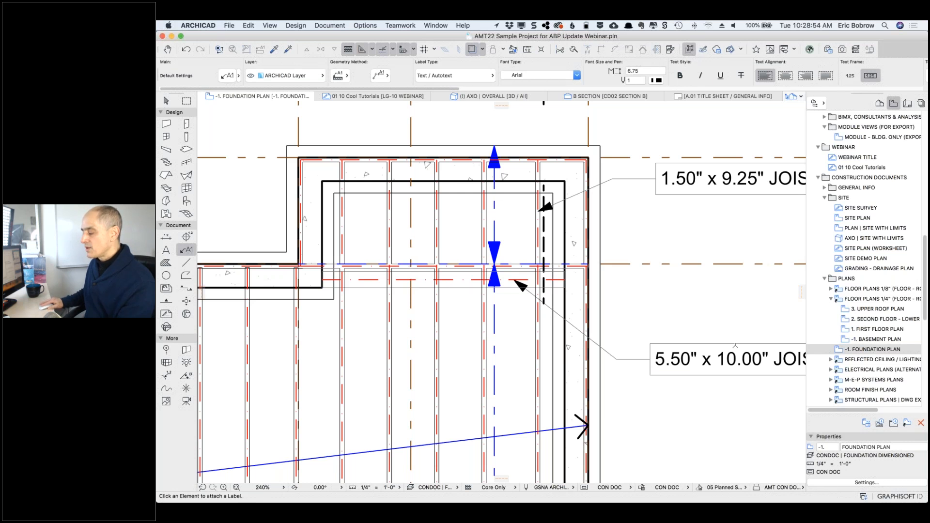
scroll(720, 349, right, 3)
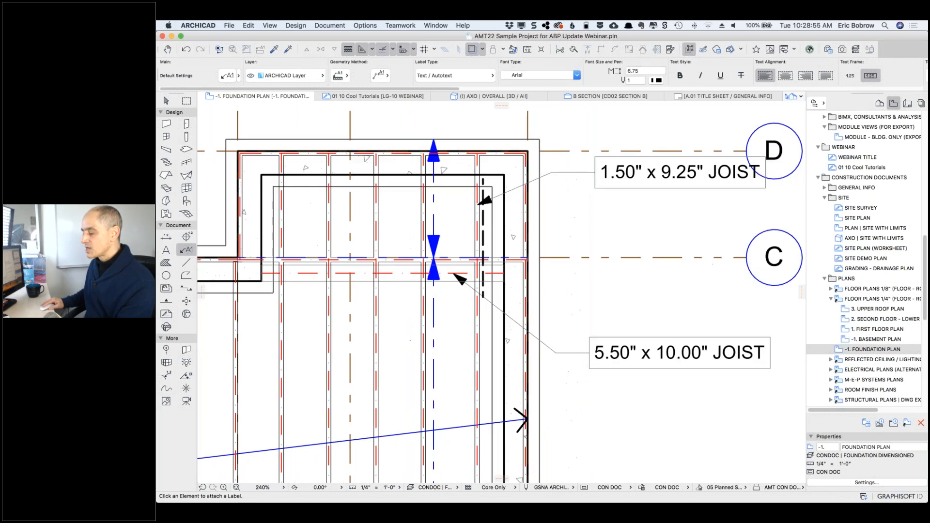
Step: Replace the word JOIST with HEADER in the second label, keeping its automatic size fields
shift+click(714, 353)
click(714, 352)
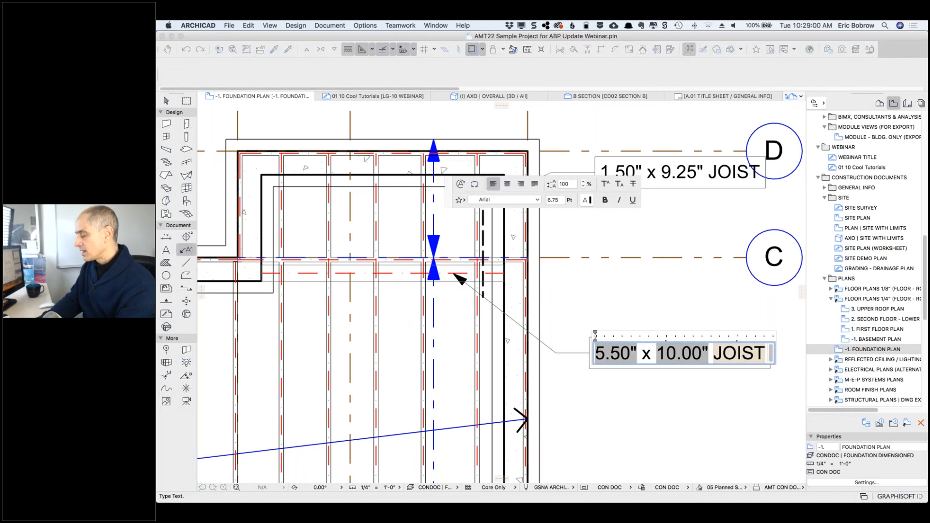
double_click(715, 353)
text(HEADER)
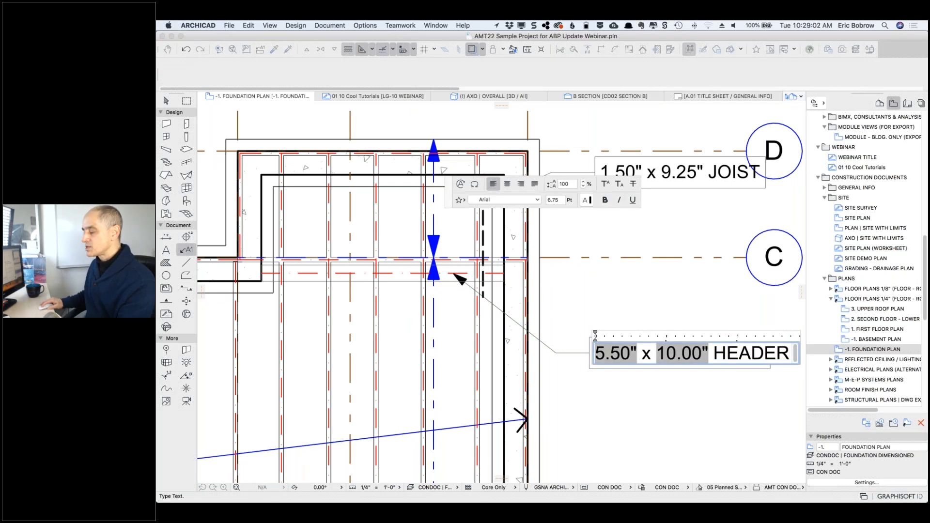
key(Escape)
click(680, 338)
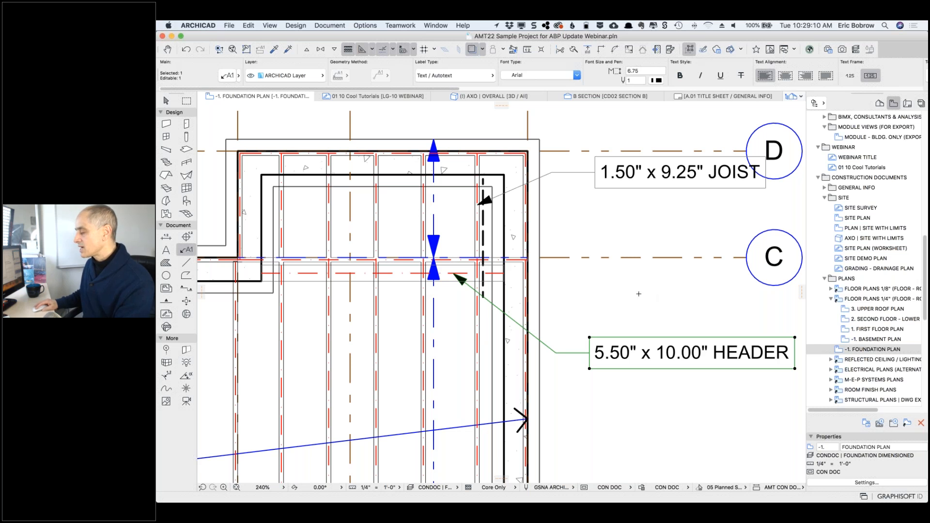
key(Escape)
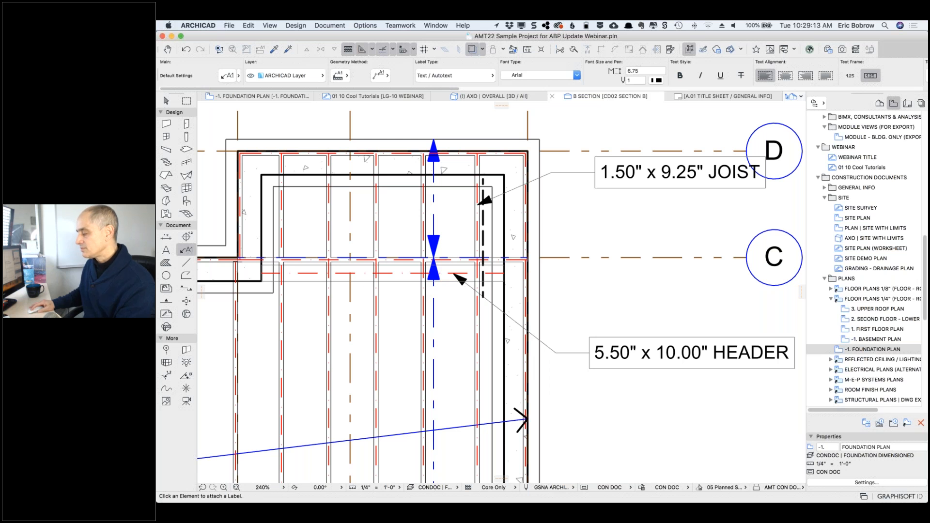
Step: Open the B SECTION view and label the second-to-last first-floor joist, with the text placed below the foundation footing
click(614, 97)
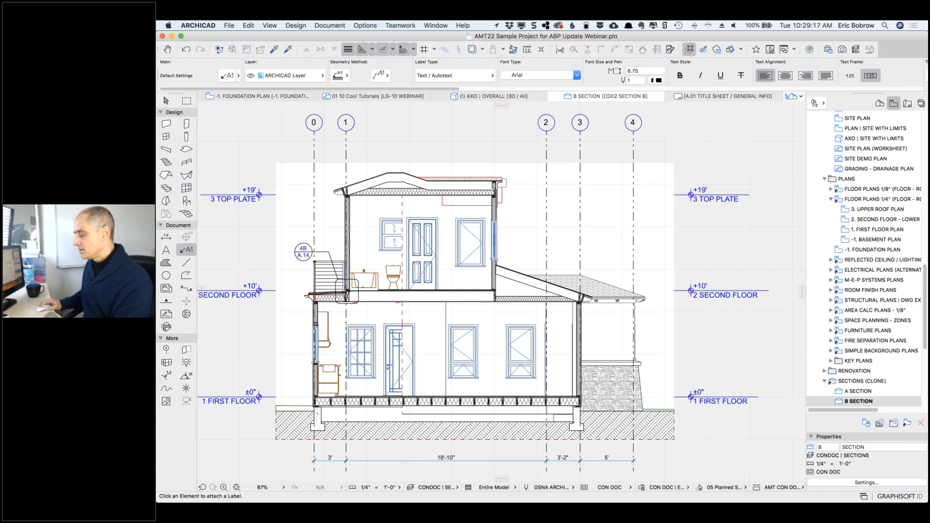
scroll(568, 448, up, 5)
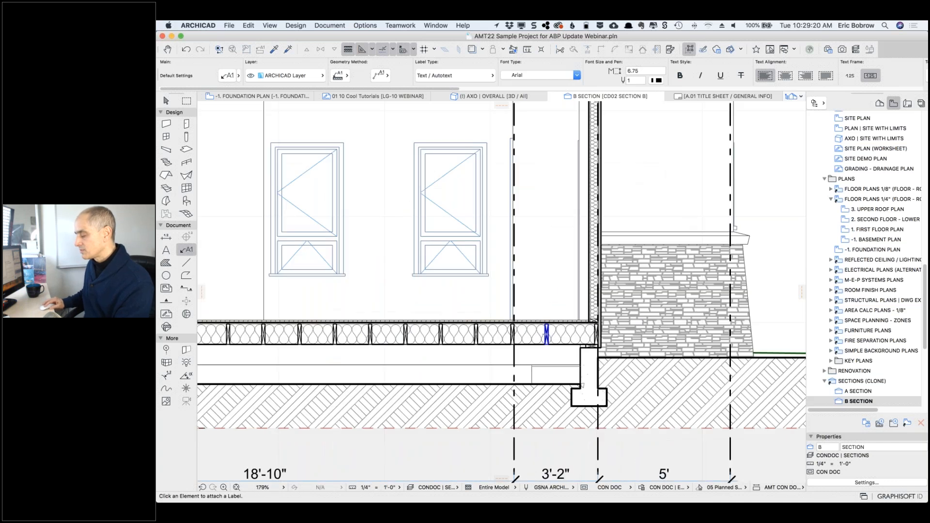
click(544, 333)
click(581, 457)
click(620, 456)
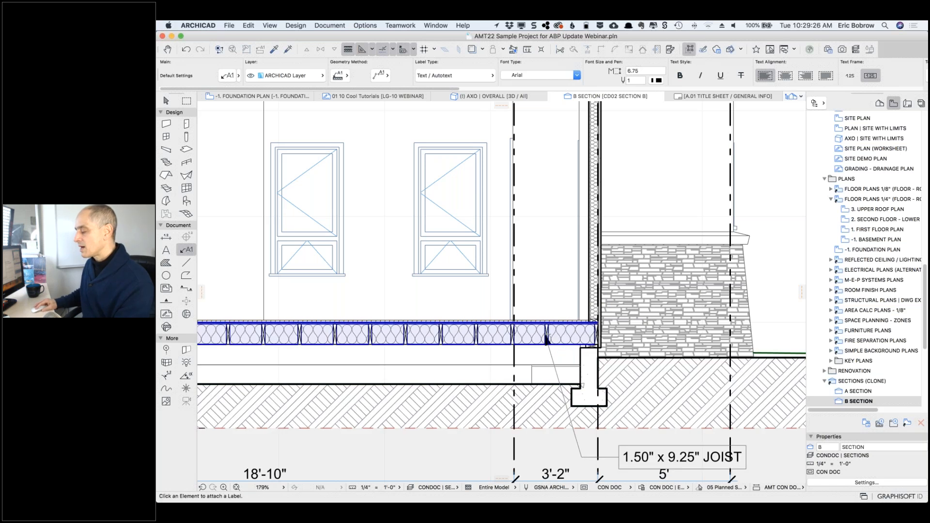
Step: Inspect the DRAWING NOTE property in the settings of the outermost floor beam beside the exterior wall, without changing it
click(596, 333)
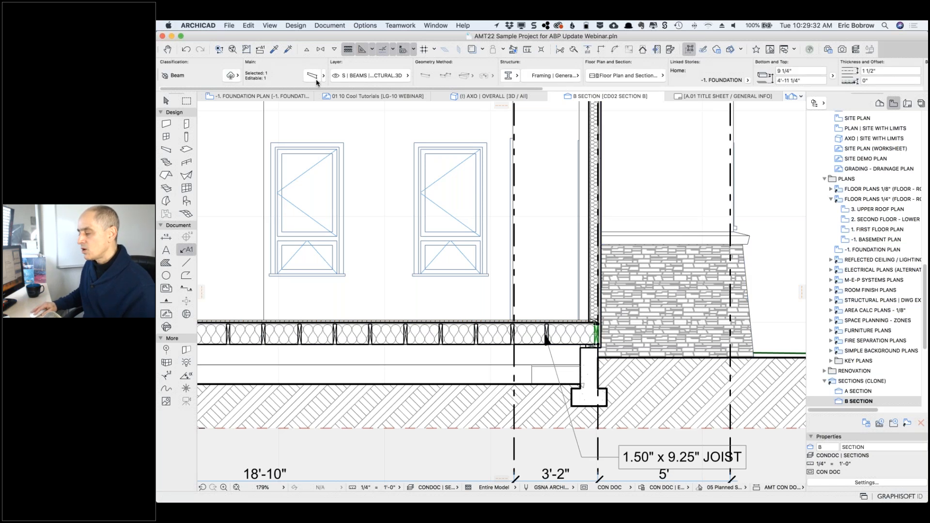
click(312, 78)
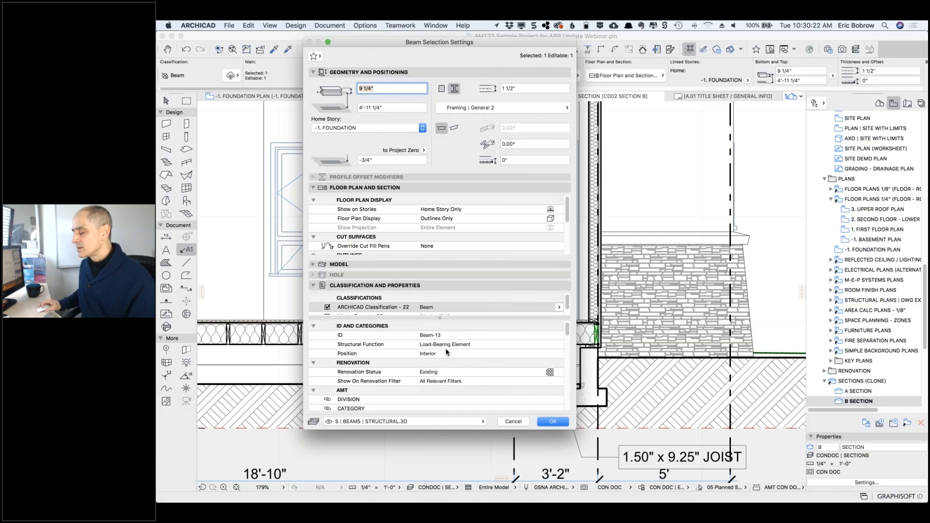
scroll(446, 352, down, 5)
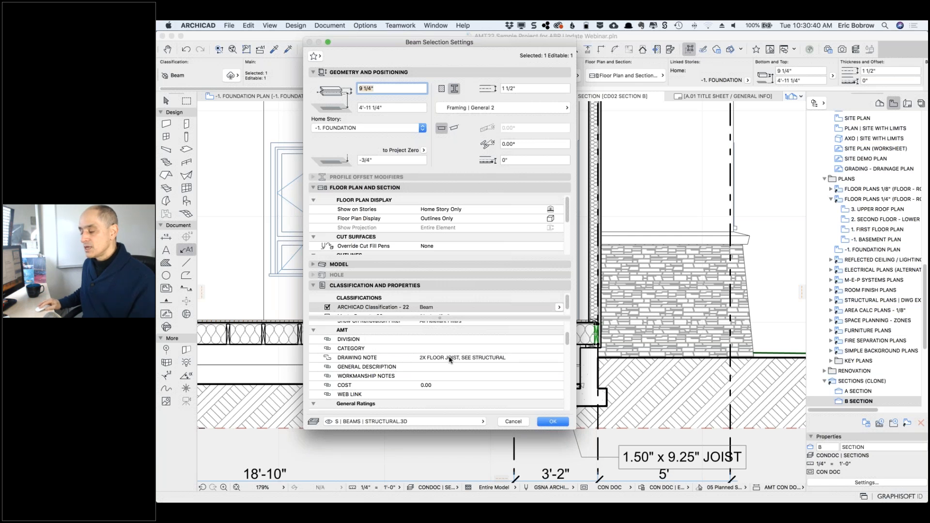
scroll(449, 359, down, 1)
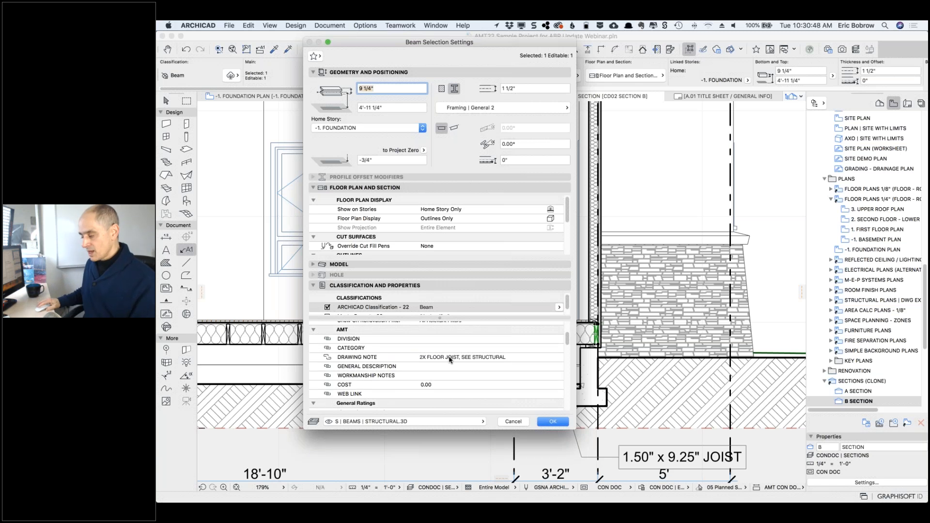
click(449, 357)
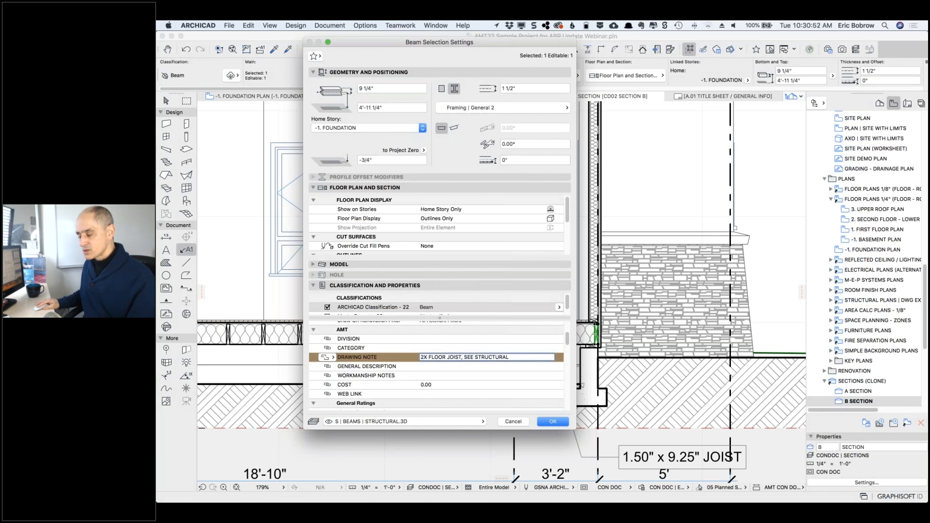
click(512, 421)
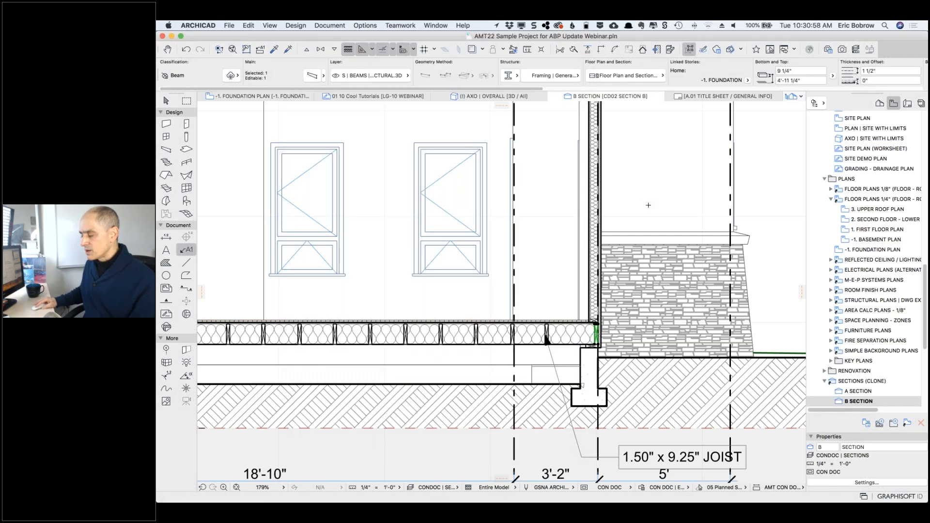
Step: Attach a leader label to the outermost floor beam, with its text above the stone wall outside the building
click(187, 250)
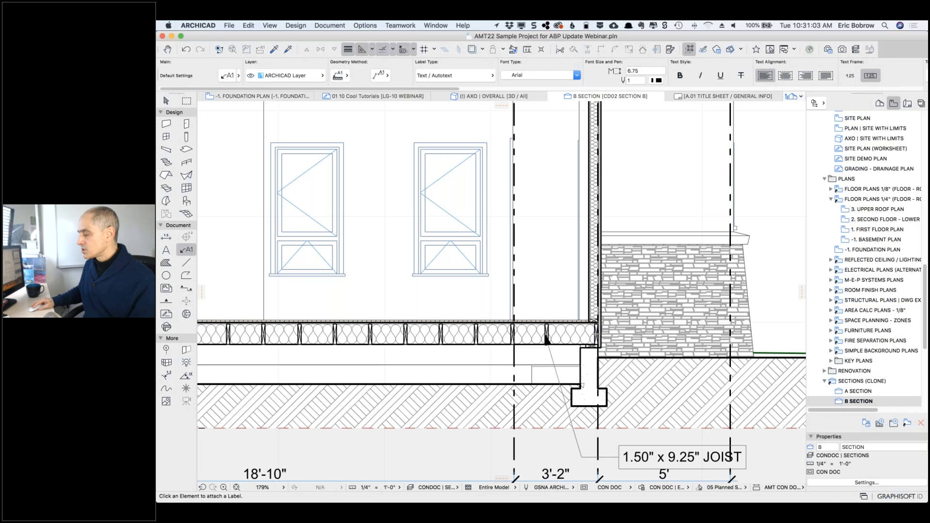
click(596, 324)
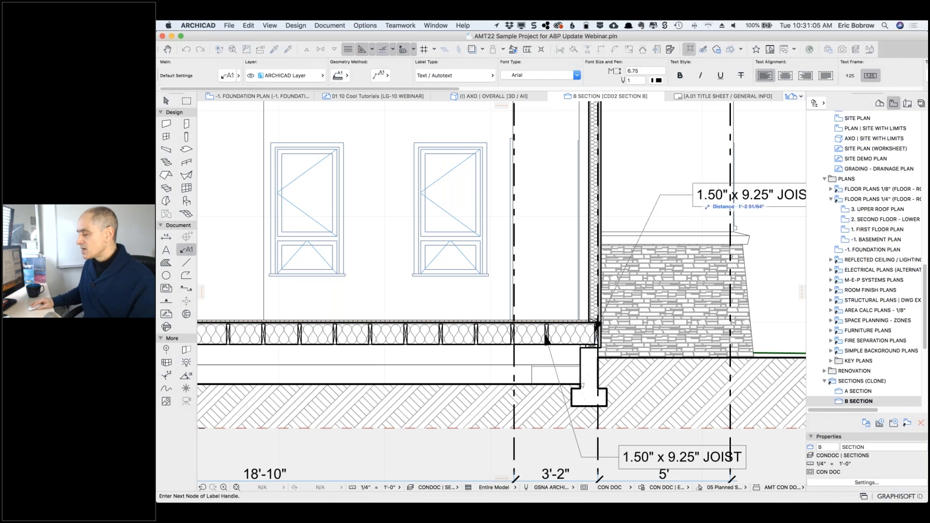
click(736, 199)
middle_drag(745, 201, 631, 222)
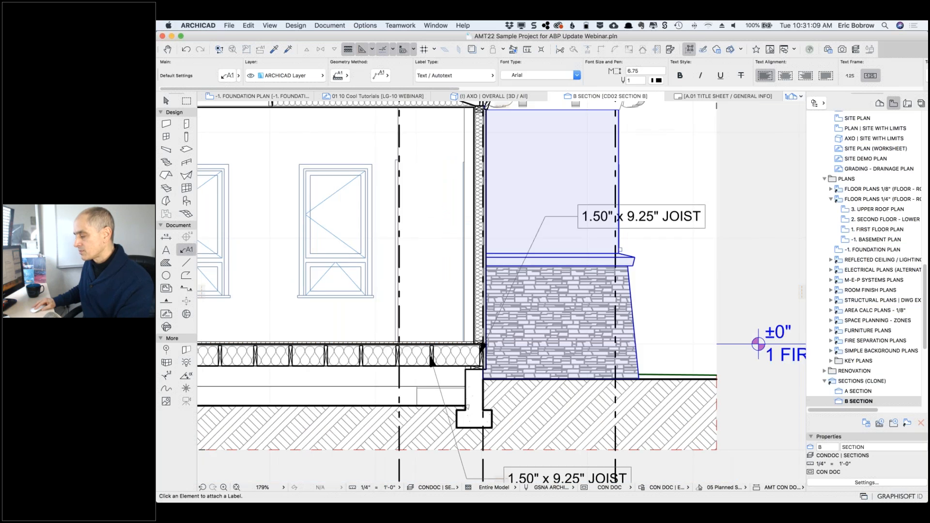
Step: Replace the new label's entire text with the AMT DRAWING NOTE autotext field
click(585, 220)
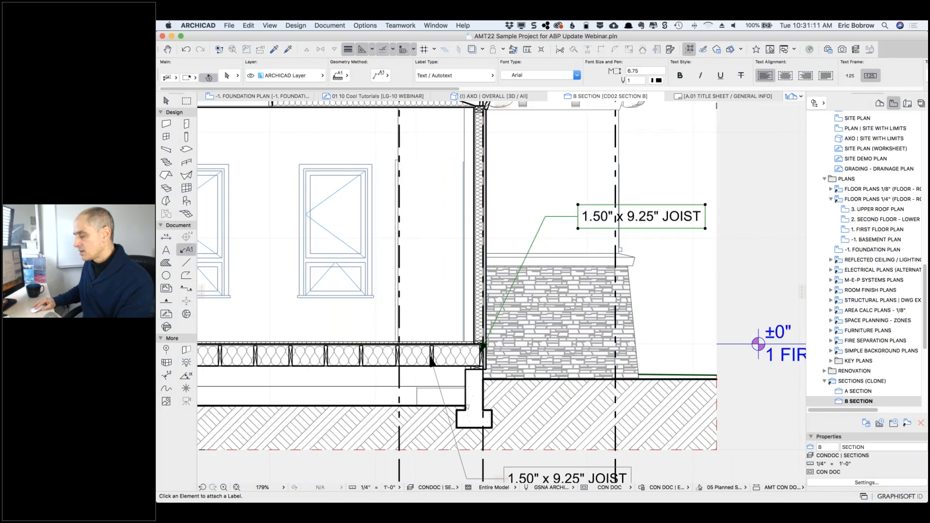
double_click(585, 220)
key(super+a)
key(BackSpace)
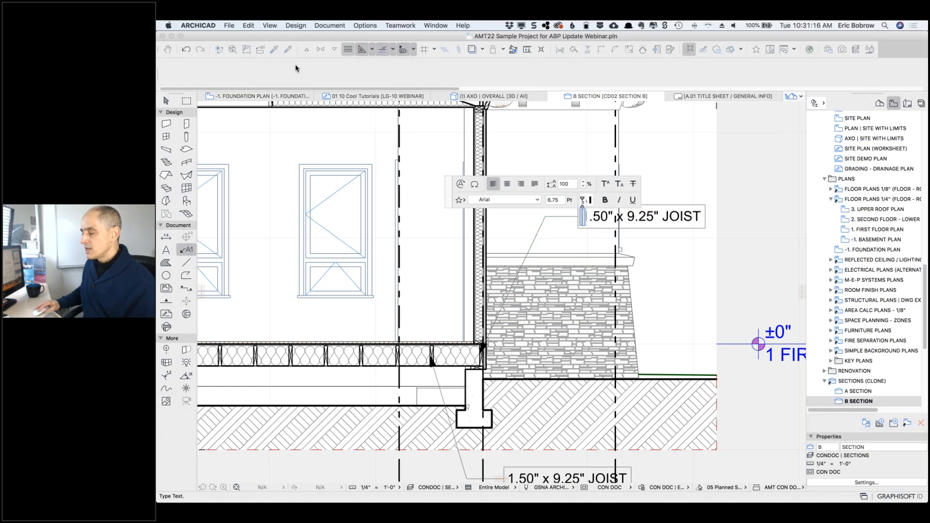
click(460, 183)
text(note)
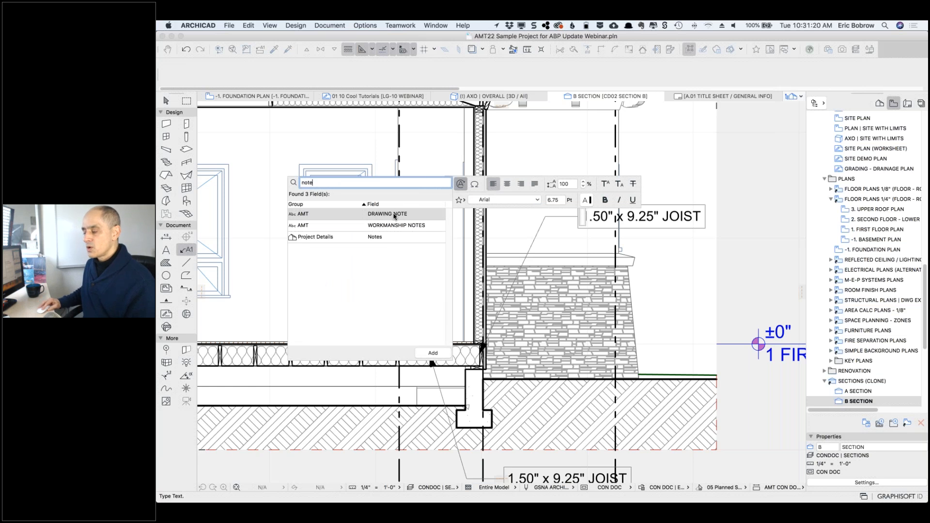
click(394, 217)
click(432, 352)
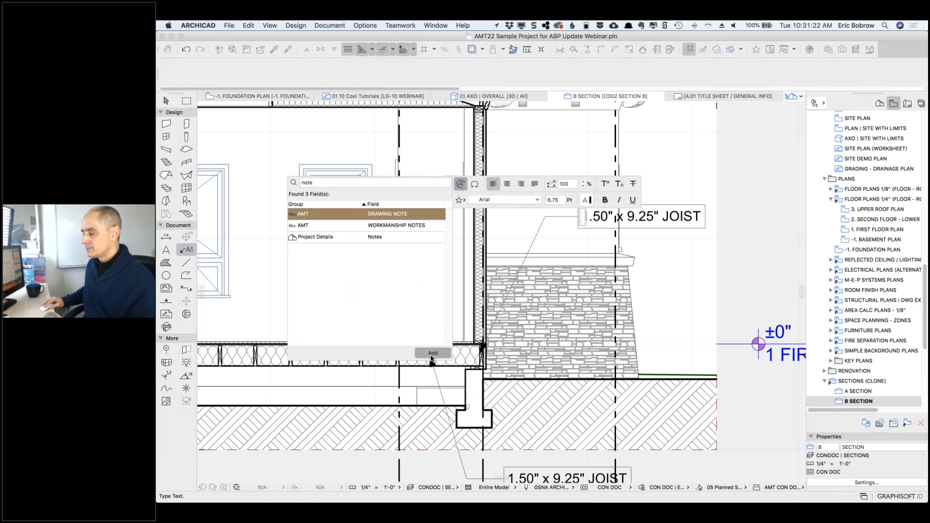
click(651, 265)
click(625, 246)
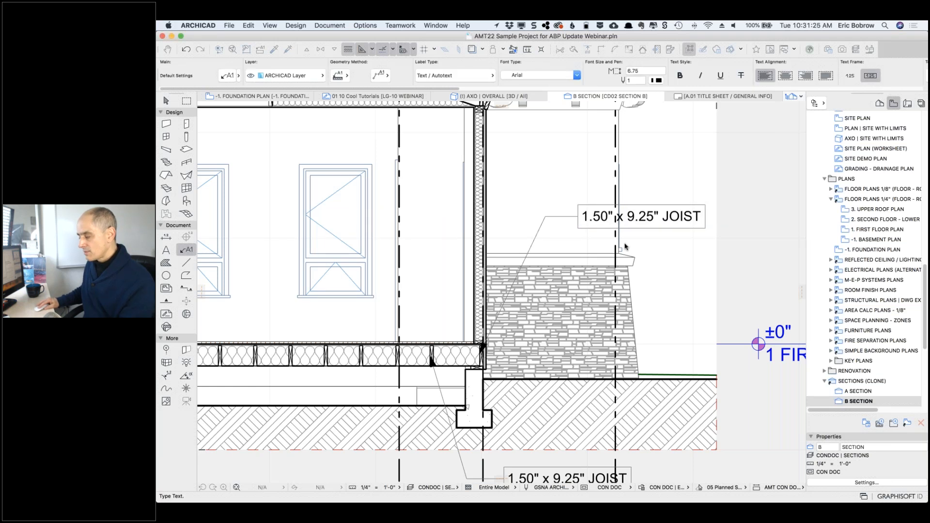
click(581, 214)
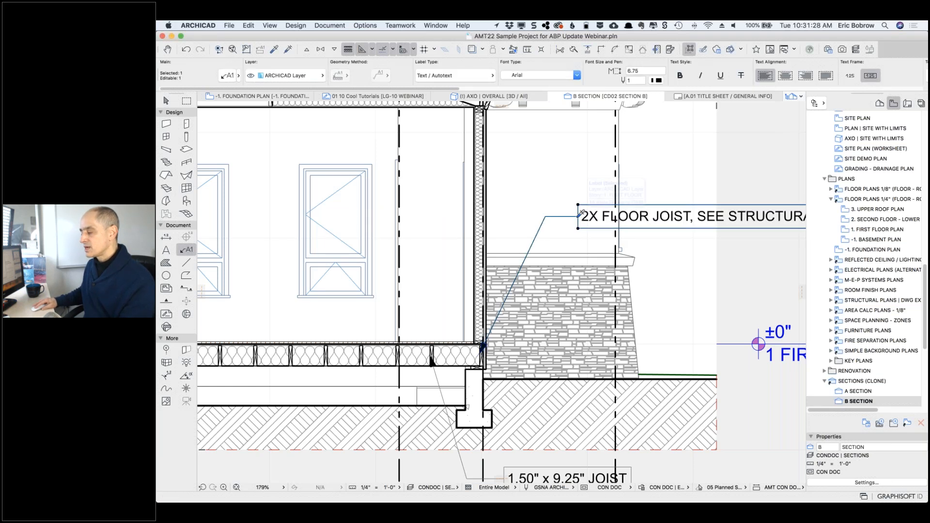
key(Escape)
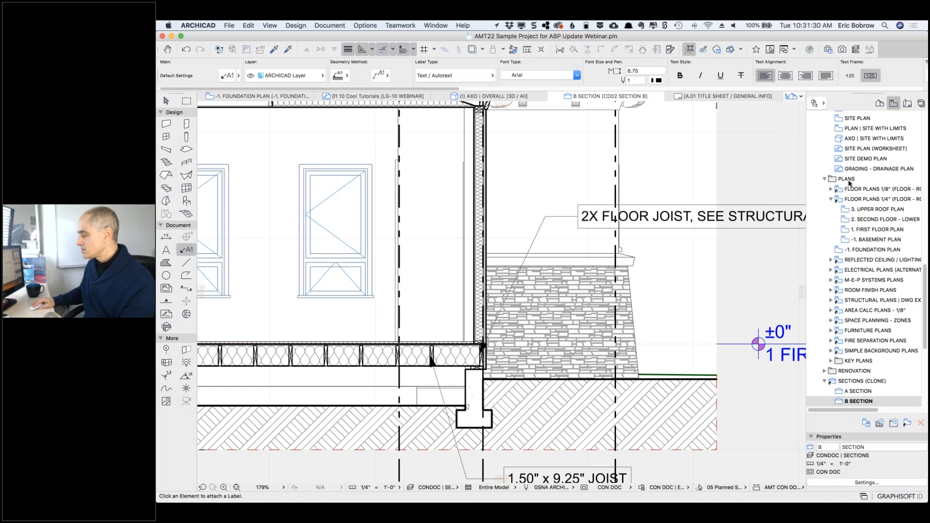
Step: In the foundation plan, label the outermost vertical beam between grid lines C and D, with its text outside the building
click(286, 98)
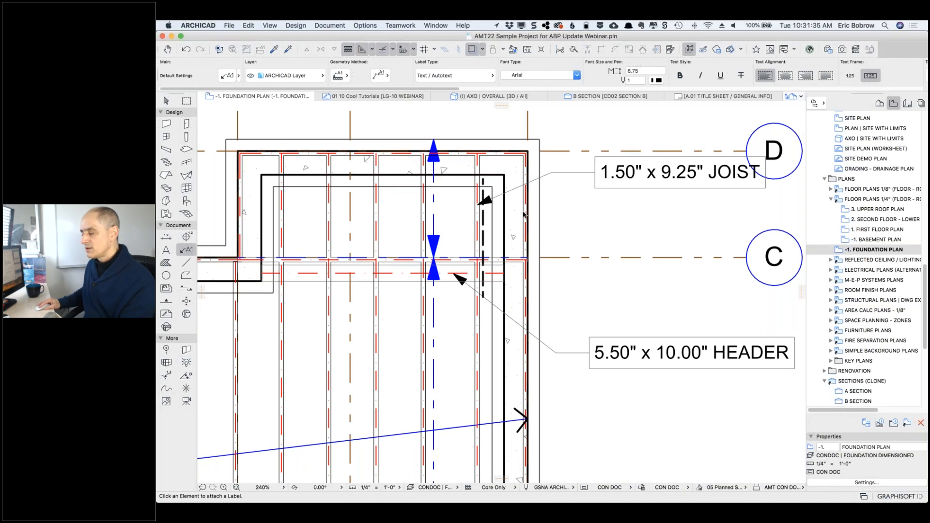
click(525, 212)
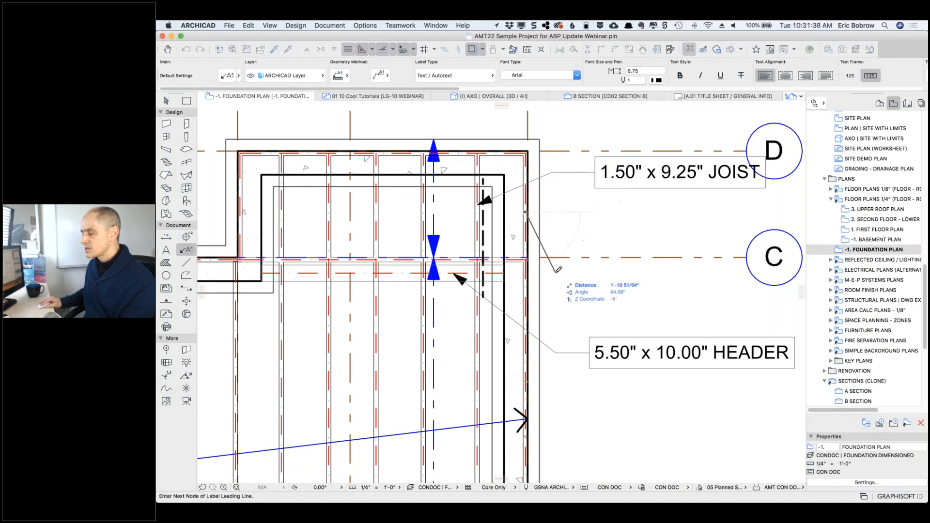
click(555, 271)
click(556, 272)
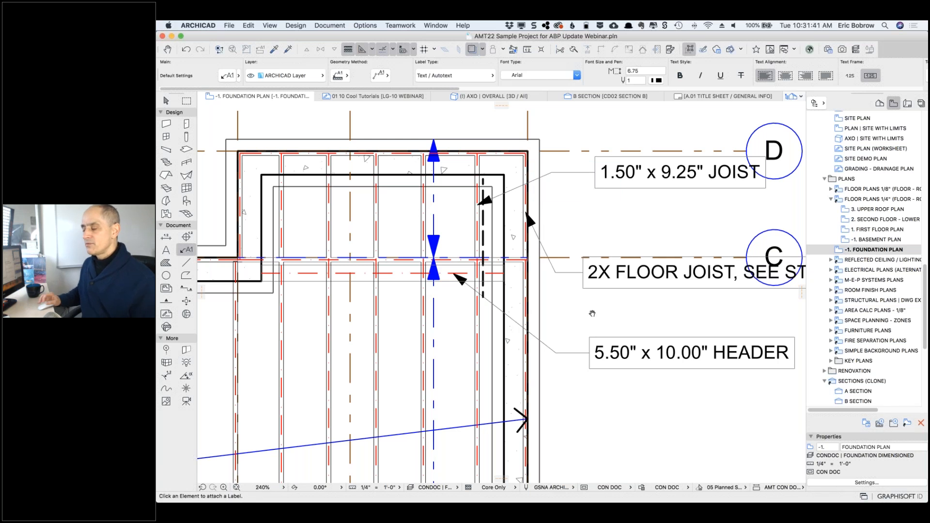
middle_drag(638, 304, 564, 314)
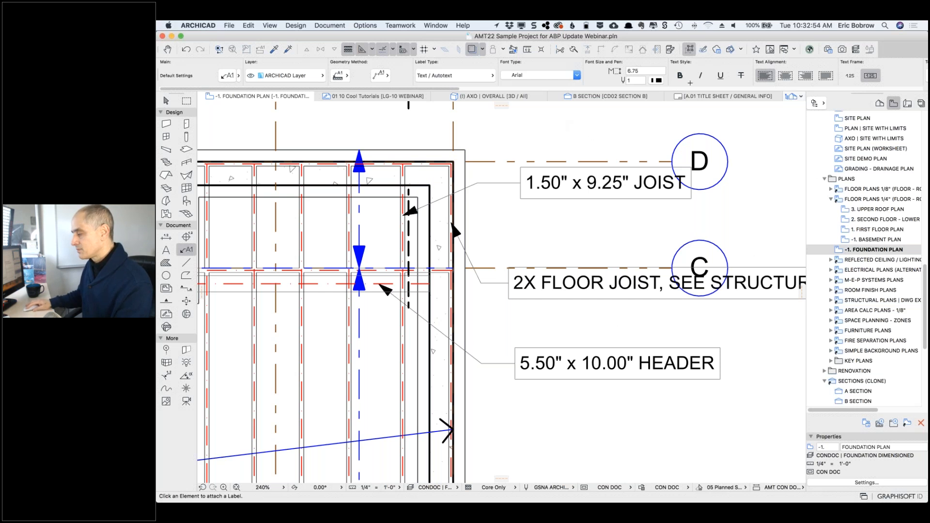
Step: Return to the 10 Cool Tutorials list, then open the 1. FIRST FLOOR PLAN view and fit the whole plan
click(396, 97)
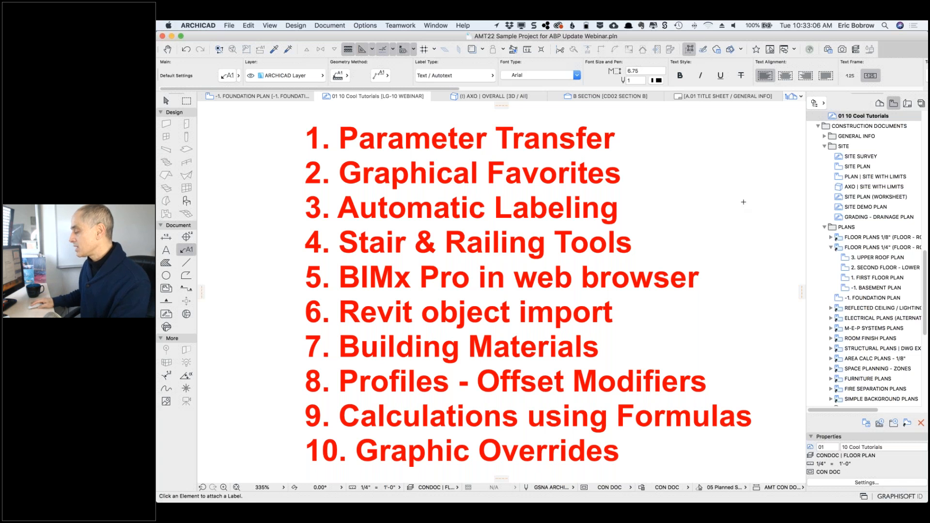
scroll(851, 285, down, 1)
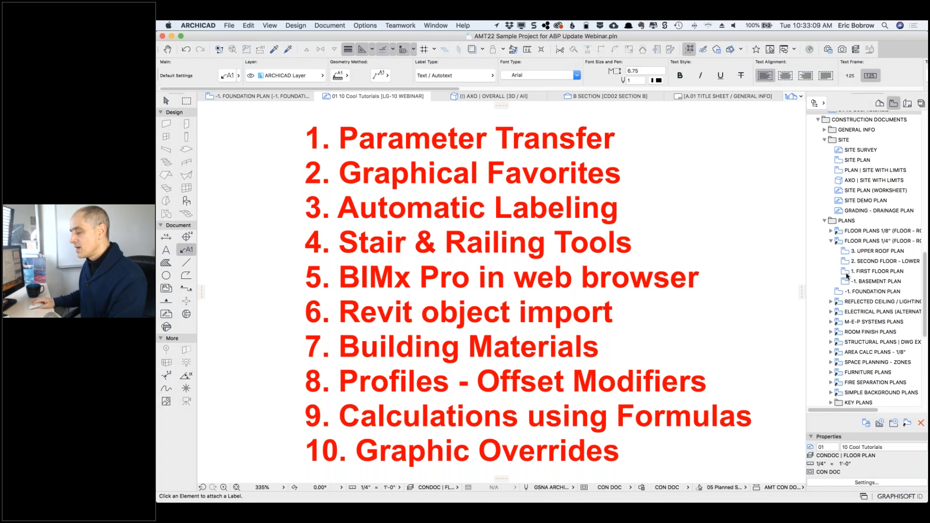
double_click(847, 274)
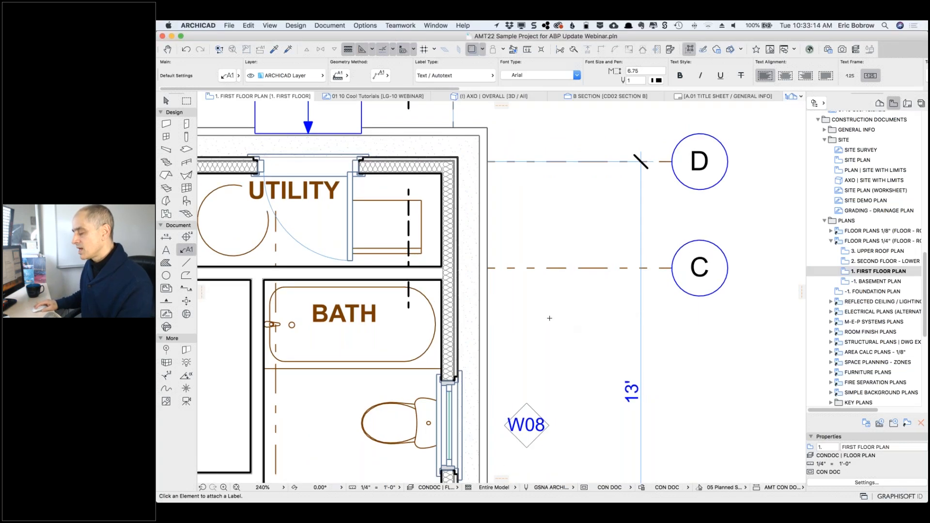
key(super+apostrophe)
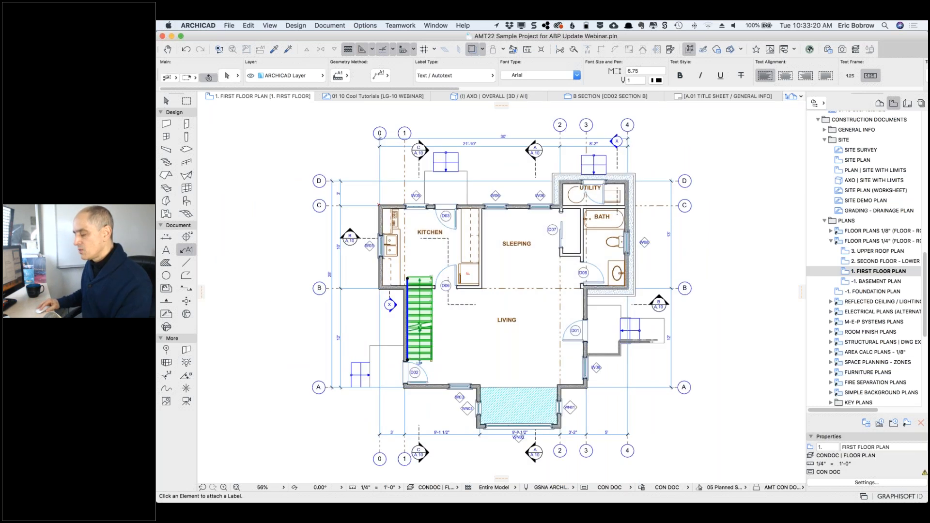
Step: Copy the interior stair with its railing horizontally about 20' to the open area outside the kitchen side of the building
shift+click(430, 329)
shift+click(432, 329)
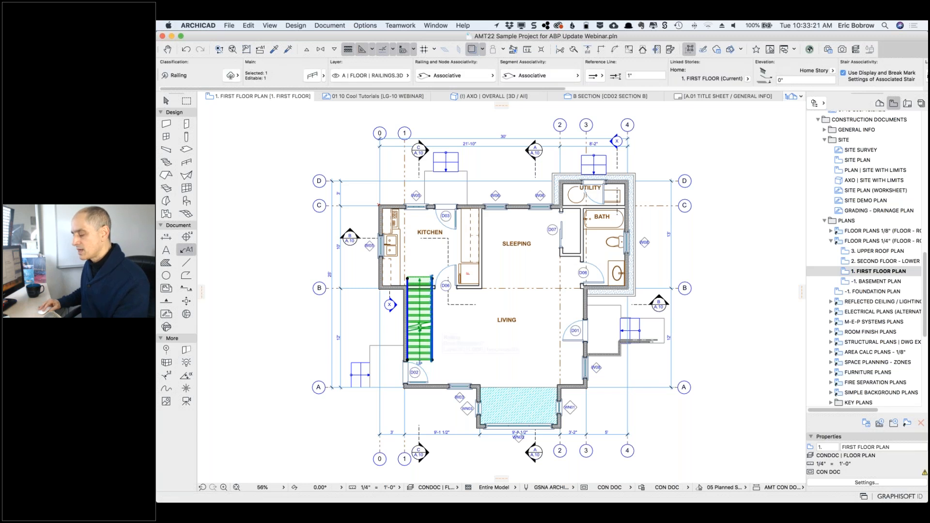
key(super+d)
click(430, 361)
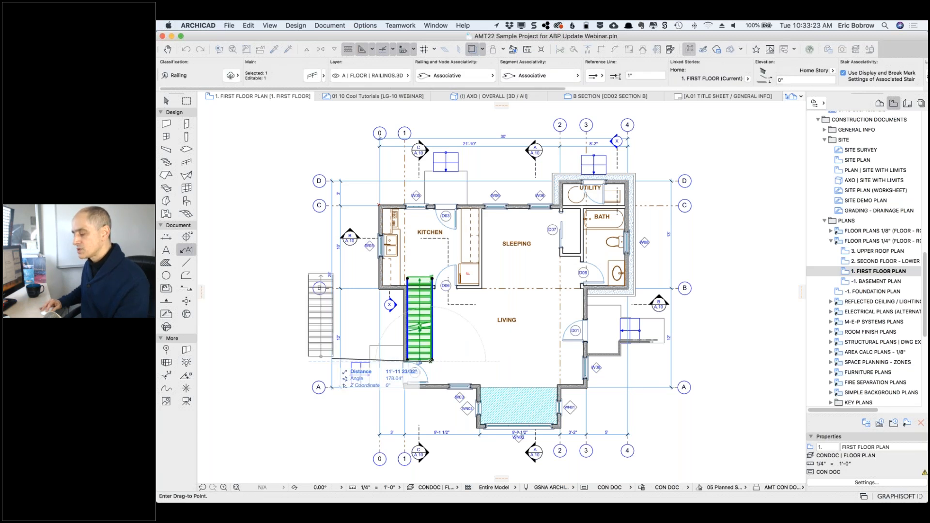
key(alt)
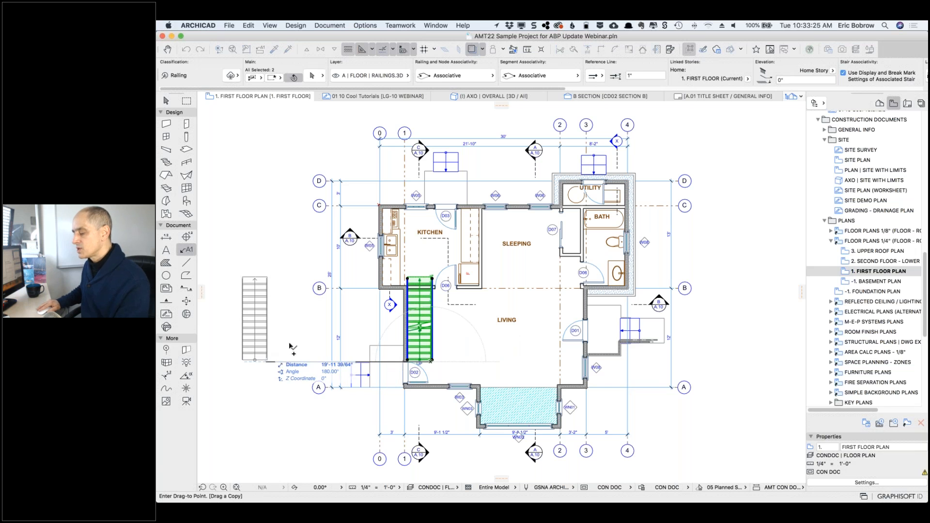
click(269, 361)
middle_drag(353, 348, 491, 347)
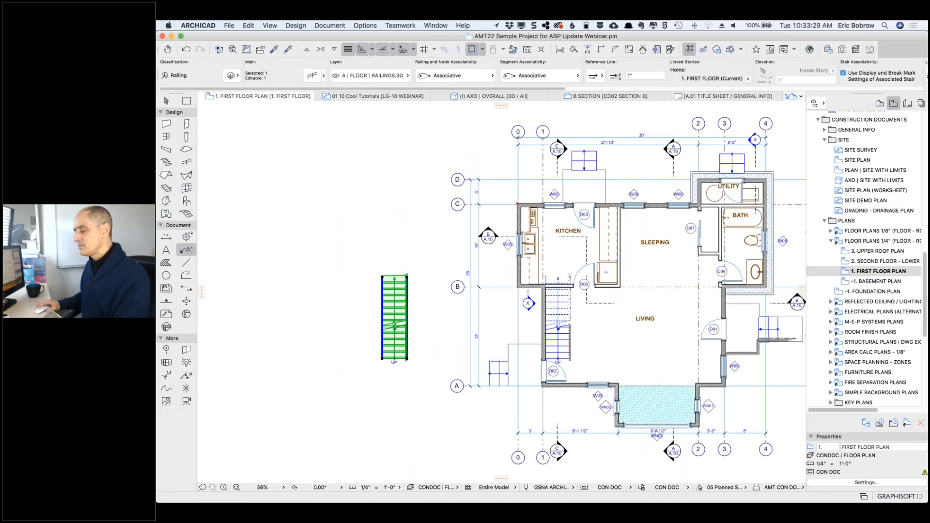
Step: Examine the copied stair and railing alone in 3D, from the side and from the front
key(F5)
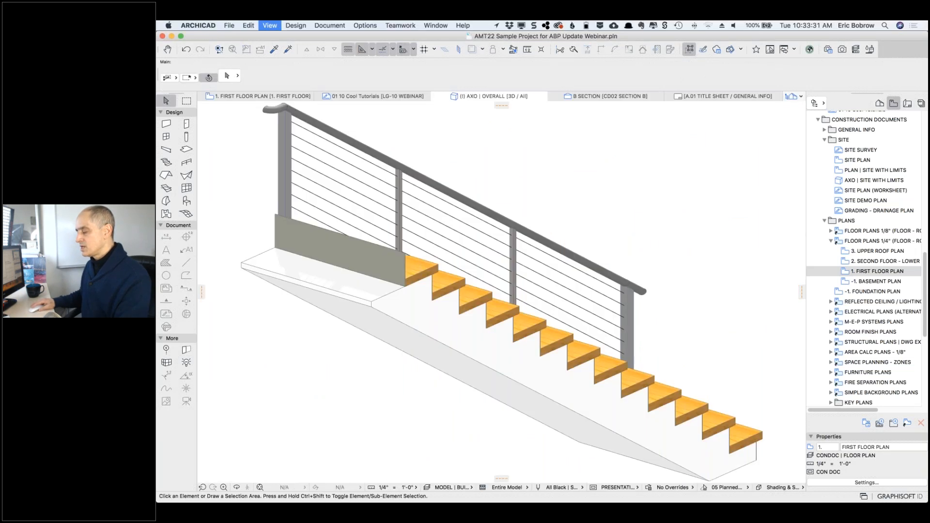
shift+middle_drag(491, 347, 627, 284)
right_click(627, 285)
click(513, 282)
shift+middle_drag(579, 261, 406, 171)
scroll(404, 142, down, 4)
right_click(542, 228)
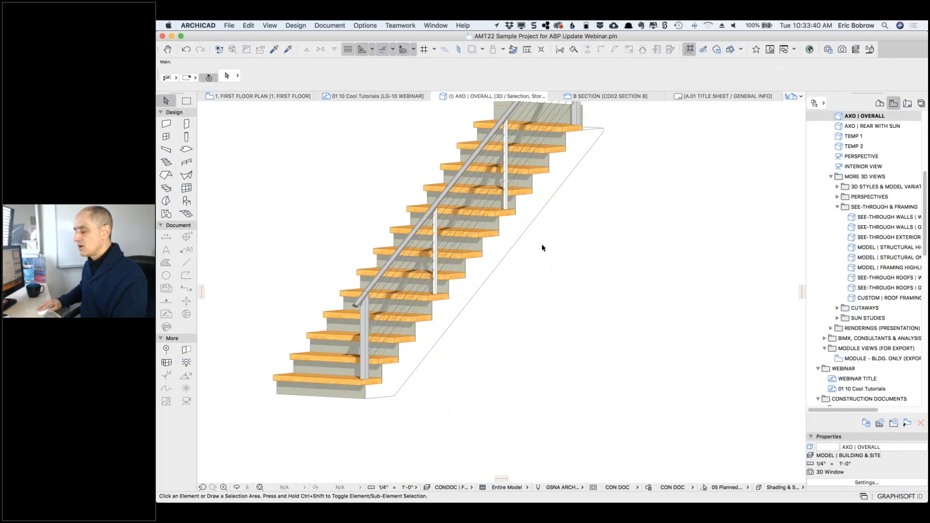
click(535, 296)
middle_drag(547, 334, 544, 386)
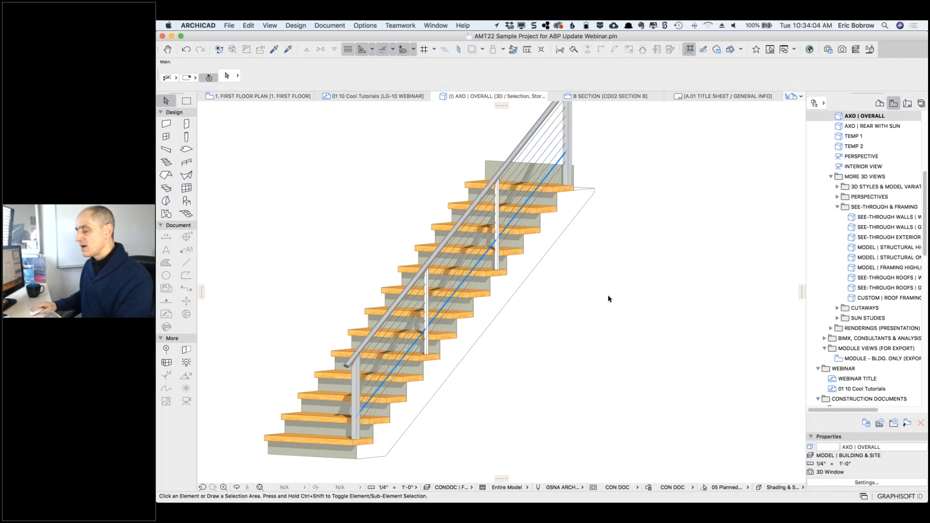
Step: Beside the copied stair in the floor plan, draw an L-shaped stair with its settings, legs about 4'-7" and 10'-7", accepting the first Stair Solver solution
key(super+backslash)
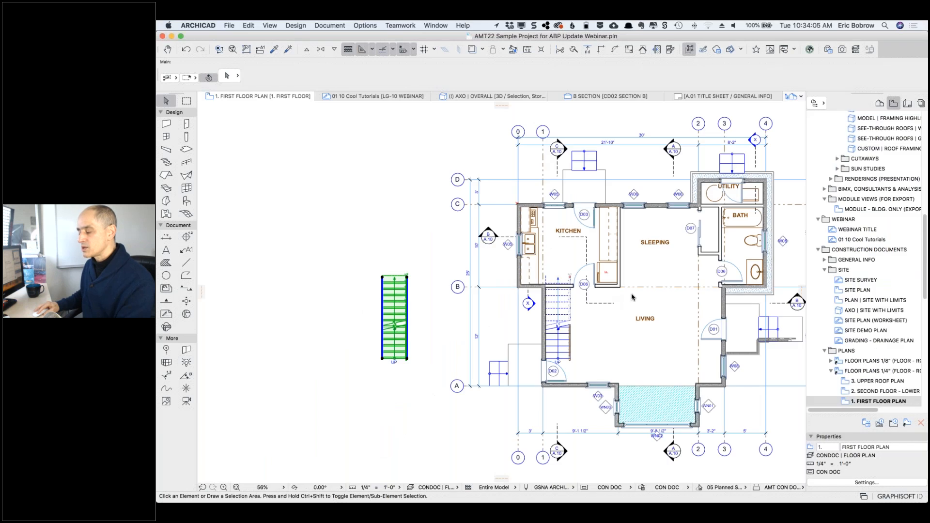
key(F3)
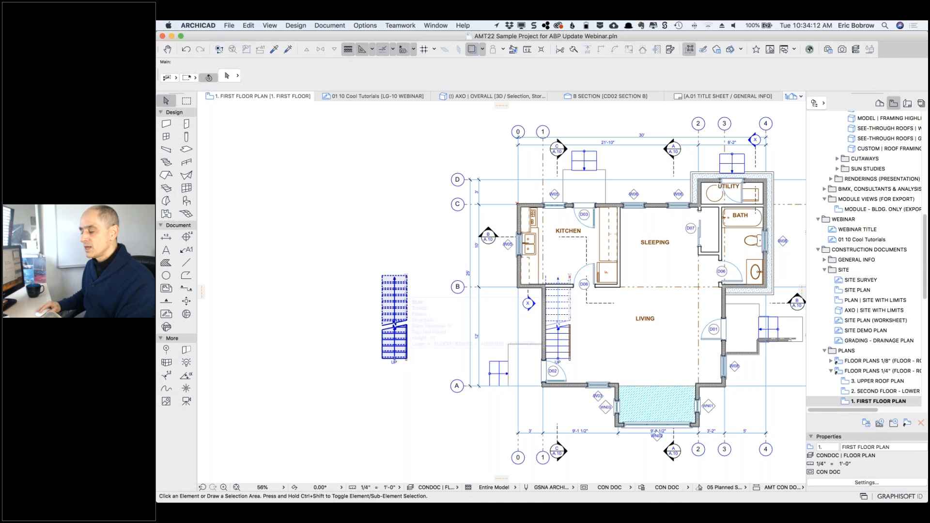
alt+click(400, 358)
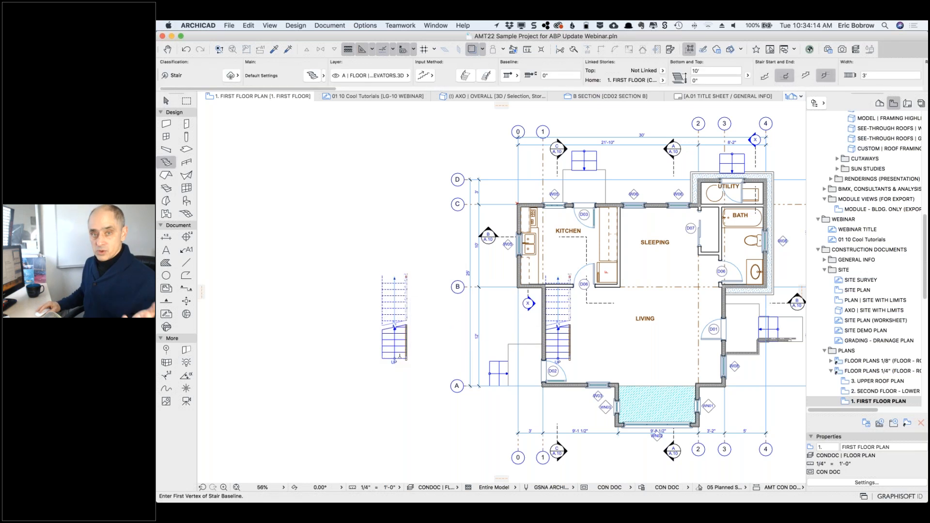
click(332, 358)
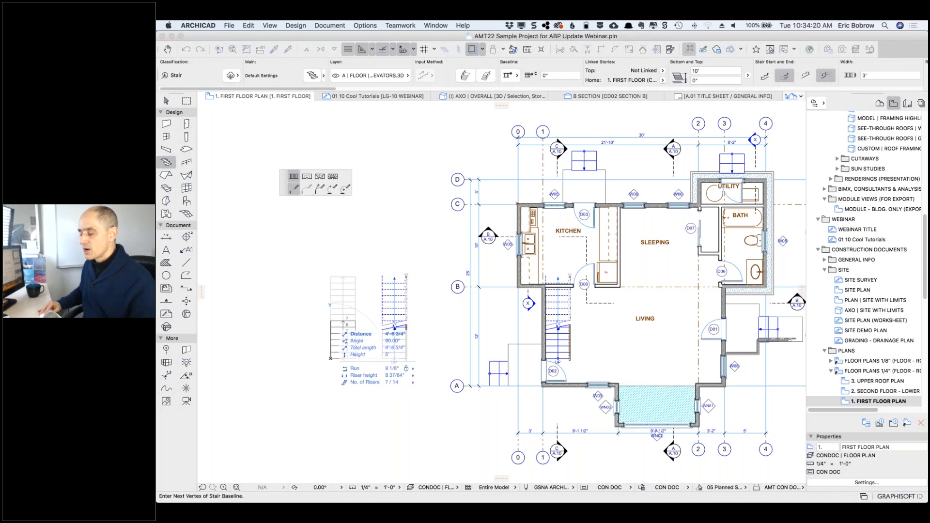
click(330, 320)
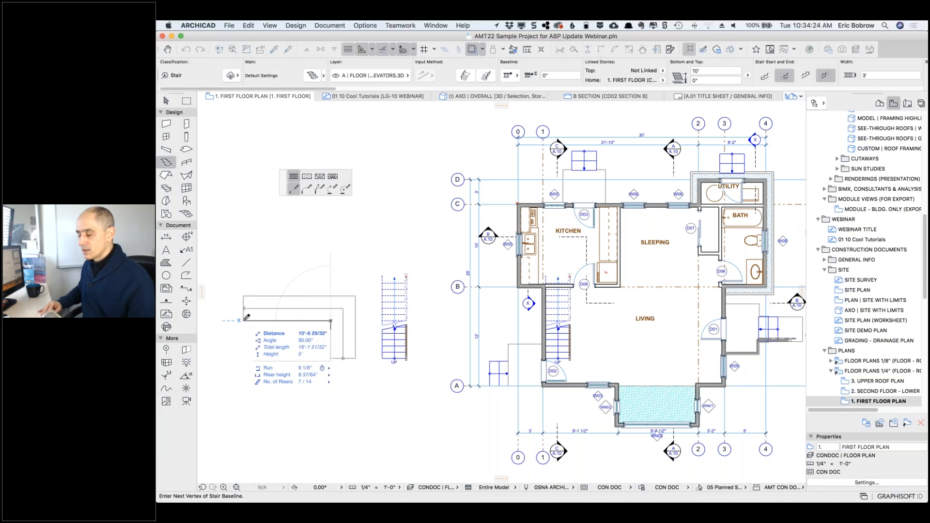
double_click(244, 320)
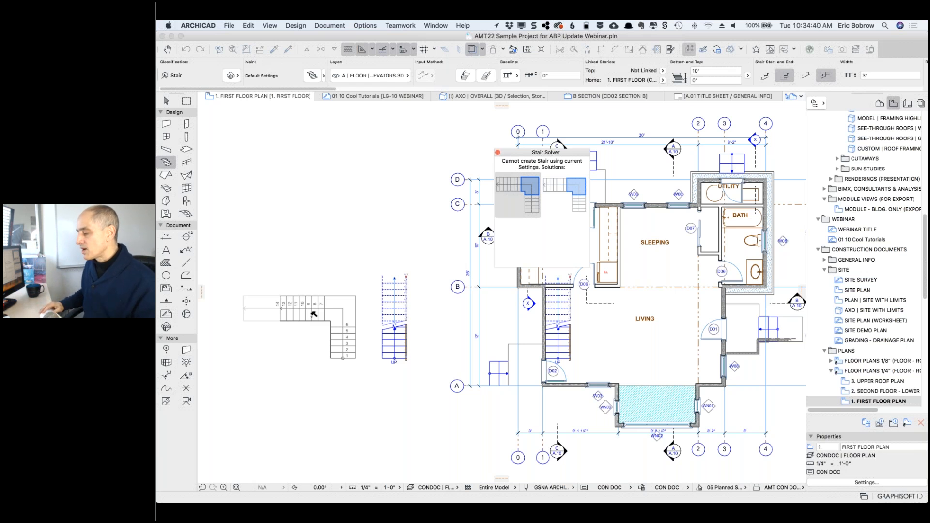
mouse_move(567, 183)
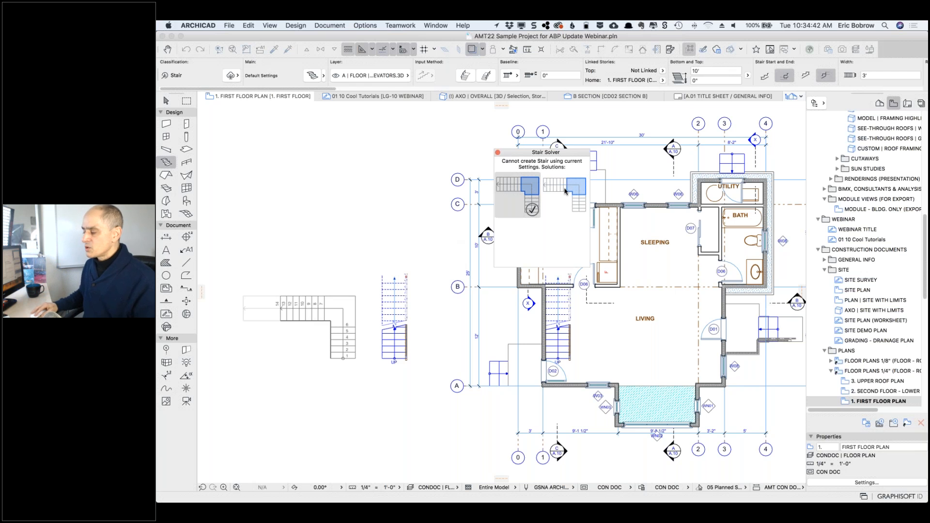
click(528, 194)
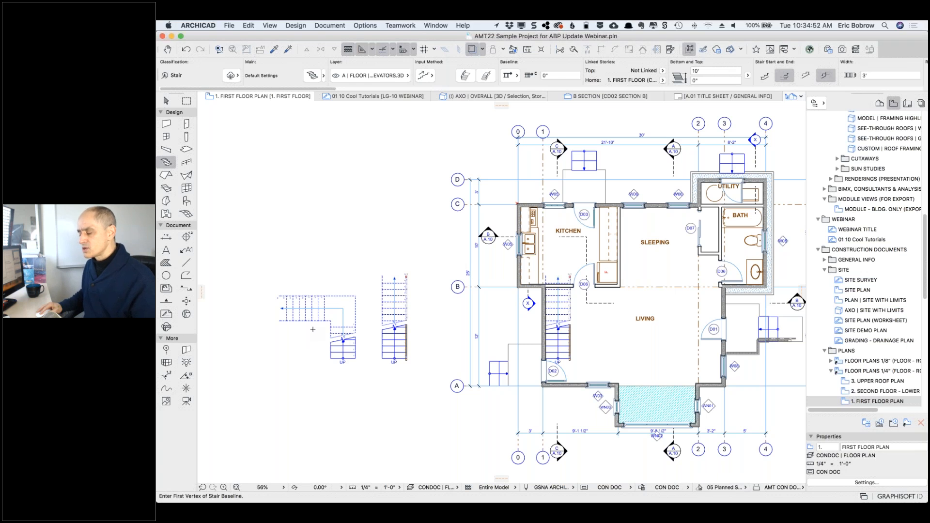
Step: Add a railing with the copied stair railing's settings along the outer edge of the L-shaped stair
alt+click(406, 349)
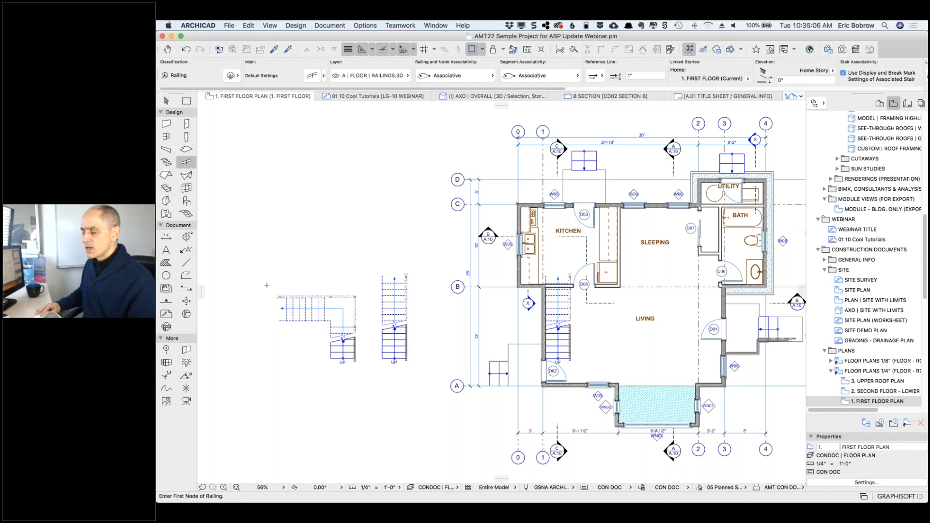
scroll(310, 332, up, 3)
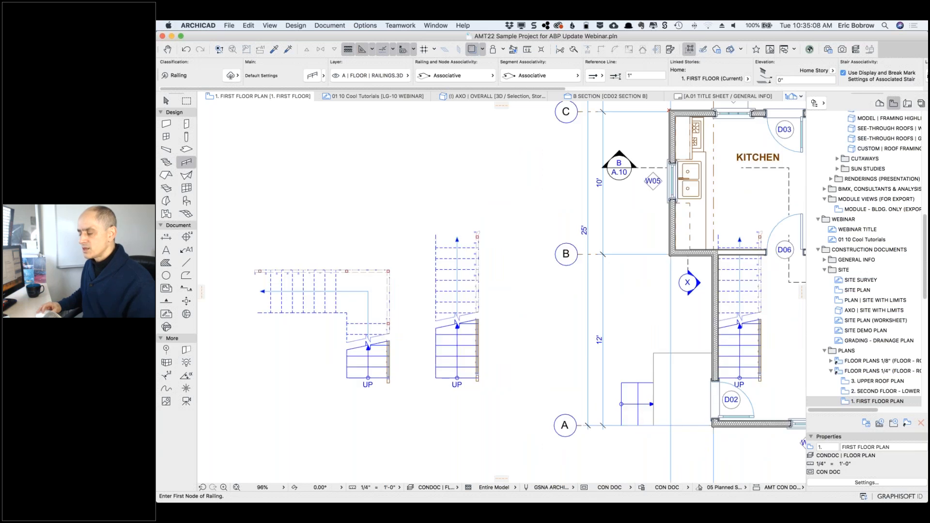
scroll(310, 332, up, 2)
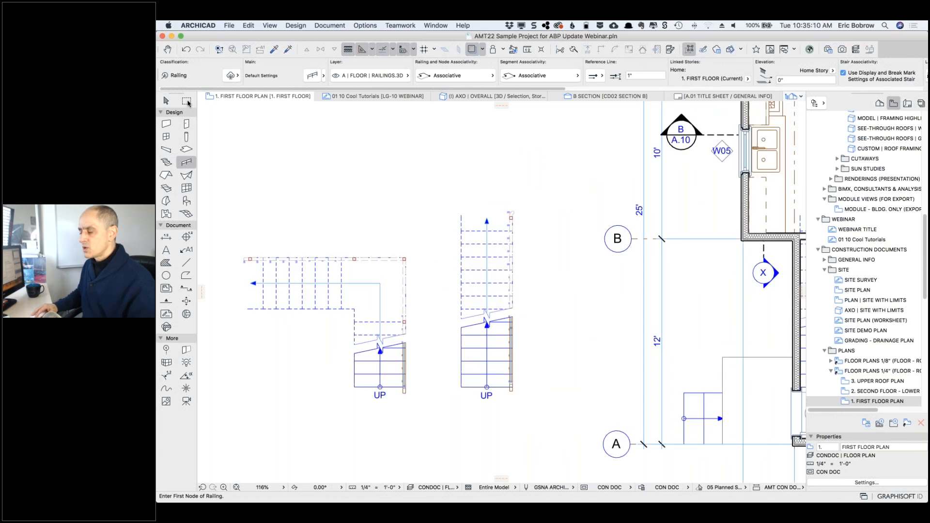
Step: Enclose both new stairs in a marquee and display only that area in 3D
click(187, 101)
click(223, 143)
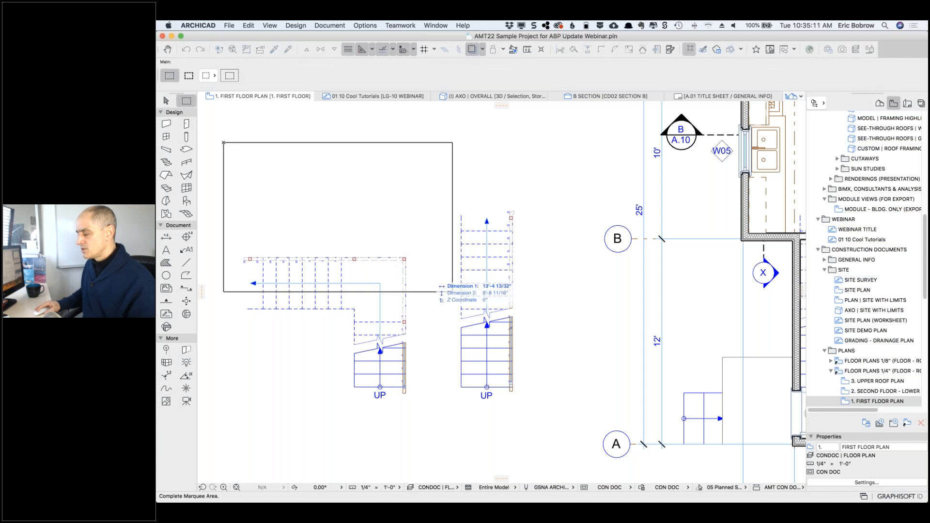
click(544, 428)
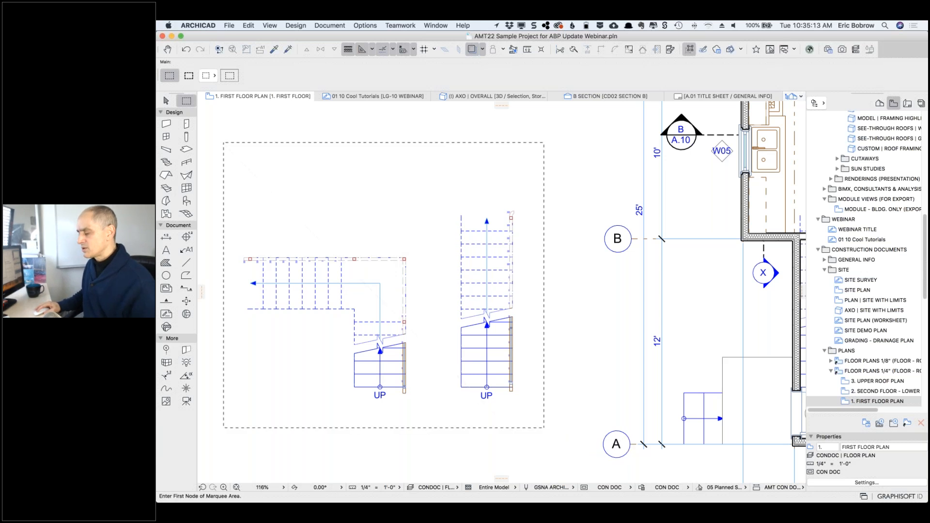
key(F5)
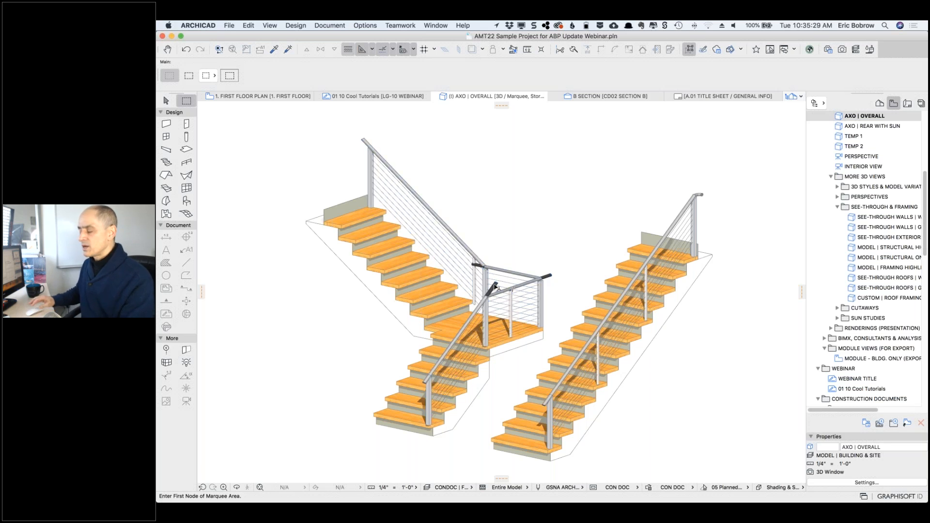
Step: Open the L-shaped stair's railing for editing and remove the toprail extension where the lower flight meets the landing
click(495, 286)
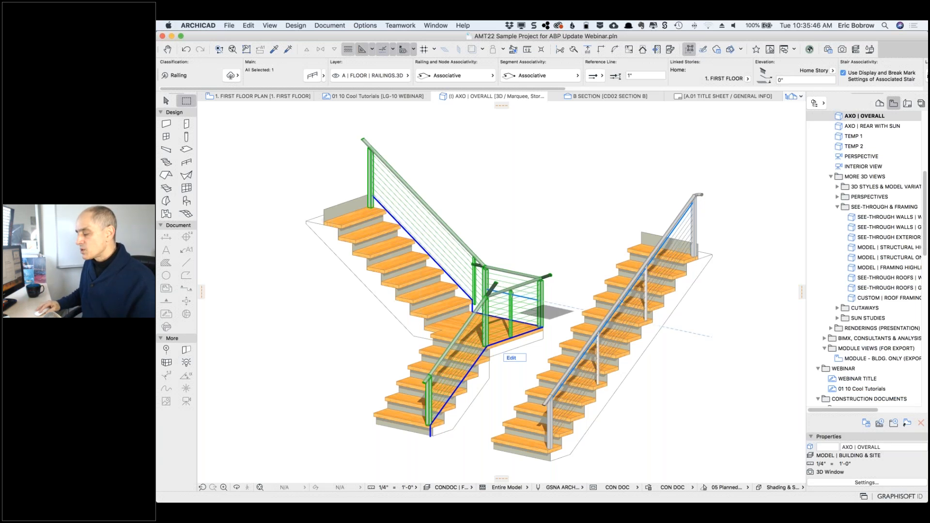
click(517, 359)
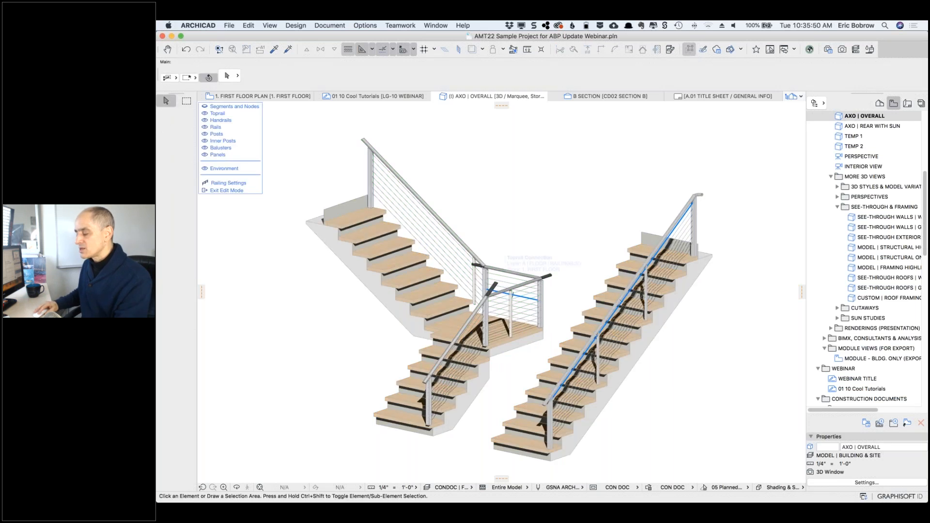
click(499, 288)
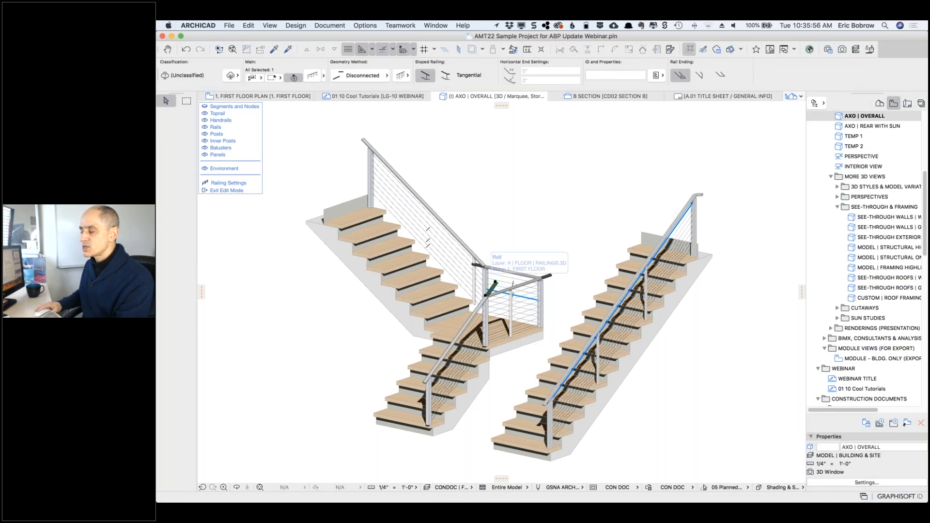
click(349, 76)
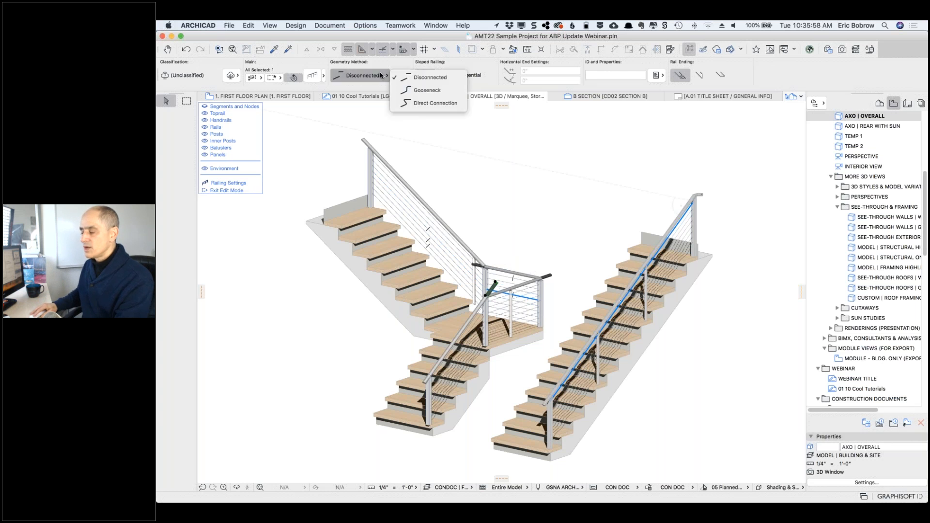
click(318, 67)
click(313, 78)
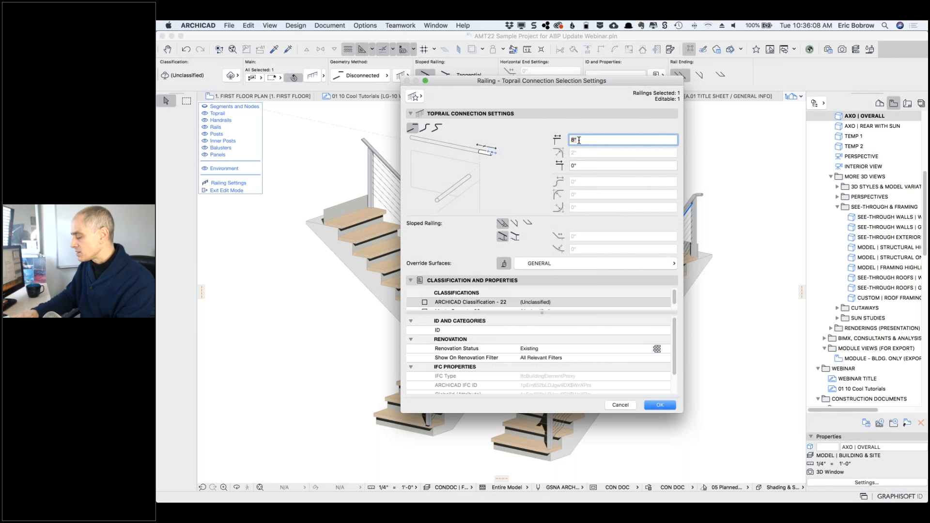
click(658, 405)
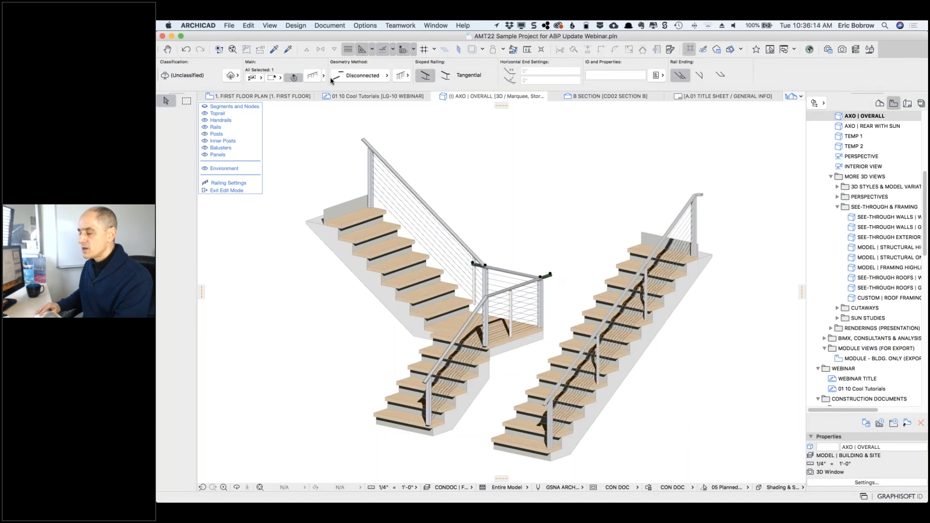
Step: Set the extension of the remaining toprail connections at the landing corners to 0", and finish editing the railing back in the floor plan
click(313, 78)
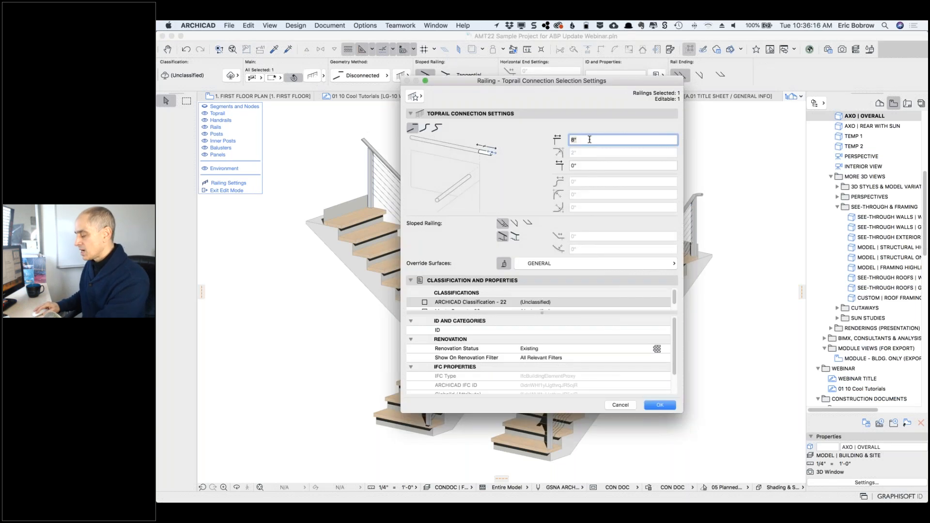
click(658, 405)
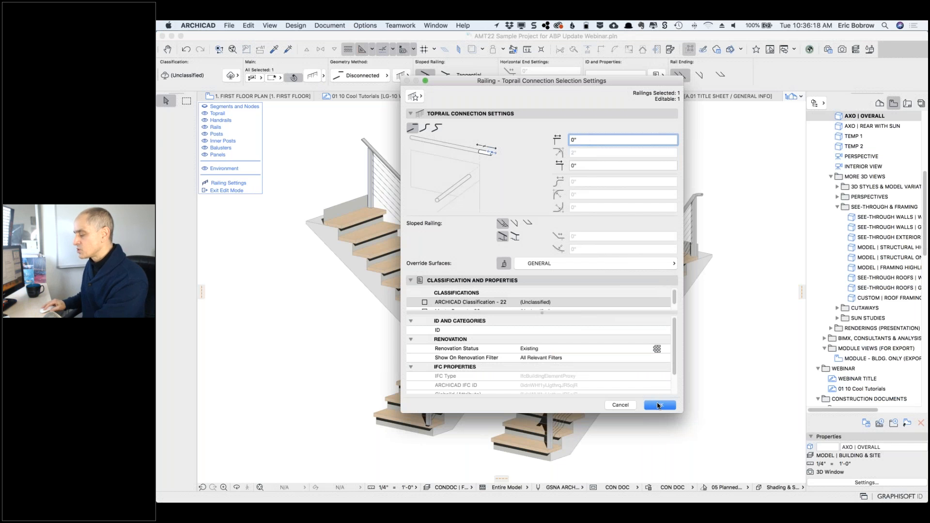
click(658, 404)
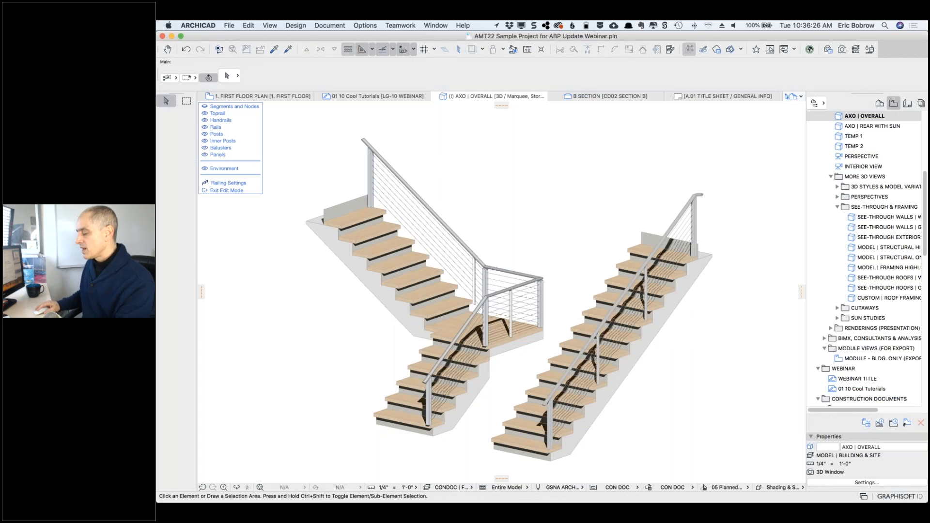
key(F2)
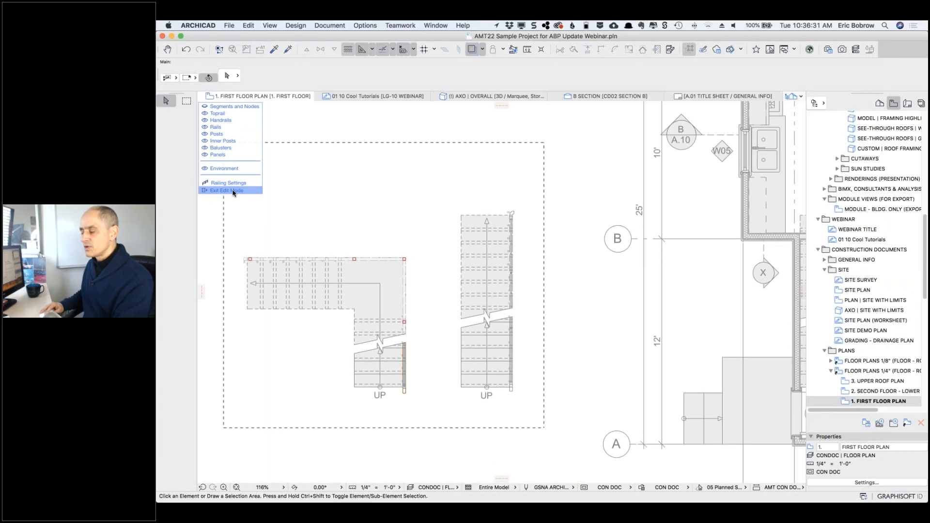
click(233, 191)
Step: Transfer the settings of the exterior railing outside the living room door to the L-shaped stair's railing
middle_drag(557, 307, 310, 267)
scroll(555, 304, down, 3)
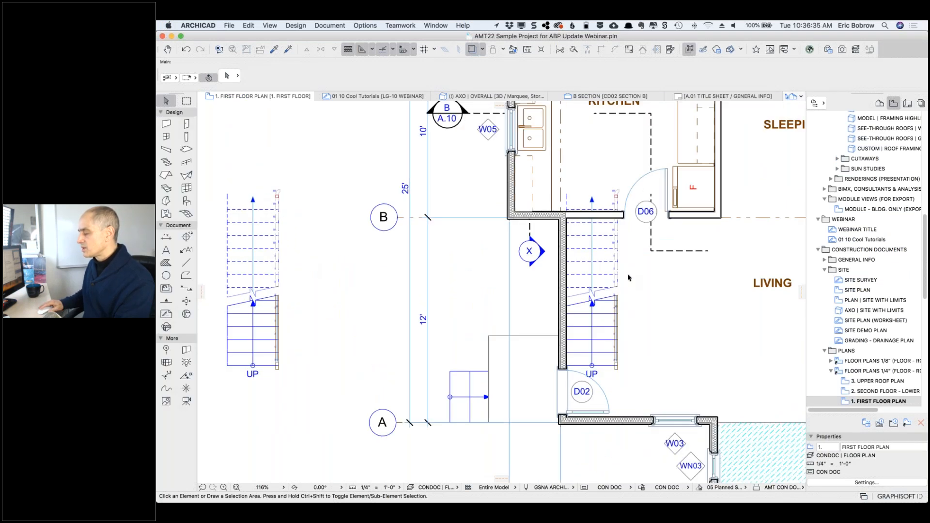
scroll(623, 275, down, 2)
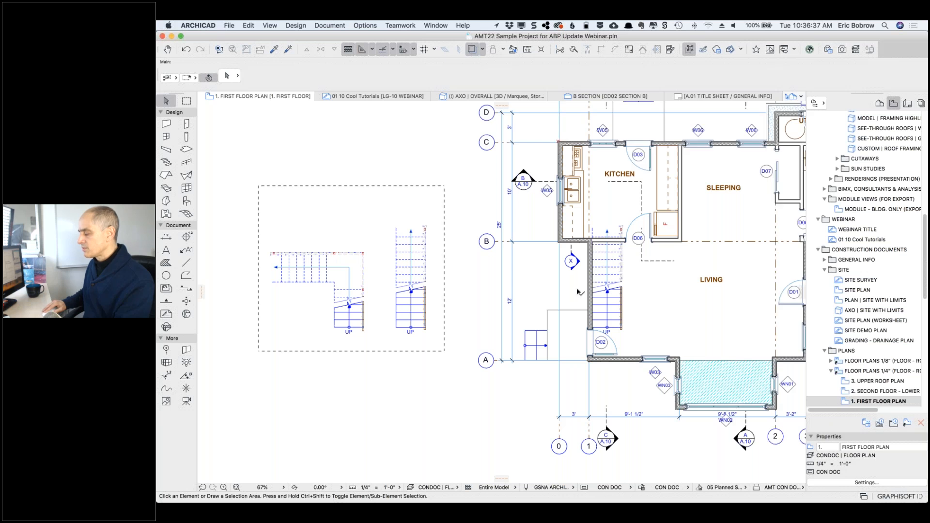
right_click(591, 289)
click(540, 290)
middle_drag(519, 280, 429, 274)
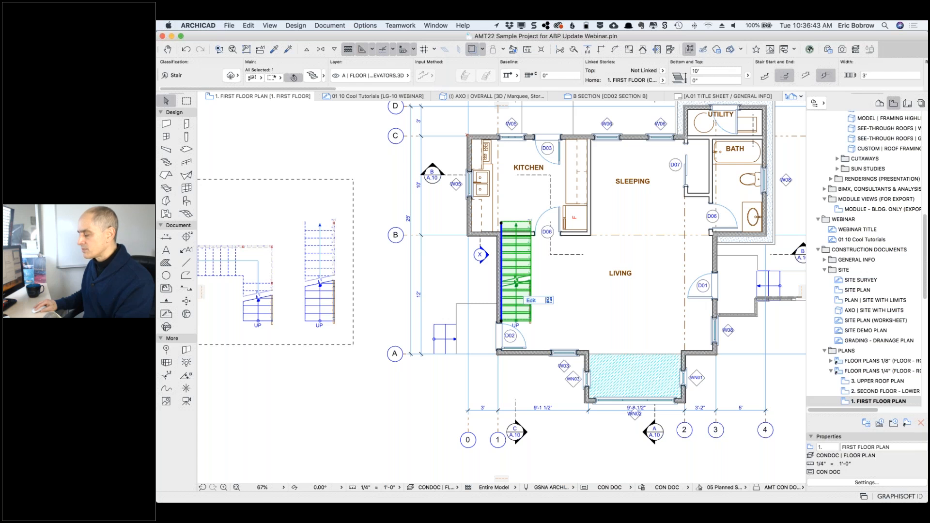
alt+click(744, 313)
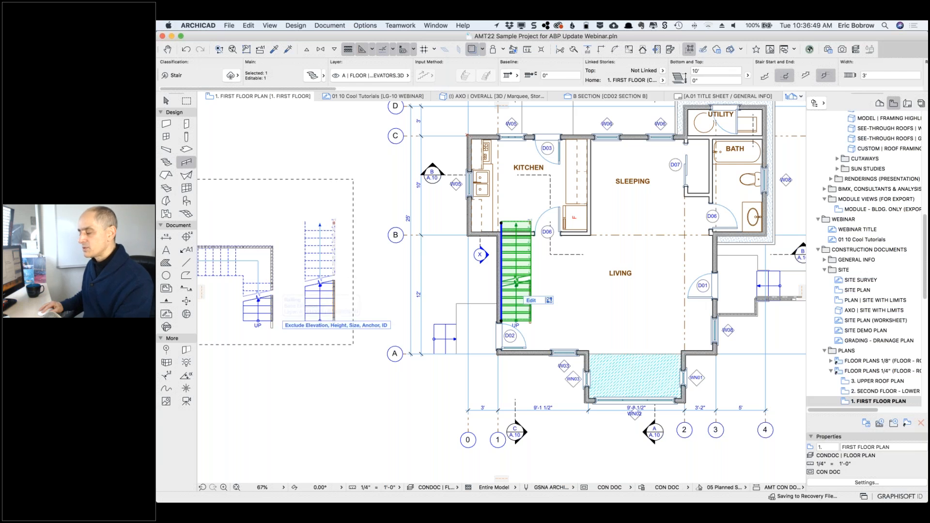
key(F5)
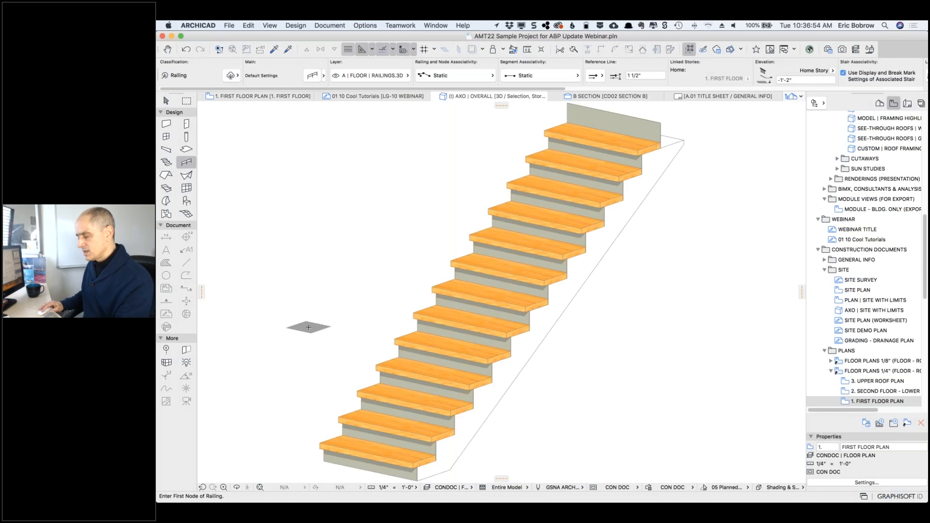
key(F2)
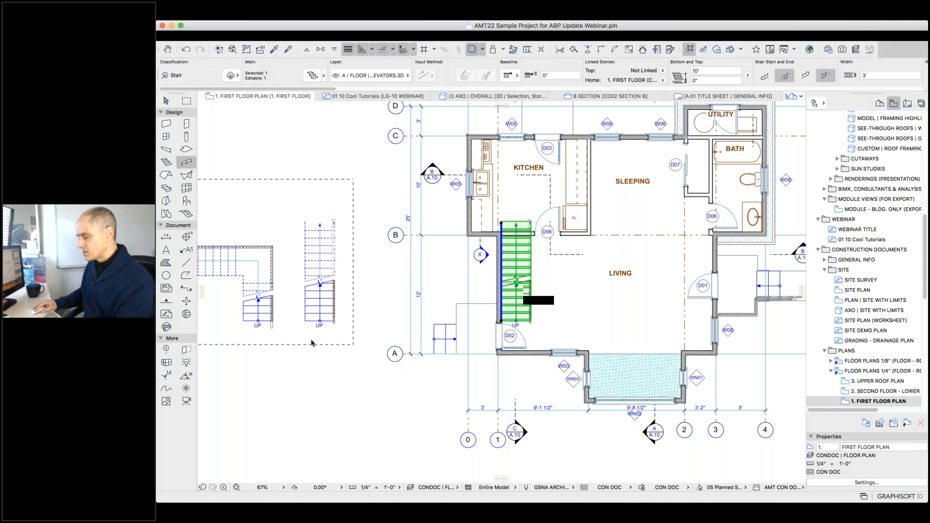
key(Escape)
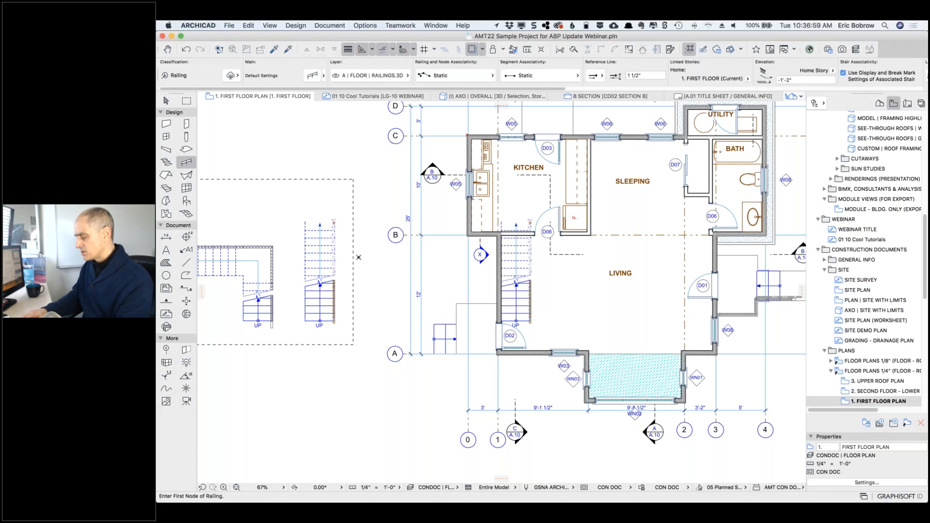
Step: Display both marqueed stairs in 3D and select the L-shaped stair's railing
key(F5)
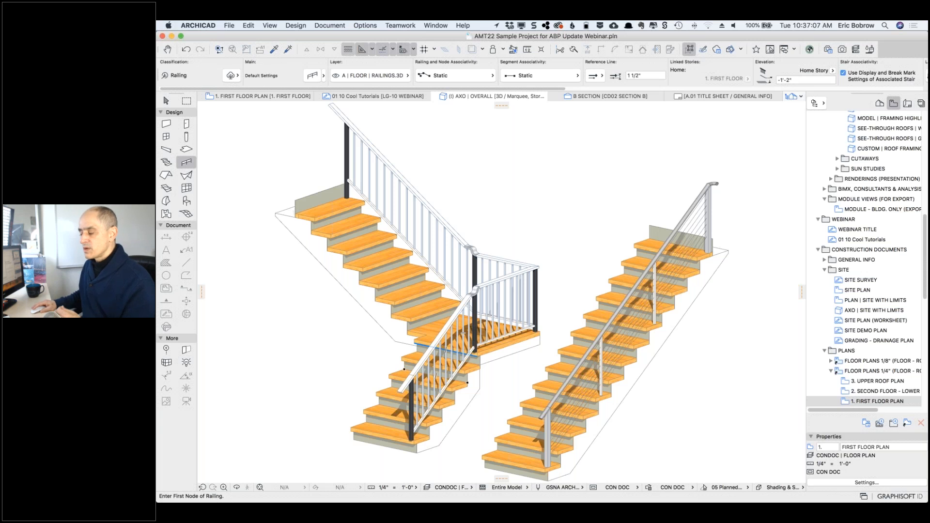
scroll(504, 298, down, 1)
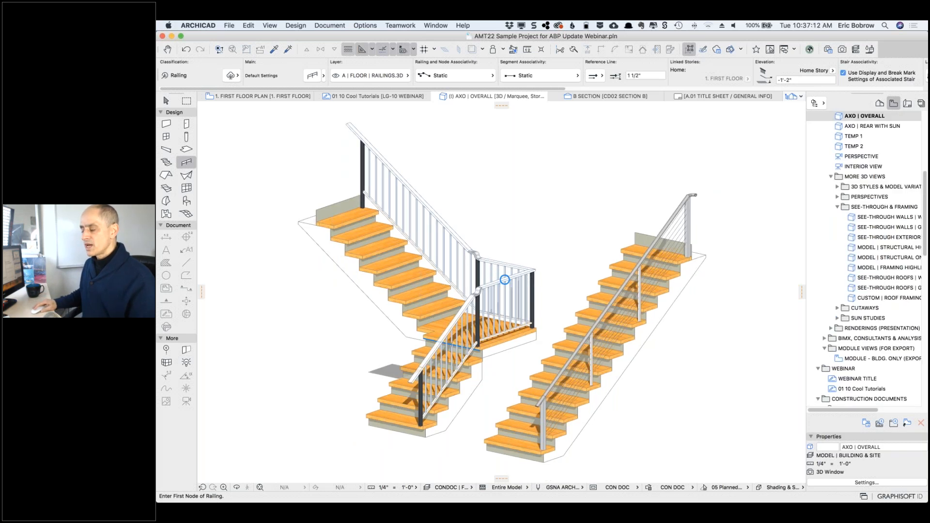
key(shift)
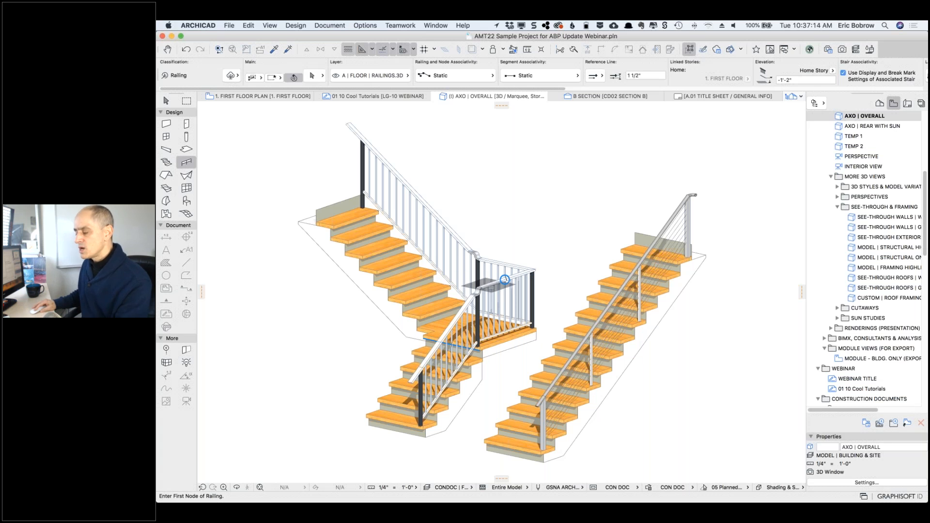
shift+click(504, 279)
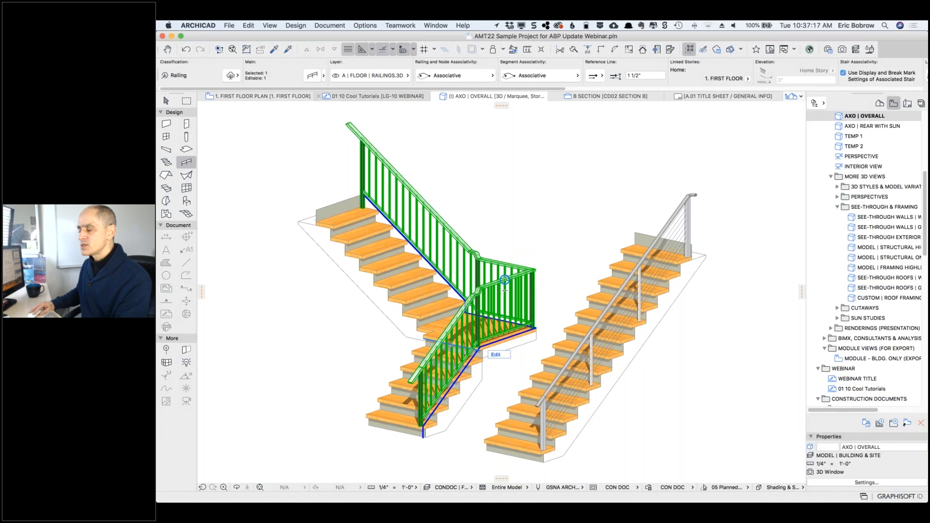
Step: Set the override surface of the L-shaped stair railing's posts to a white color and deselect the railing
key(super+t)
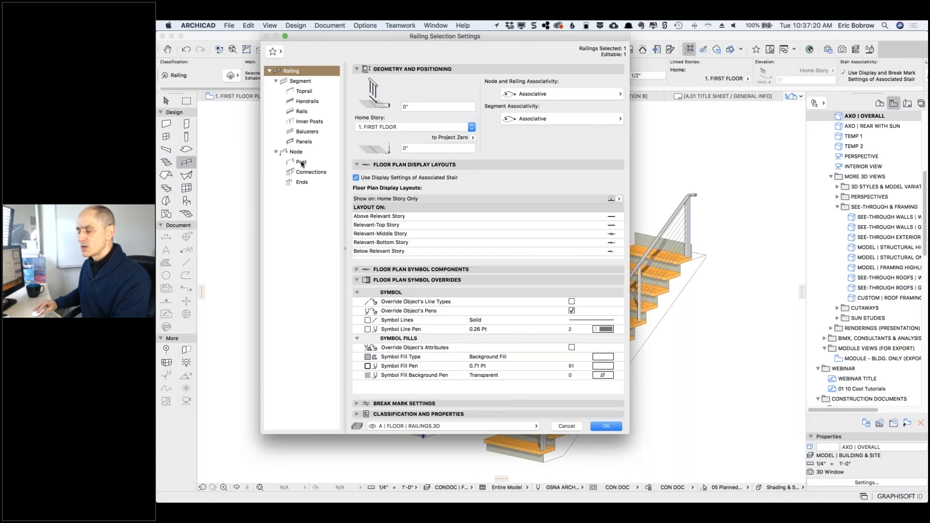
click(302, 162)
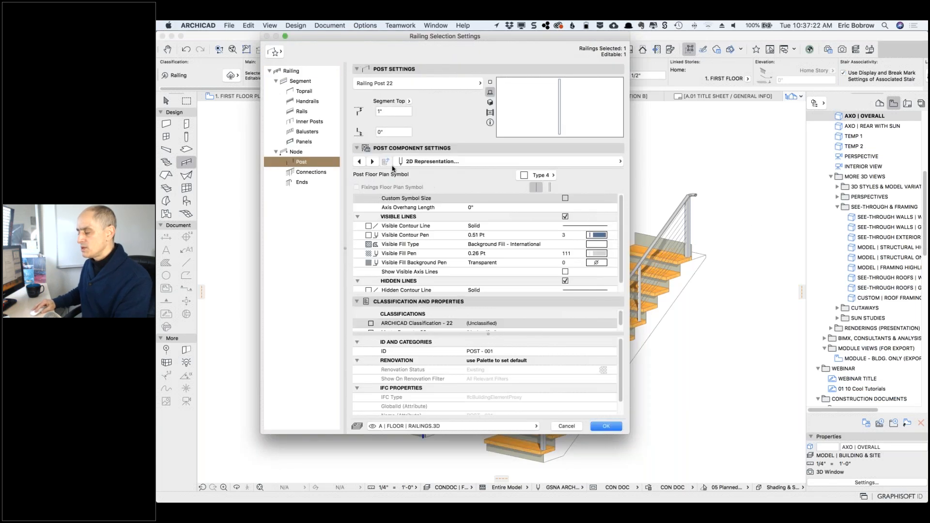
click(372, 161)
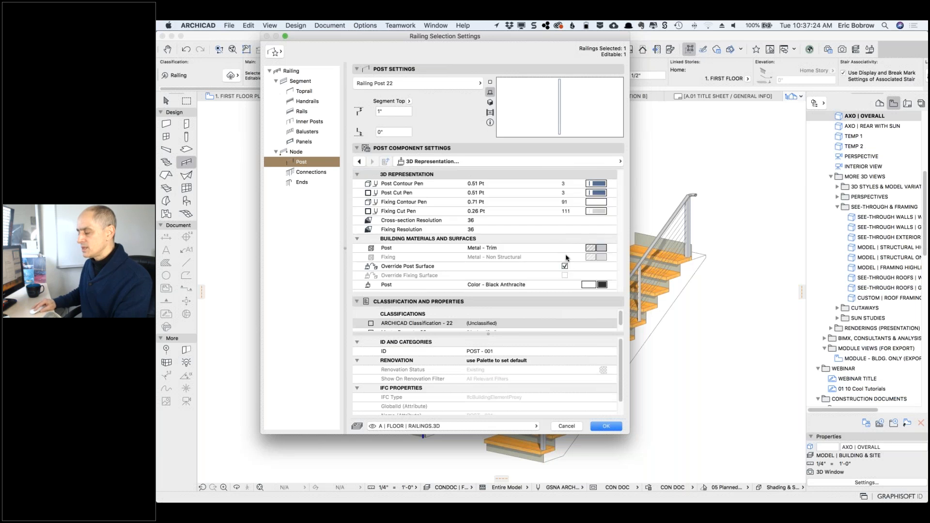
click(602, 286)
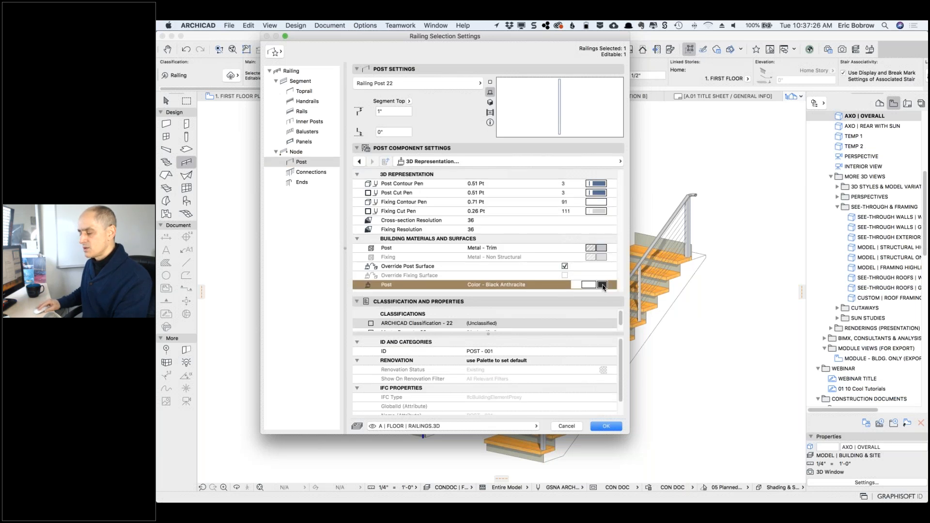
click(602, 285)
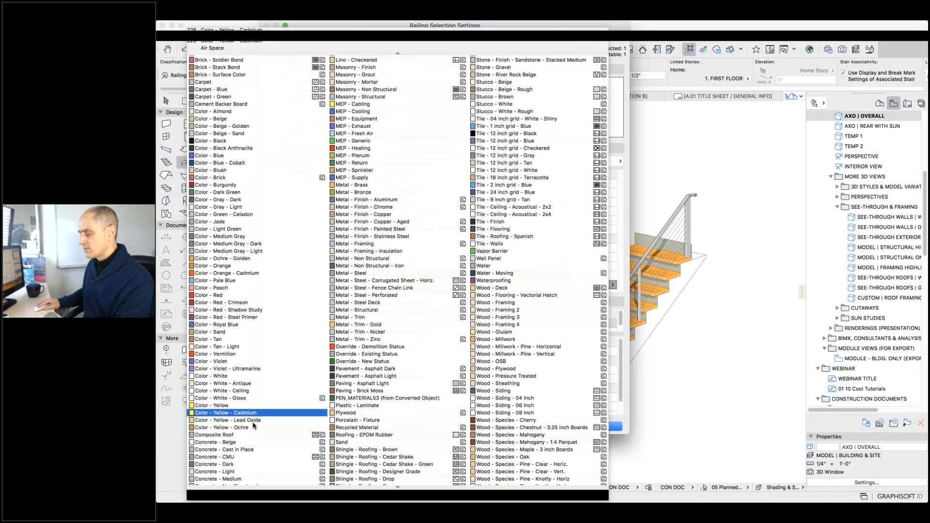
click(213, 477)
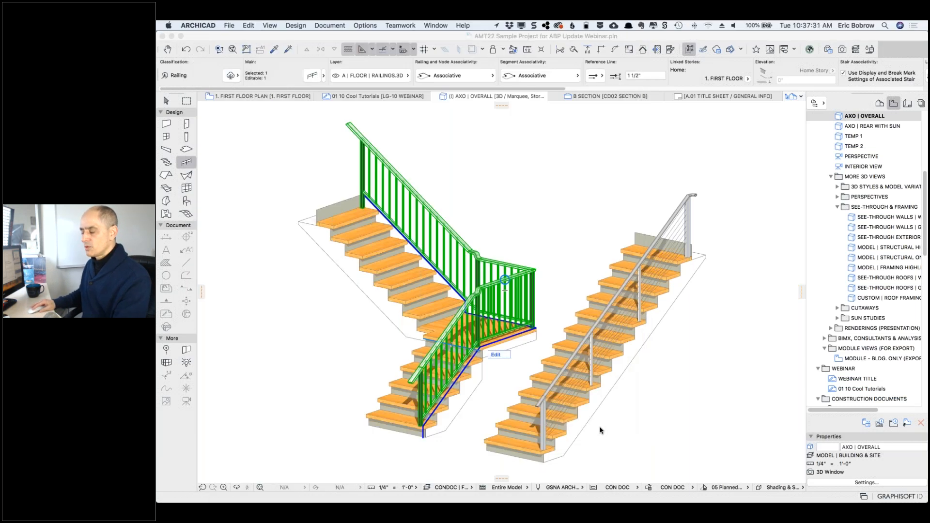
key(Escape)
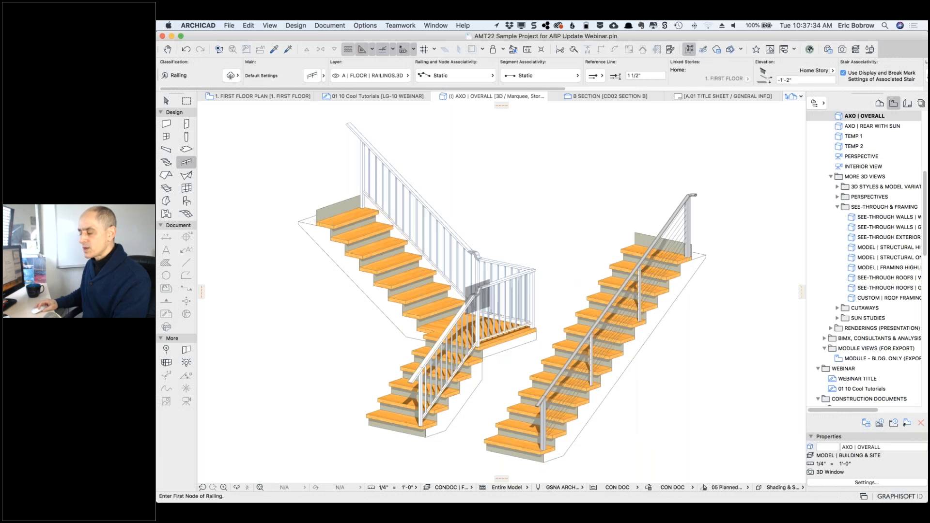
Step: Open the L-shaped stair's railing for editing and change the toprail connection between the lower flight and the landing to Disconnected
scroll(477, 296, up, 5)
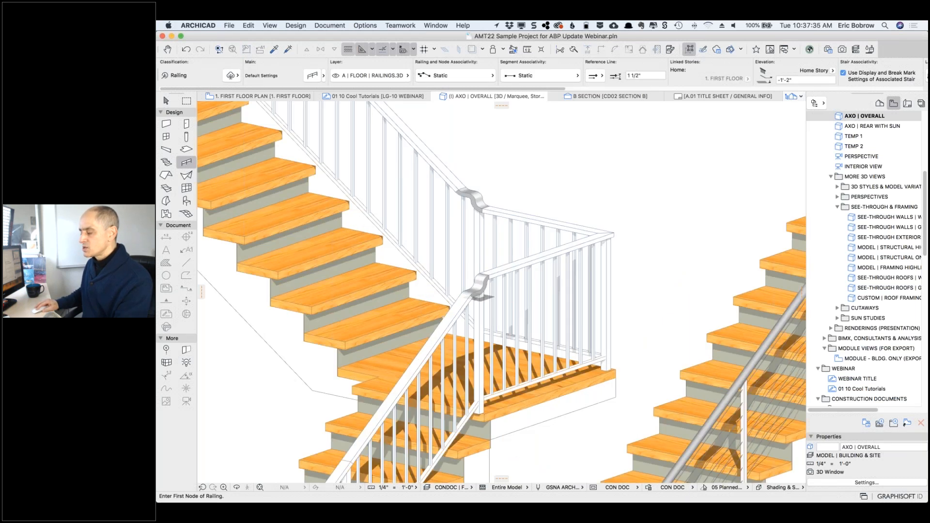
click(165, 100)
click(477, 294)
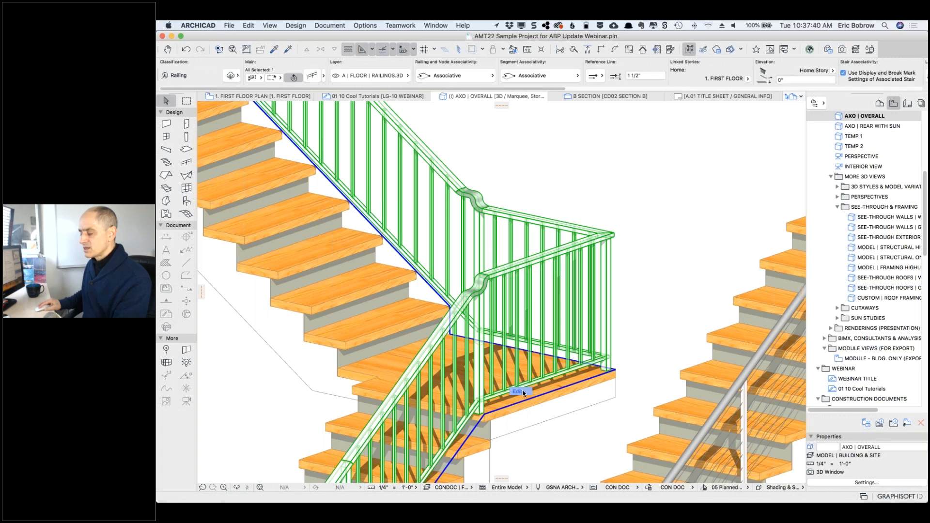
click(518, 391)
click(478, 287)
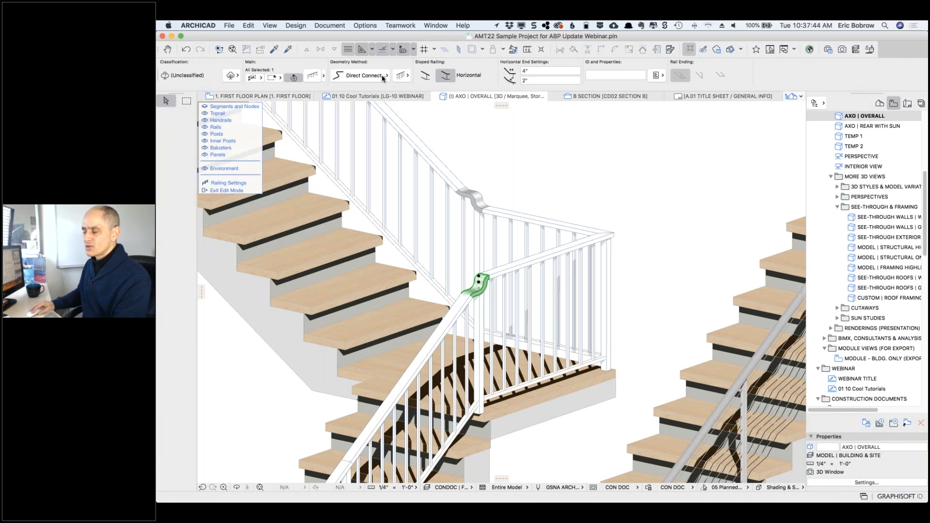
click(383, 76)
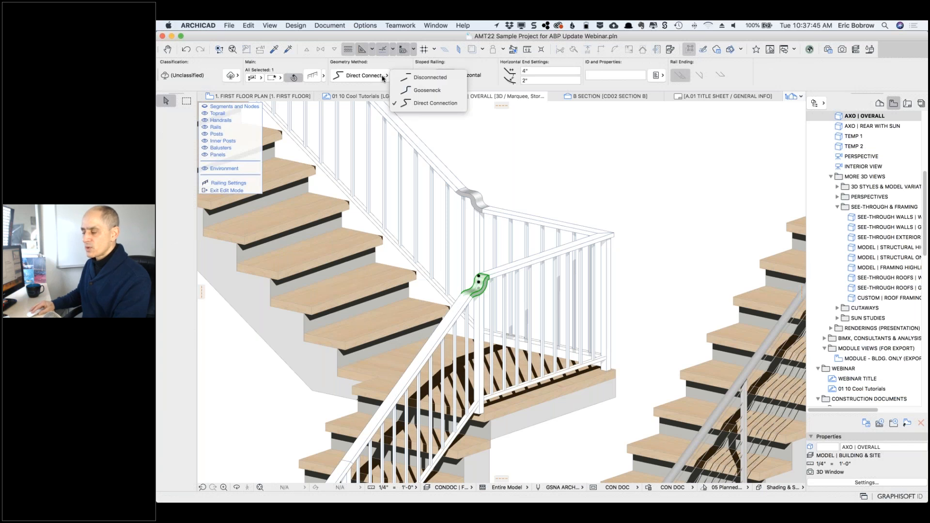
click(413, 91)
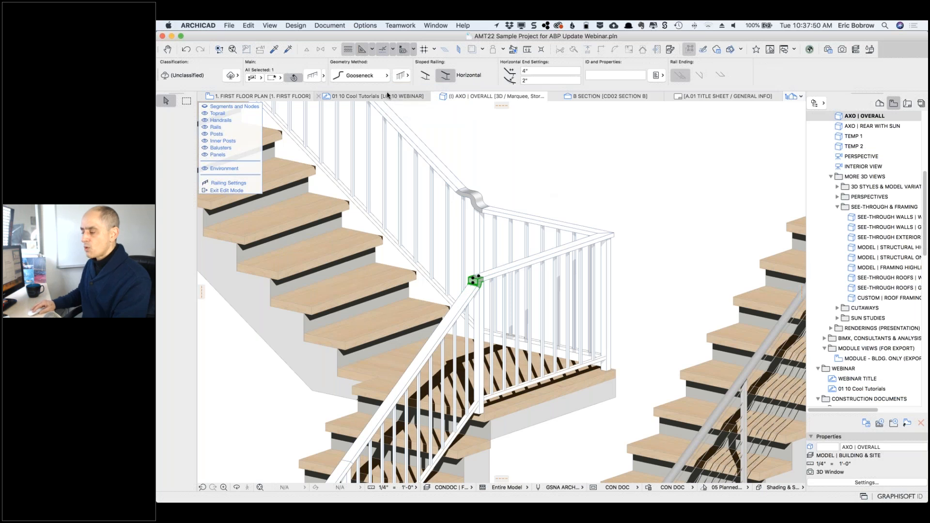
click(379, 79)
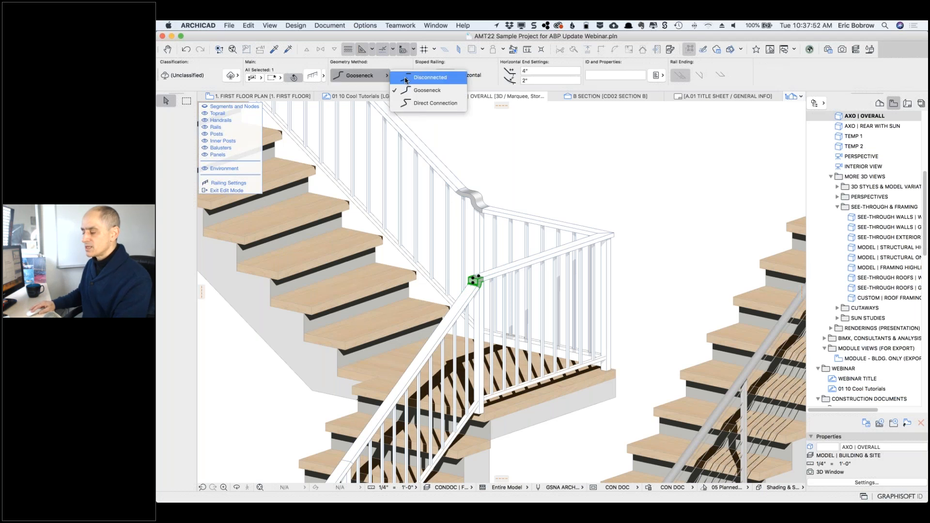
click(406, 79)
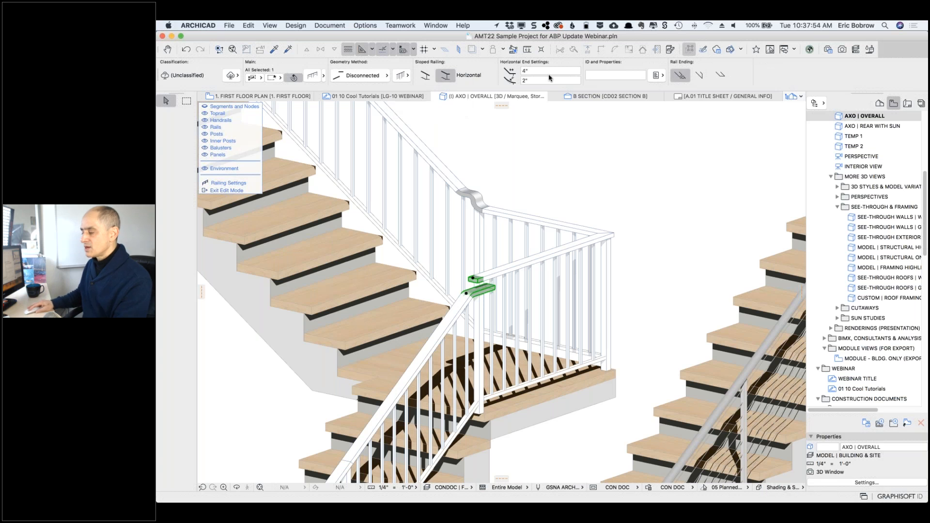
Step: Set the extensions of the lower flight's toprail connection to 0" and its sloped railing to Tangential
click(310, 76)
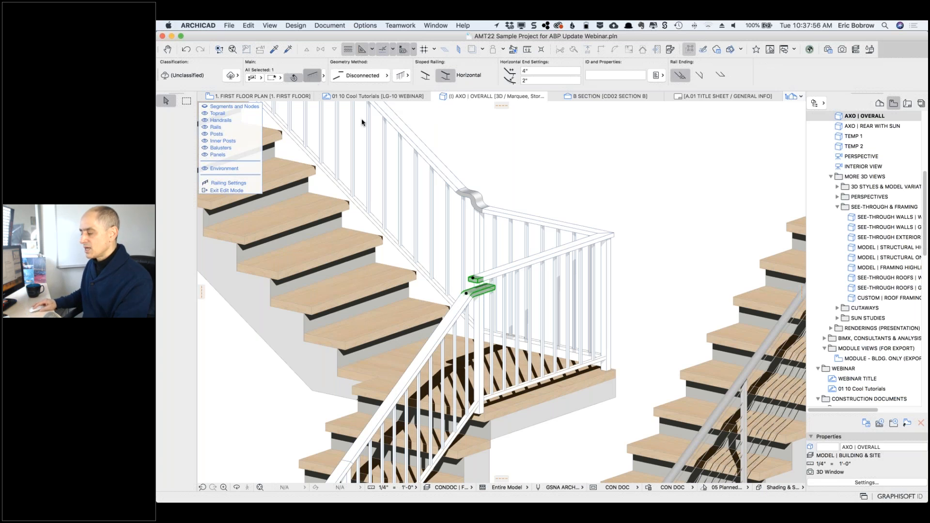
text(0)
drag(582, 168, 570, 166)
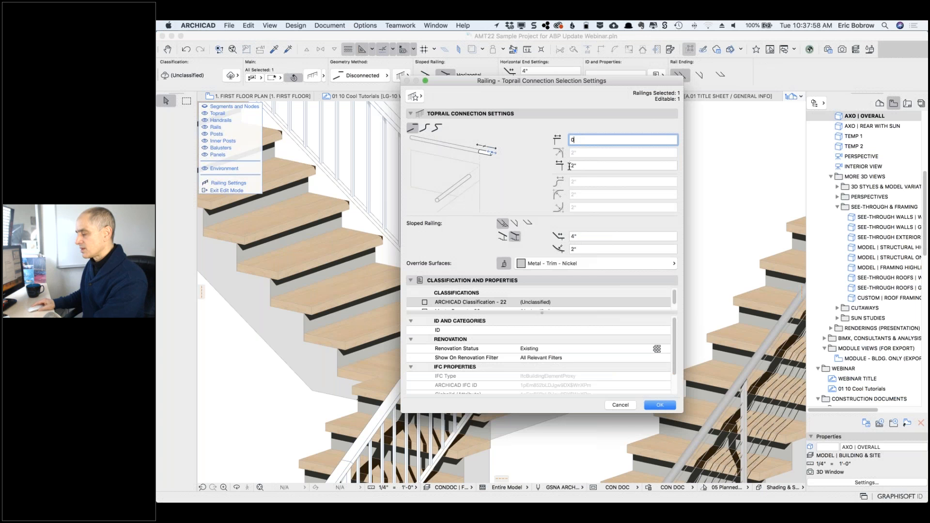
click(659, 405)
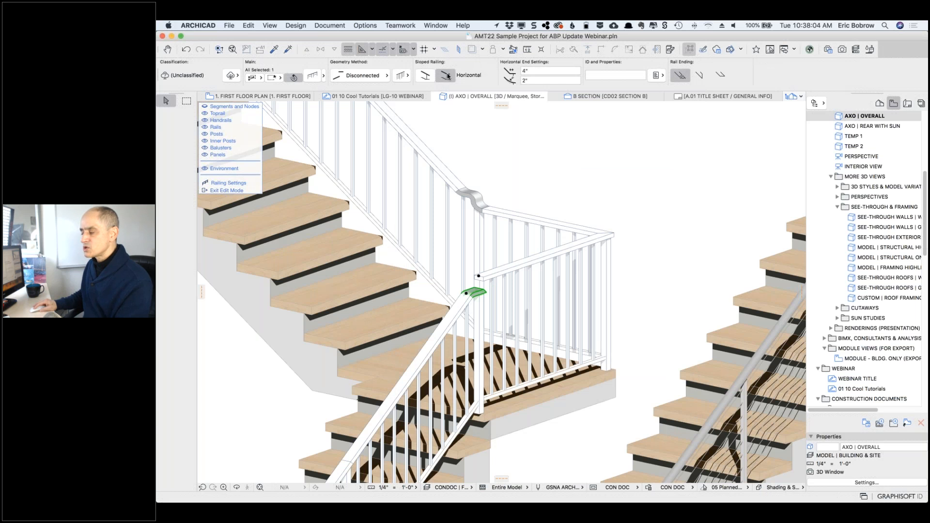
click(425, 77)
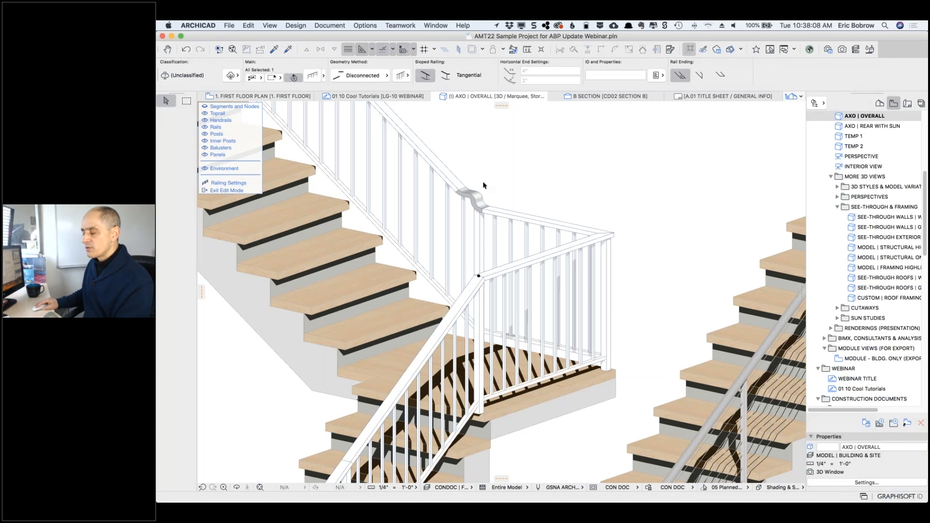
Step: Override the surface of the toprail connection between the upper flight and the landing with Color - White - Gloss
click(478, 197)
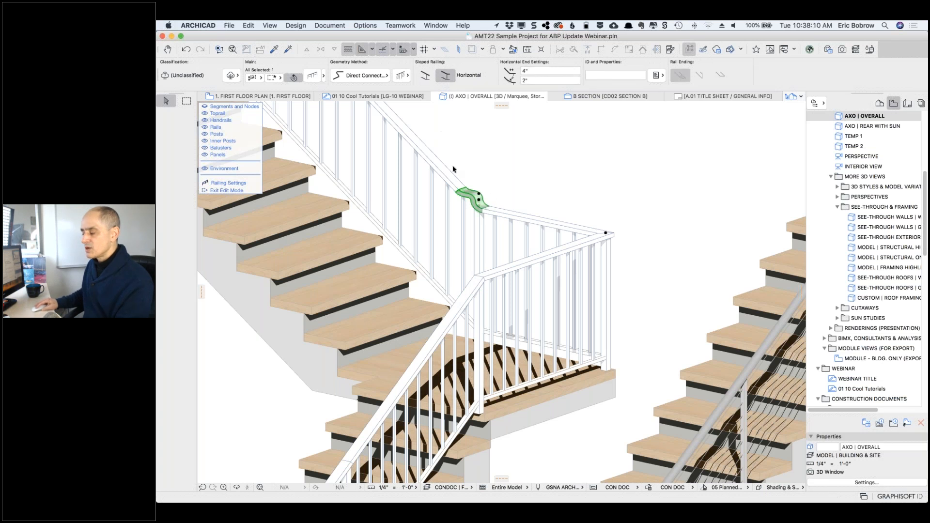
click(312, 75)
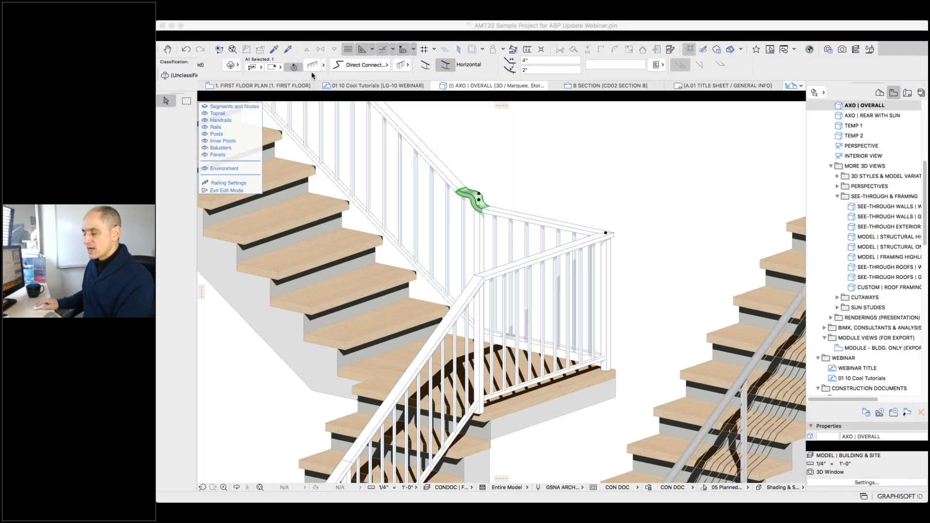
click(553, 266)
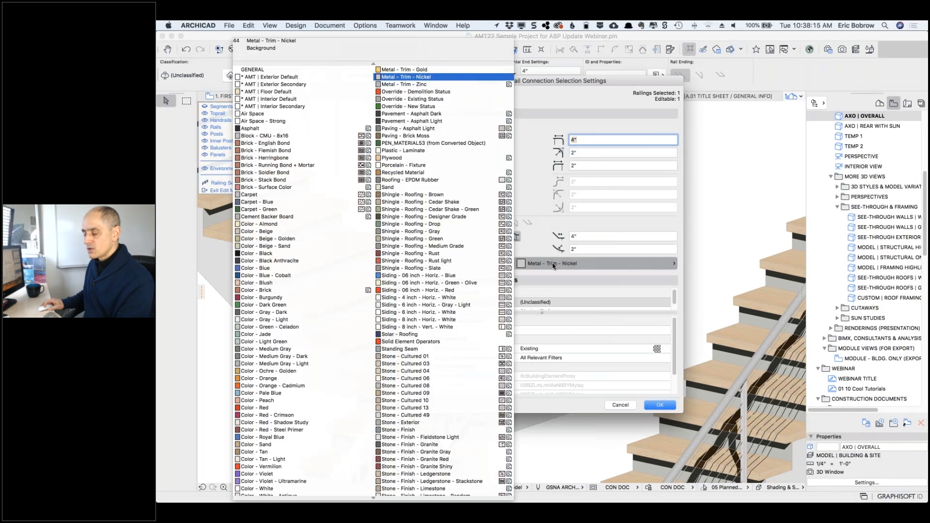
click(291, 378)
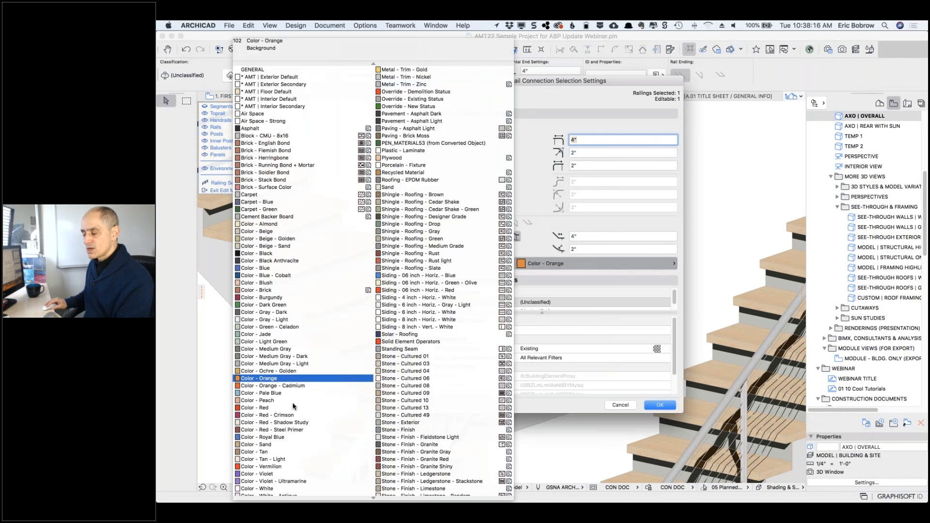
scroll(294, 416, down, 3)
click(290, 463)
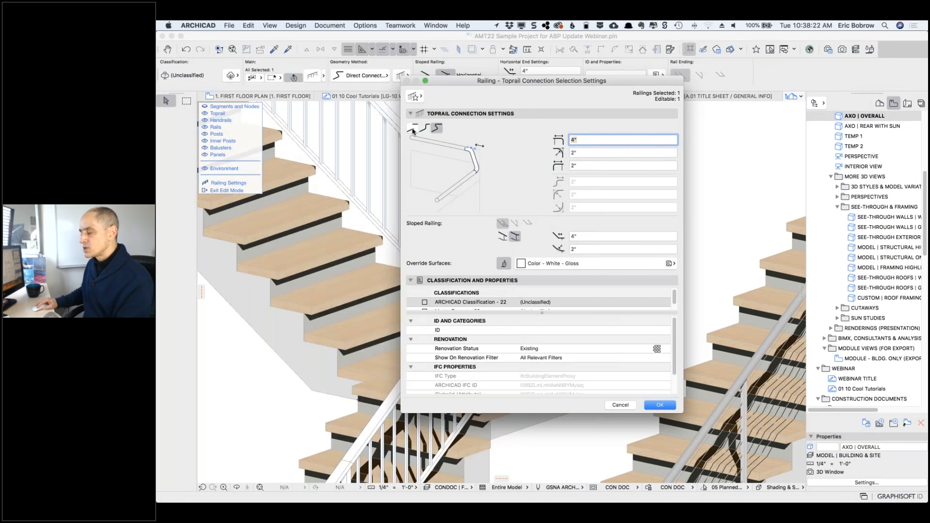
Step: Make the upper flight's toprail connection Disconnected with both extensions at 0" and its sloped railing Tangential
click(411, 128)
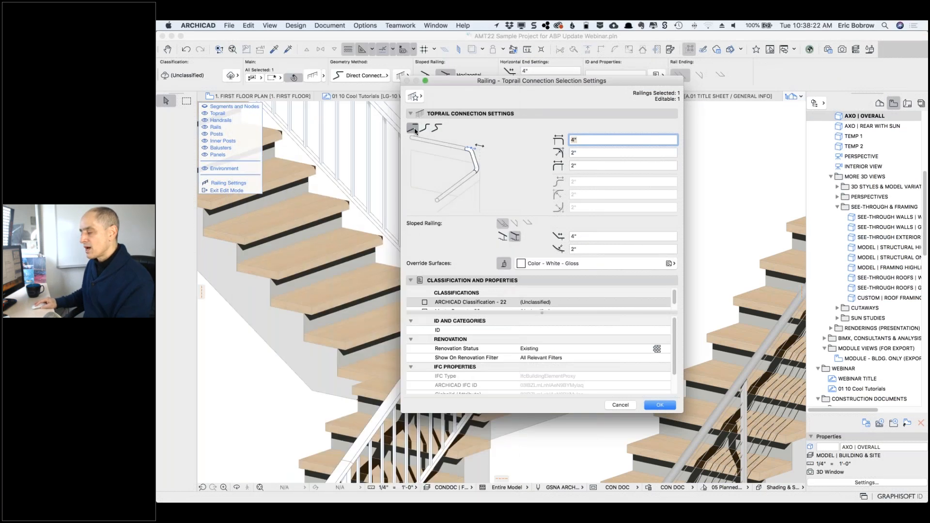
text(0)
key(Tab)
text(0)
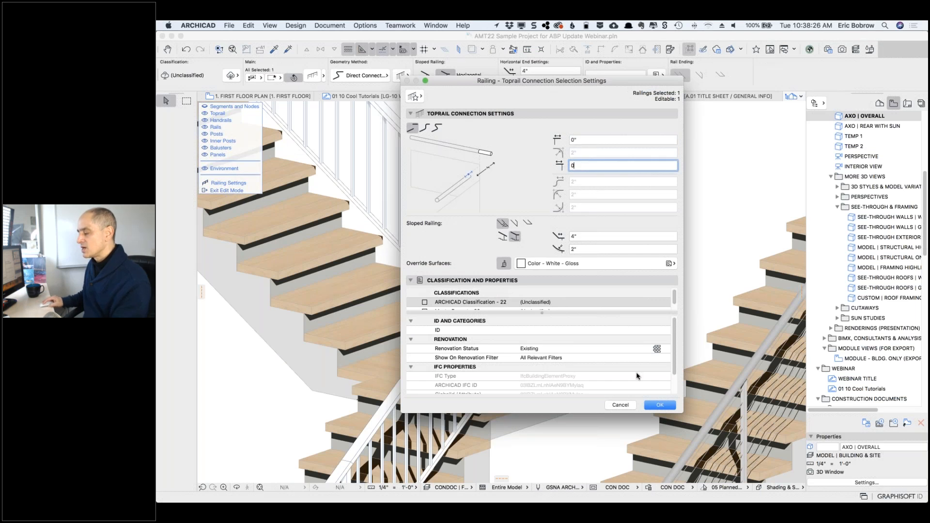
click(652, 406)
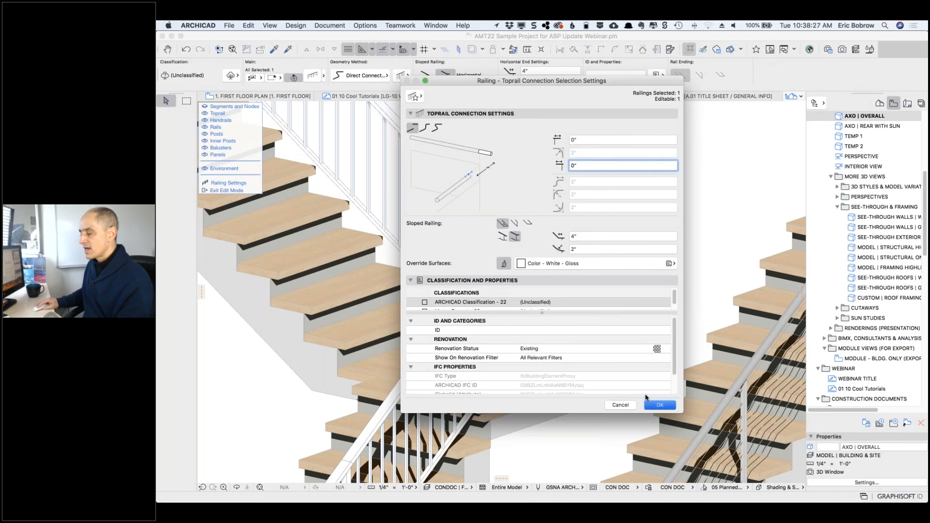
click(651, 405)
click(430, 79)
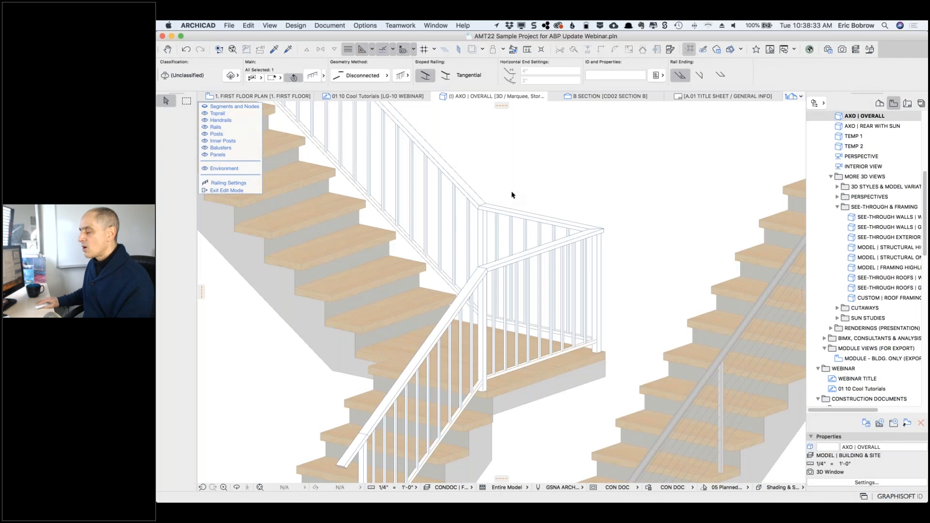
Step: Open the settings of the toprail end at the foot of the lower flight and choose the looped return shape
scroll(511, 194, down, 3)
middle_drag(521, 183, 582, 202)
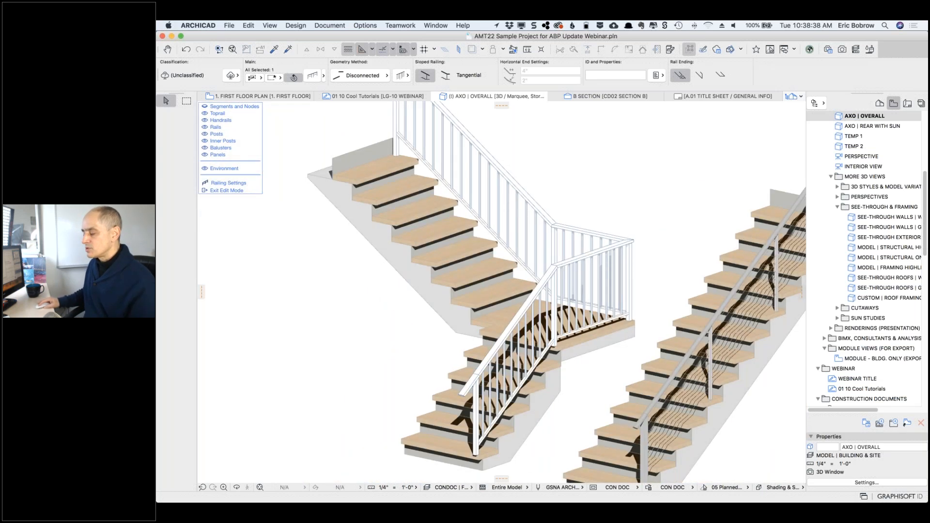
key(Escape)
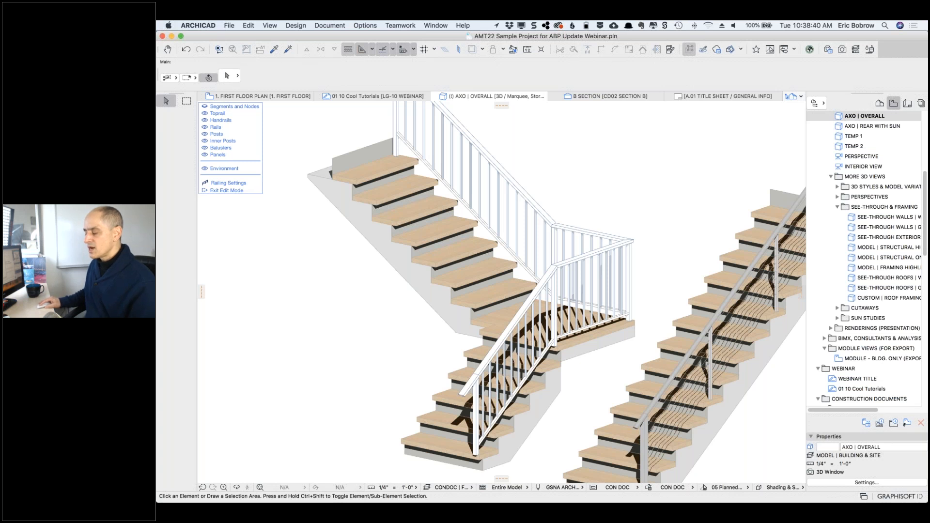
click(479, 387)
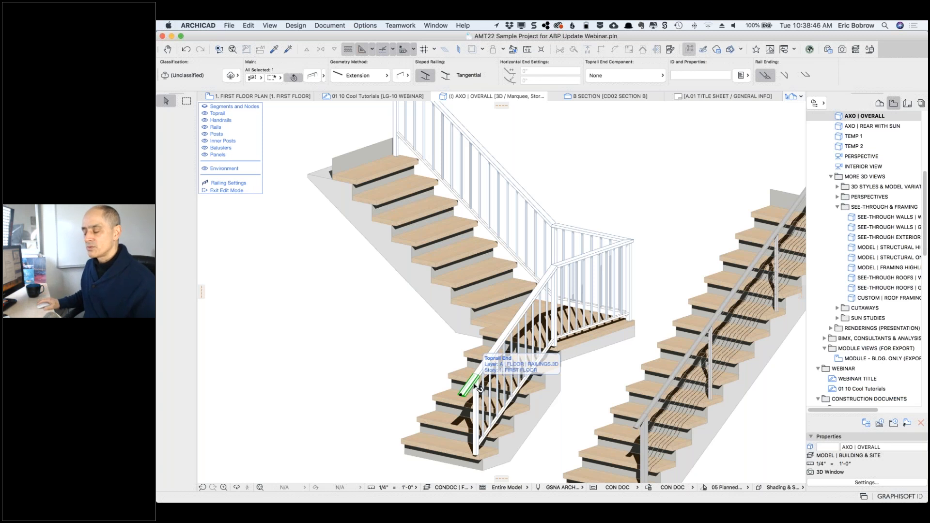
click(313, 76)
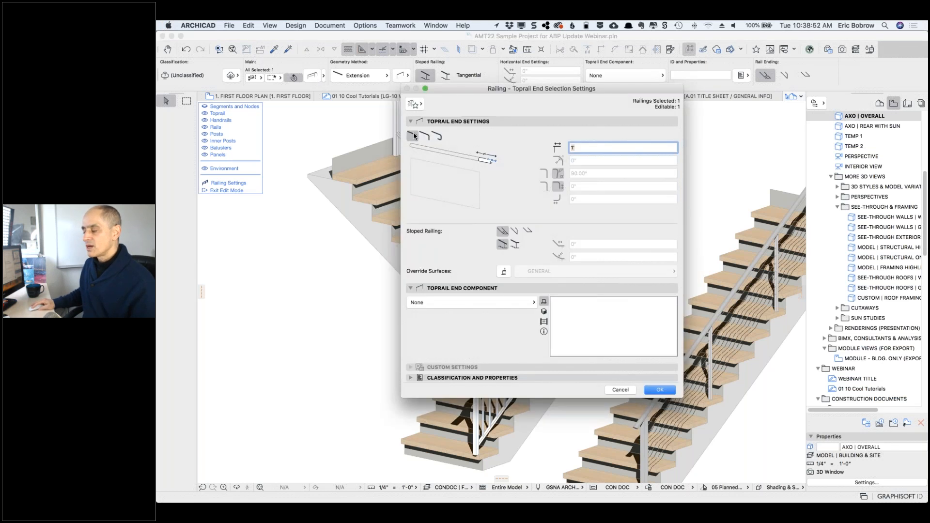
click(438, 136)
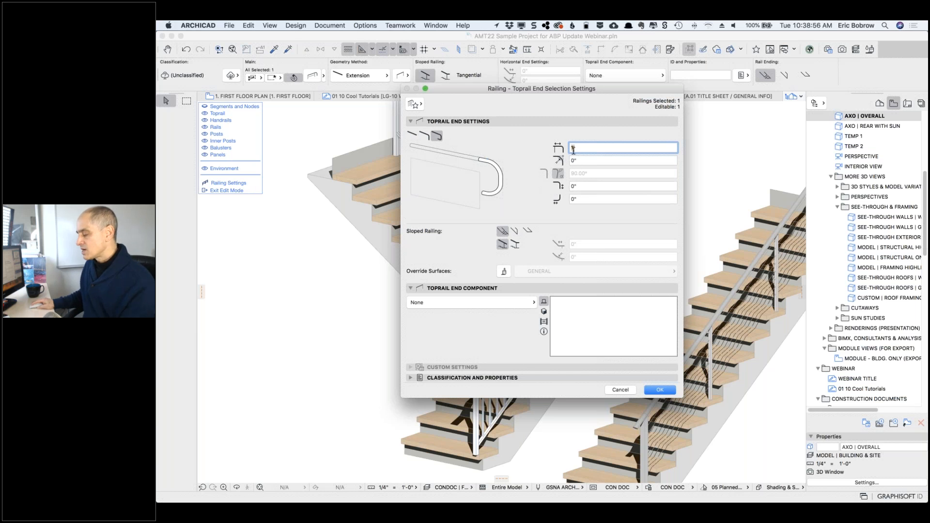
Step: Set the lower toprail end's loop extension to 10", drop to 1' and return length to 10", with its sloped railing Horizontal
text(0)
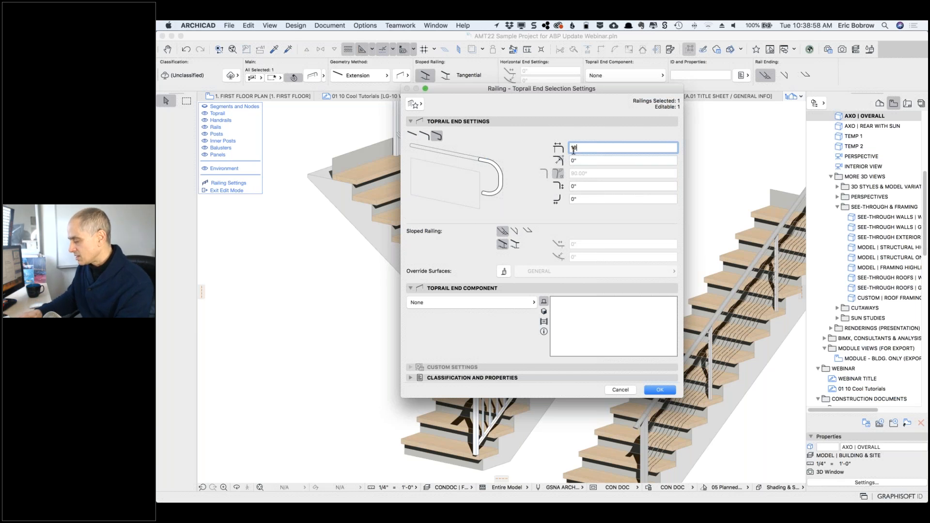
drag(587, 189, 556, 186)
text(1')
key(Tab)
text(10')
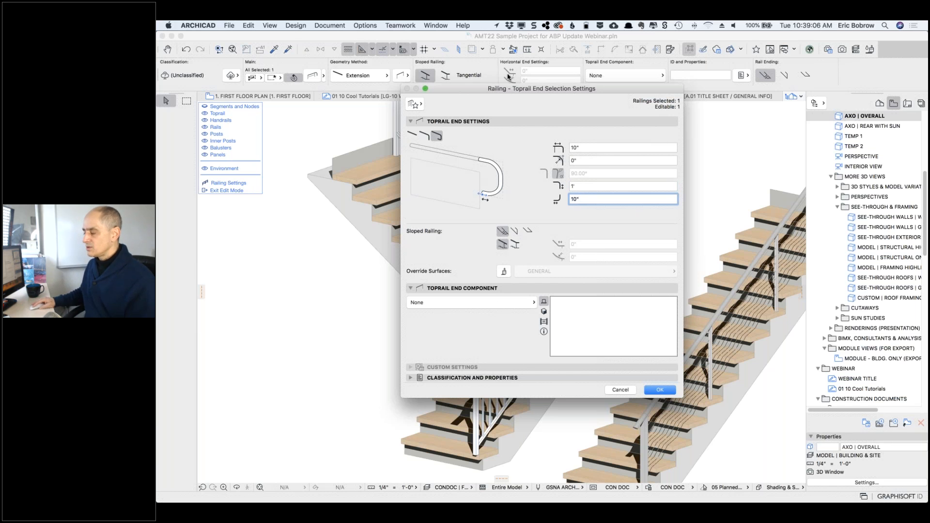
drag(506, 92, 501, 39)
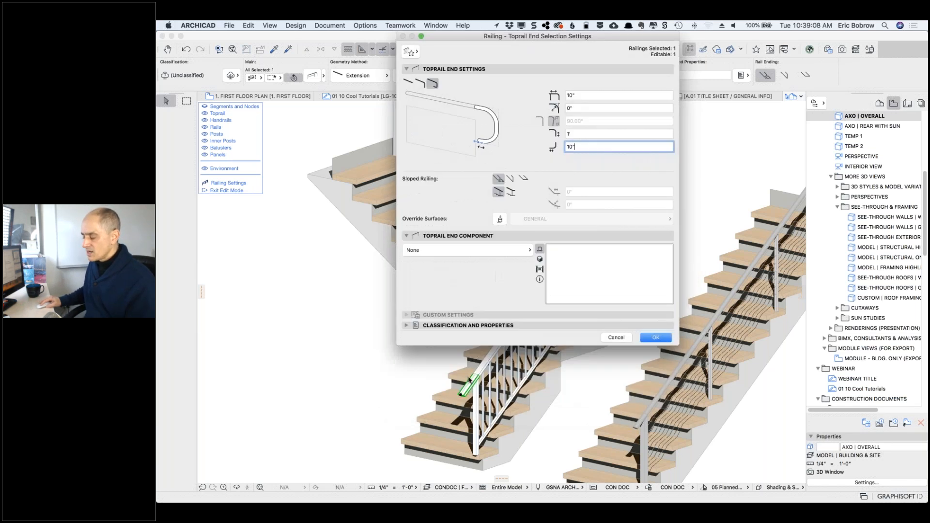
click(511, 192)
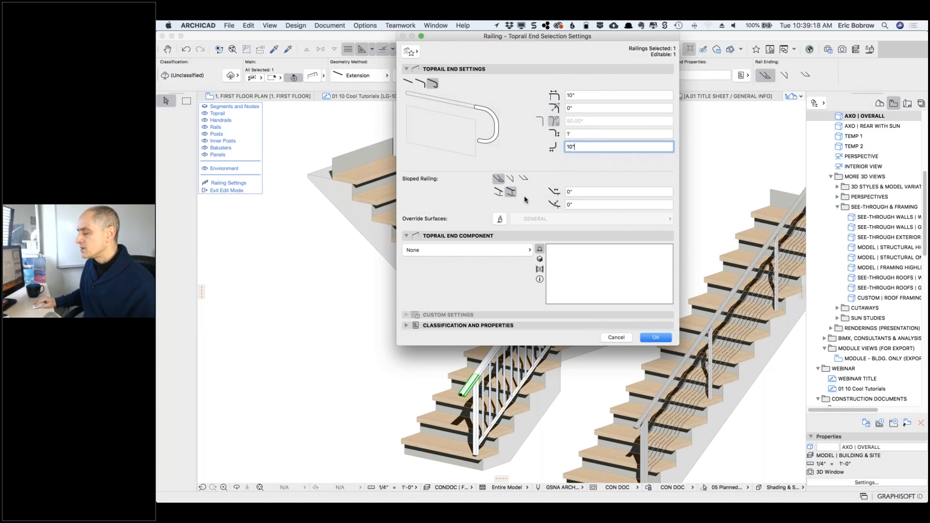
click(655, 337)
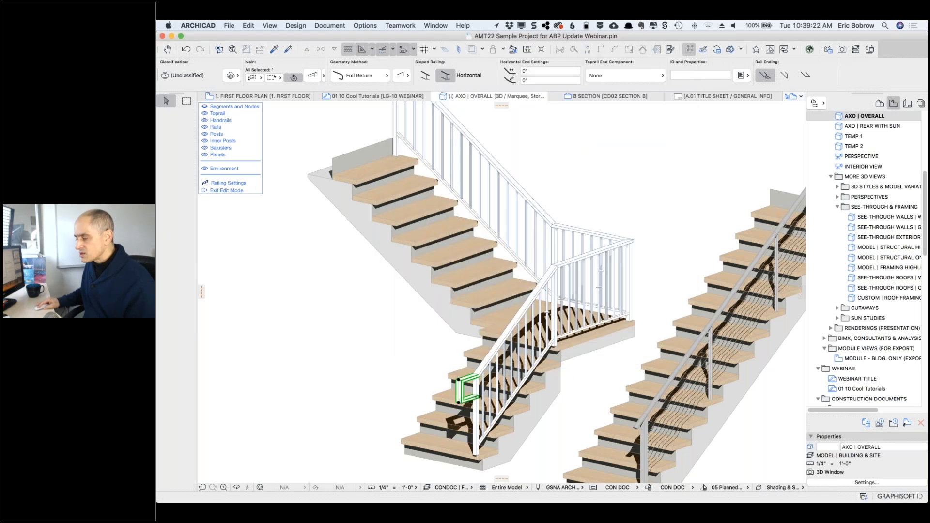
Step: Round the corners of the looped toprail end at the foot of the lower flight with a 4" radius
click(312, 75)
click(578, 107)
text(4)
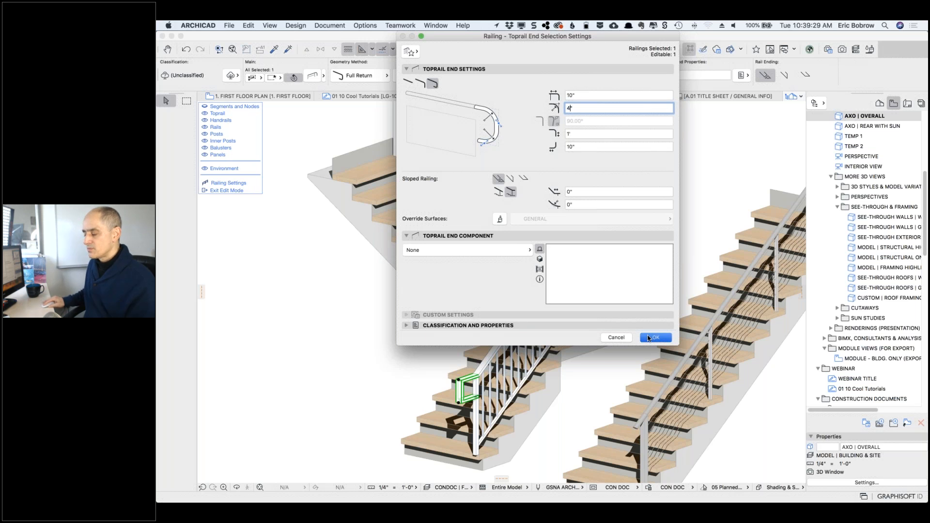
click(648, 338)
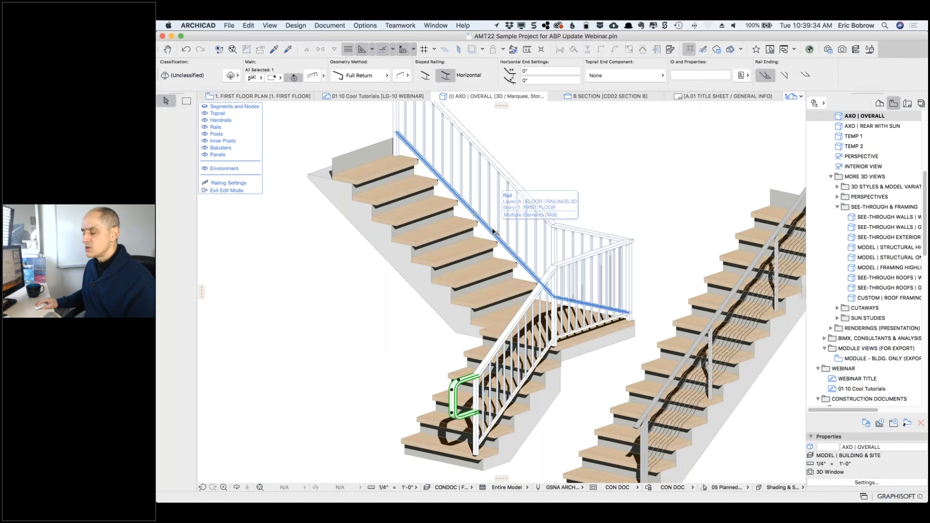
Step: Transfer the looped return settings from the lower flight's toprail end to the toprail end at the top of the upper flight
middle_drag(597, 197, 605, 254)
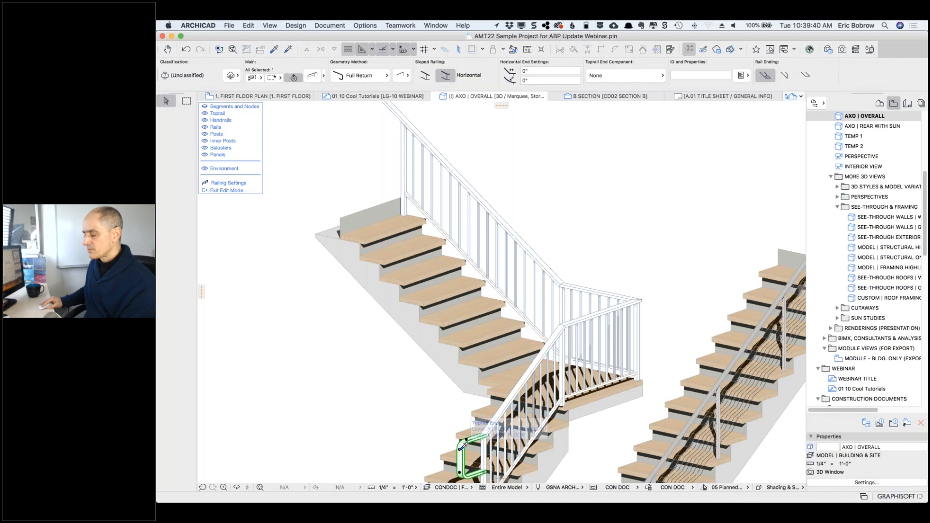
click(463, 444)
click(395, 112)
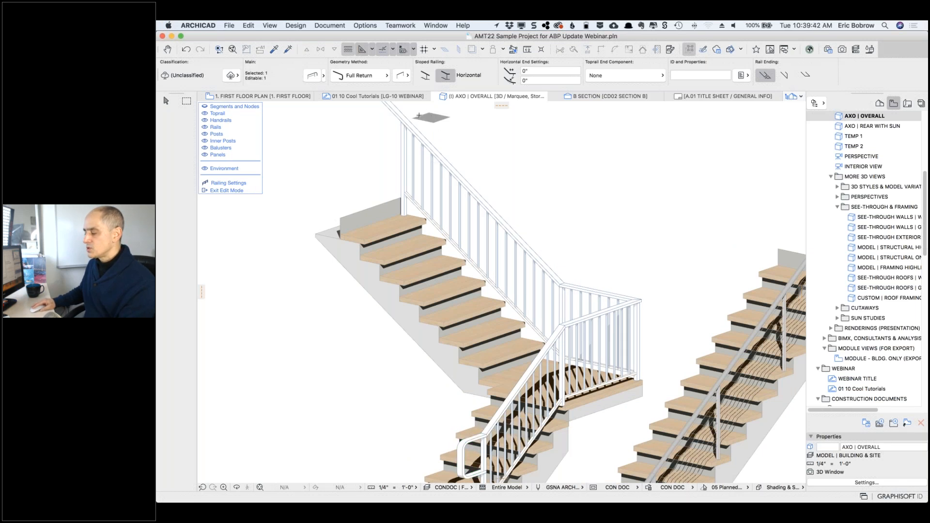
click(397, 105)
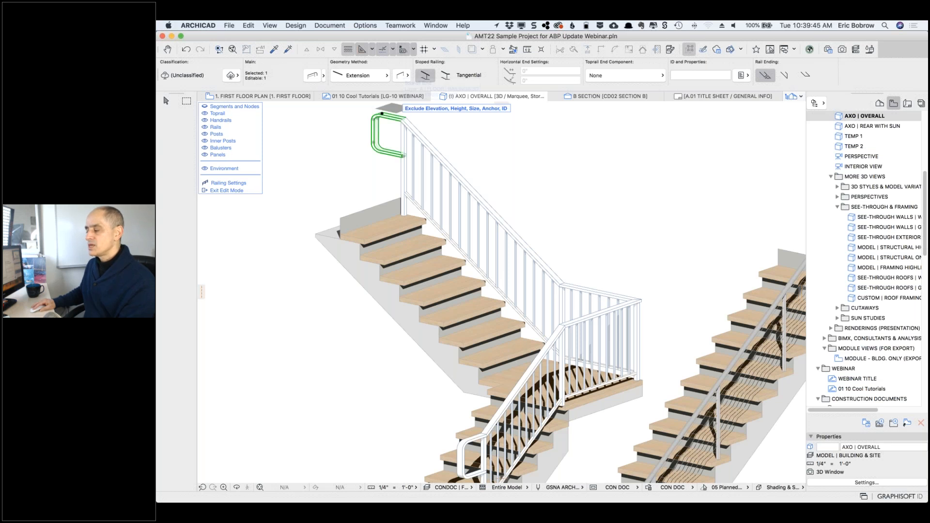
click(439, 119)
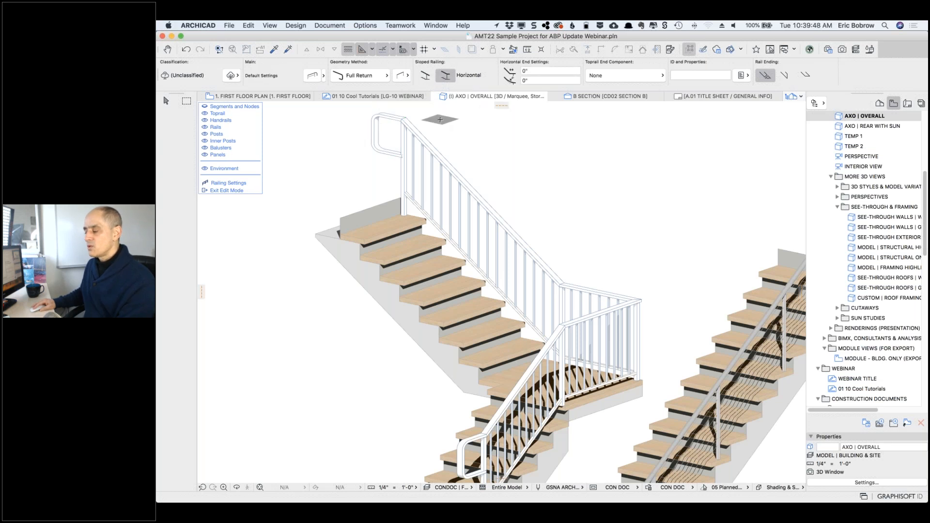
scroll(559, 212, down, 3)
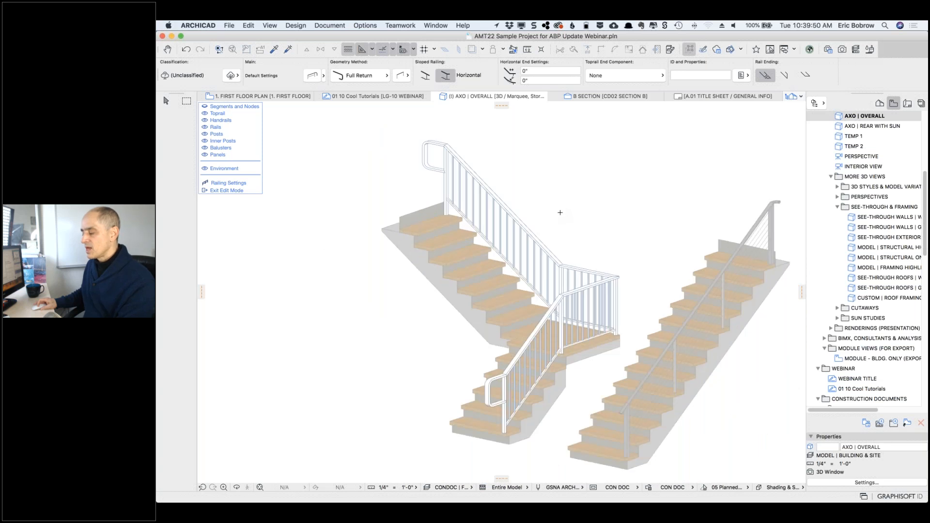
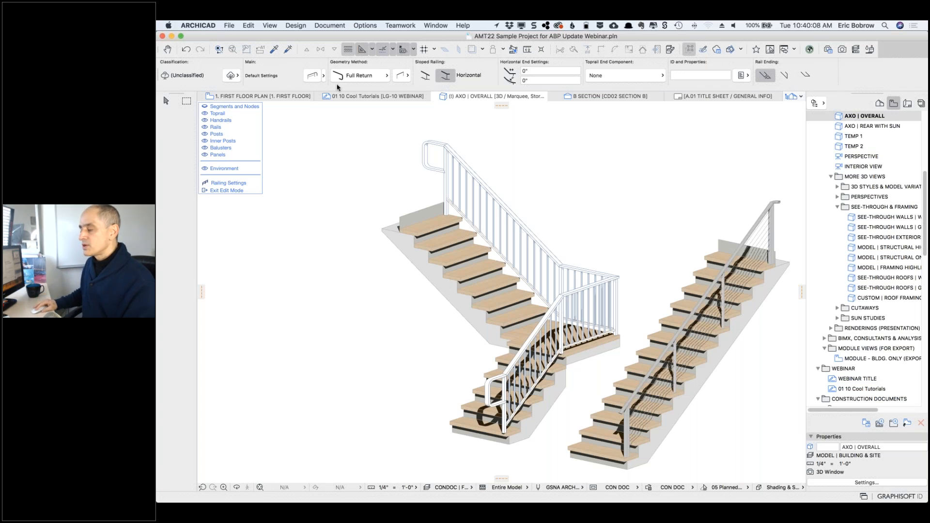
Step: Switch to the first floor plan and leave railing edit mode
click(283, 97)
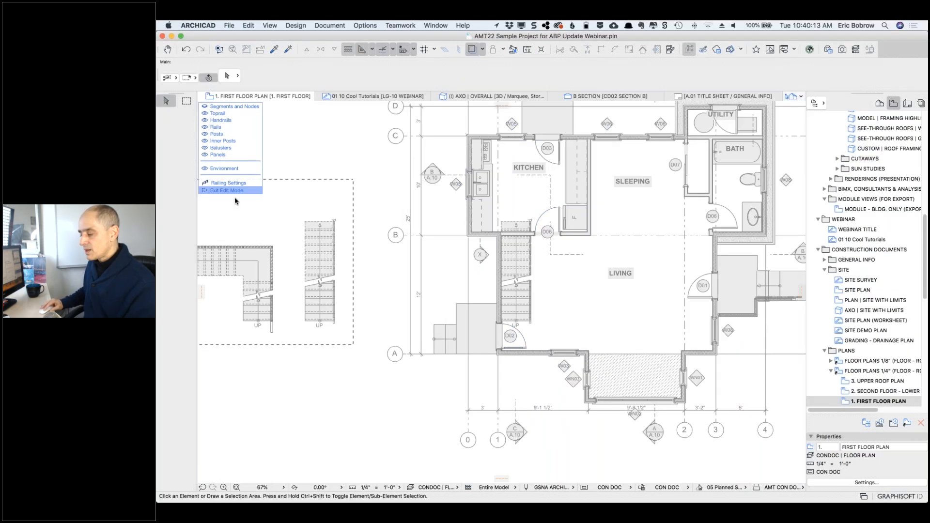
key(super+backslash)
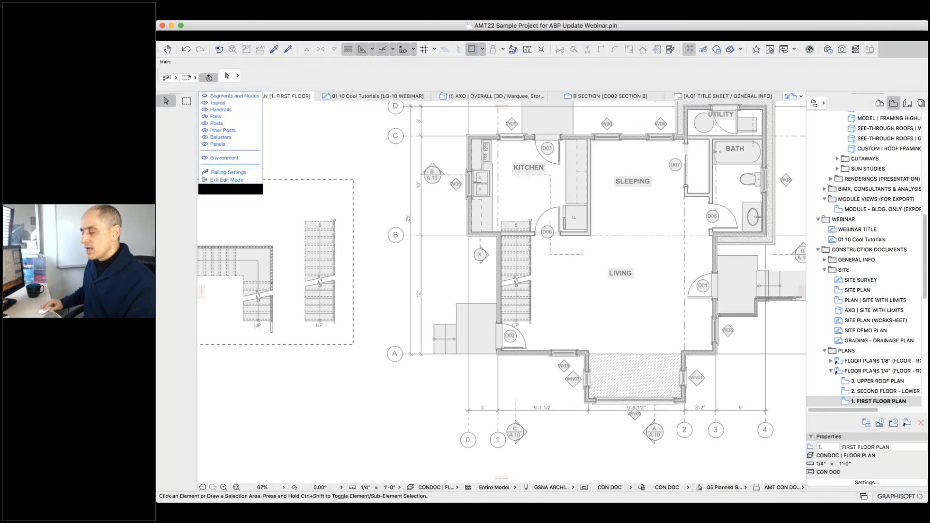
click(235, 191)
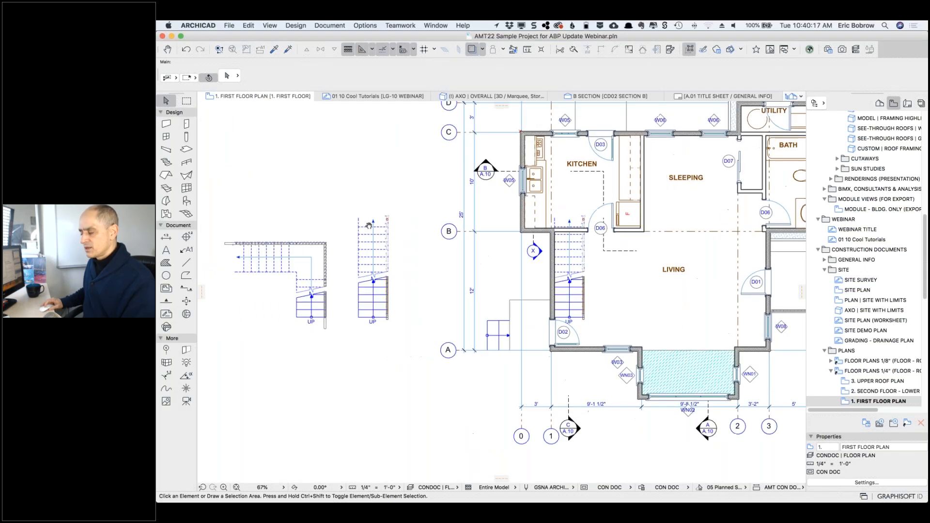
Step: Turn off the minimum Automatic Landing Length rule in the settings of the L-shaped stair
scroll(369, 225, up, 5)
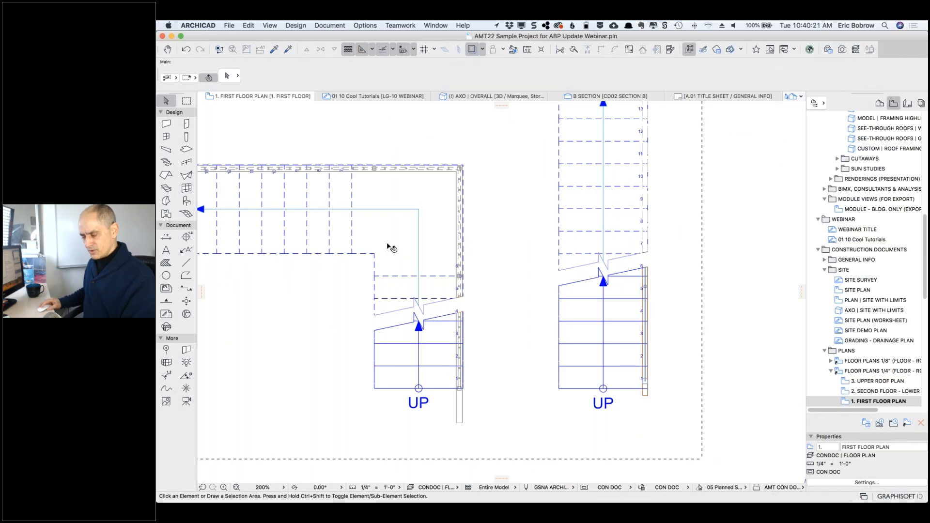
click(374, 255)
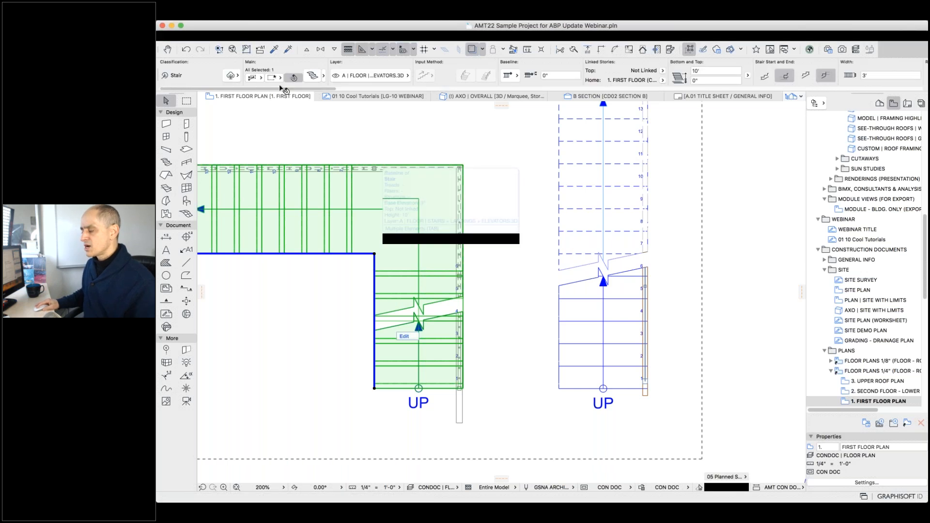
click(311, 77)
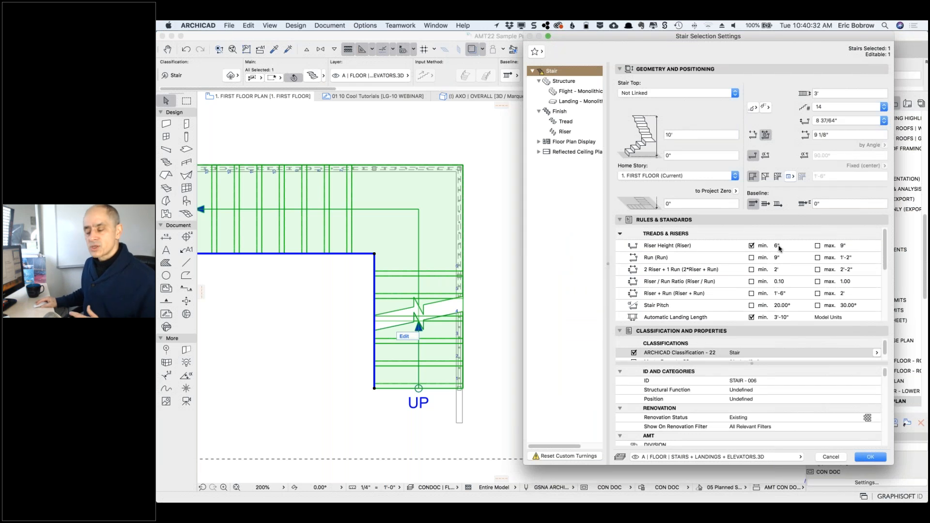
scroll(775, 249, down, 3)
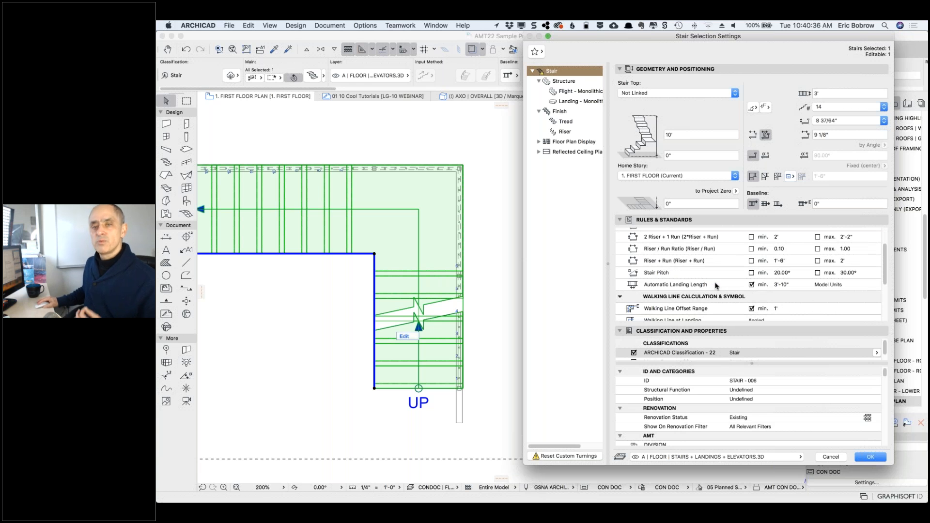
click(751, 285)
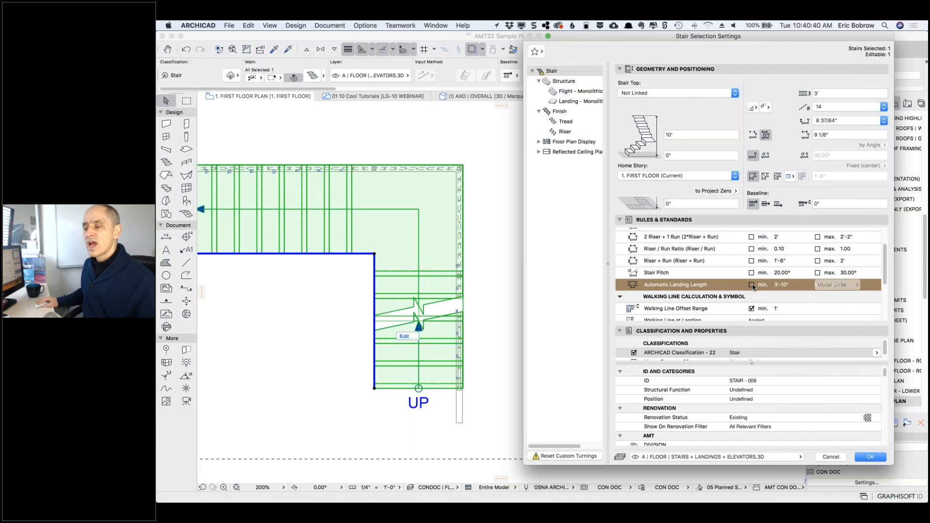
click(869, 456)
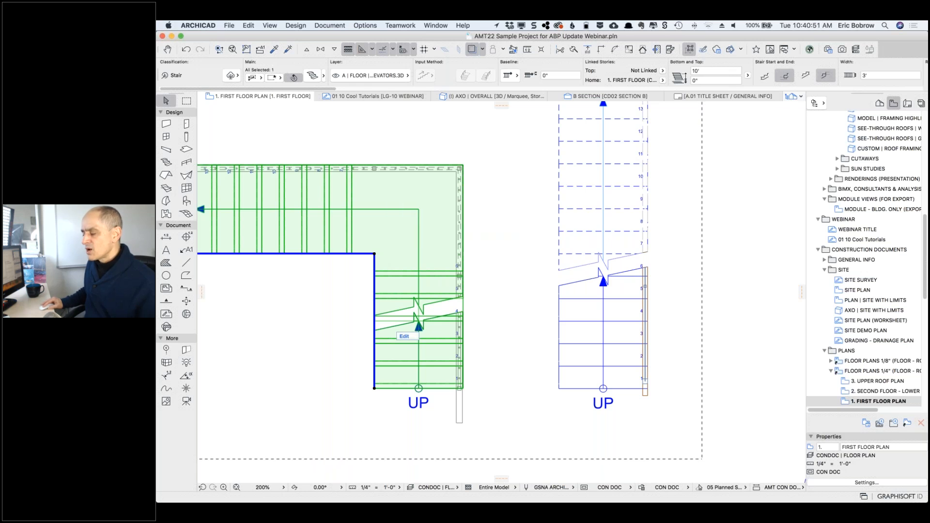
Step: Open the turning options at the L-shaped stair's inner corner and select the Landing turning type
click(374, 252)
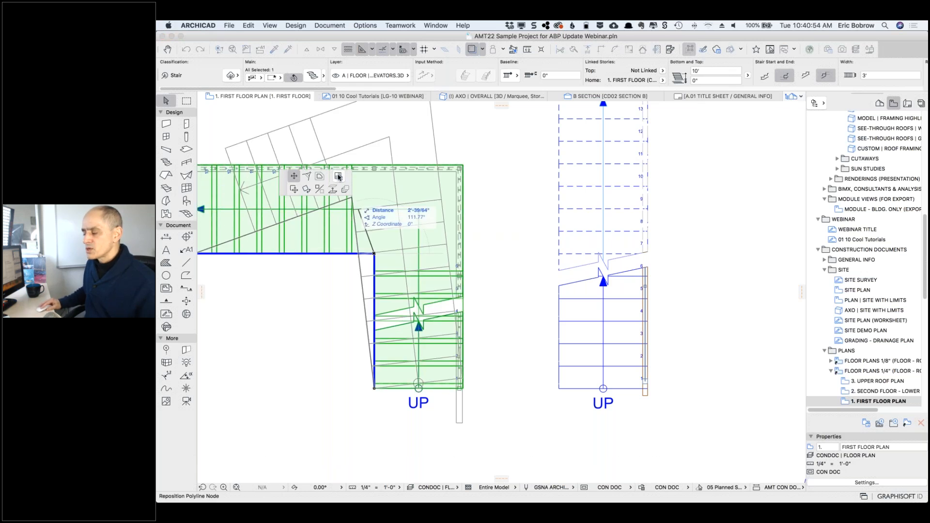
click(339, 176)
click(373, 301)
drag(372, 311, 563, 111)
click(503, 138)
click(517, 139)
click(489, 139)
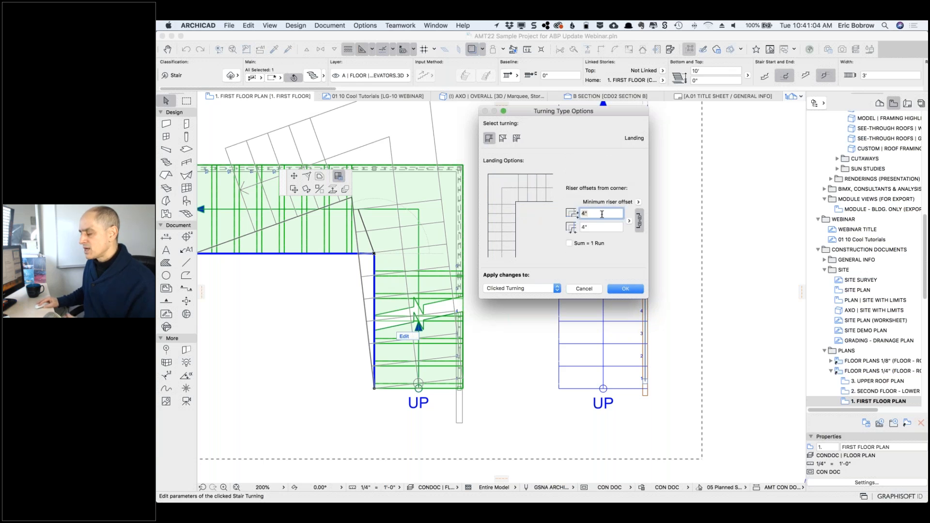
Step: Set both riser offsets from the corner to 0 for the clicked turning of the L-shaped stair and deselect the stair
text(0)
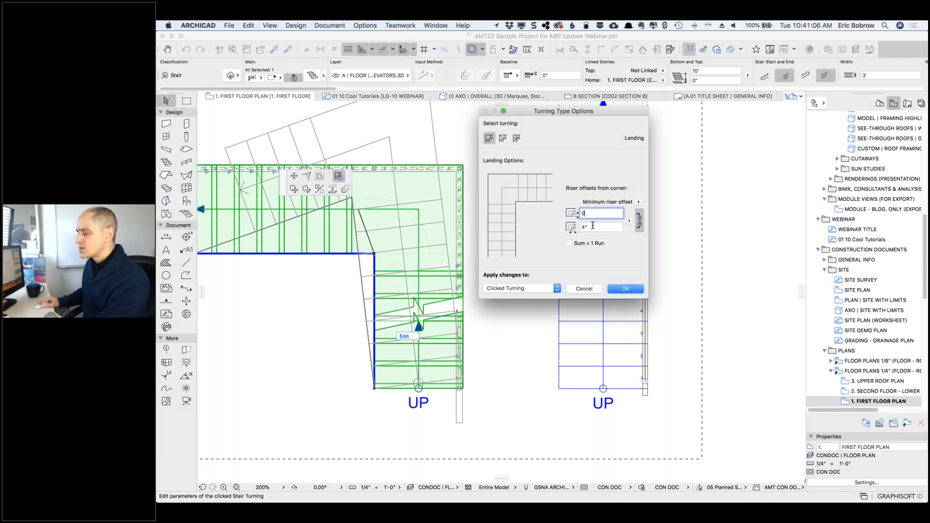
key(Tab)
text(0)
text(')
click(629, 290)
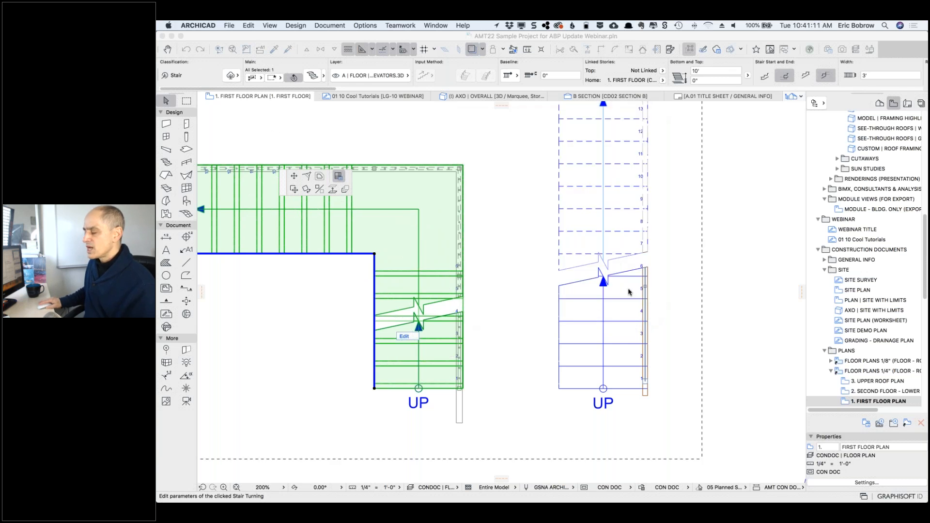
scroll(587, 232, left, 5)
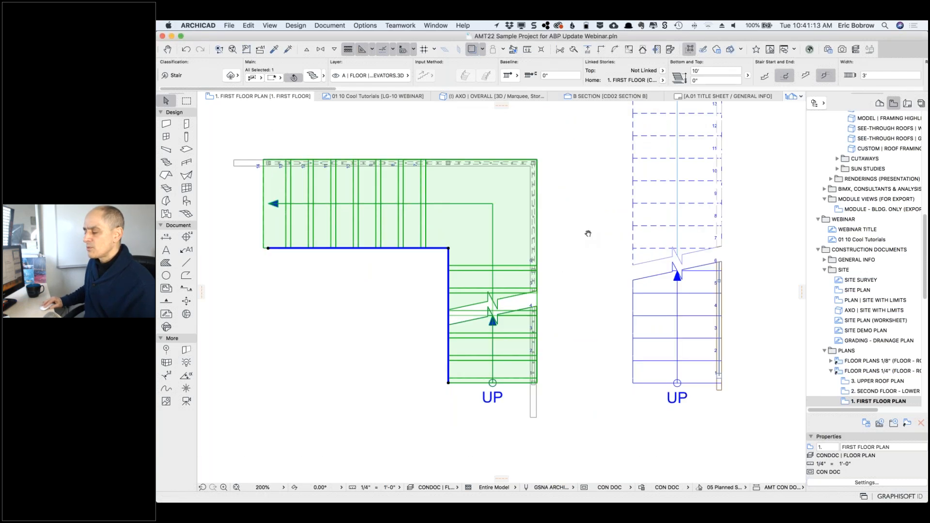
click(314, 244)
click(324, 247)
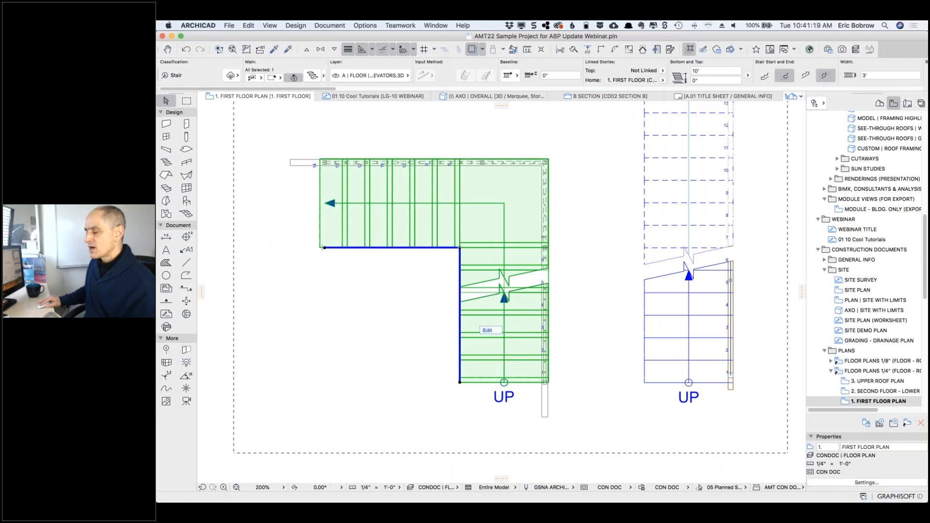
key(Escape)
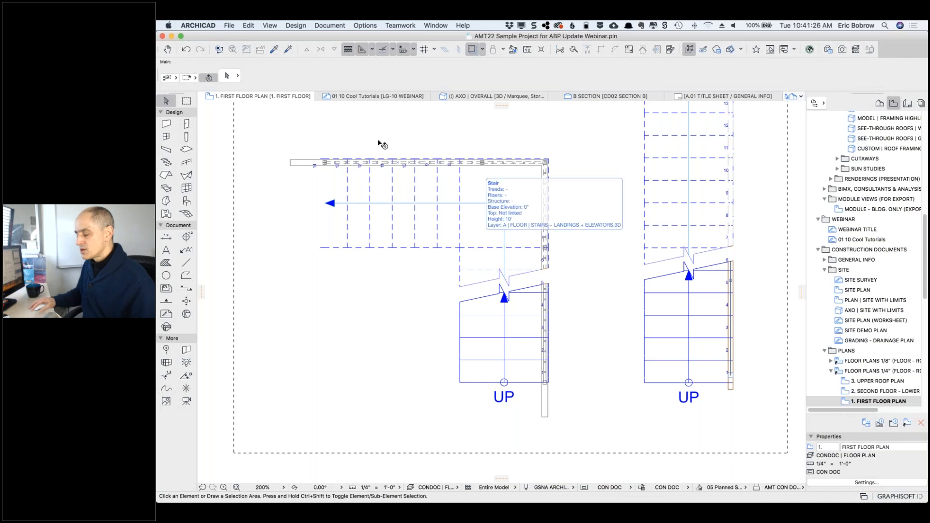
Step: In the 3D view, edit the L-shaped stair to switch off its topmost riser, and leave stair edit mode
key(F5)
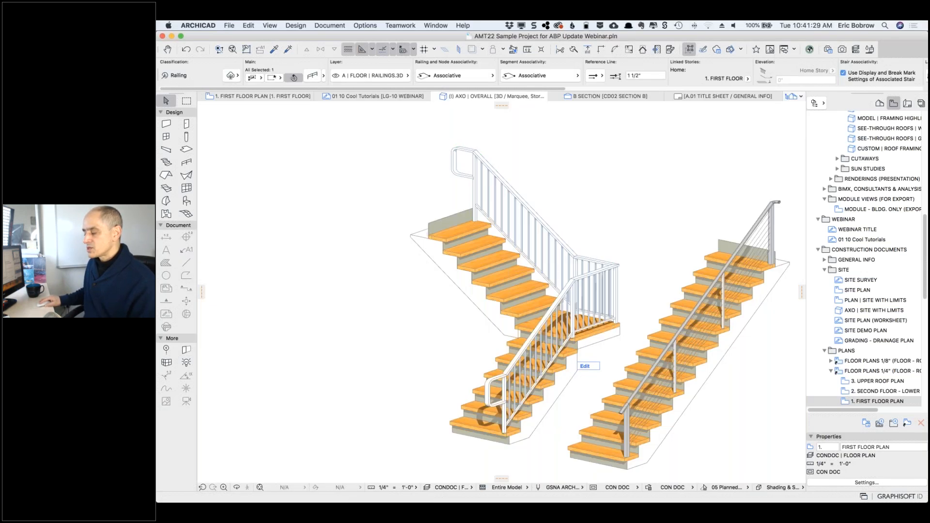
key(Escape)
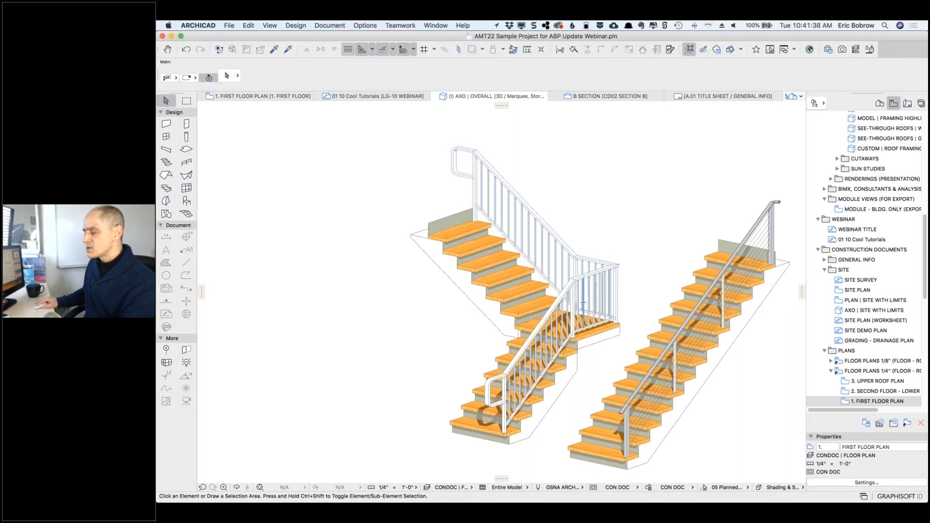
click(568, 384)
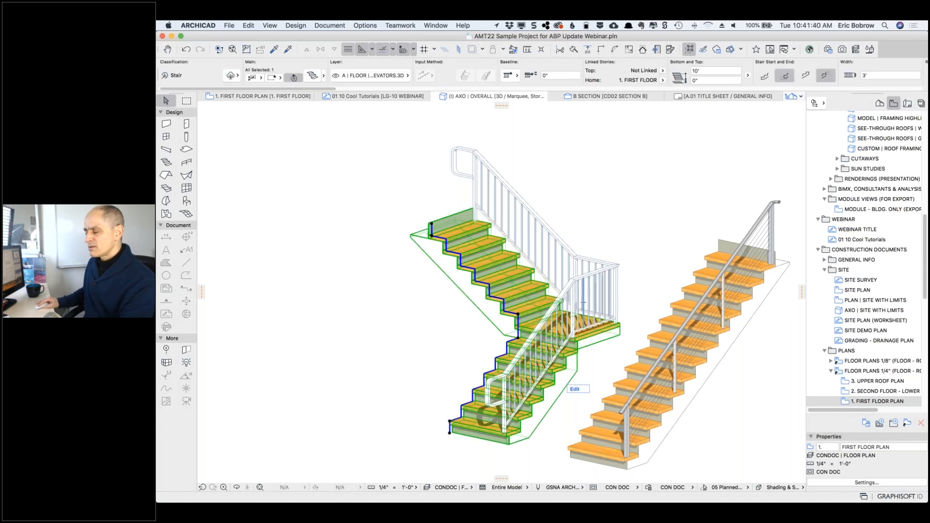
click(582, 389)
click(455, 225)
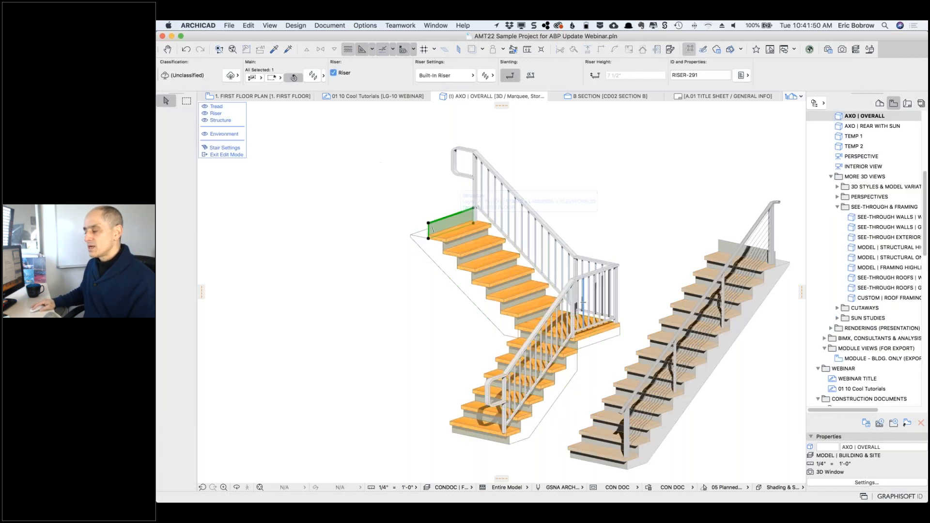
click(343, 76)
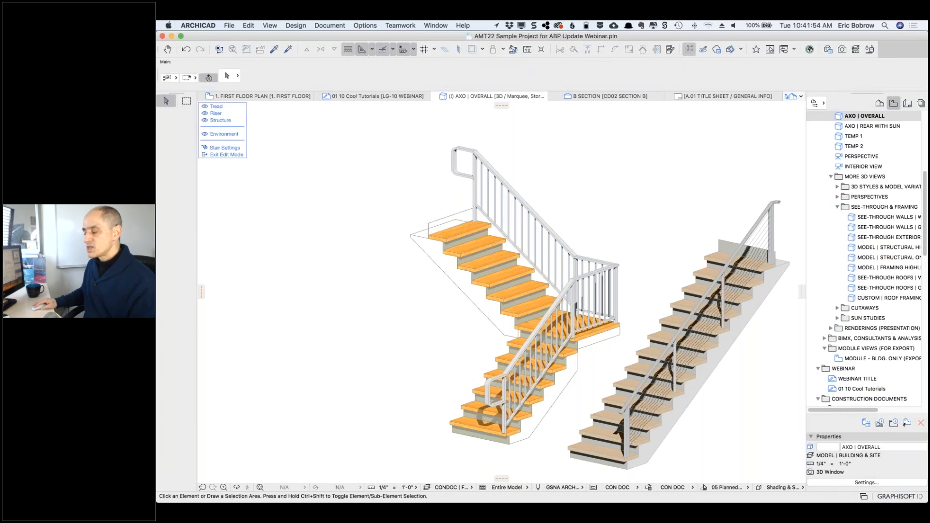
click(228, 154)
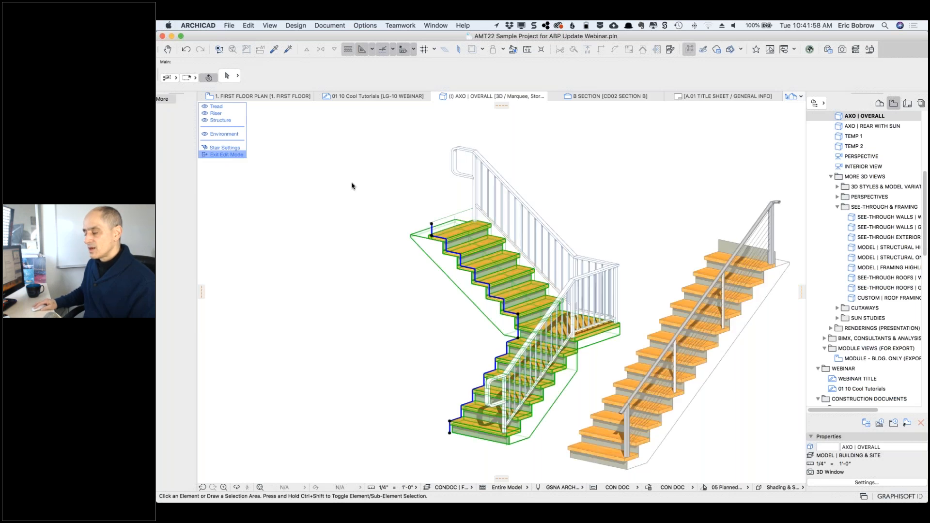
Step: Deselect the L-shaped stair and return to the 01 10 Cool Tutorials worksheet
click(360, 187)
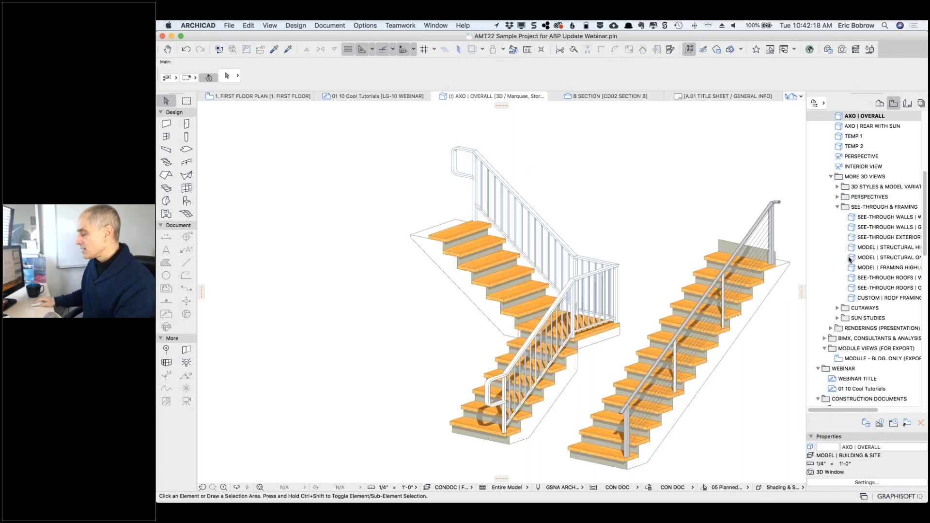
click(385, 97)
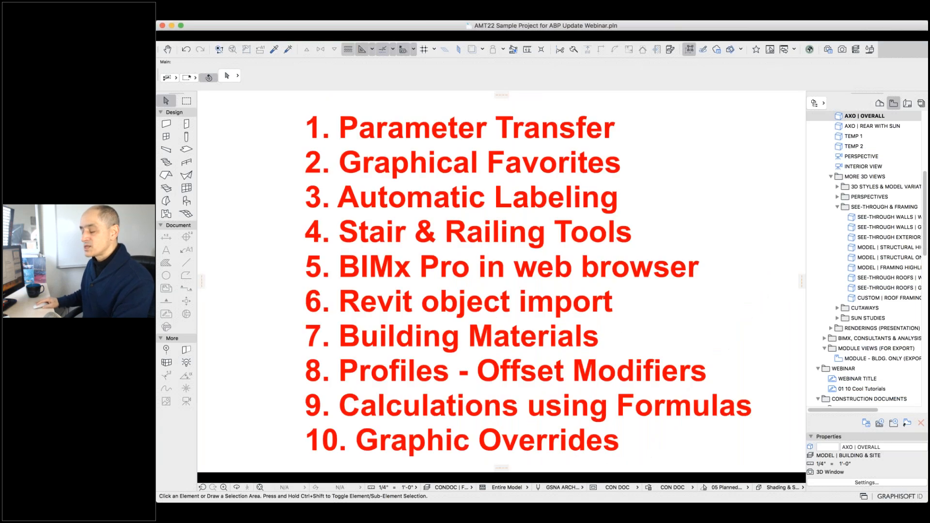
click(490, 247)
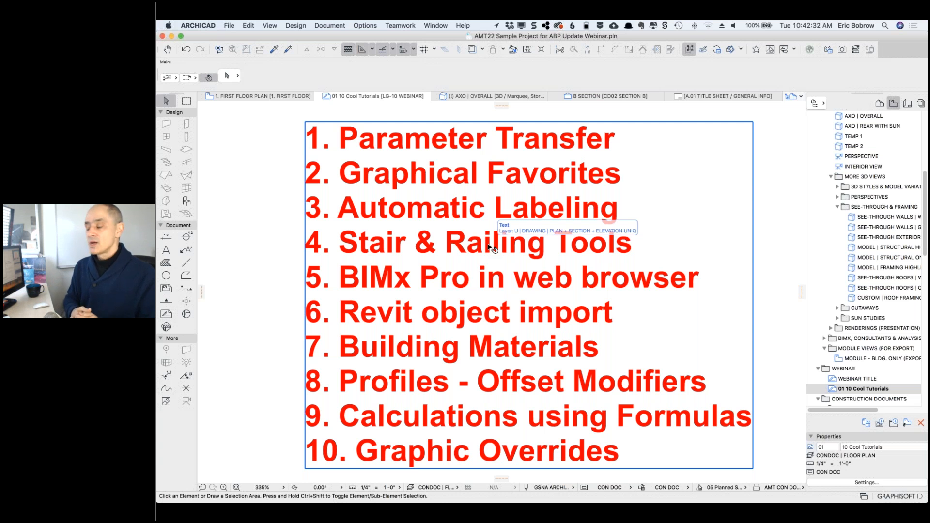
key(Escape)
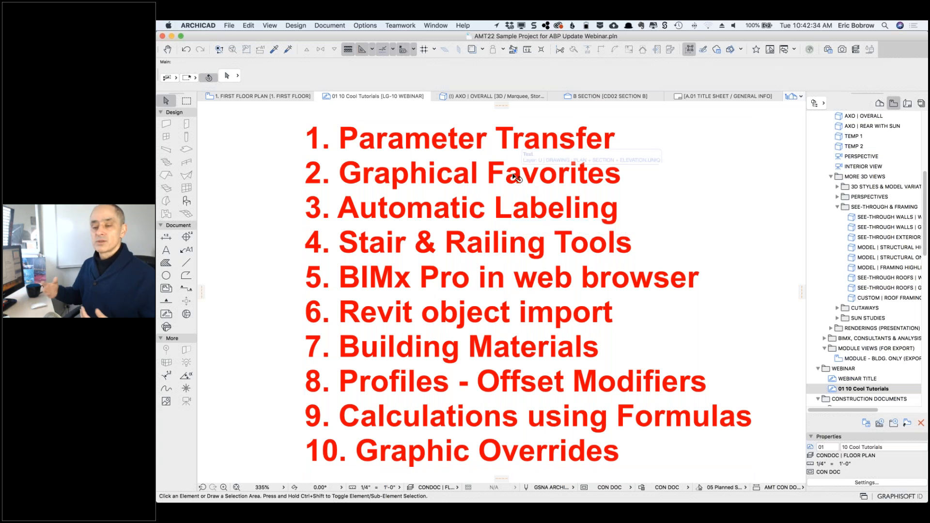
click(515, 178)
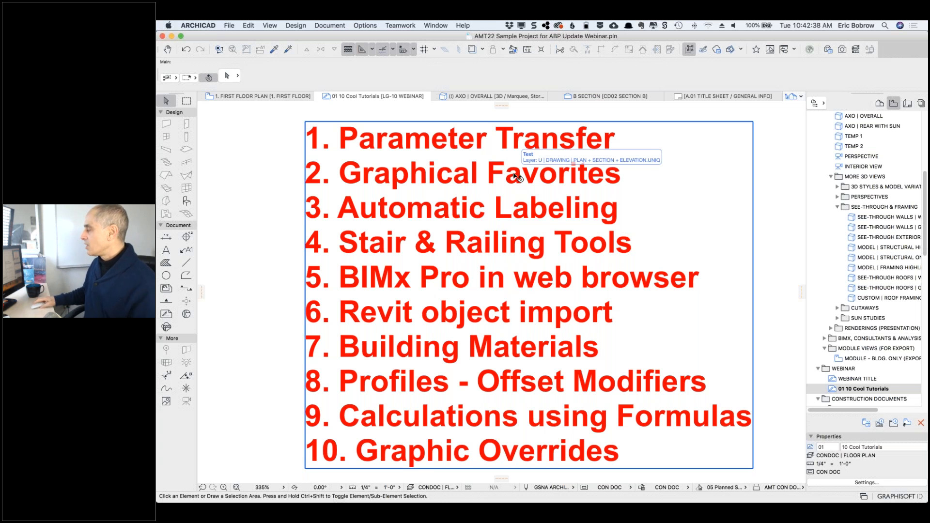
key(Escape)
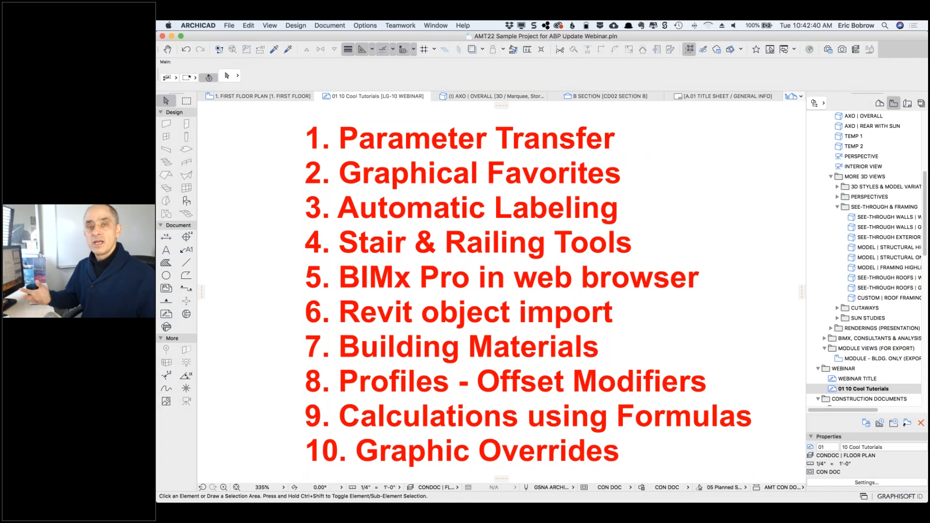
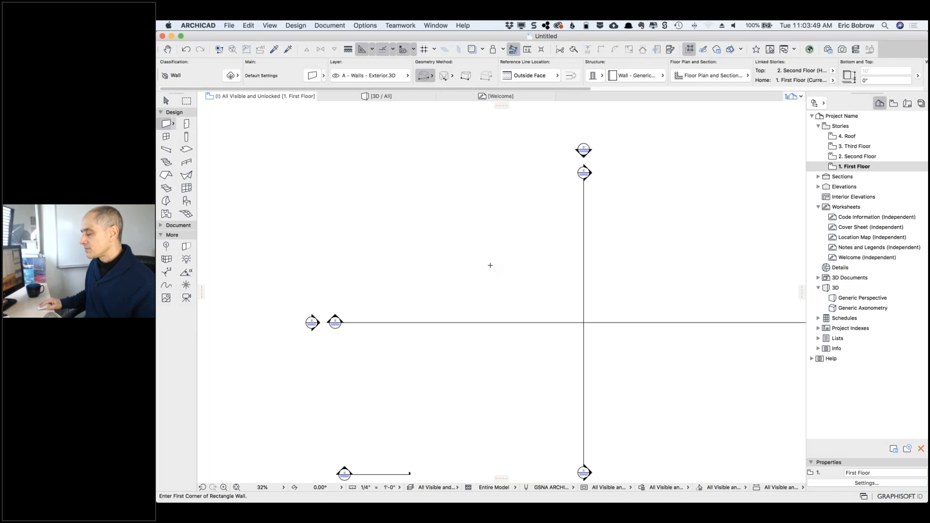
Step: Draw a rectangle of generic exterior walls around the crossing of the two section lines on the First Floor plan
click(489, 266)
click(661, 367)
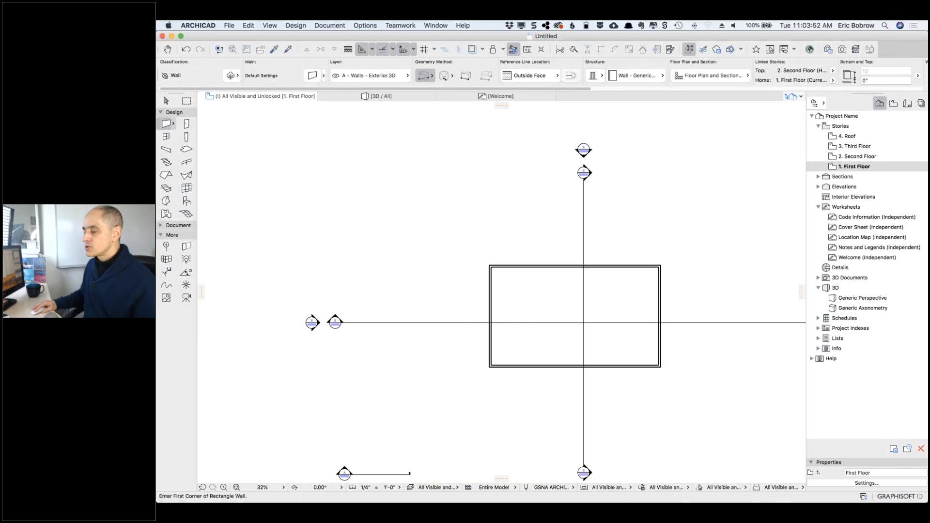
Step: Draw an L-shaped Wood 3 1/2" - Gypsum - Gypsum wall on layer A - Walls - Interior.3D, closing off the rectangle's lower-left corner, second leg about 12'-5"
click(407, 79)
click(496, 352)
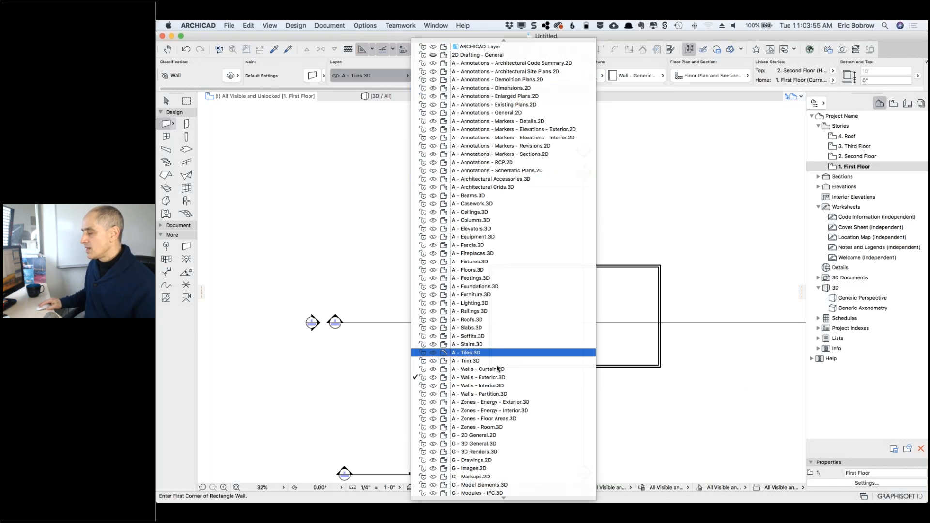
click(479, 385)
click(662, 75)
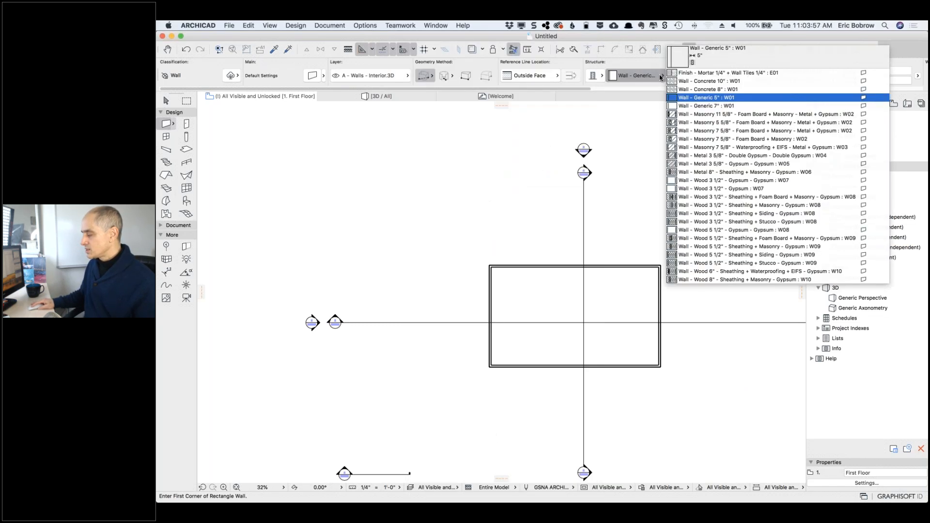
click(710, 181)
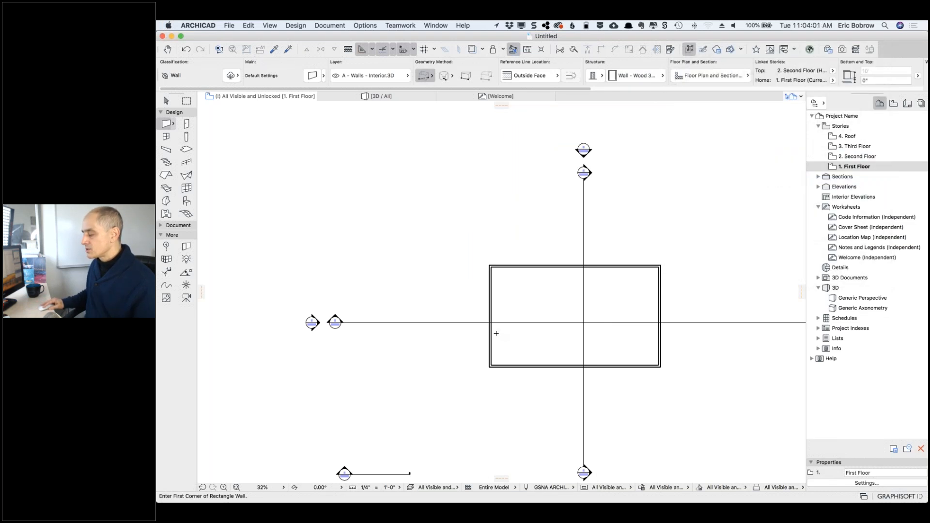
click(490, 308)
click(425, 75)
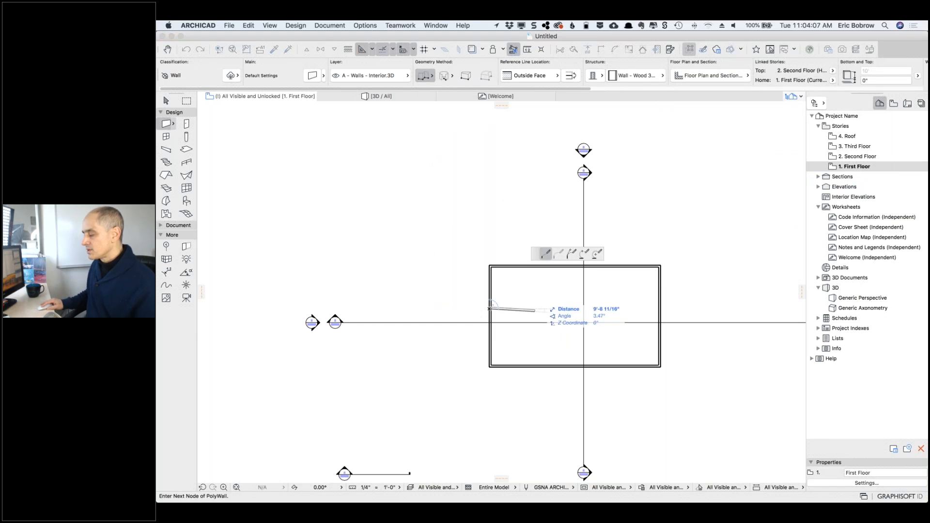
click(535, 309)
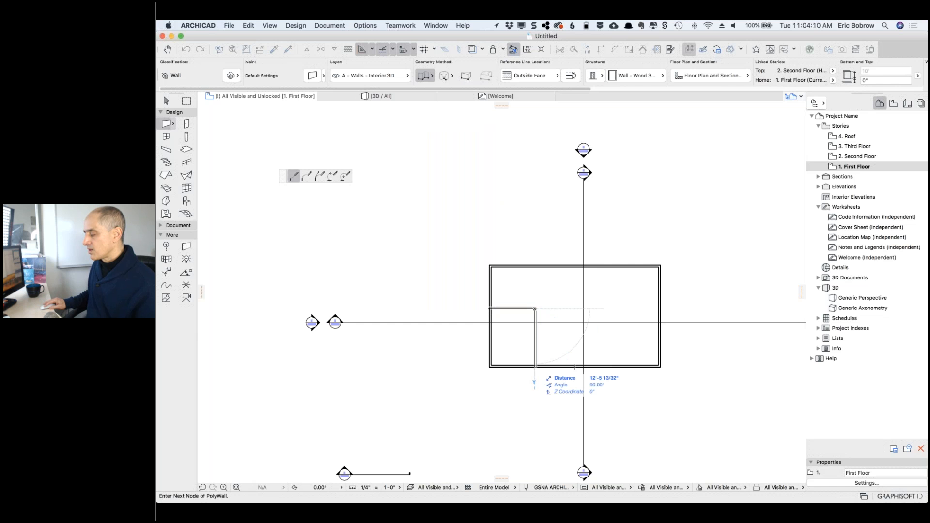
double_click(535, 367)
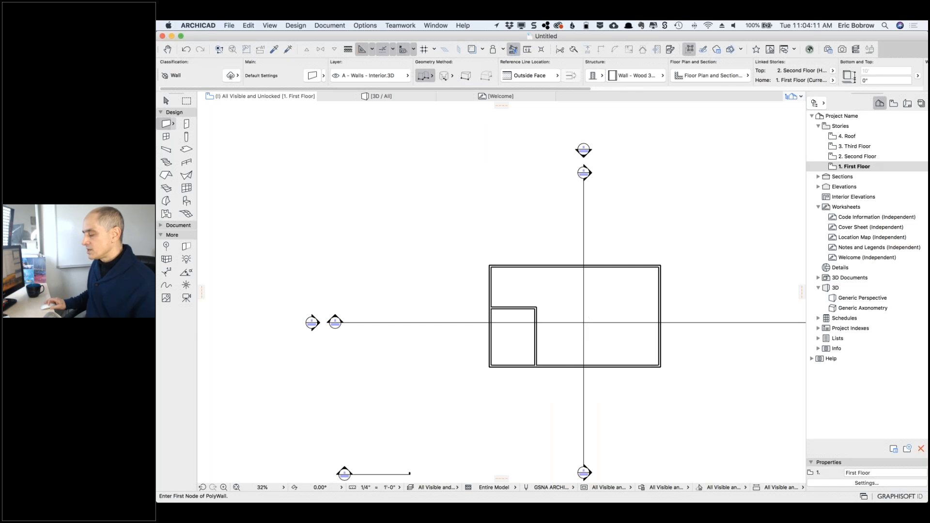
Step: Select the two walls meeting at the lower interior-to-exterior junction and open the Building Materials settings
scroll(535, 368, up, 8)
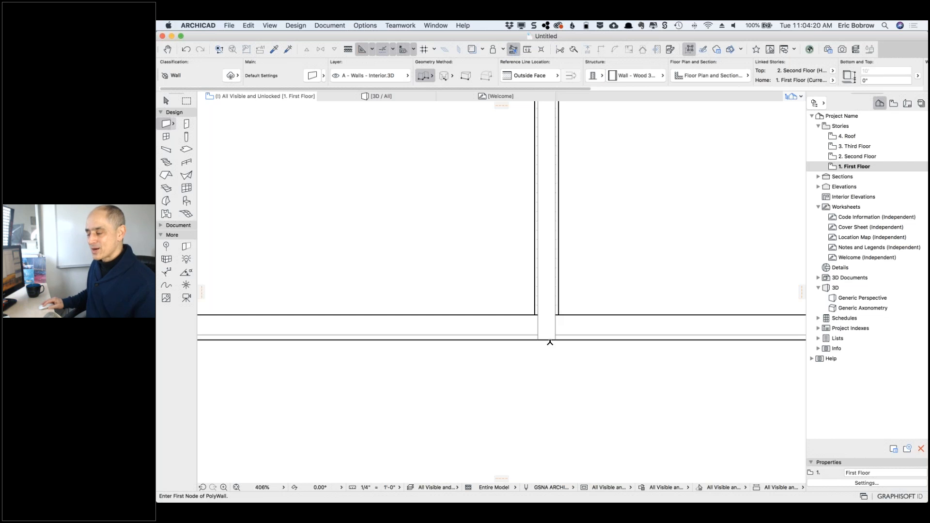
click(166, 101)
drag(470, 233, 662, 427)
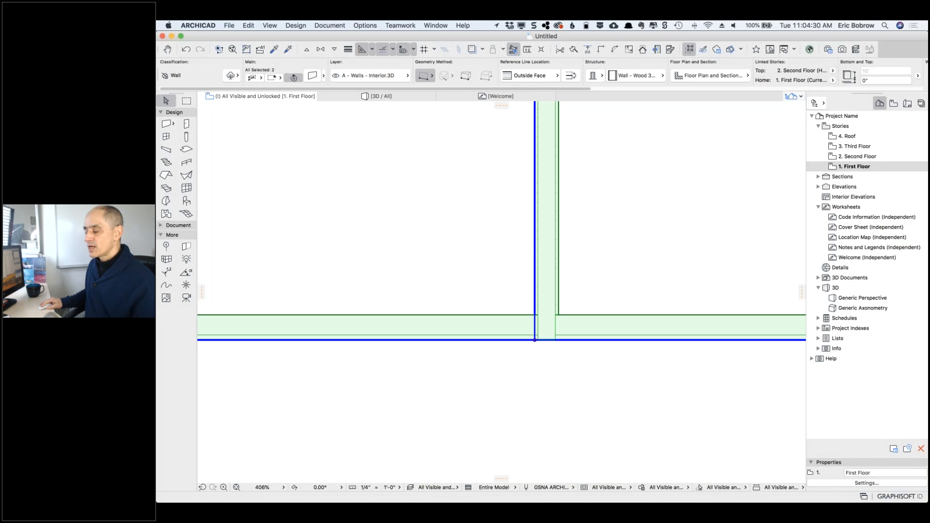
click(364, 26)
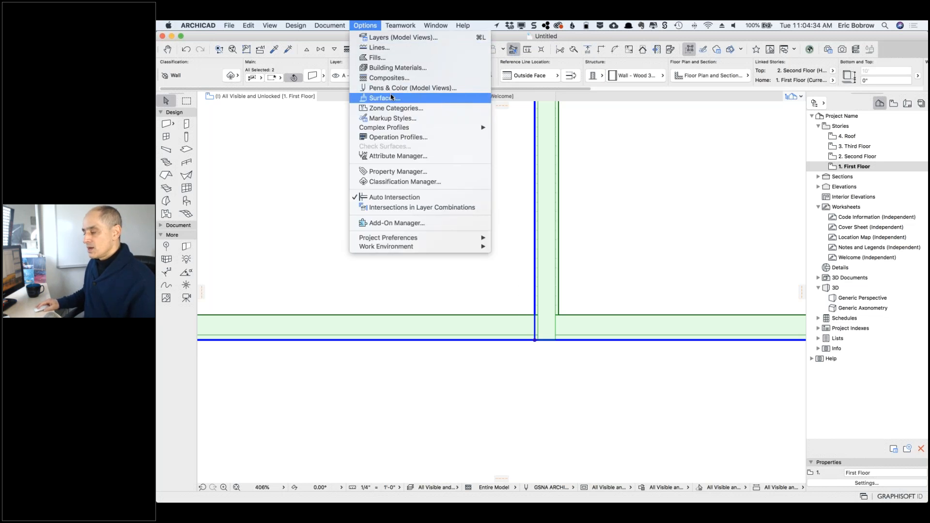
click(395, 69)
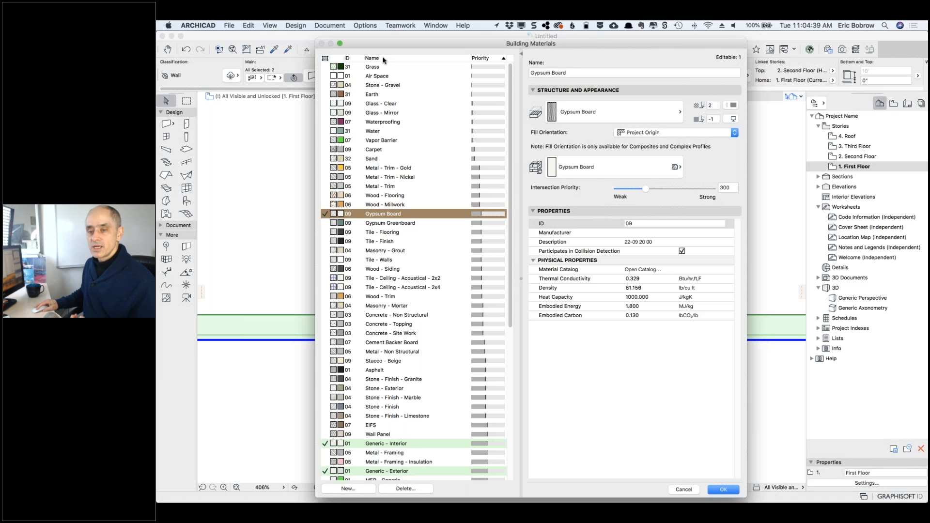
Step: Examine the building materials list sorted by name and by priority, with the dialog moved aside from the wall junction
click(378, 58)
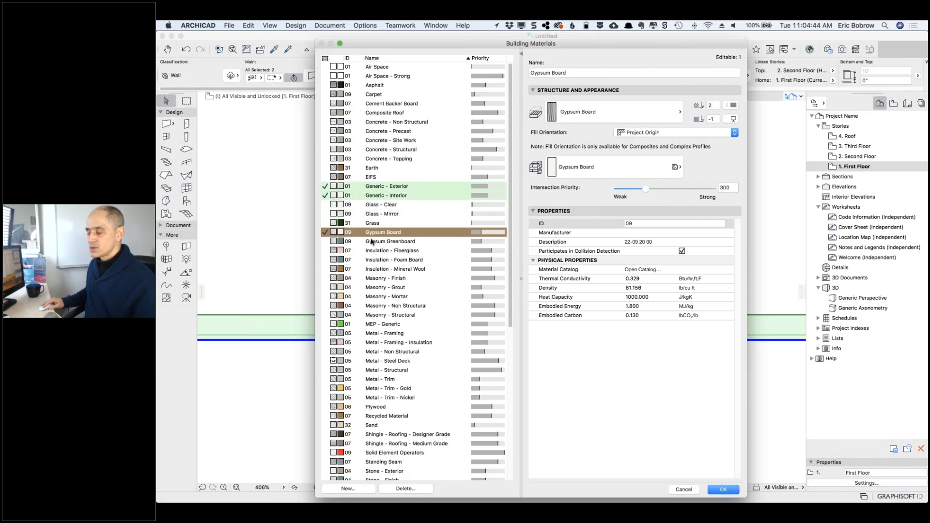
scroll(387, 352, down, 5)
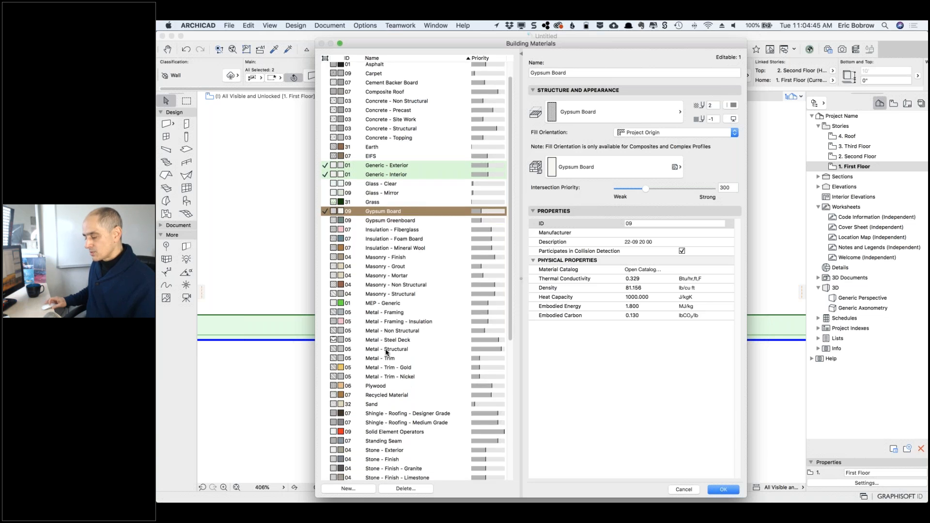
scroll(387, 352, down, 5)
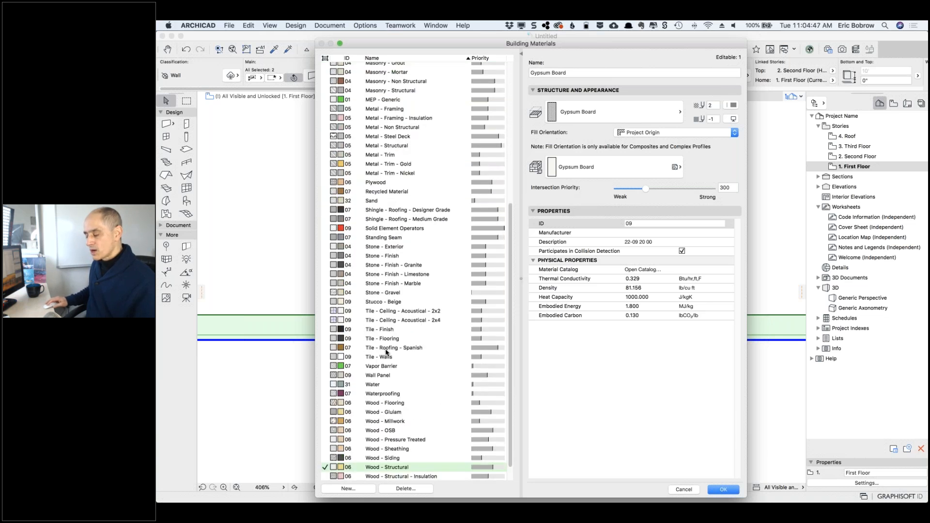
scroll(410, 394, up, 10)
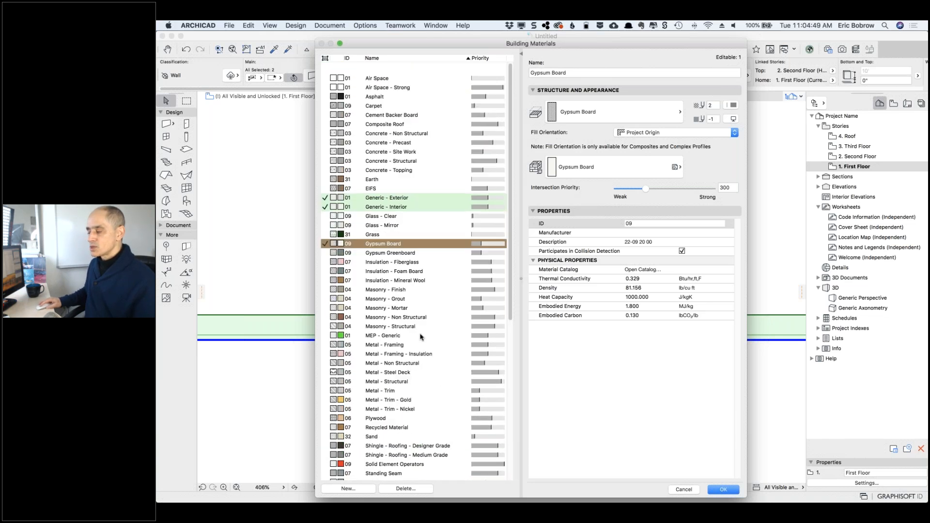
click(482, 59)
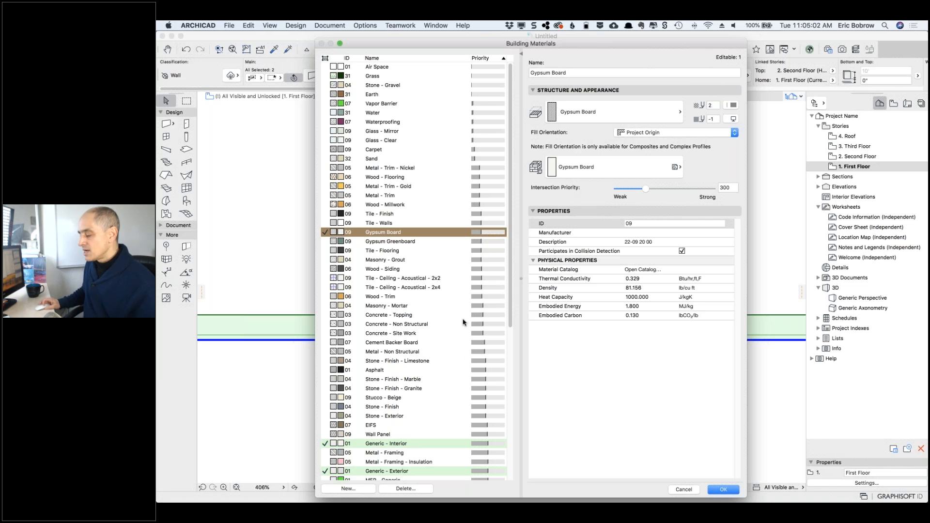
scroll(463, 322, down, 5)
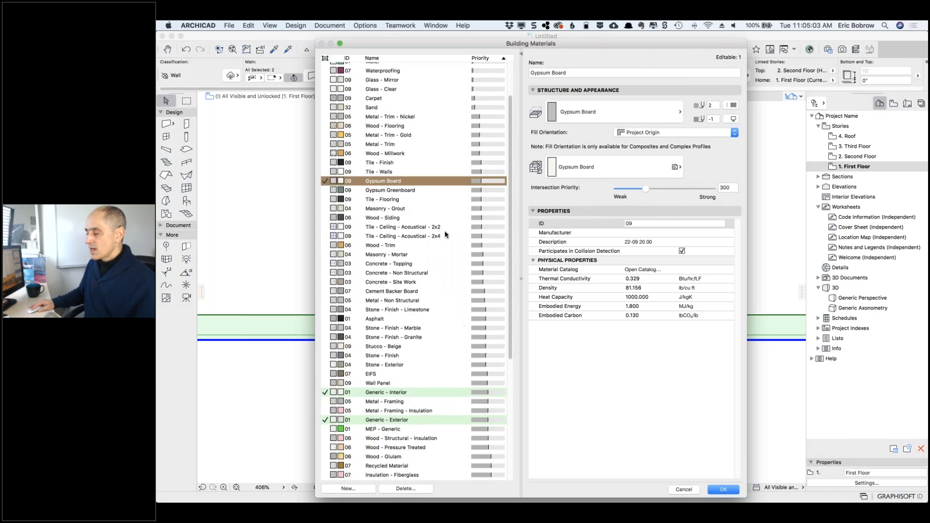
drag(428, 48, 713, 43)
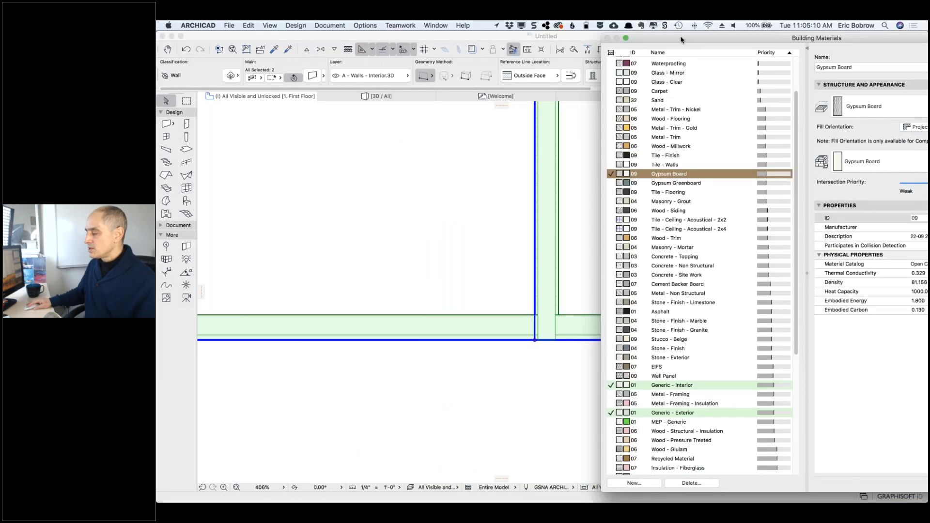
drag(681, 39, 485, 39)
scroll(555, 264, down, 10)
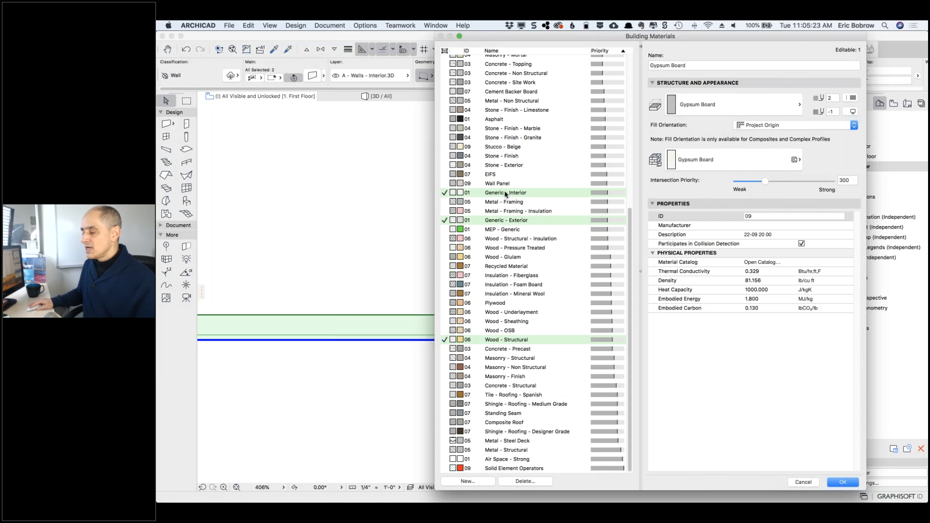
Step: Move Generic - Interior directly after Wood - Structural in the priority order, accept the building materials change and deselect the walls
drag(507, 195, 498, 355)
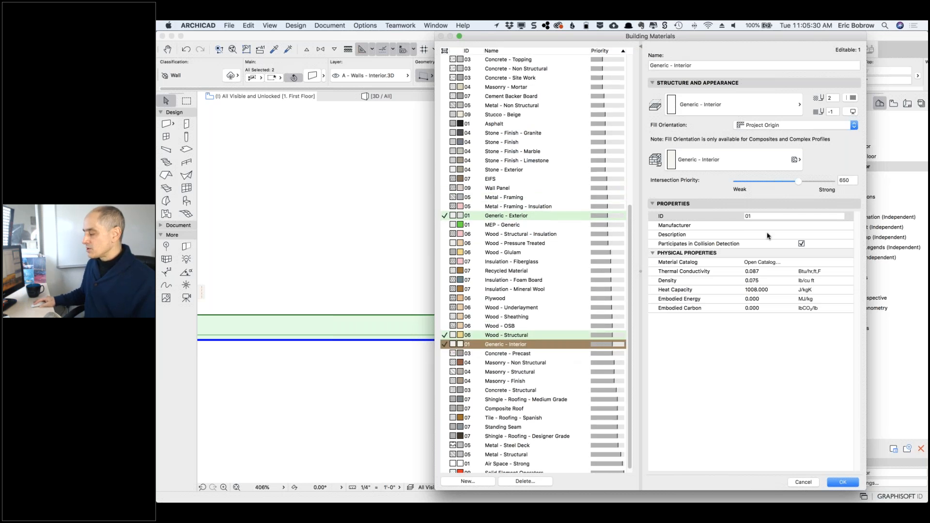
click(544, 335)
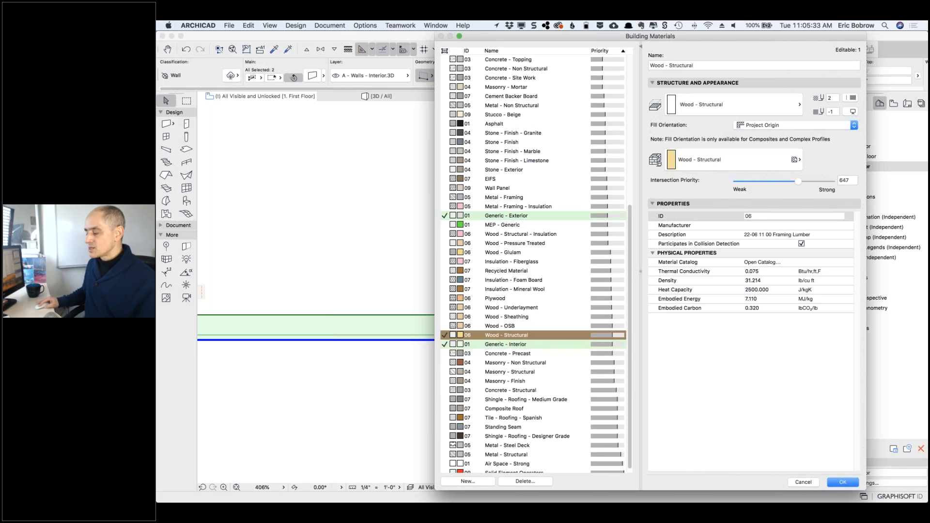
click(544, 344)
click(837, 480)
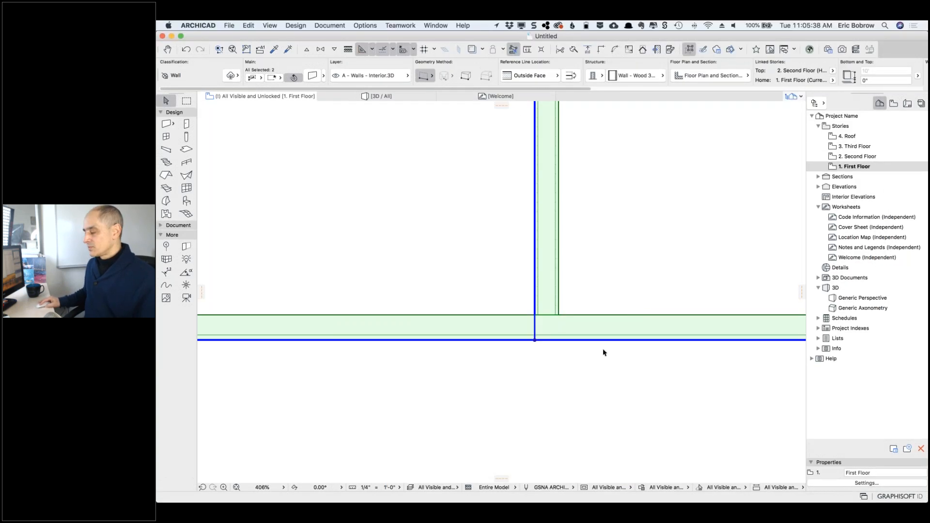
key(Escape)
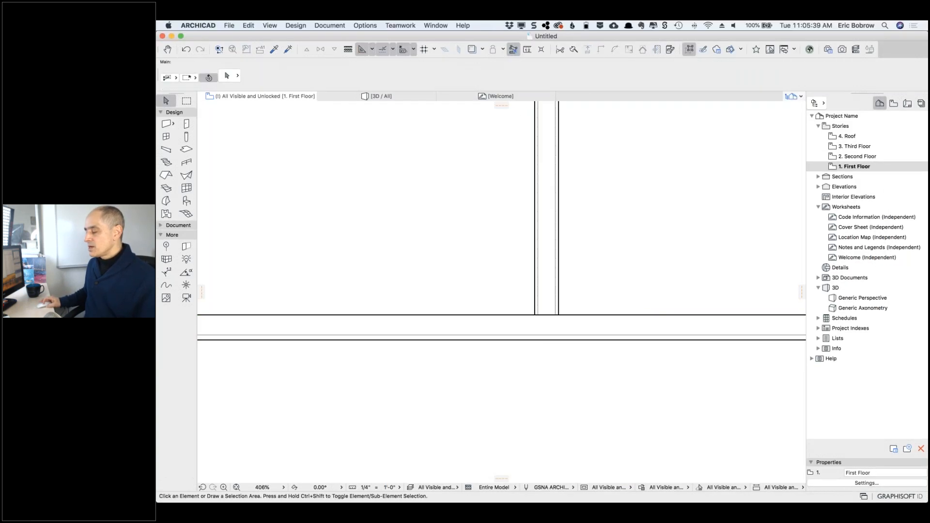
Step: Select all walls except the two interior ones and open the composite structure choices for them
scroll(528, 322, down, 10)
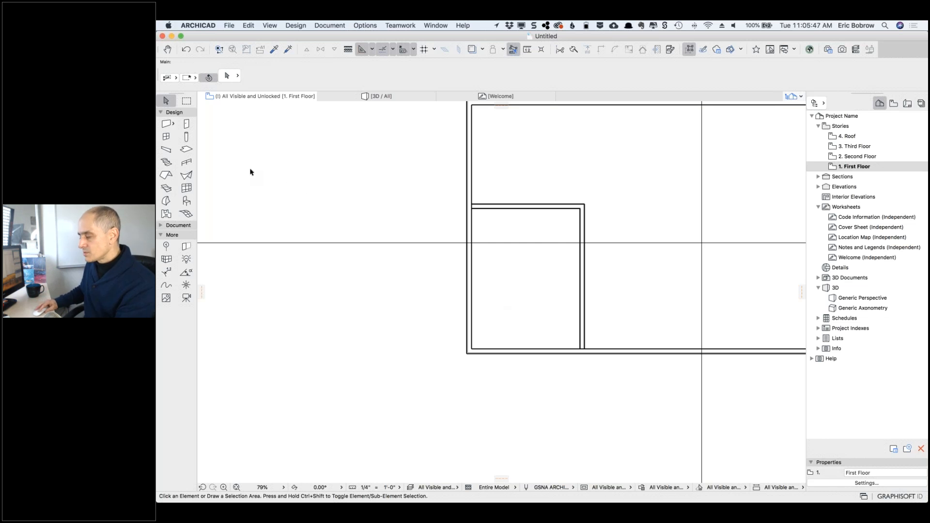
click(166, 124)
key(super+a)
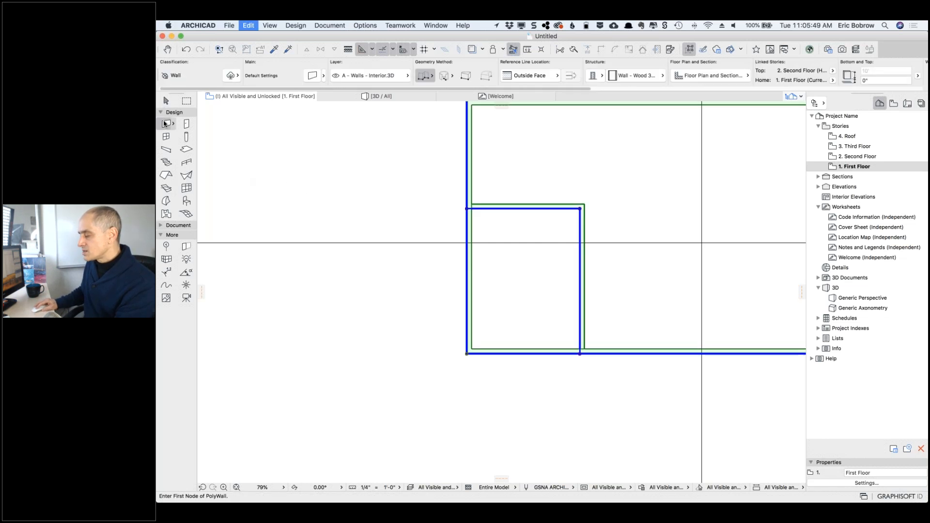
shift+click(528, 209)
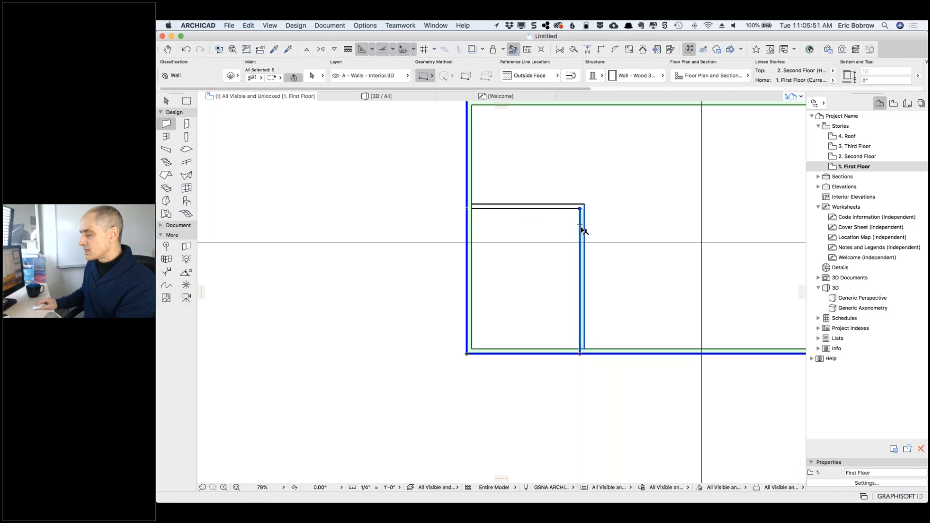
shift+click(581, 228)
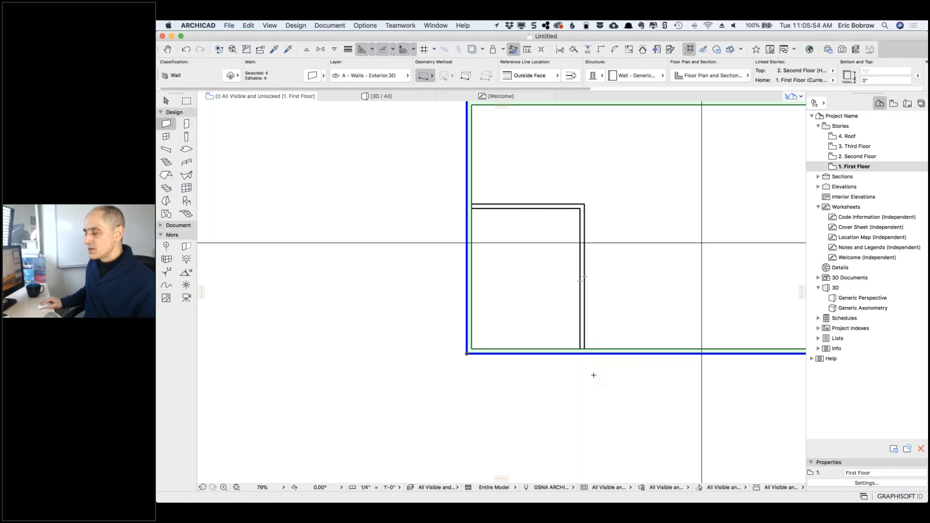
click(653, 79)
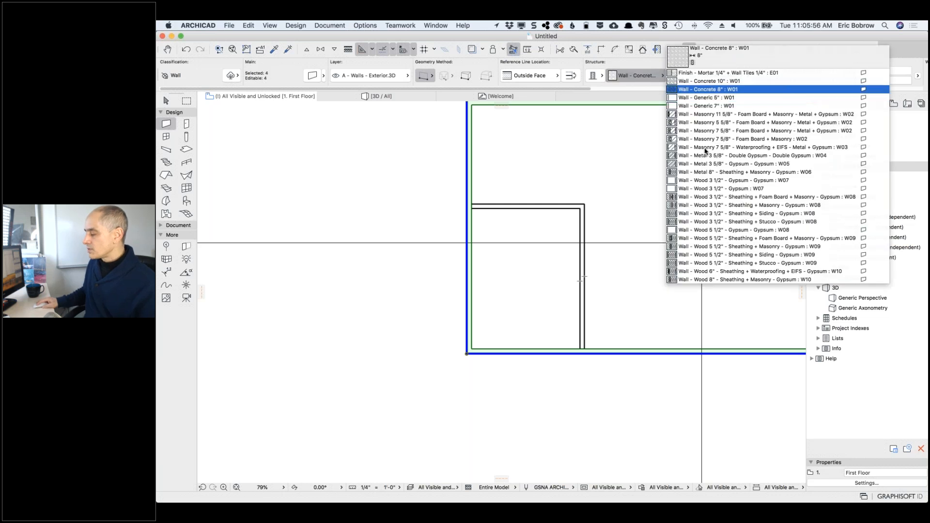
Step: Assign the composite Wall - Wood 6" - Sheathing + Waterproofing + EIFS - Gypsum : W10 to the four selected exterior walls
click(745, 272)
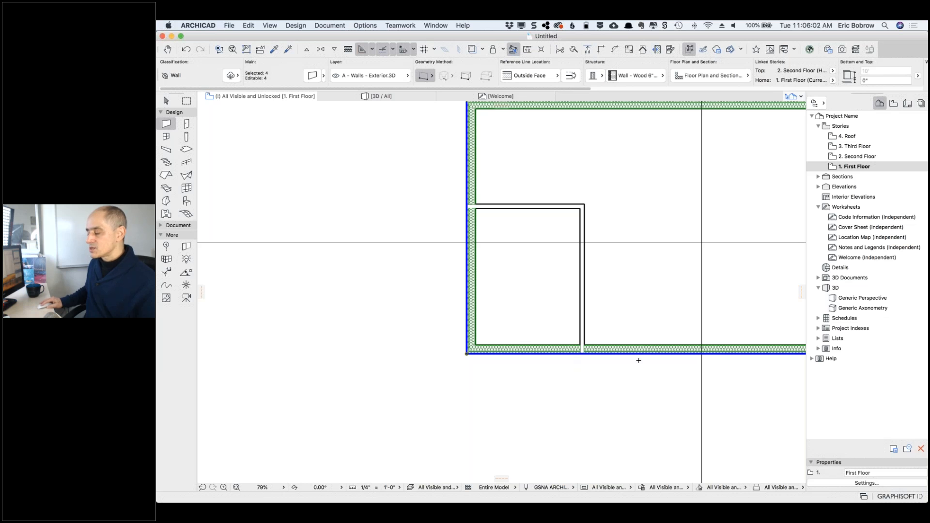
scroll(616, 362, up, 10)
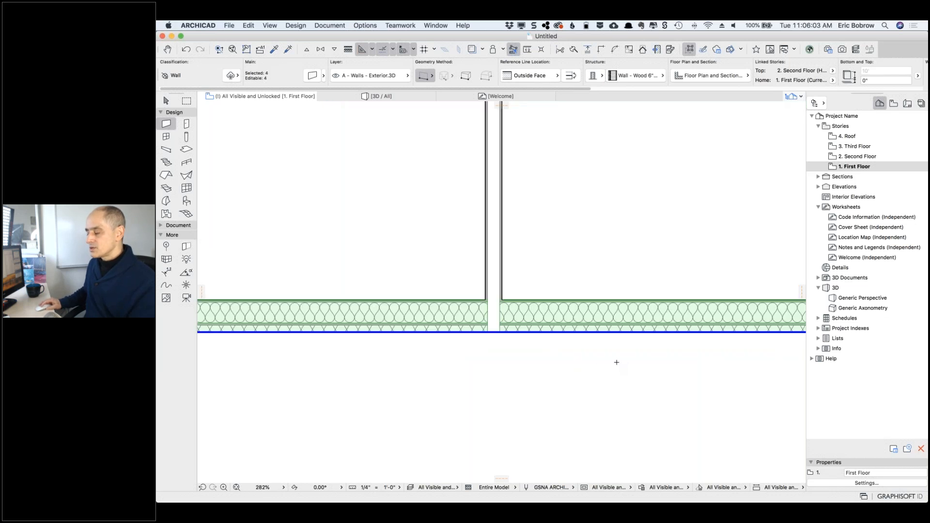
Step: Add the interior partition to the selection and raise the building material Wood - Structural - Insulation above Generic - Interior, to intersection priority 650
shift+click(493, 218)
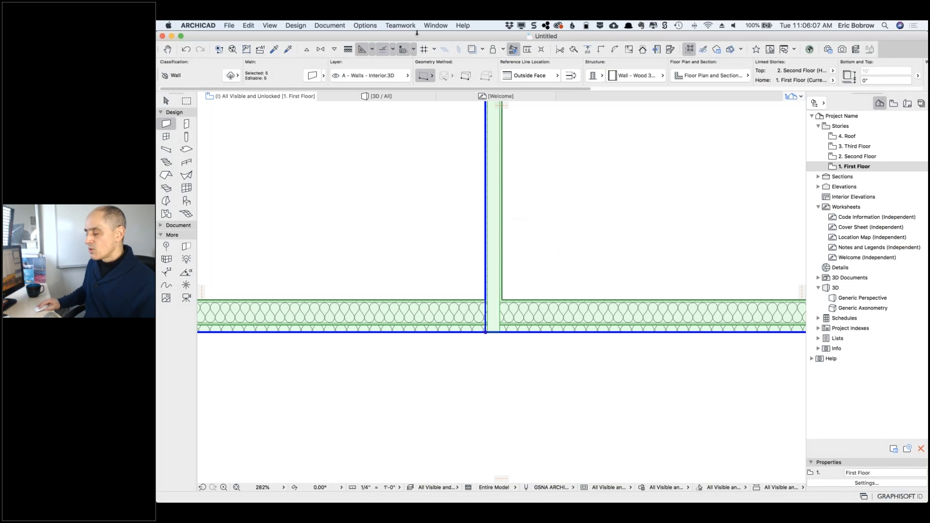
click(365, 25)
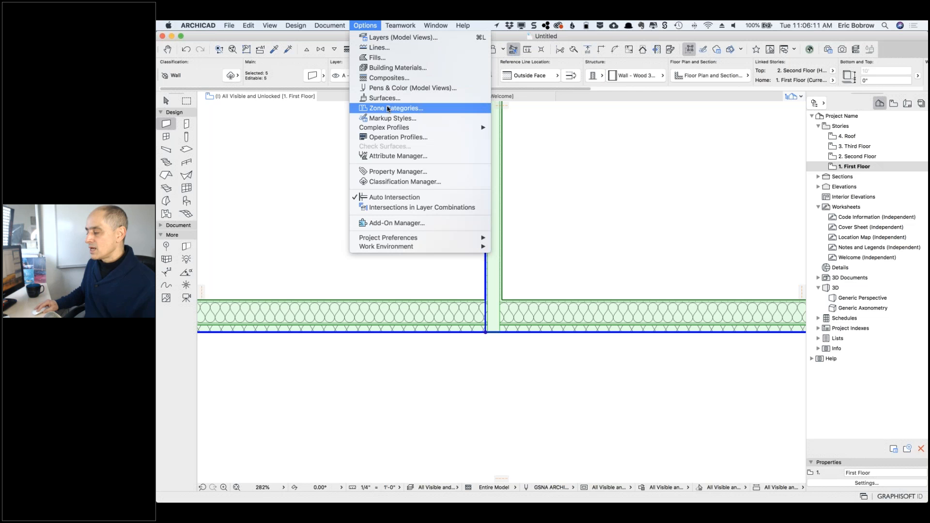
click(393, 71)
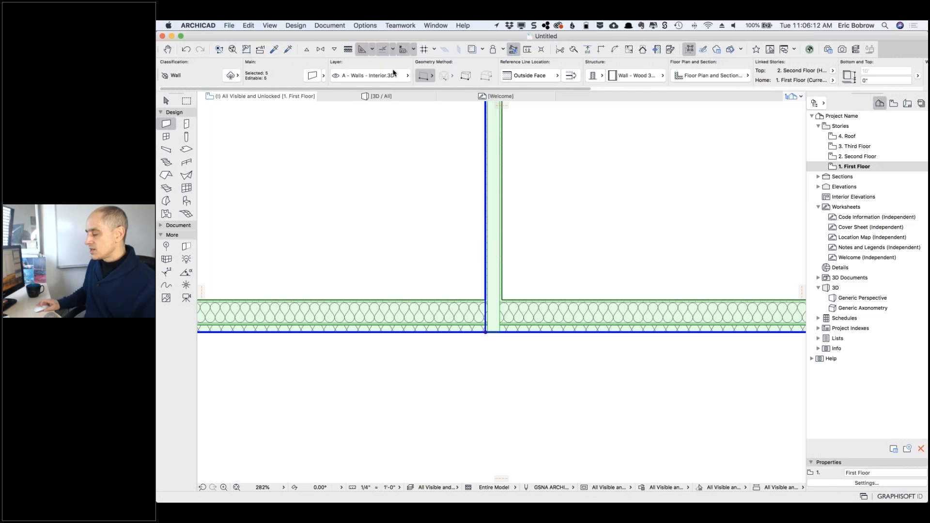
scroll(547, 259, down, 5)
scroll(547, 260, down, 10)
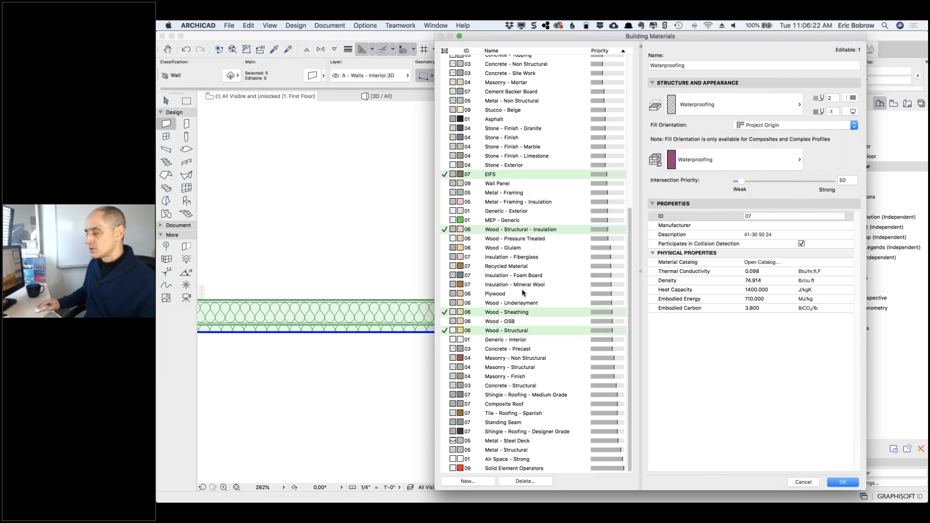
drag(532, 234, 525, 334)
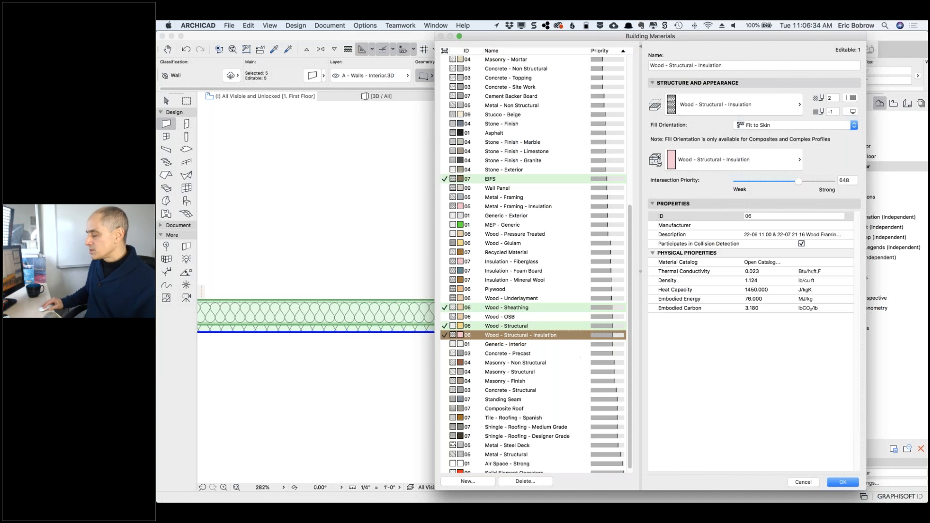
drag(557, 338, 561, 346)
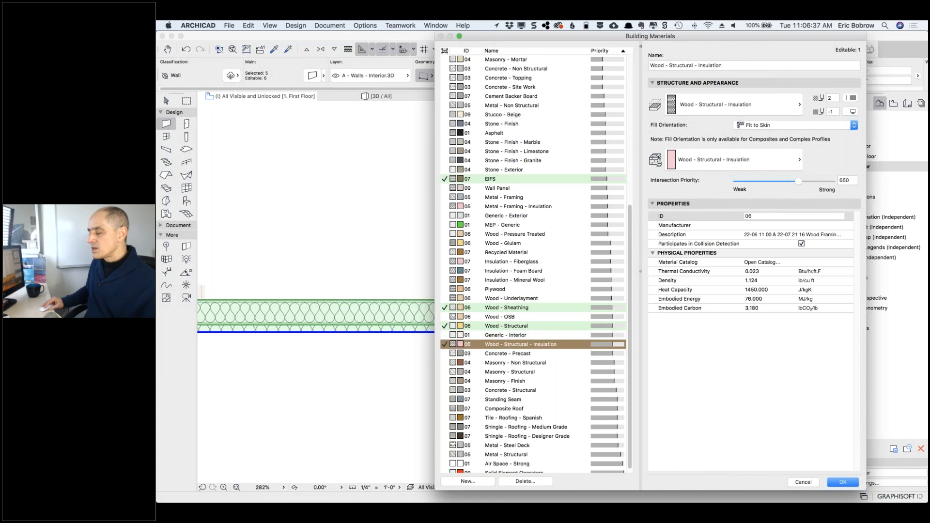
click(841, 481)
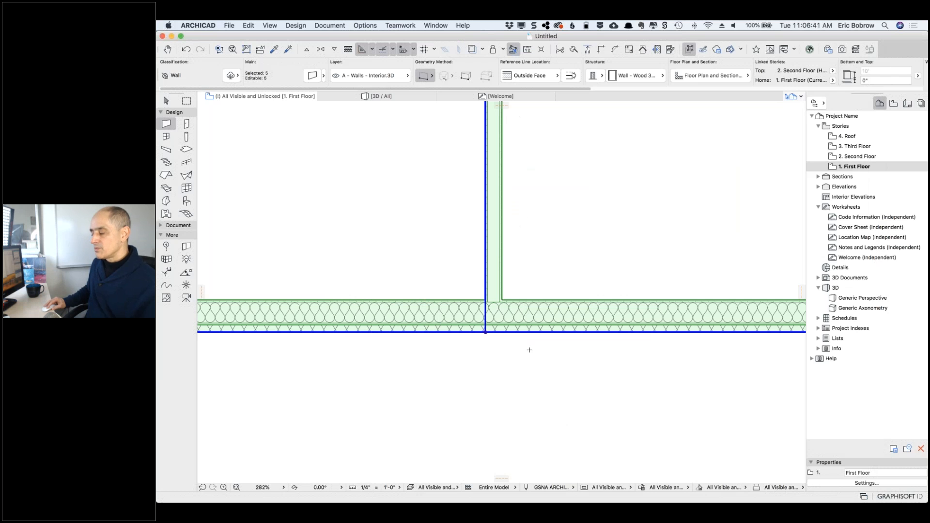
key(Escape)
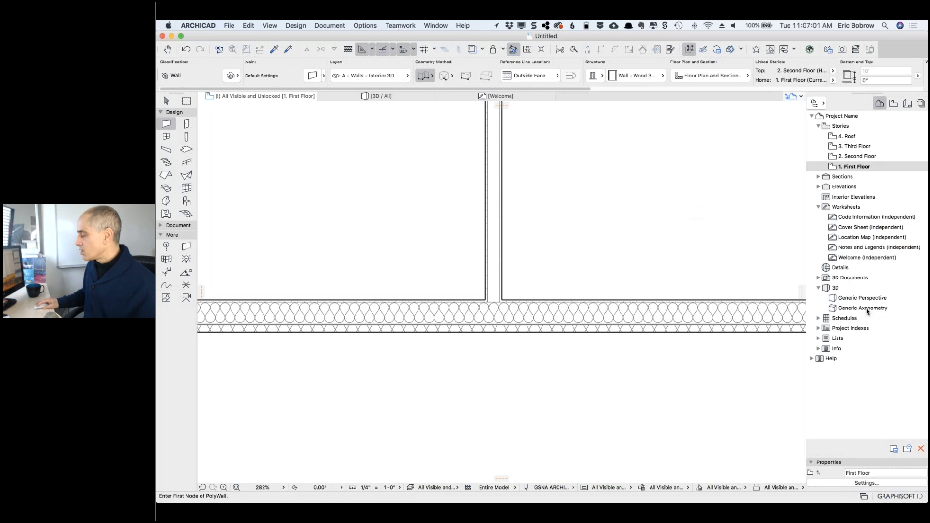
Step: Open Building Section B and examine the exterior wall's layers in section
click(818, 177)
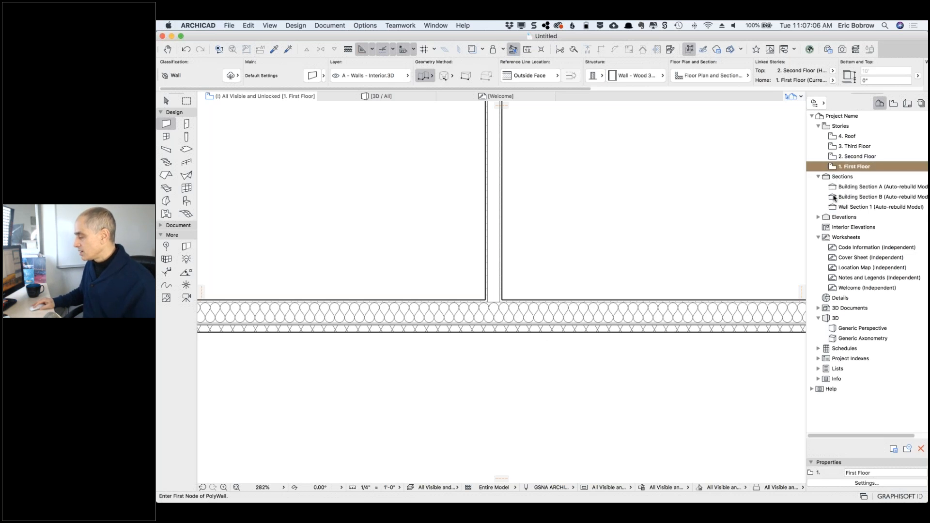
click(834, 197)
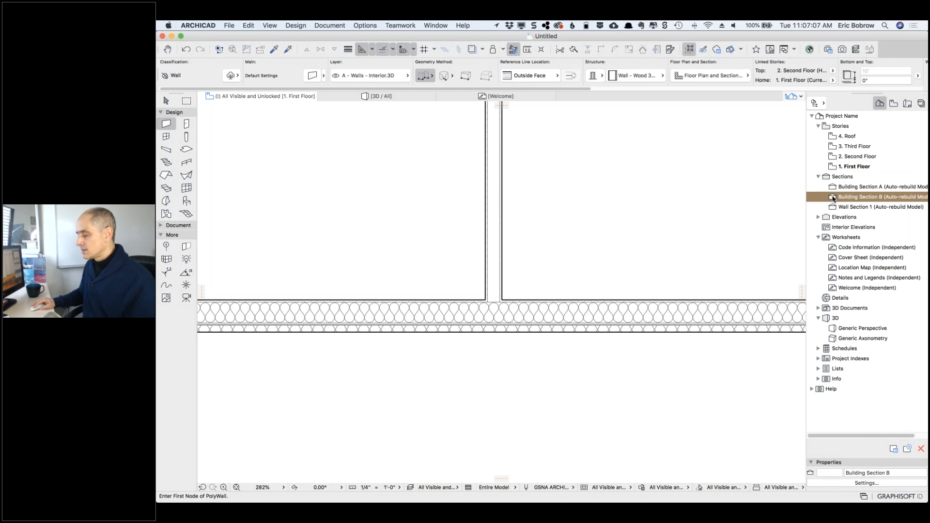
double_click(833, 198)
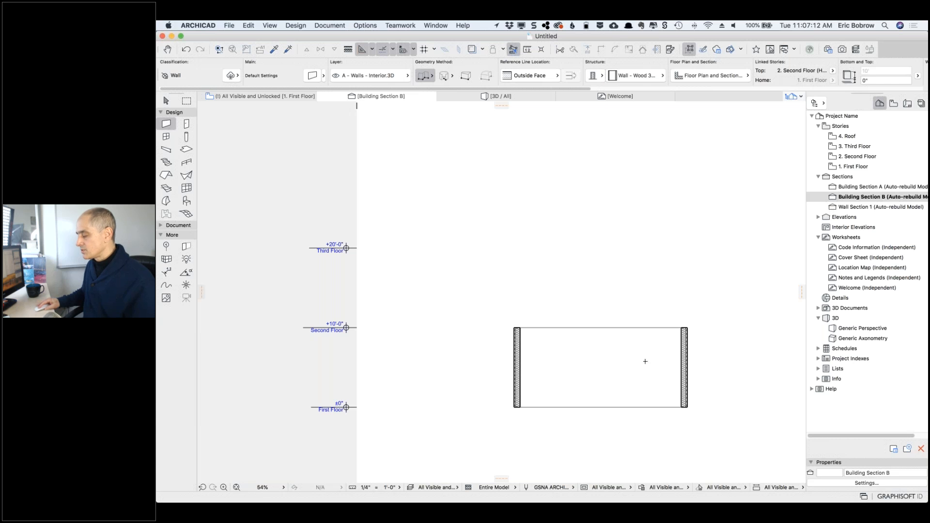
scroll(566, 410, up, 5)
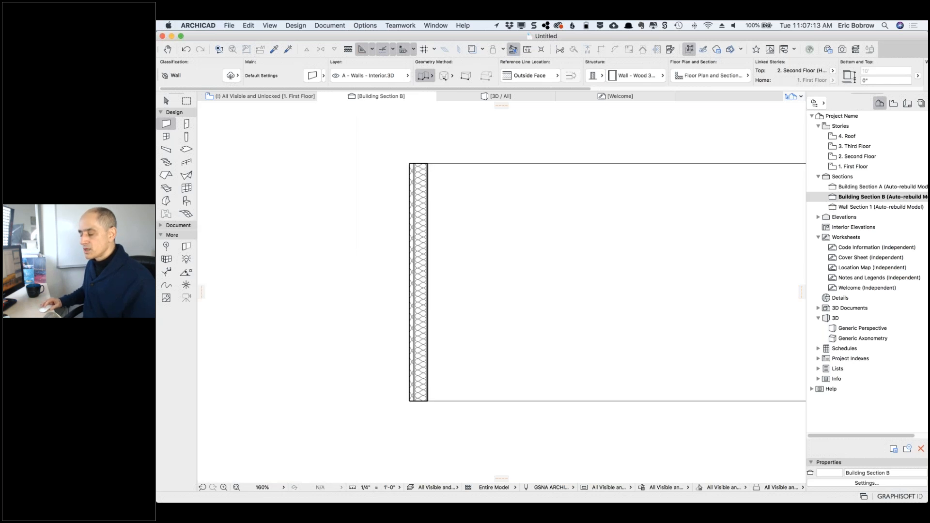
Step: Draw a rectangular First Floor slab between the exterior walls' outer corners with the composite Floor - Concrete 4" - Hardwood + OSB + Flooring - Gravel : F01
click(295, 97)
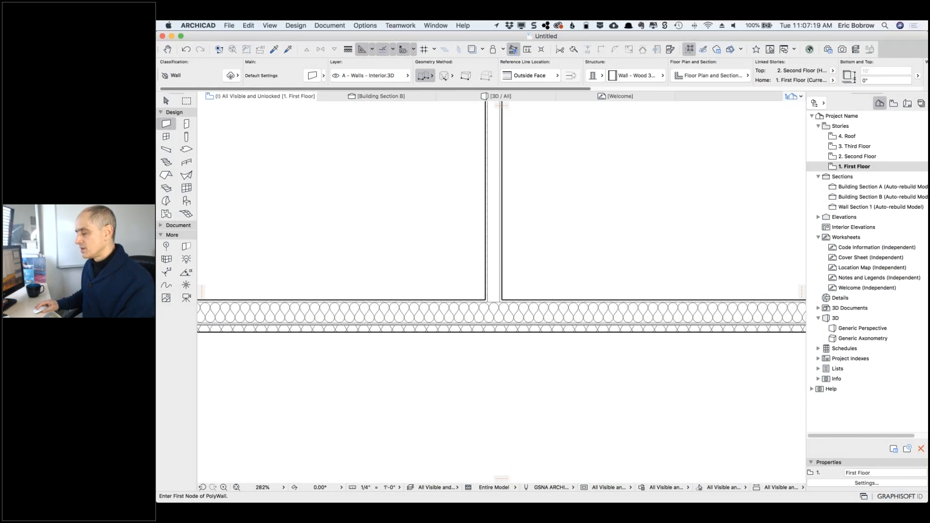
scroll(521, 165, down, 7)
scroll(512, 238, up, 5)
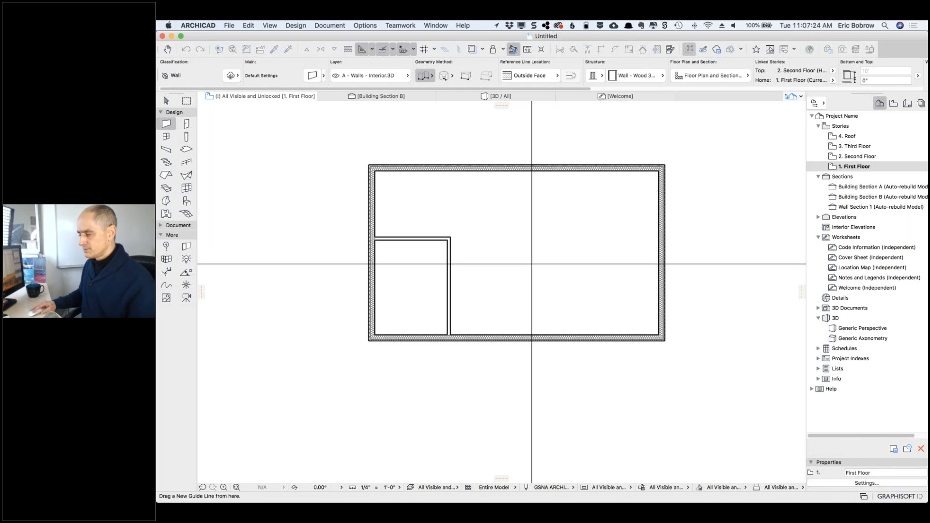
click(188, 149)
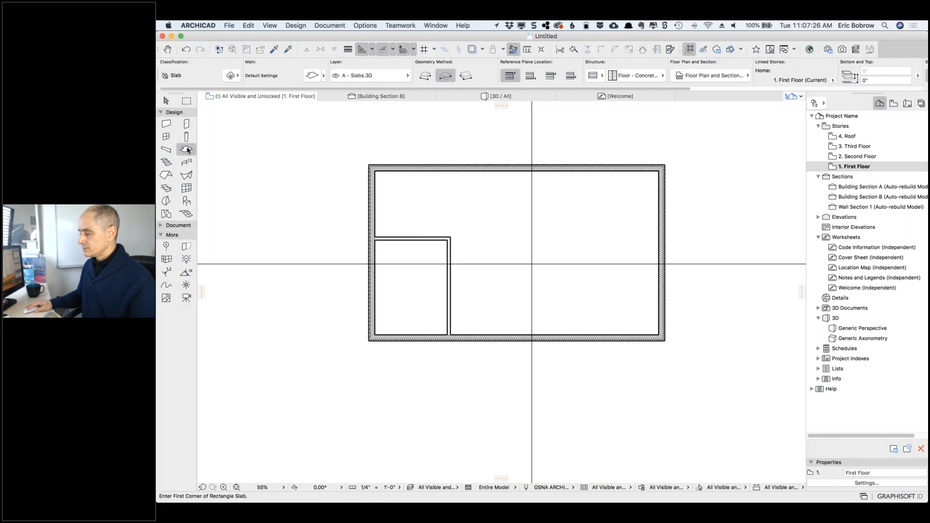
click(662, 76)
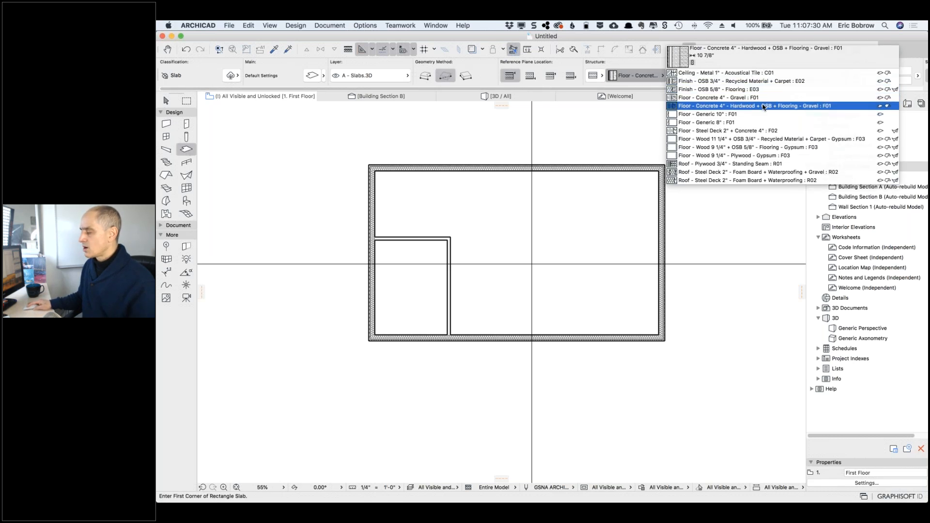
click(813, 107)
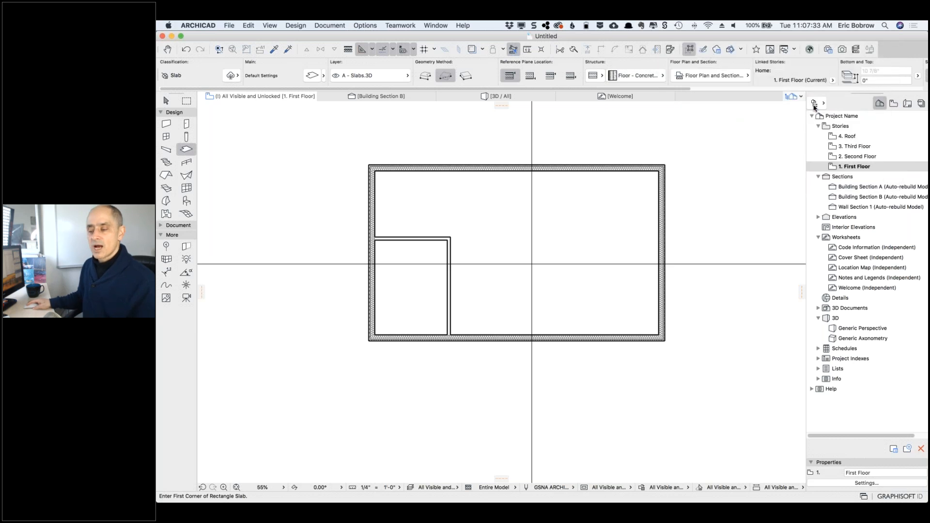
click(368, 165)
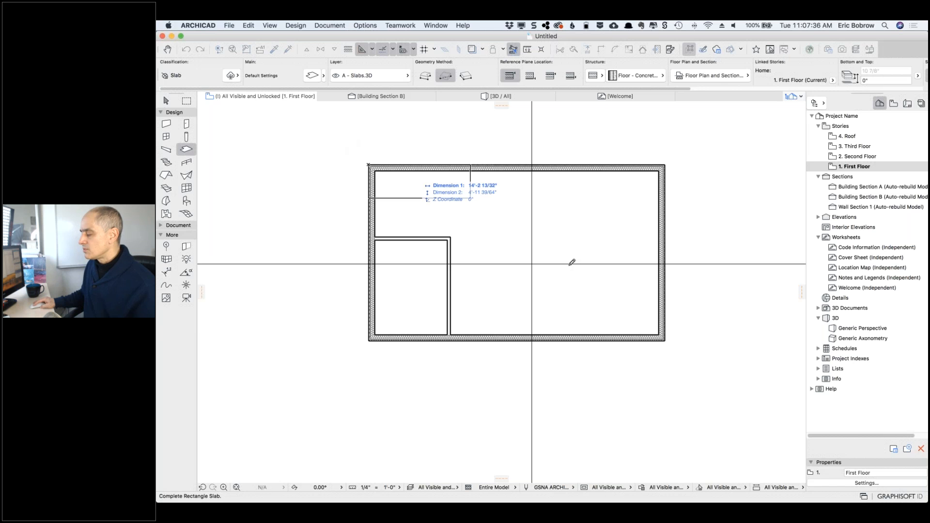
click(665, 340)
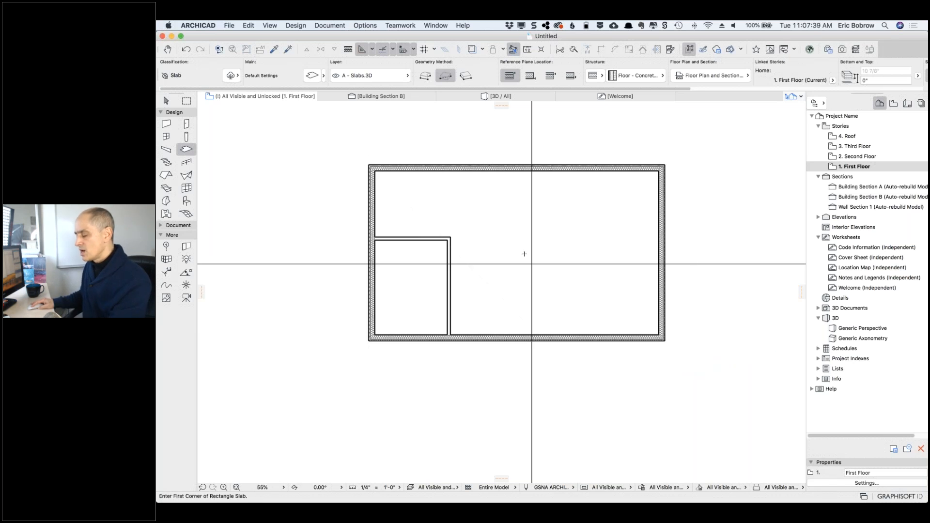
Step: View the building in 3D and examine the slab's exposed layers at the base of an exterior corner
key(F3)
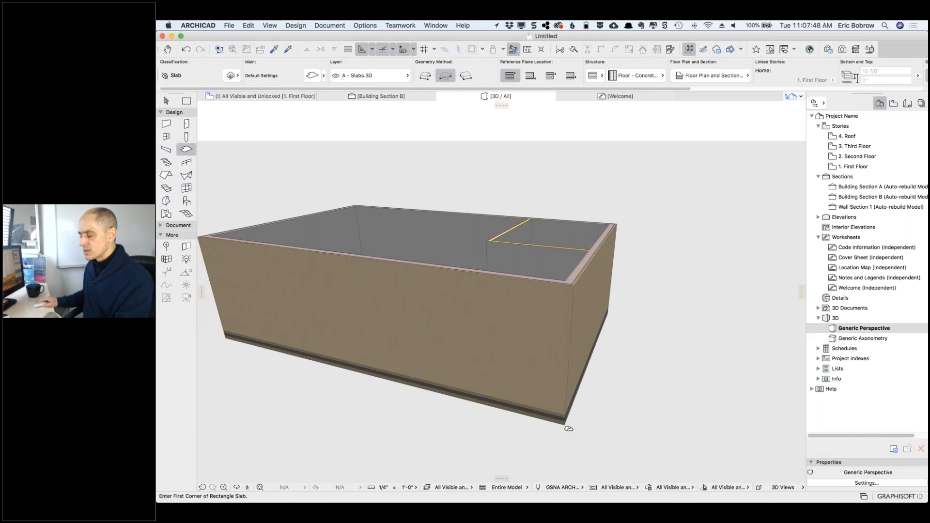
scroll(565, 429, up, 5)
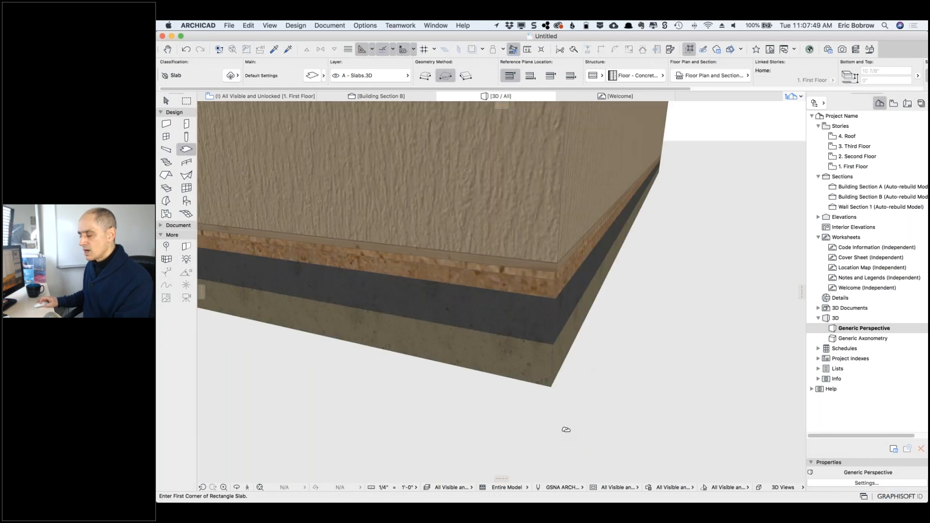
scroll(527, 426, down, 5)
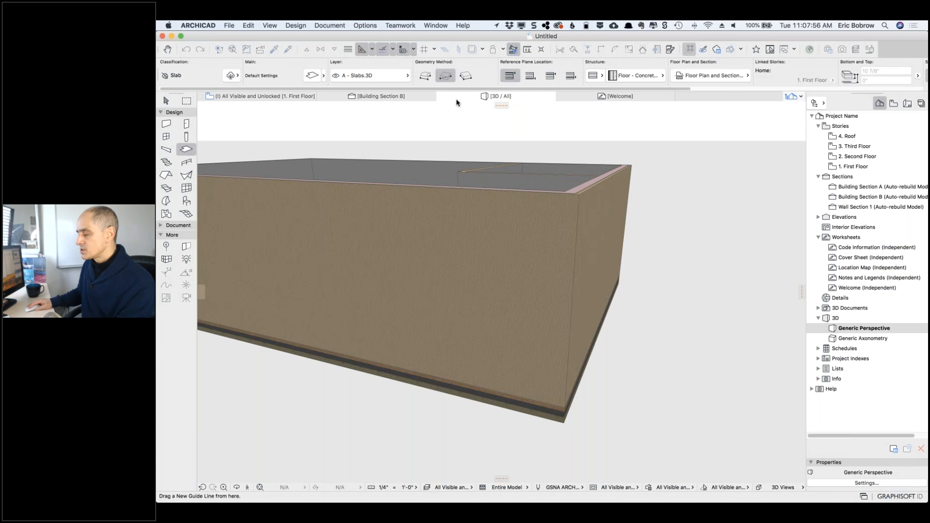
Step: In Building Section B, stretch the base of the cut exterior wall down to the underside of the slab, at -10 7/8"
click(404, 96)
scroll(414, 433, up, 5)
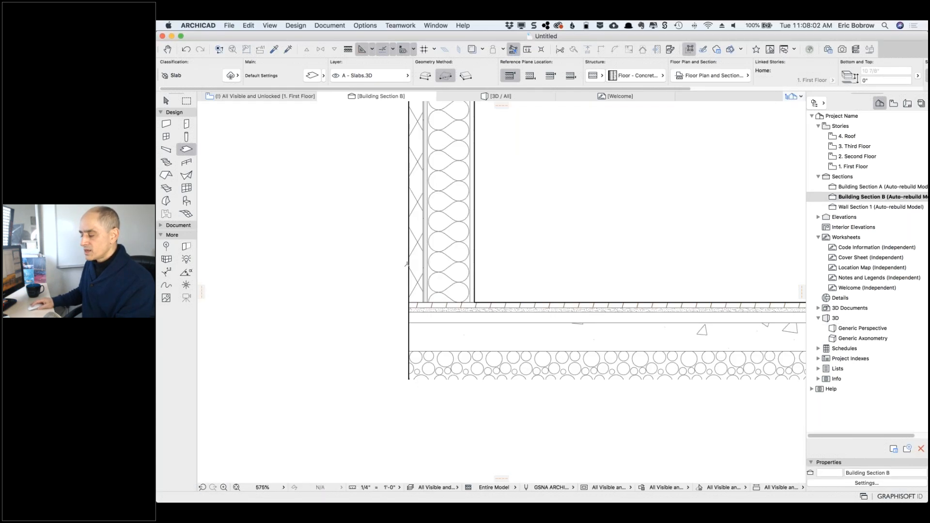
click(425, 280)
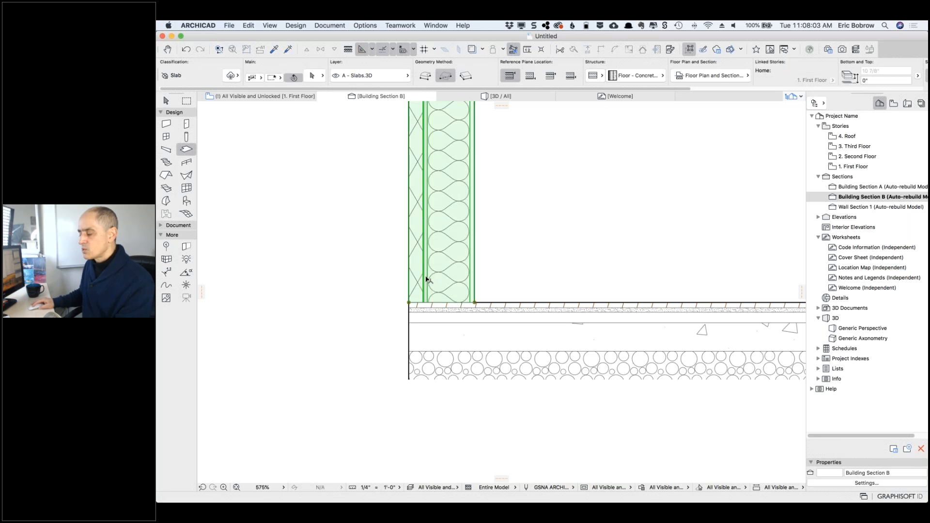
click(409, 302)
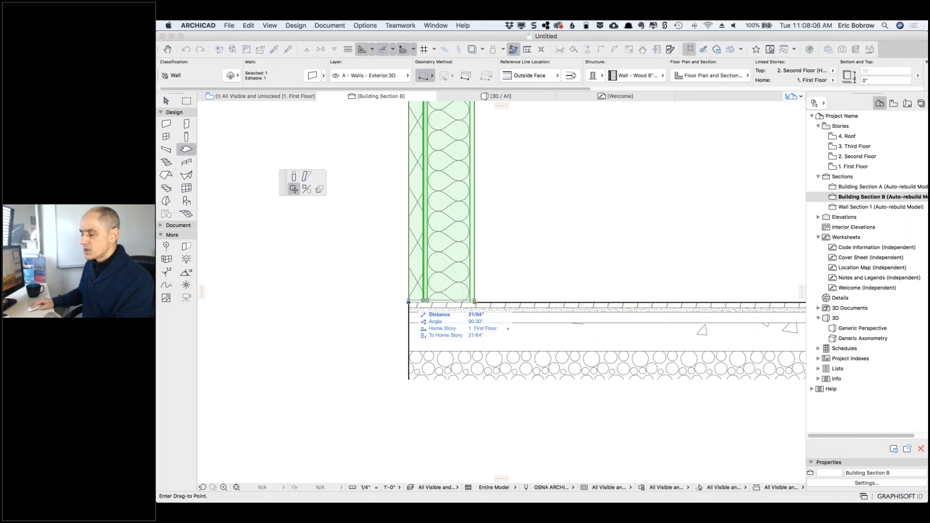
click(302, 177)
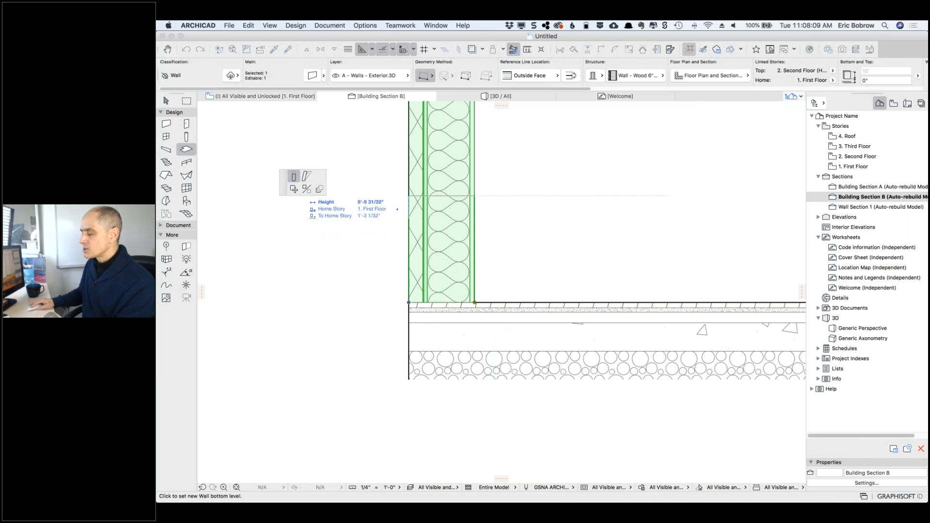
click(409, 378)
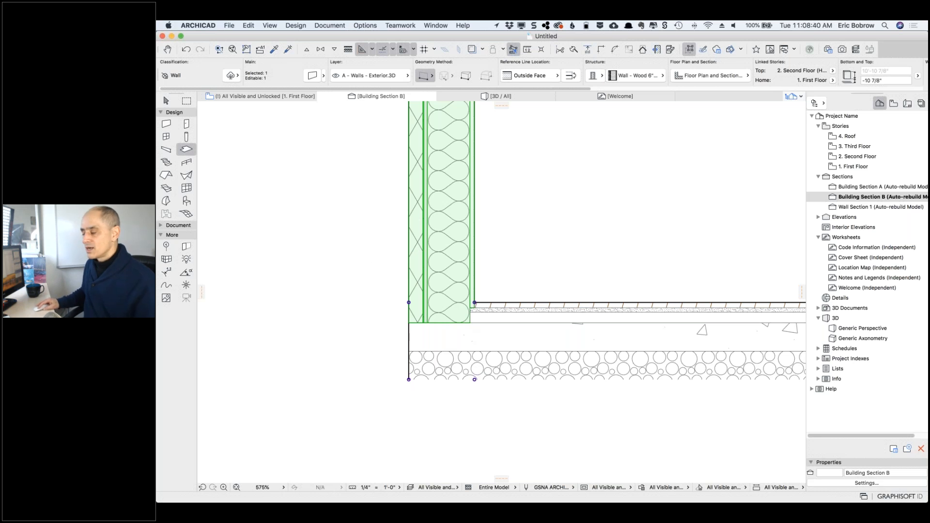
key(Escape)
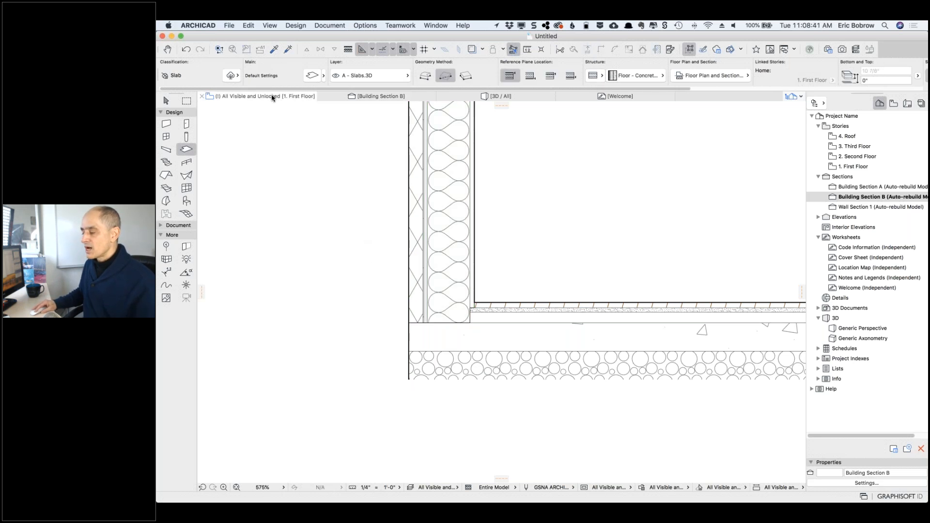
Step: On the First Floor plan, offset all the slab's edges inward to the outer face of the exterior walls' insulated stud layer
click(272, 97)
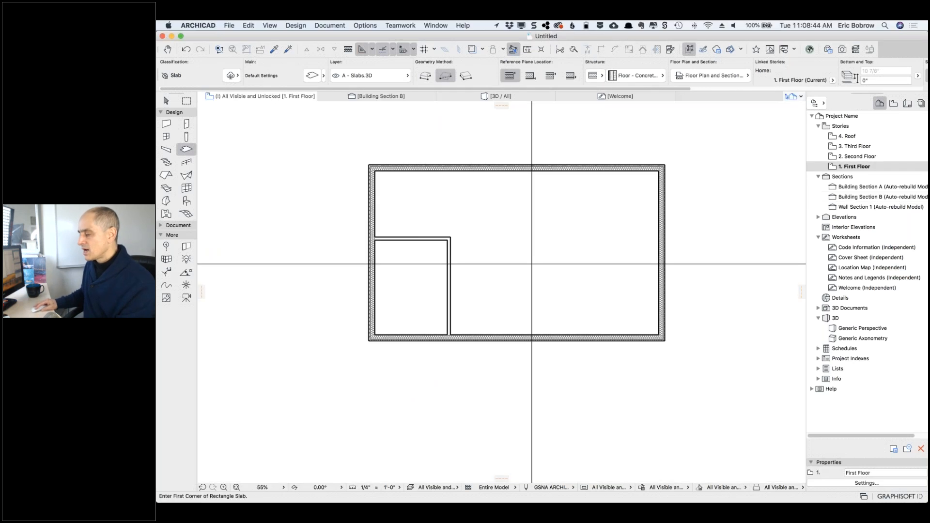
click(666, 342)
scroll(665, 341, up, 10)
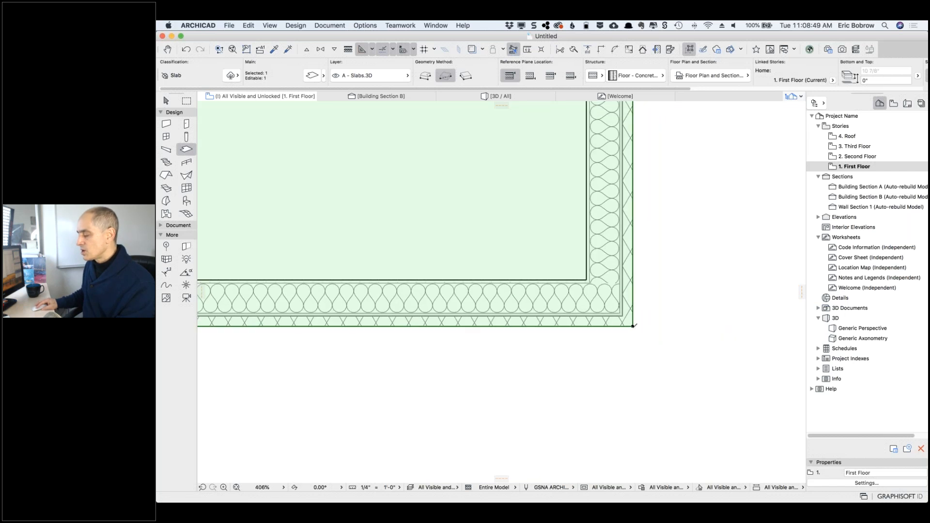
click(633, 326)
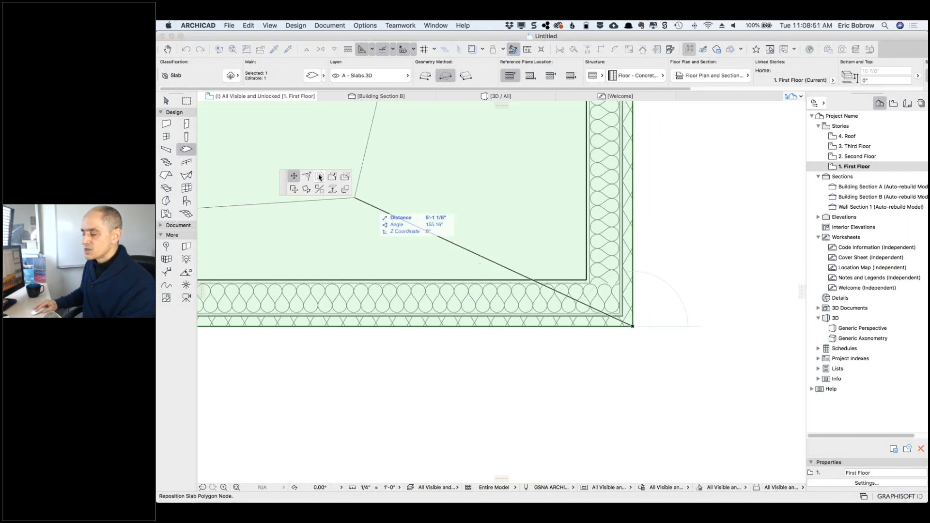
click(319, 177)
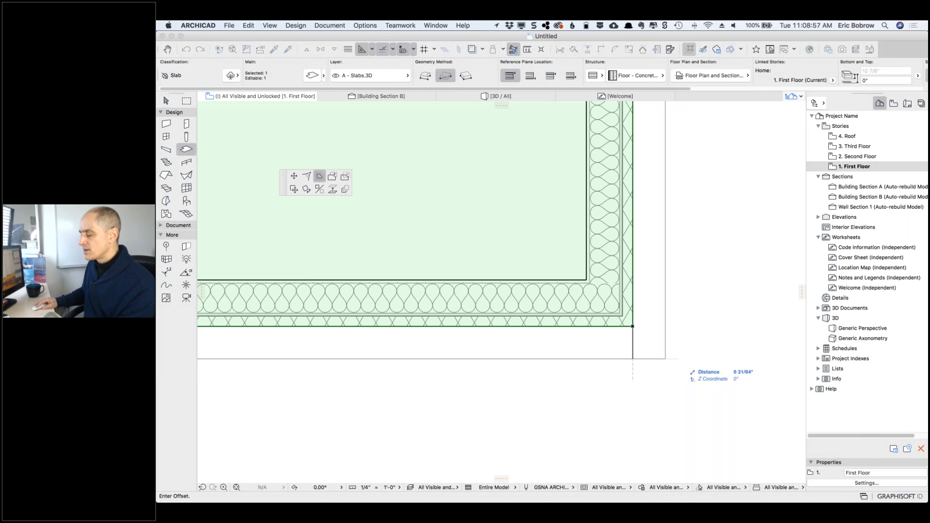
click(620, 312)
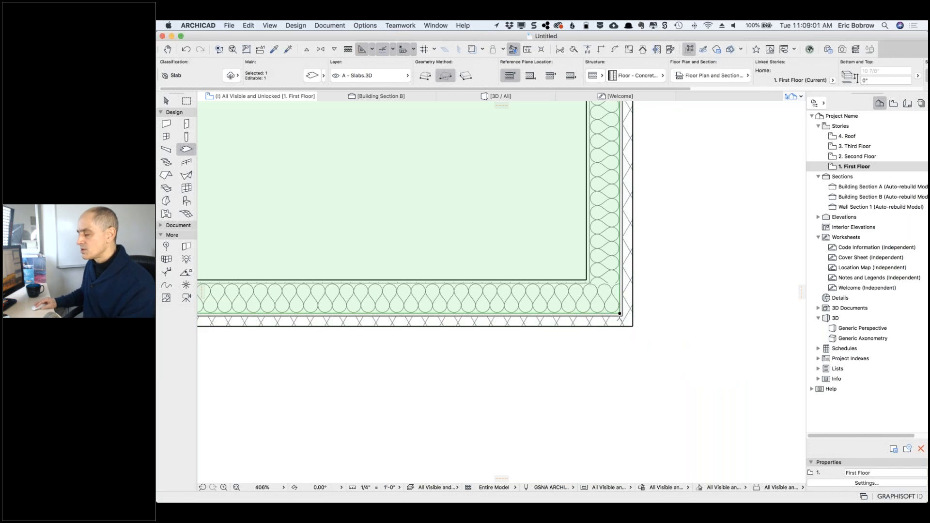
Step: In Building Section B, examine how the slab's layers meet the layers of the cut exterior wall
key(Escape)
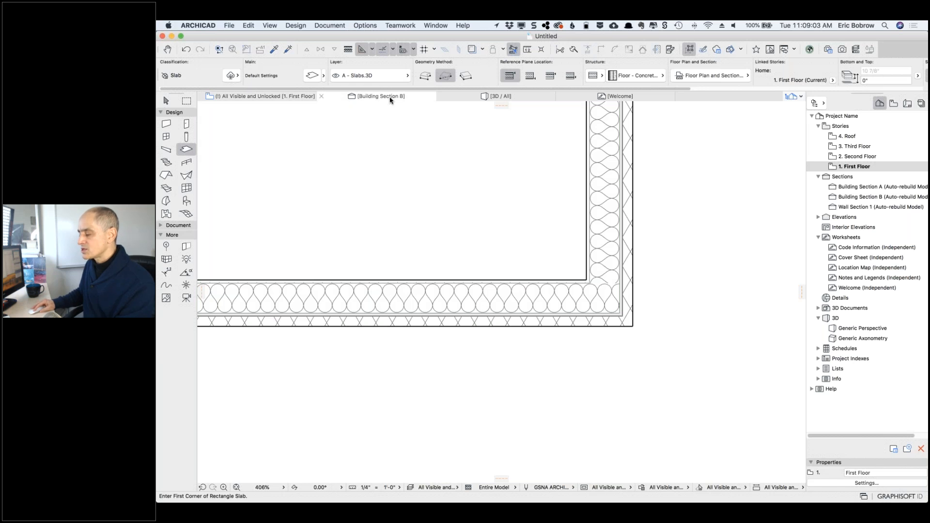
click(390, 97)
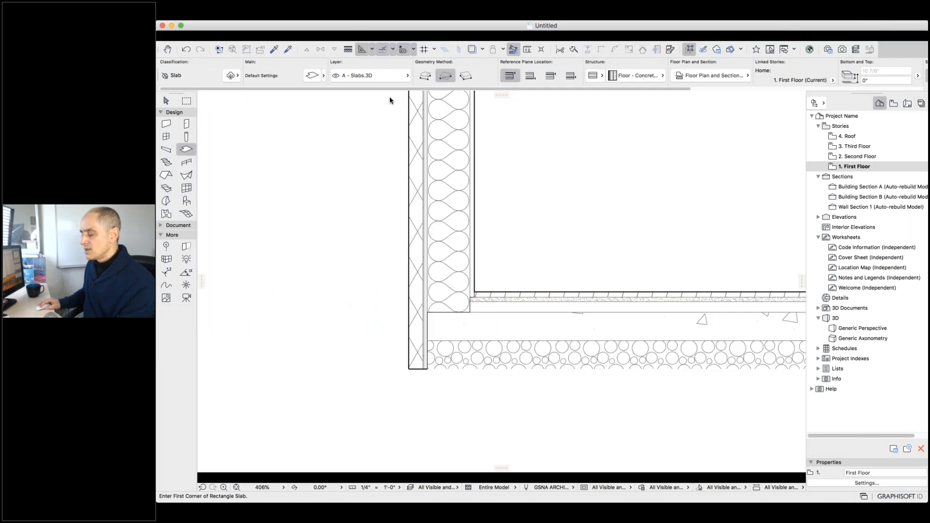
click(427, 304)
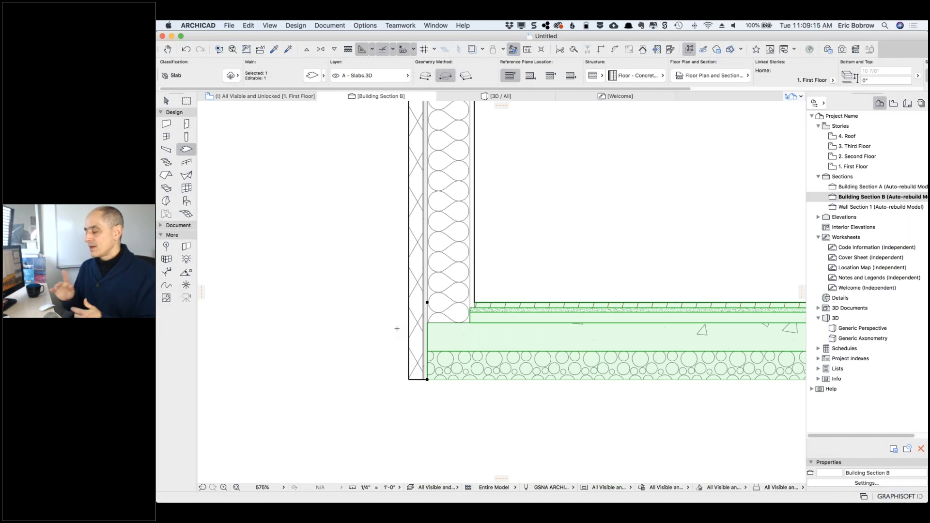
key(Escape)
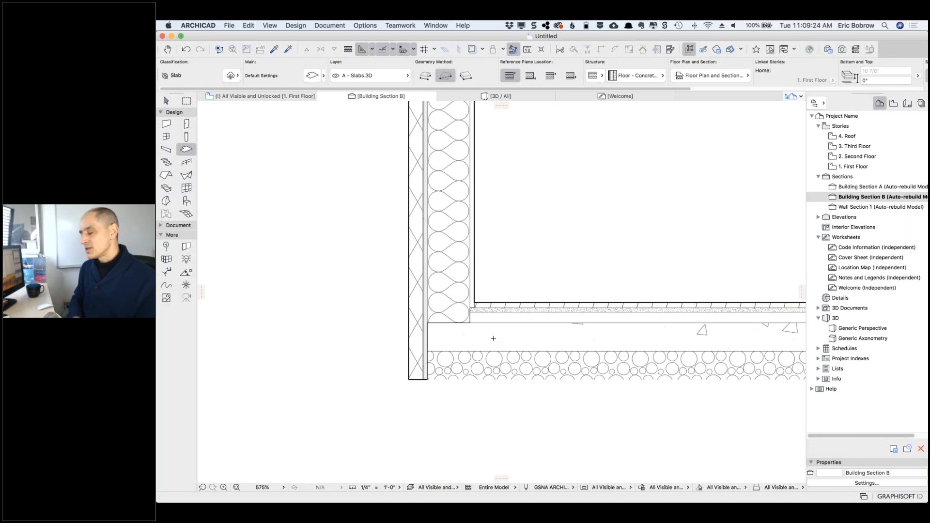
Step: Try stretching the base of the cut exterior wall below the slab's underside, to about -1'-3 21/32"
shift+click(459, 276)
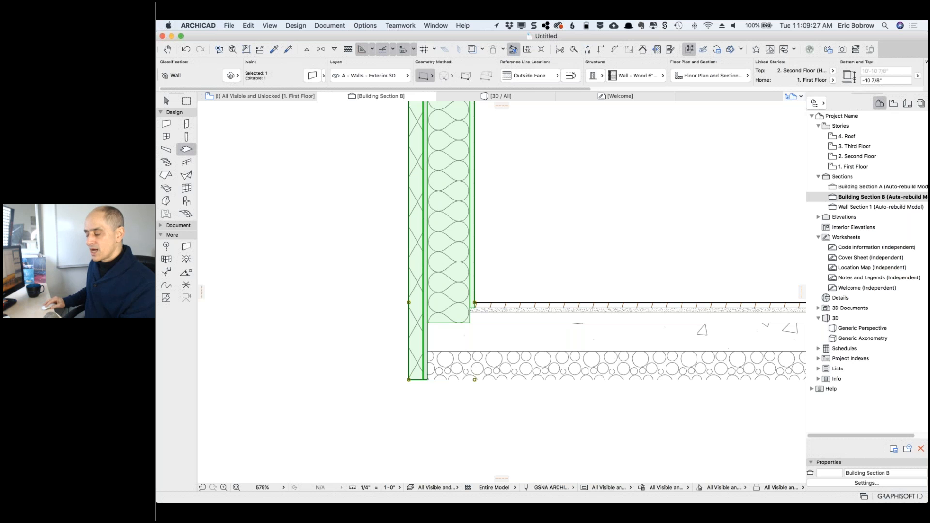
click(409, 379)
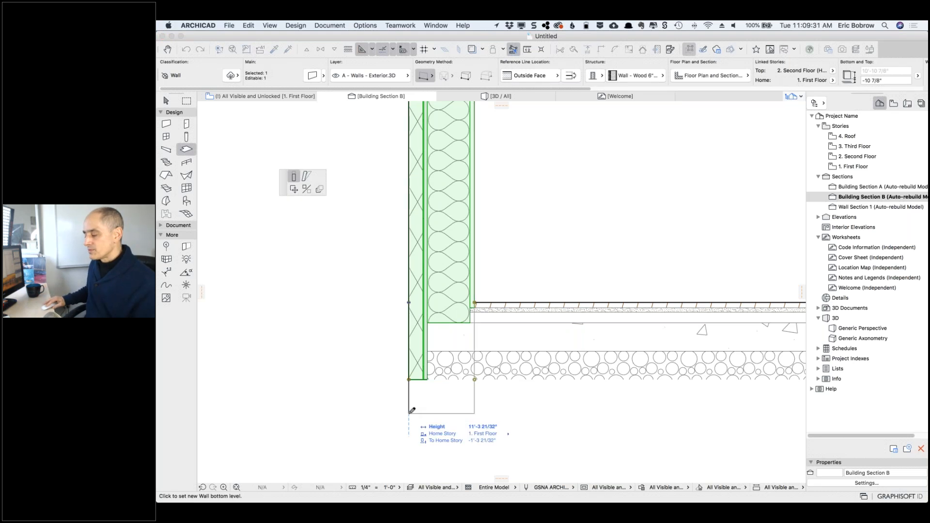
click(409, 412)
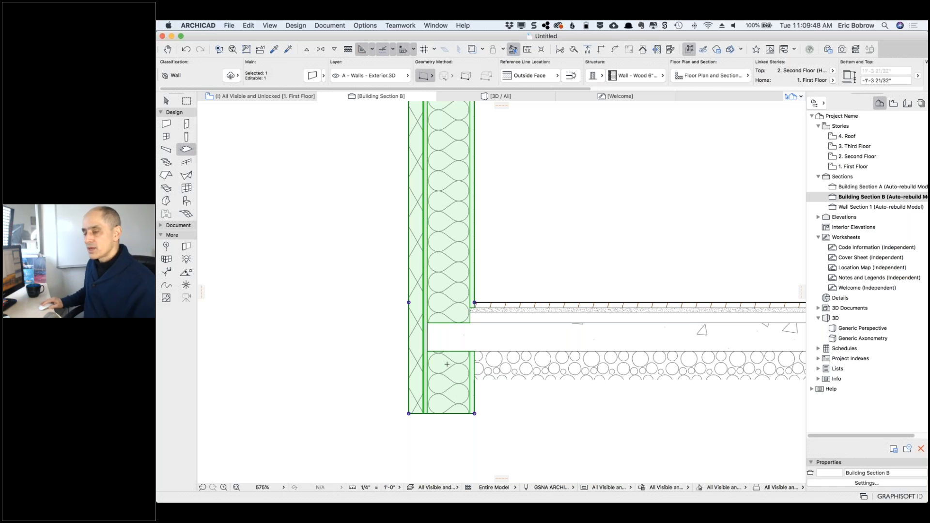
Step: Undo the last wall stretch, keeping the slab's inward edge offset on the First Floor plan
key(super+t)
key(super+z)
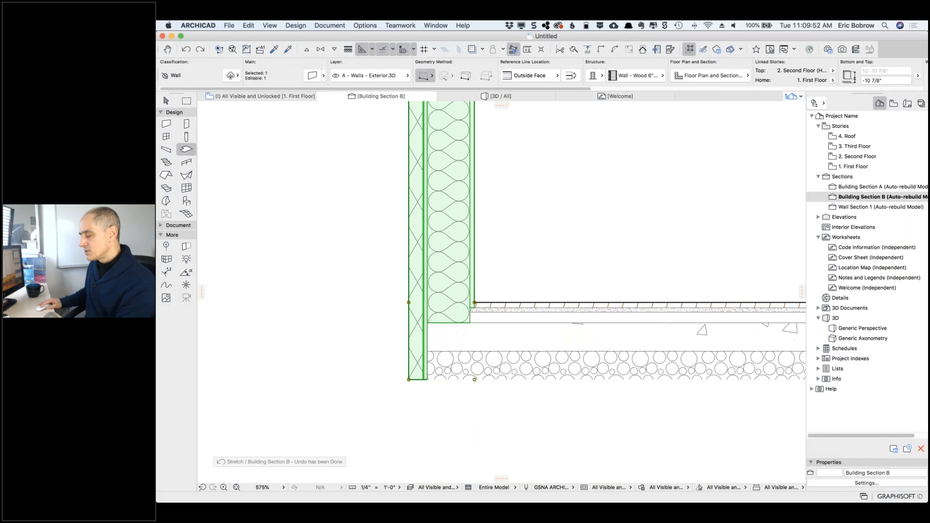
key(super+z)
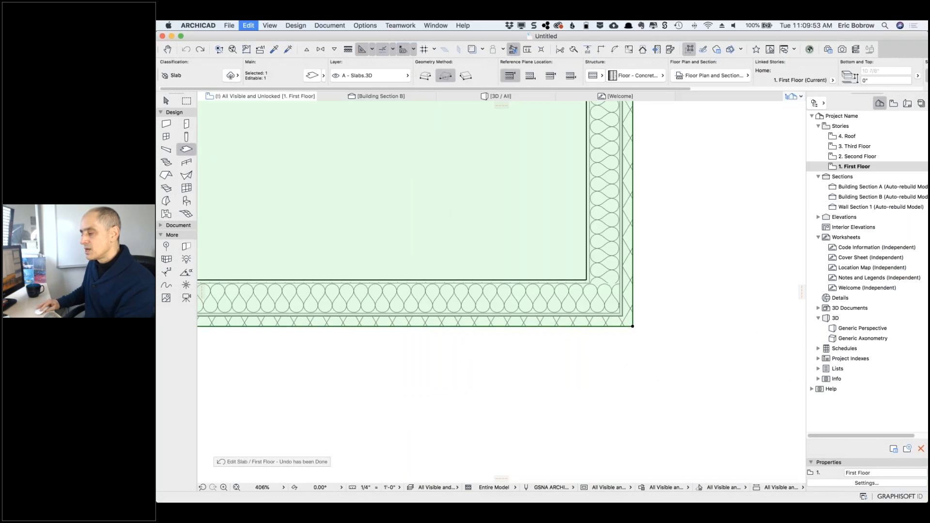
click(200, 49)
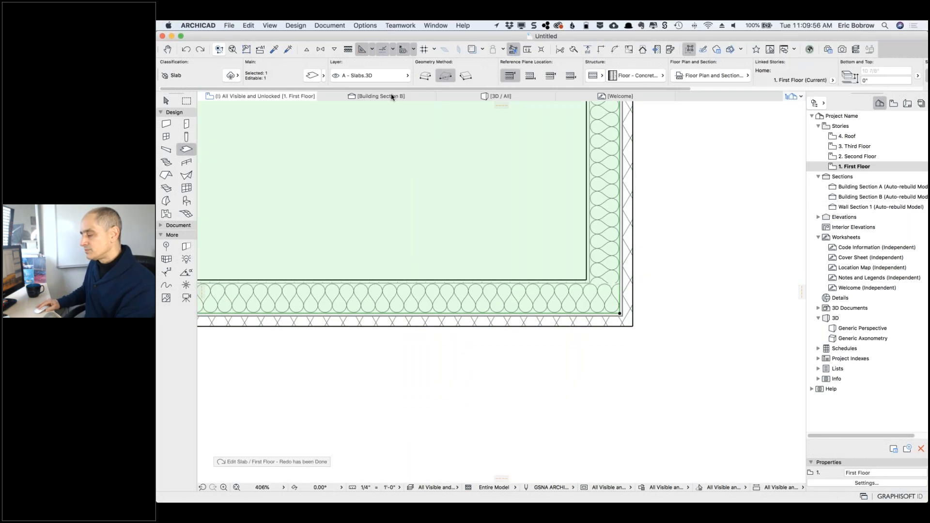
Step: In Building Section B, stretch the cut exterior wall's base up to the top of the slab, at 0" to its home story
click(392, 96)
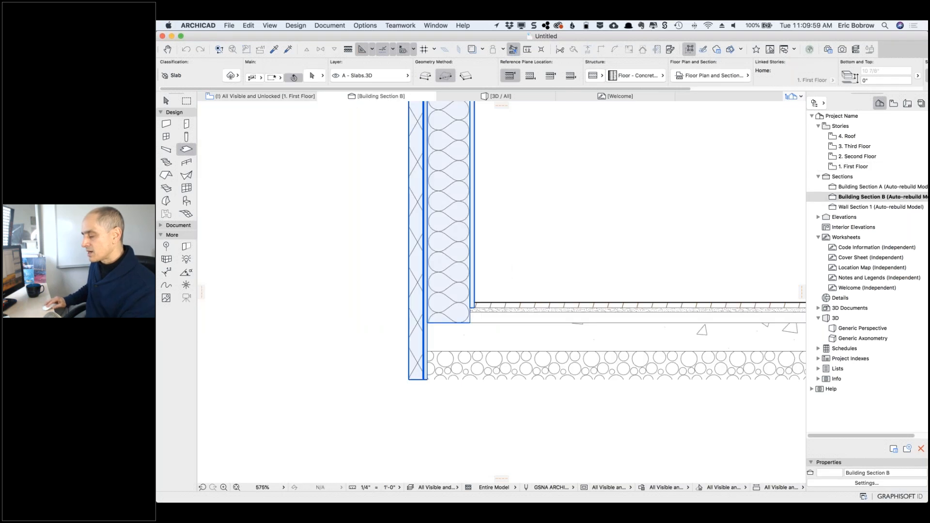
click(409, 302)
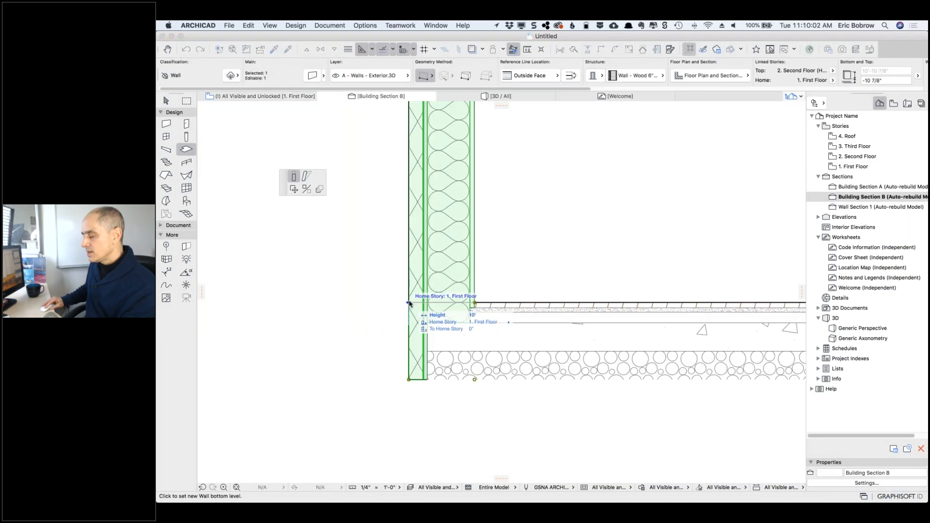
click(395, 301)
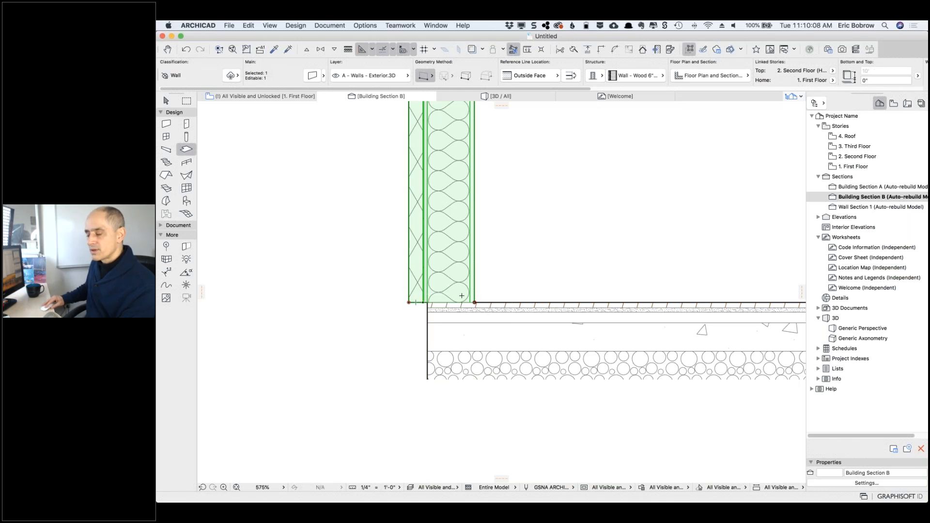
key(Escape)
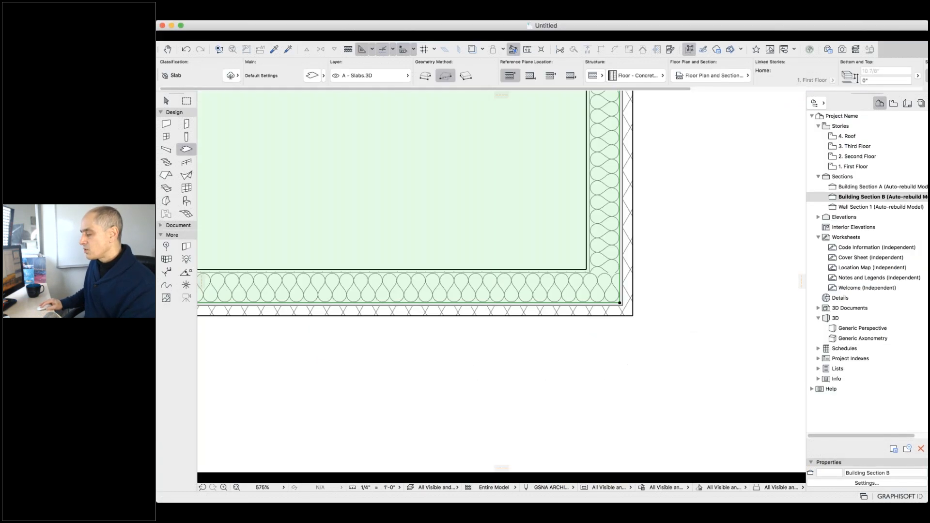
Step: On the First Floor plan, capture the profile of the horizontal exterior wall as a custom complex profile
key(Escape)
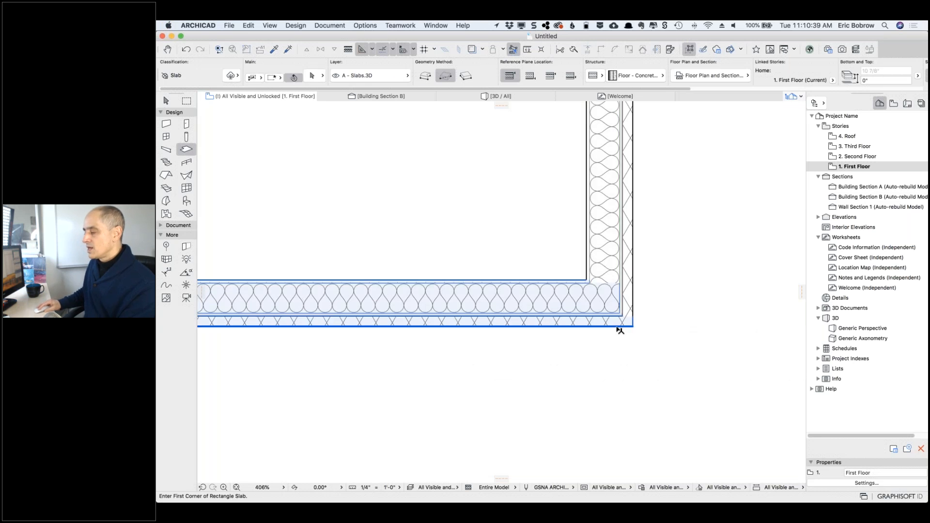
shift+click(625, 325)
click(364, 25)
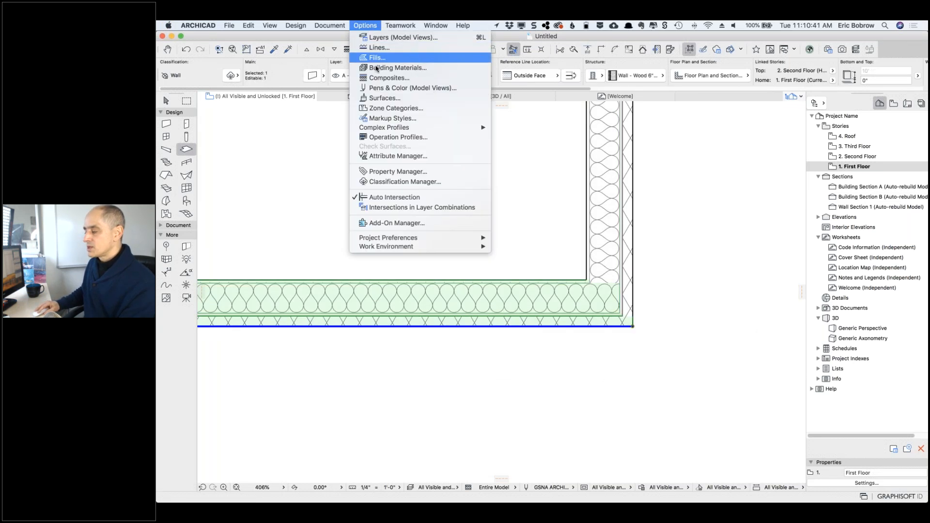
mouse_move(407, 127)
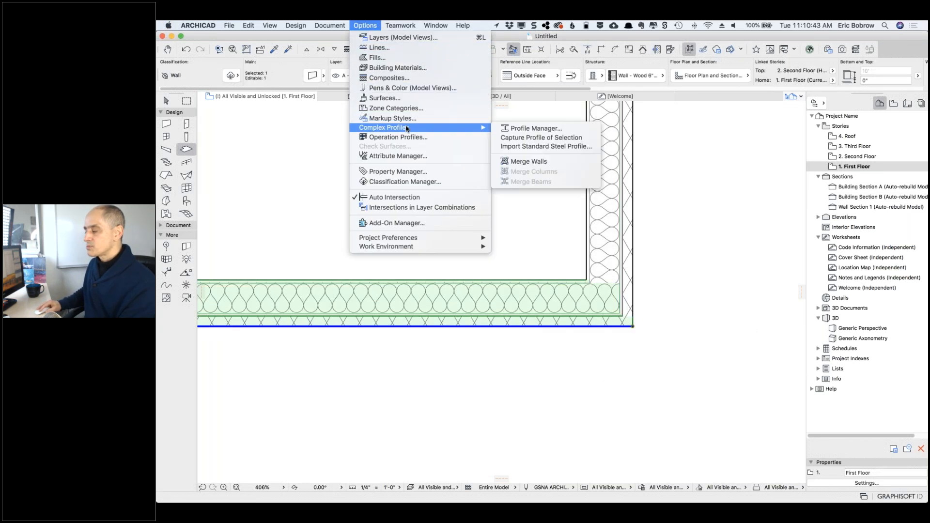
click(523, 141)
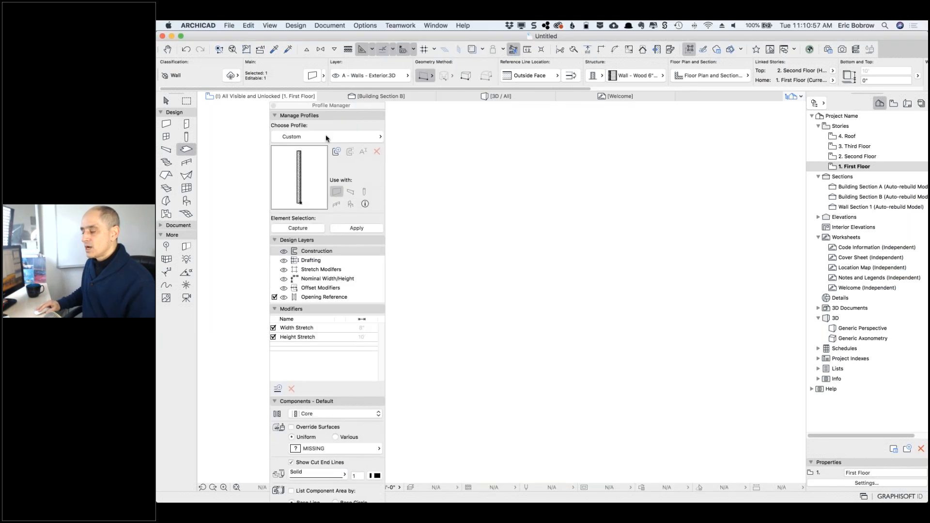
Step: Save the captured wall profile under the name Wall with Offset
click(364, 108)
click(356, 106)
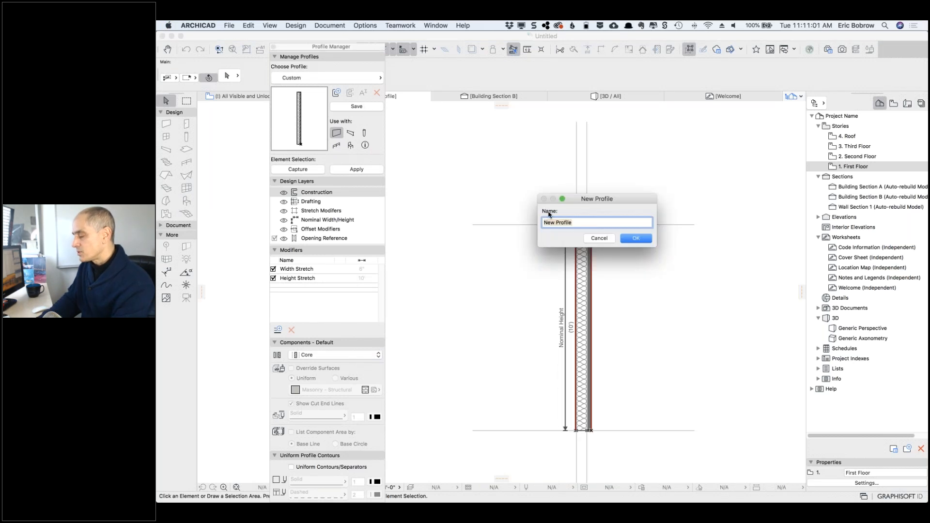
text(Wall with)
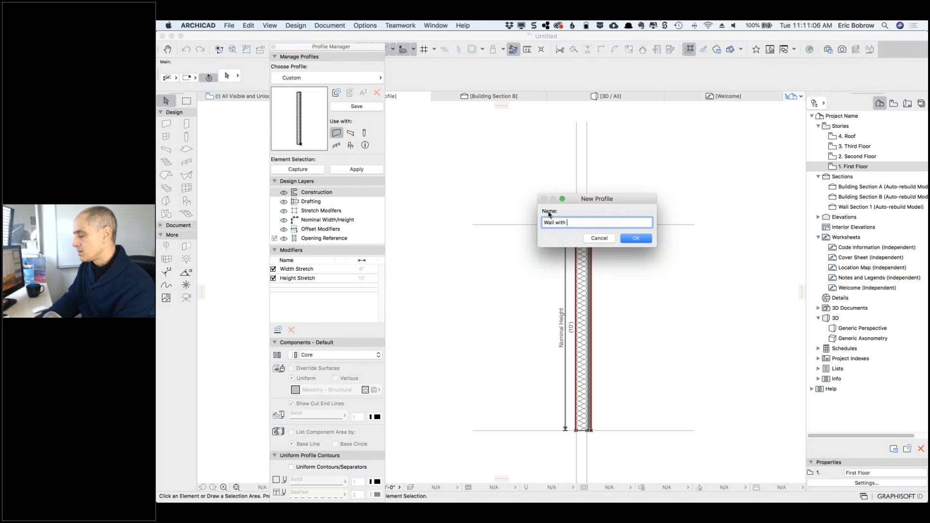
text( Offset)
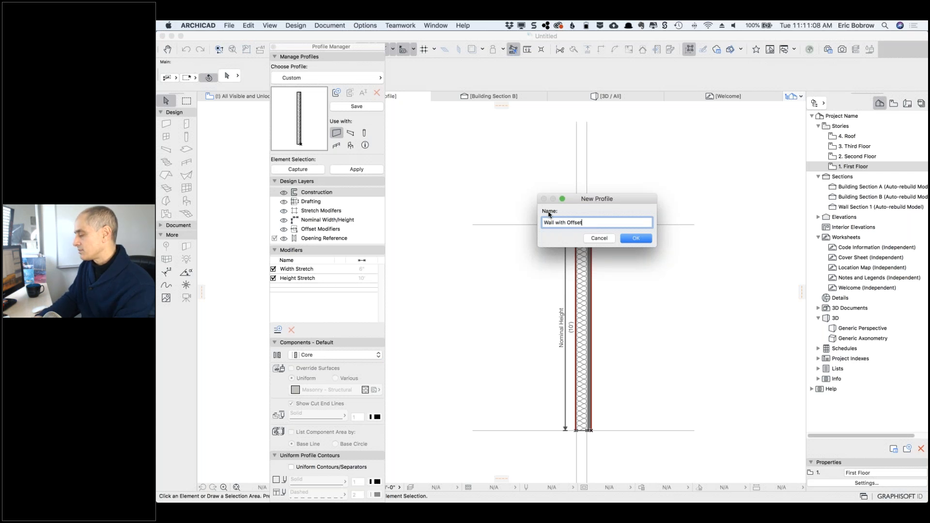
click(634, 238)
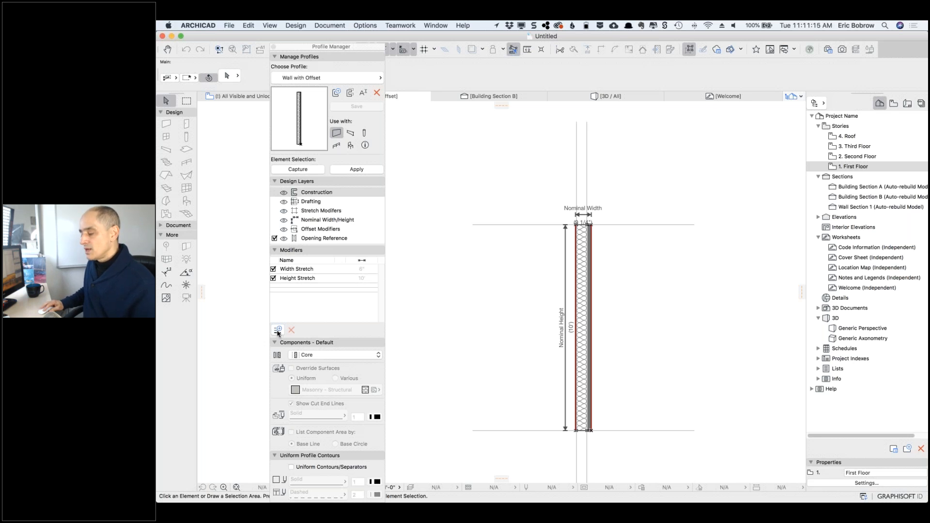
Step: Add an offset modifier to the profile using the predefined name Base Depth
click(278, 331)
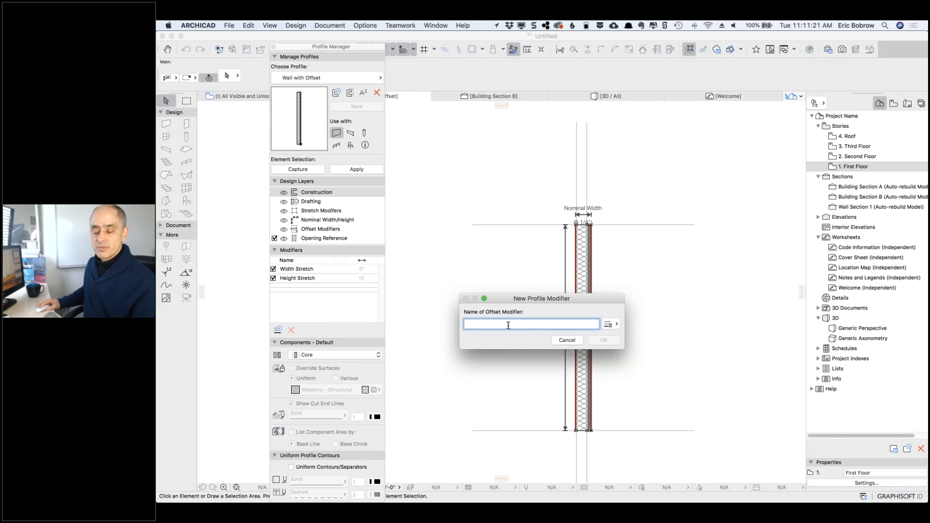
click(608, 325)
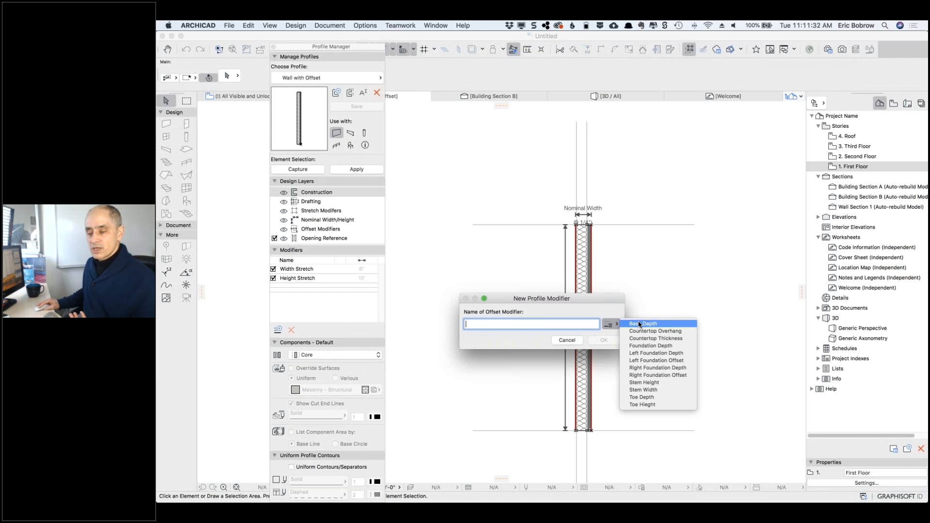
click(640, 324)
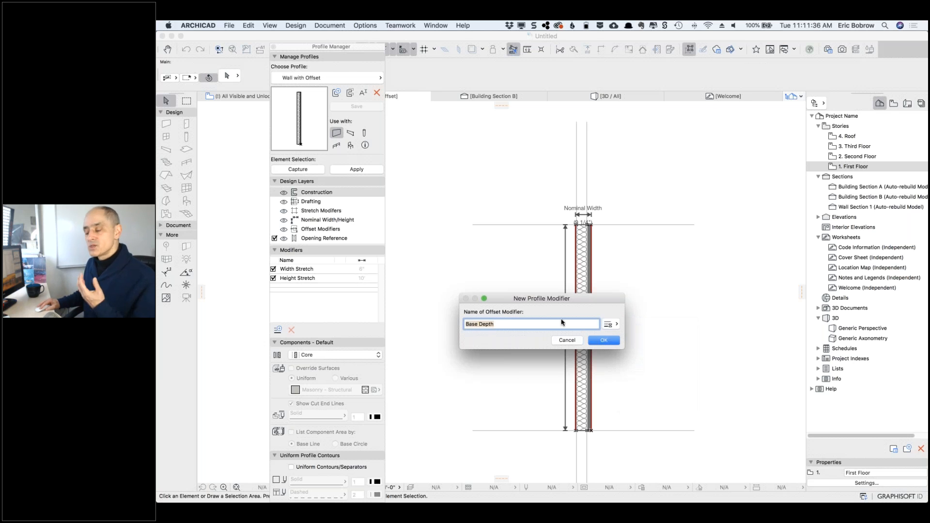
click(602, 341)
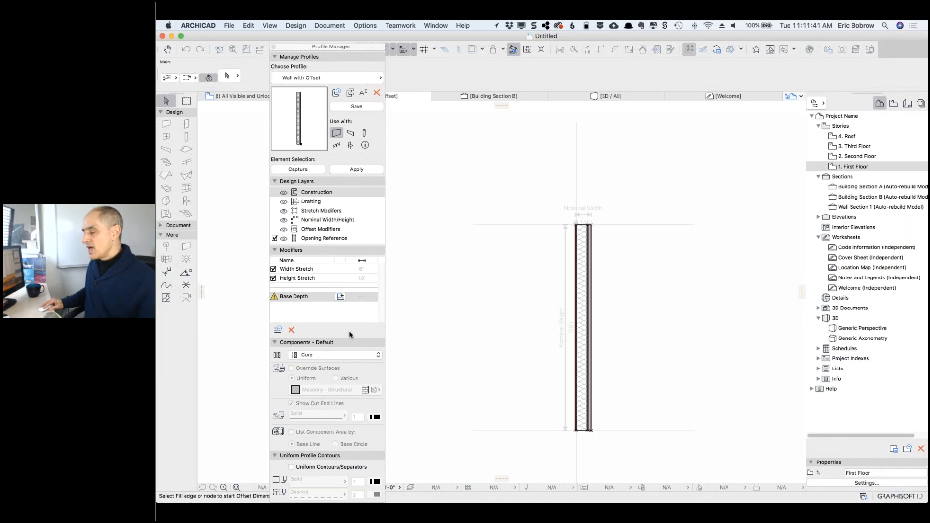
Step: Define the Base Depth offset from the wall's inner bottom corner to the EIFS layer's bottom edge, placing its dimension beside the outer face
scroll(593, 457, up, 8)
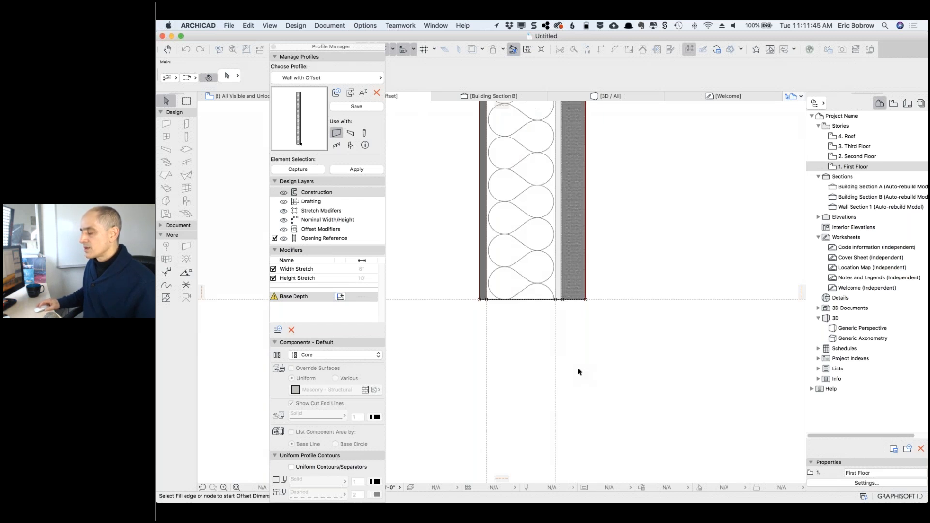
scroll(577, 371, up, 3)
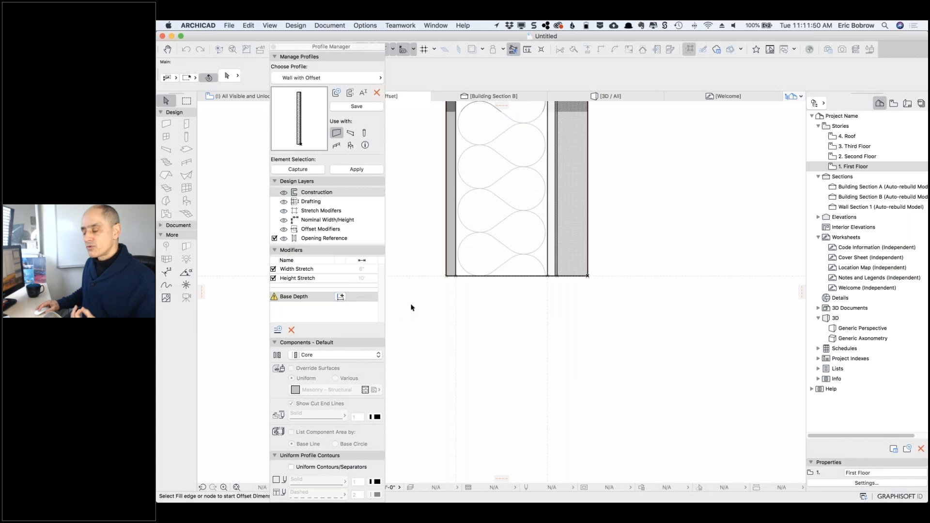
click(446, 276)
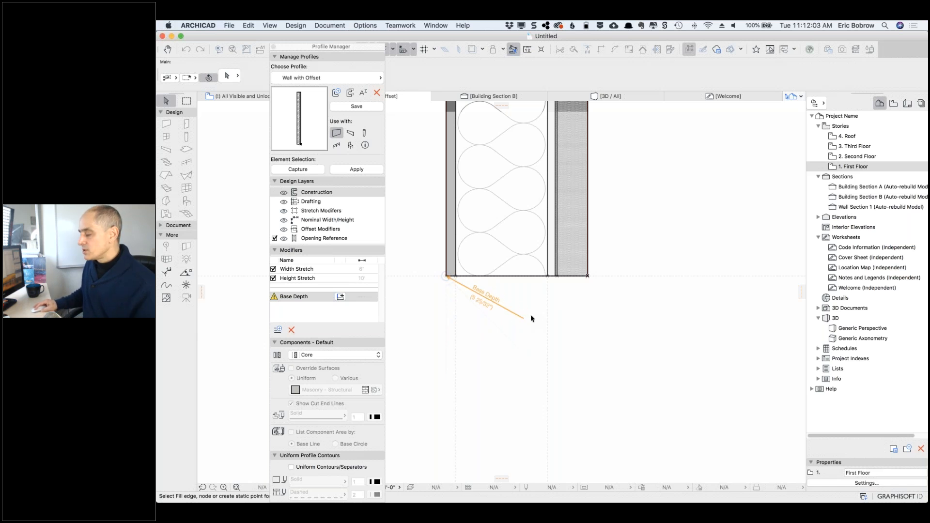
click(576, 277)
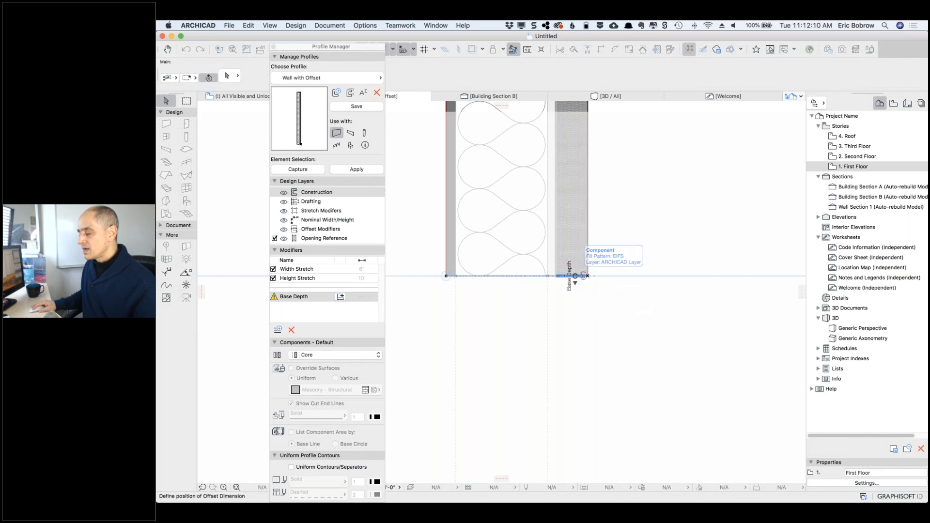
click(625, 276)
click(626, 276)
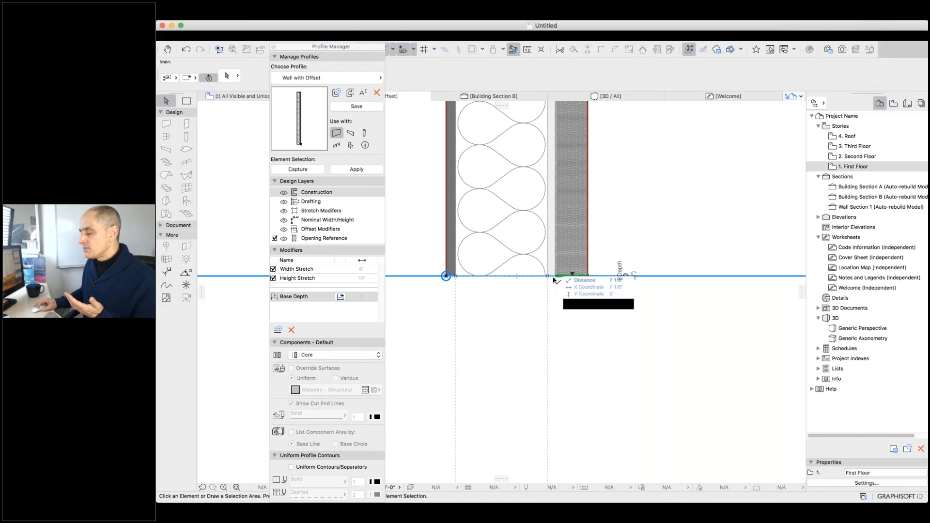
Step: Add the bottom edge of the thin layer just inside the EIFS to the Base Depth offset, with downward as the positive direction
scroll(552, 277, up, 5)
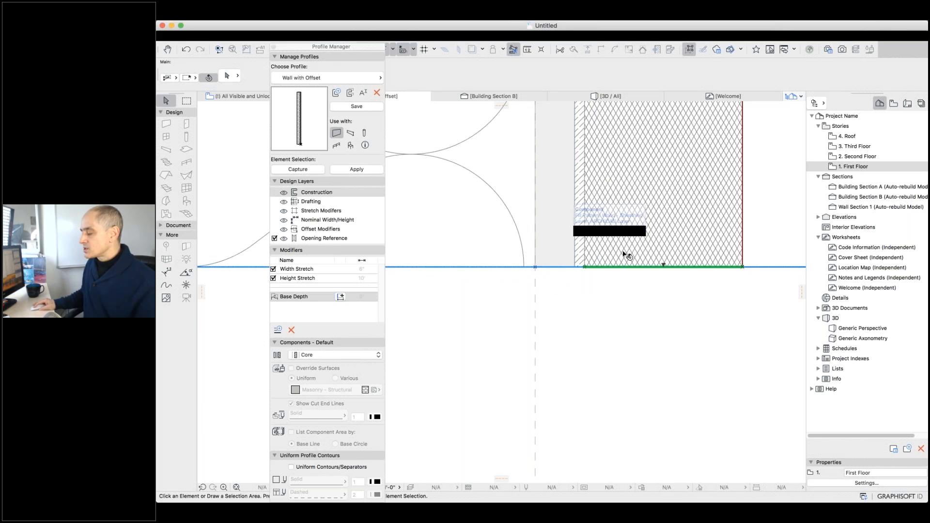
click(649, 258)
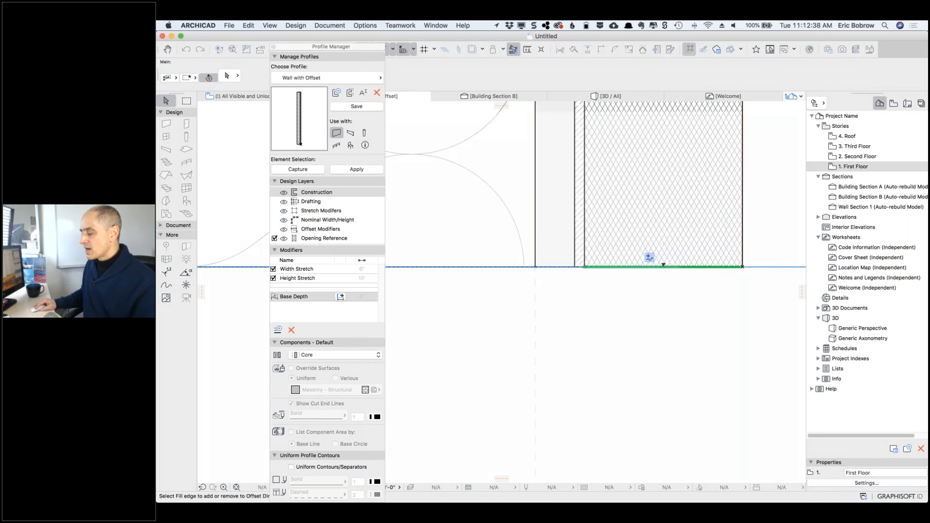
click(580, 267)
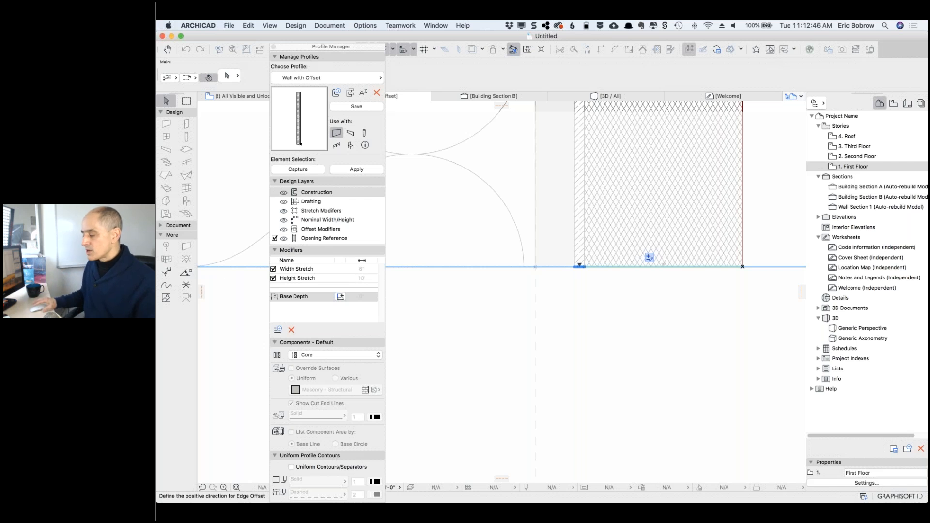
click(670, 265)
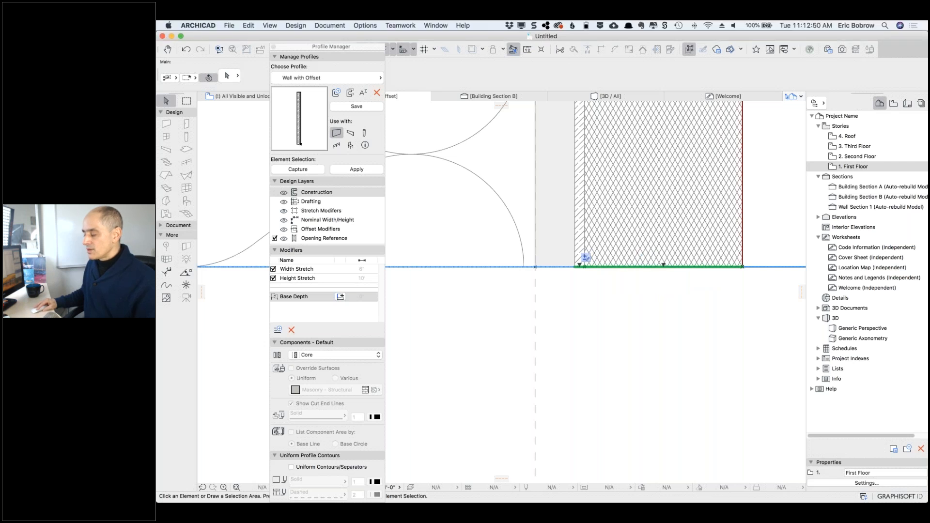
Step: Add the bottom edge of the next layer inward to the Base Depth offset, with downward as the positive direction, and save the profile
click(585, 257)
click(559, 267)
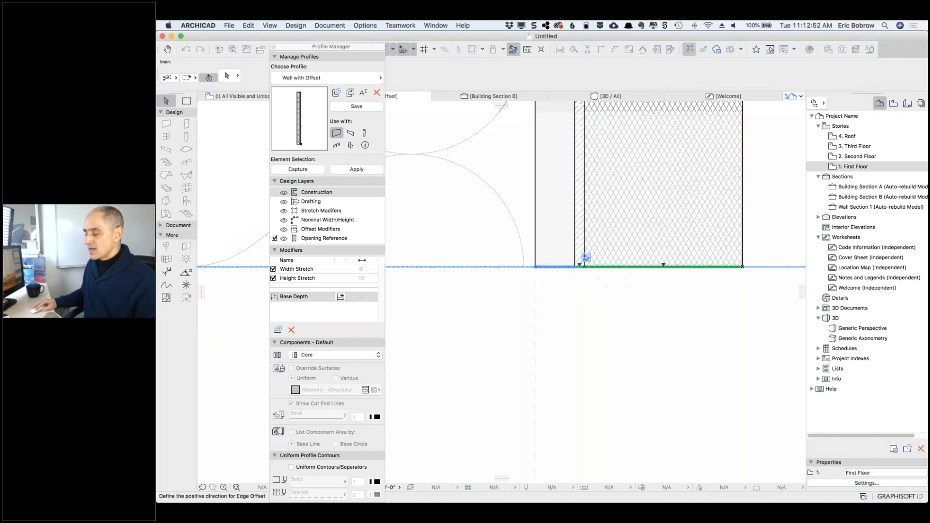
click(568, 253)
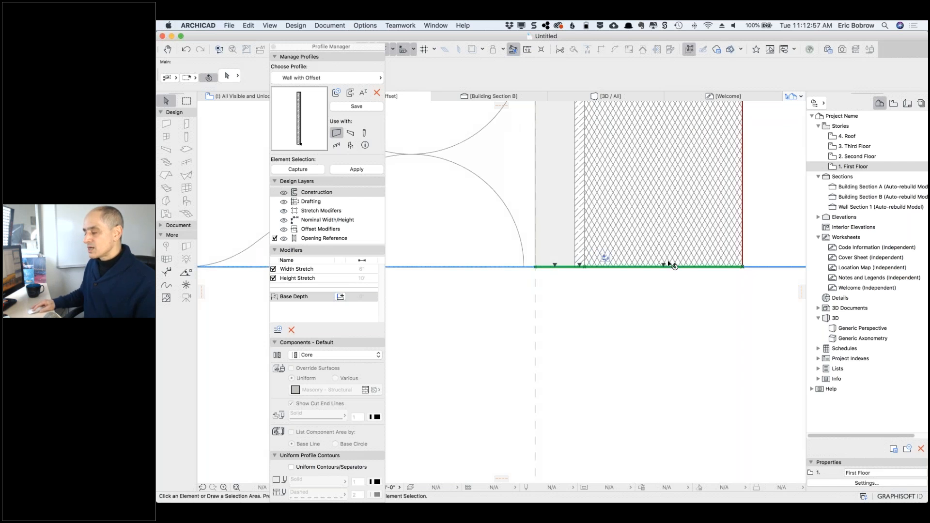
click(357, 106)
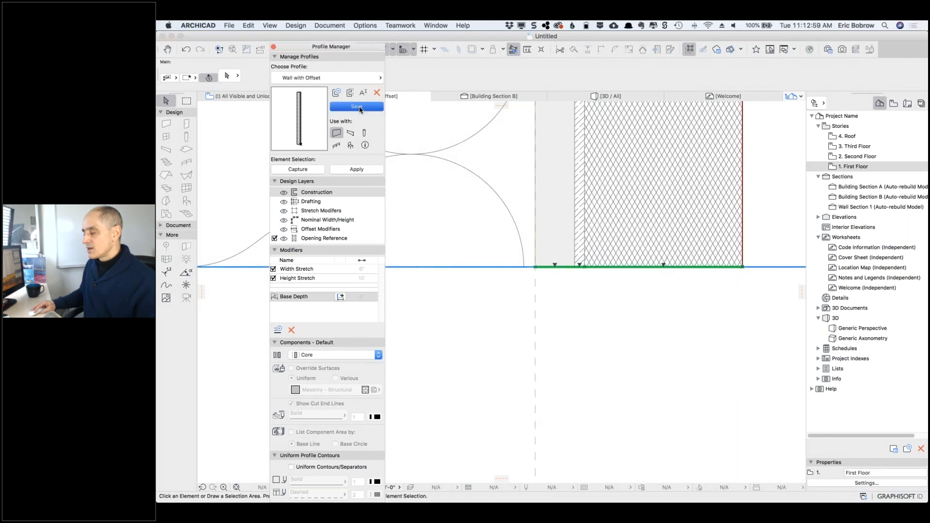
Step: In Building Section B, change the wall beside the slab to a complex profile structure using Wall with Offset
scroll(463, 153, down, 2)
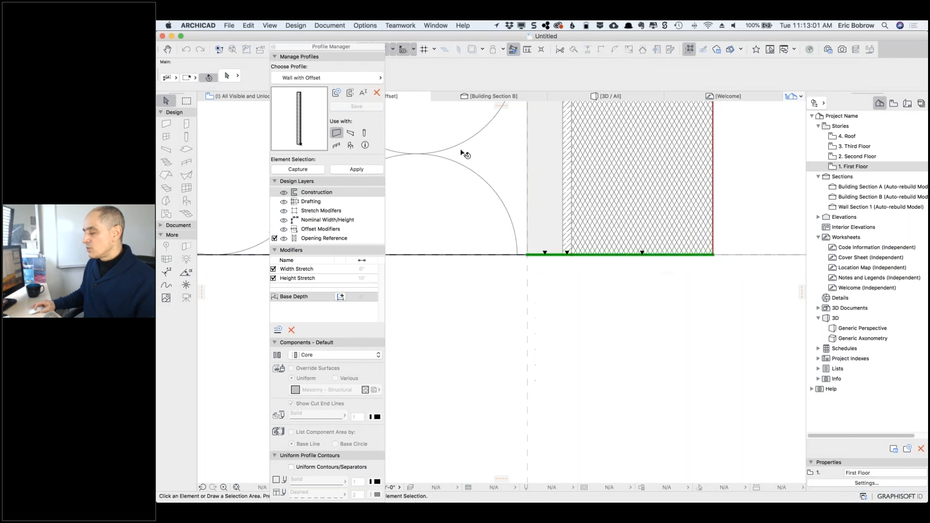
scroll(467, 155, down, 6)
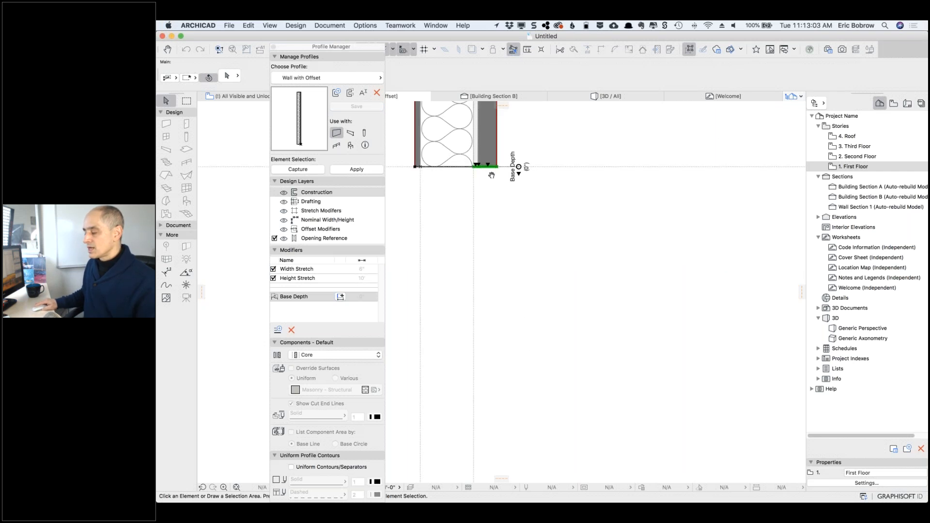
middle_drag(491, 175, 636, 294)
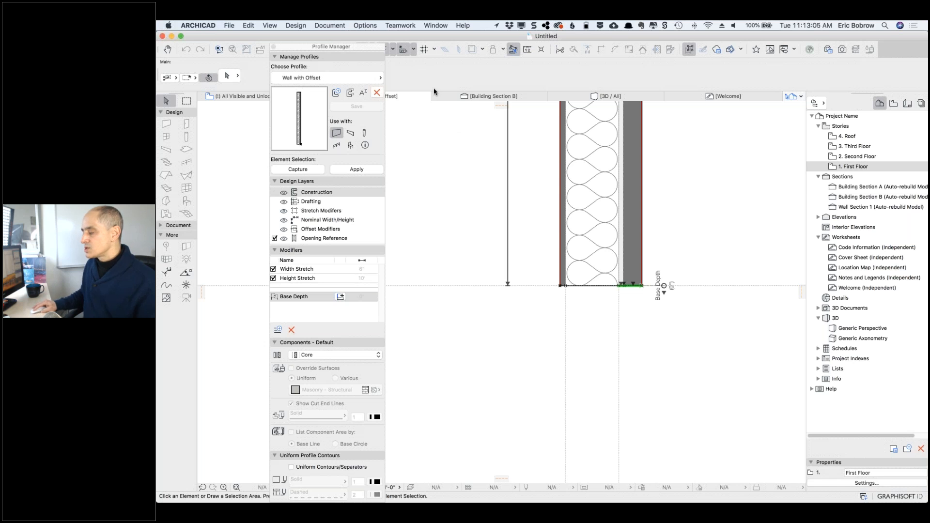
click(464, 97)
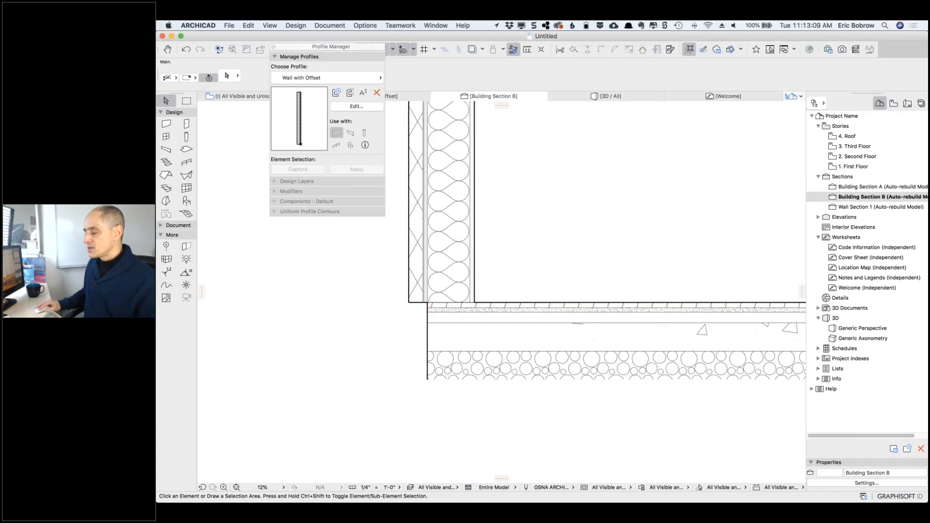
click(412, 114)
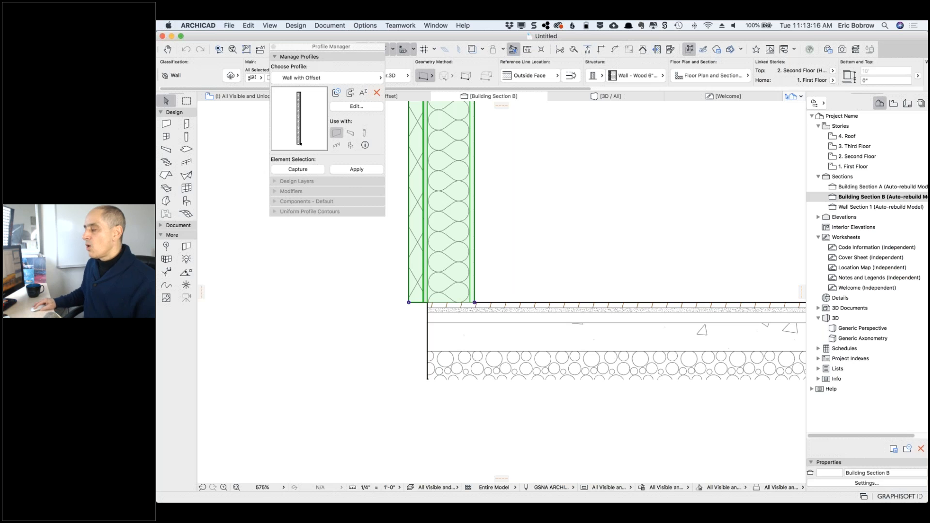
click(600, 75)
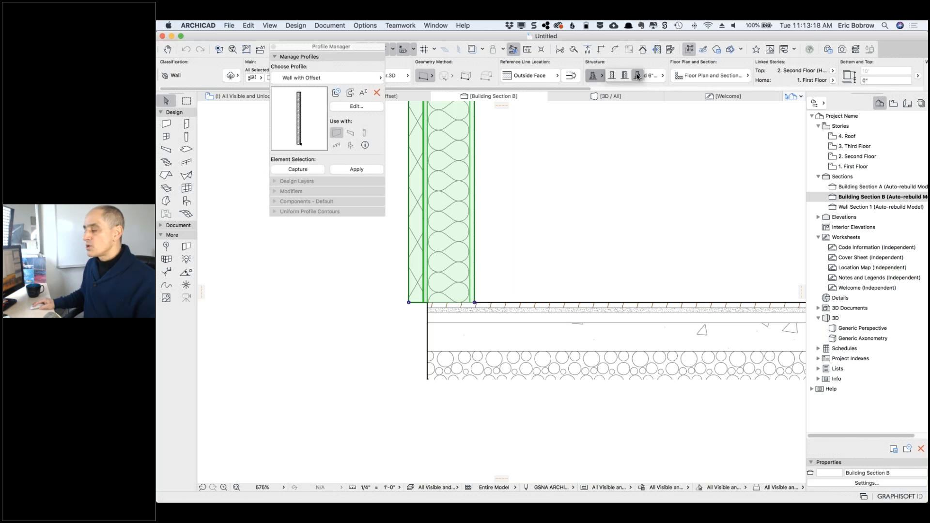
click(613, 76)
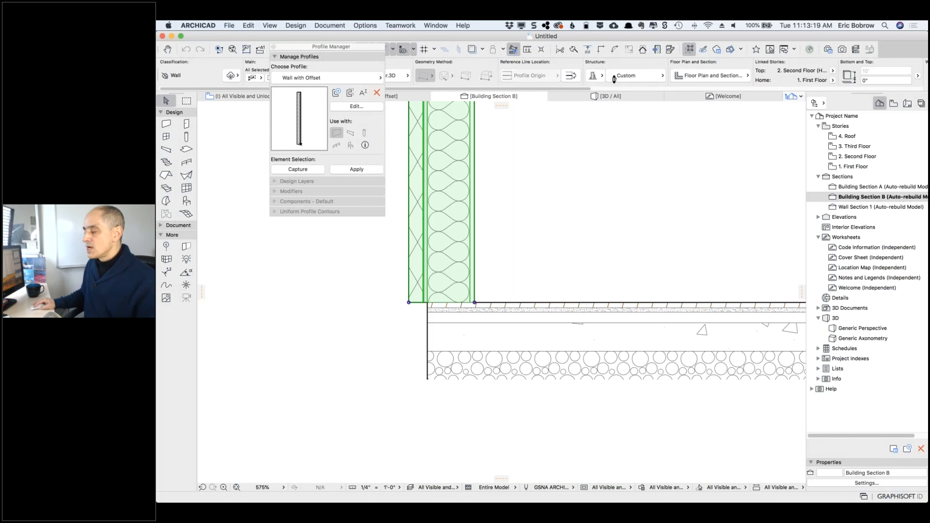
click(639, 77)
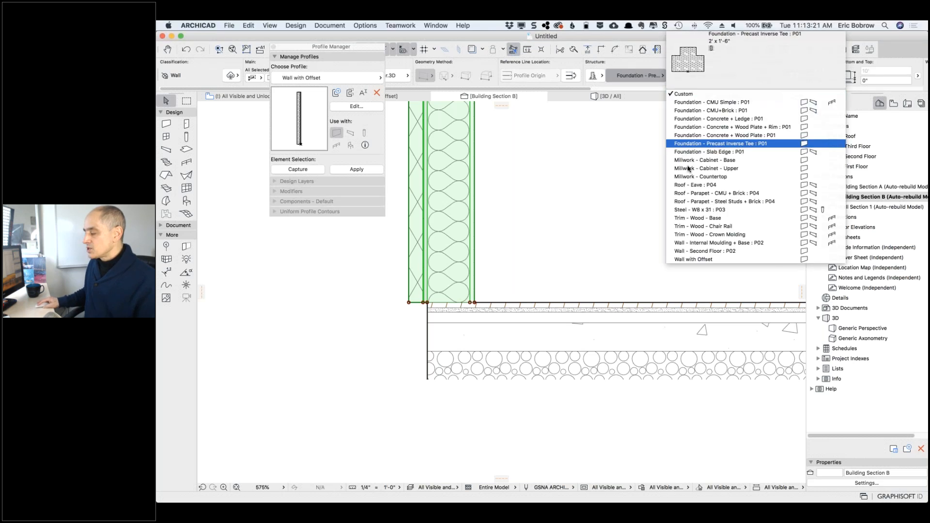
click(704, 261)
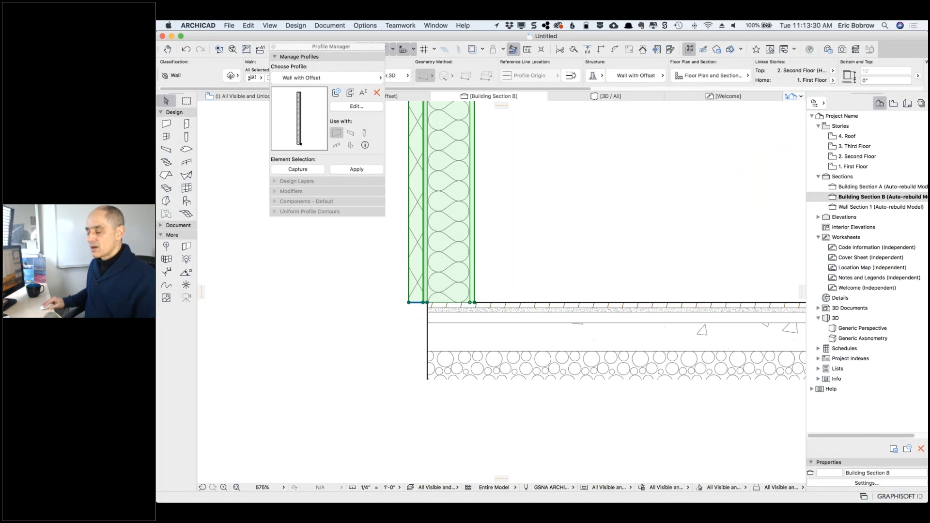
Step: Extend the wall's outer layers down at their bottom edge by a Base Depth of 6"
scroll(419, 310, up, 5)
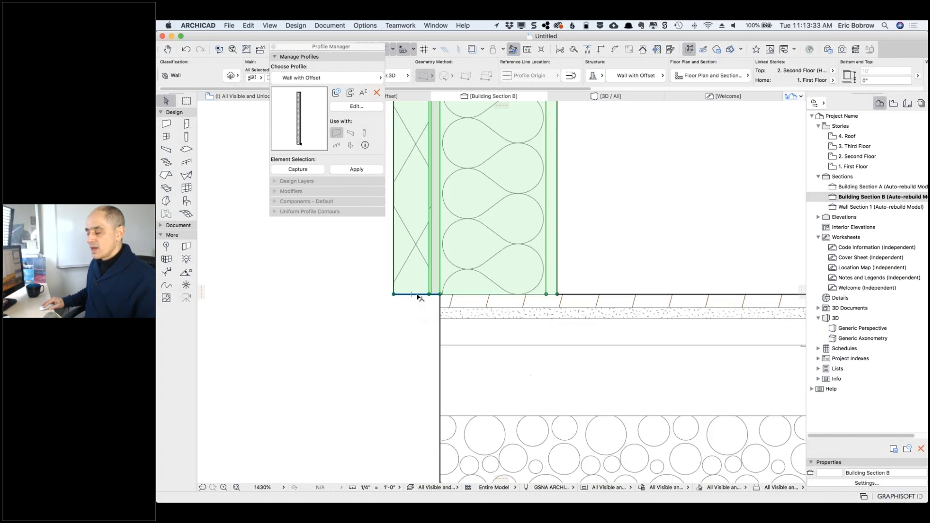
click(417, 294)
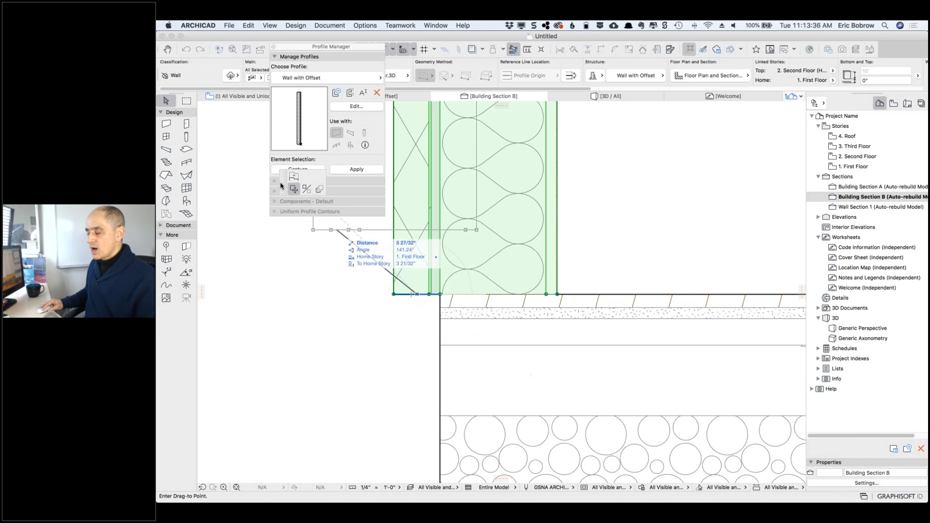
drag(281, 186, 292, 298)
click(303, 297)
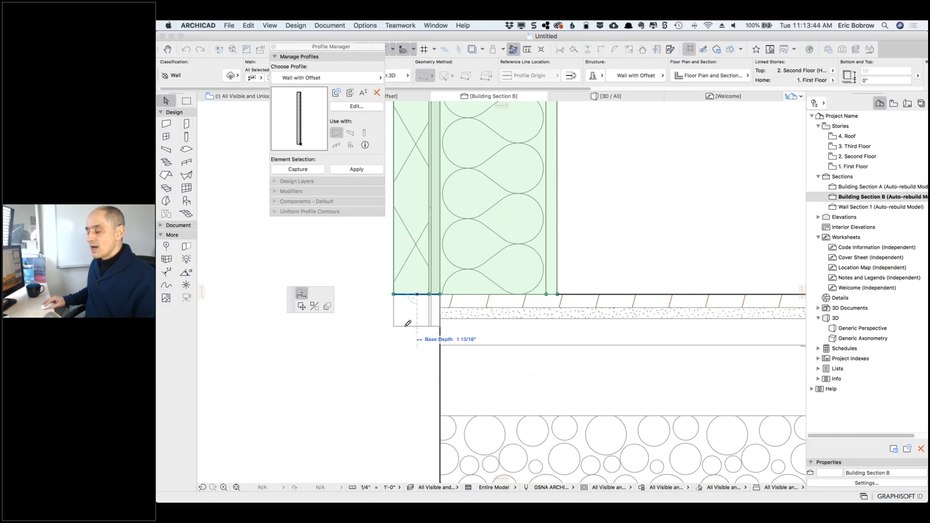
text(6'")
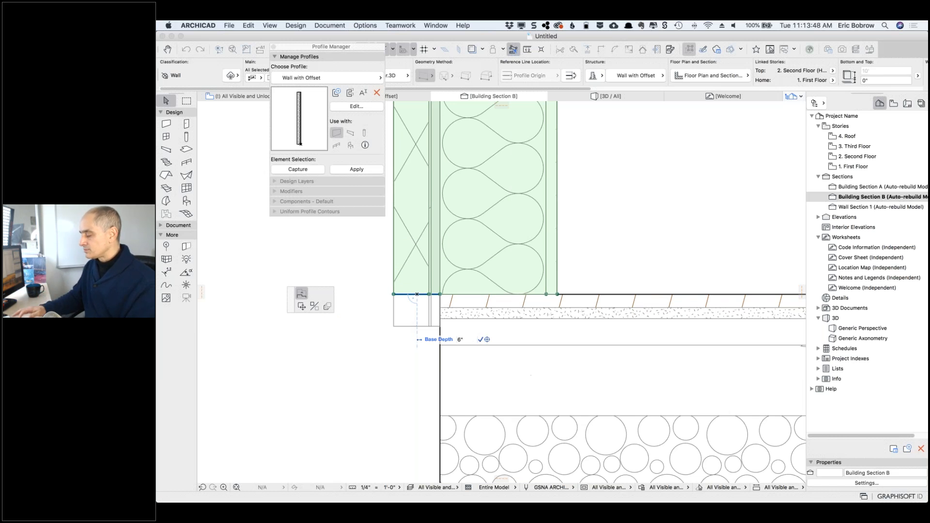
key(Return)
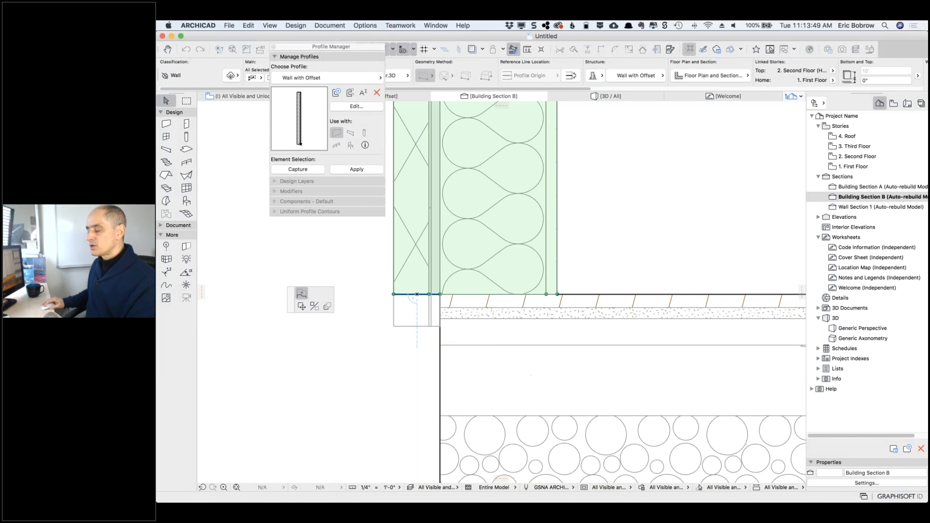
click(393, 402)
Step: Stretch the outer layers' bottom edge down past the slab to a Base Depth of about 1'-7" and deselect the wall
scroll(380, 395, down, 3)
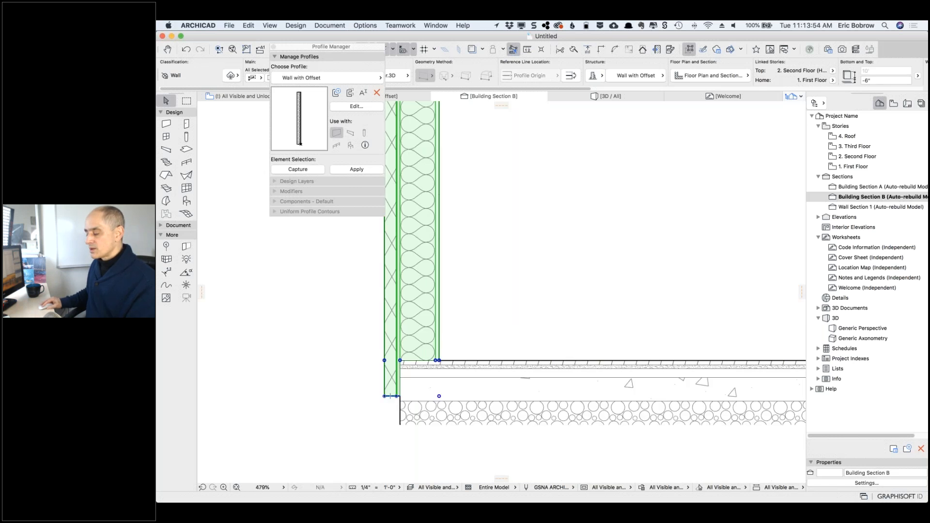
click(385, 396)
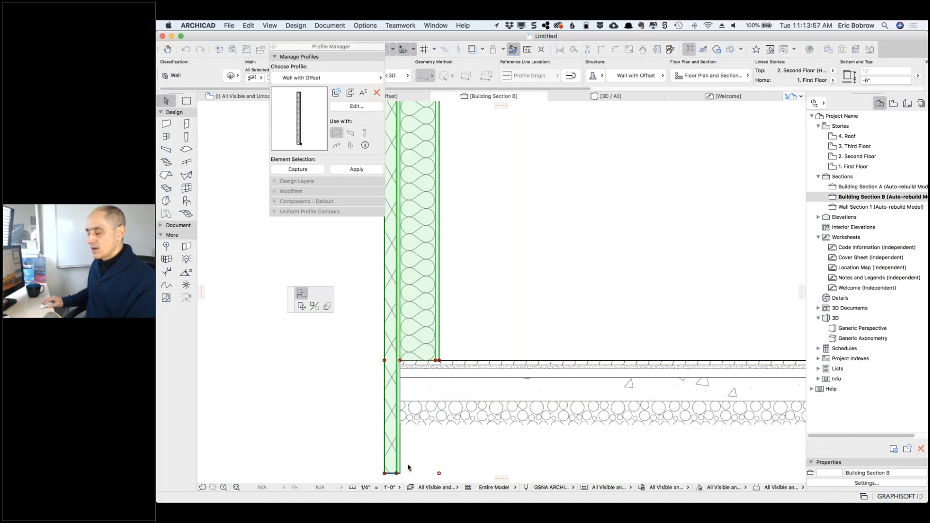
click(408, 467)
key(Escape)
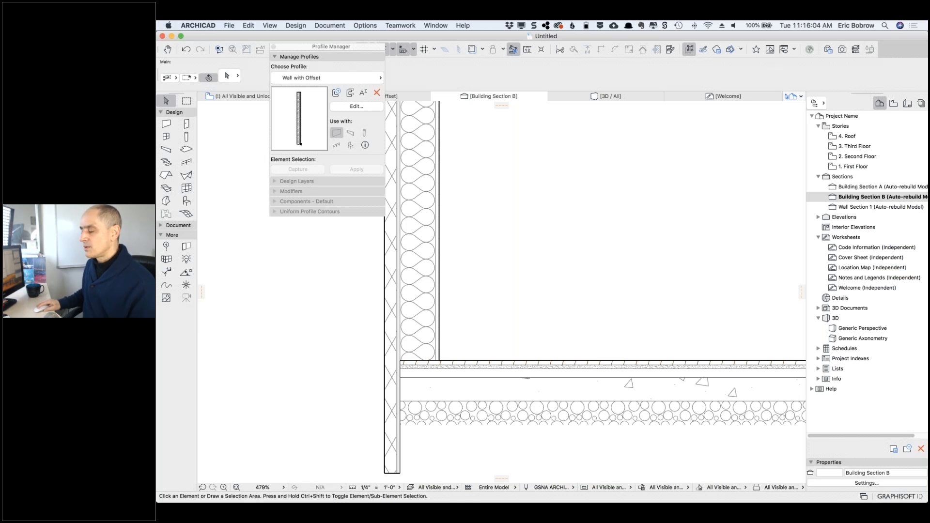
Step: Set the Base Depth profile offset modifier of the wall with extended outer layers to 1'-6" in its settings
scroll(306, 259, down, 5)
click(307, 260)
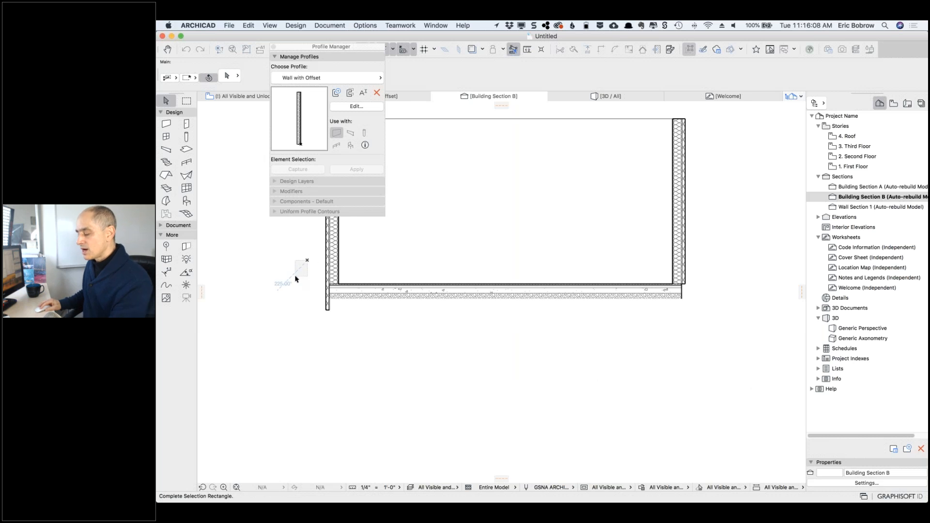
click(296, 279)
click(329, 310)
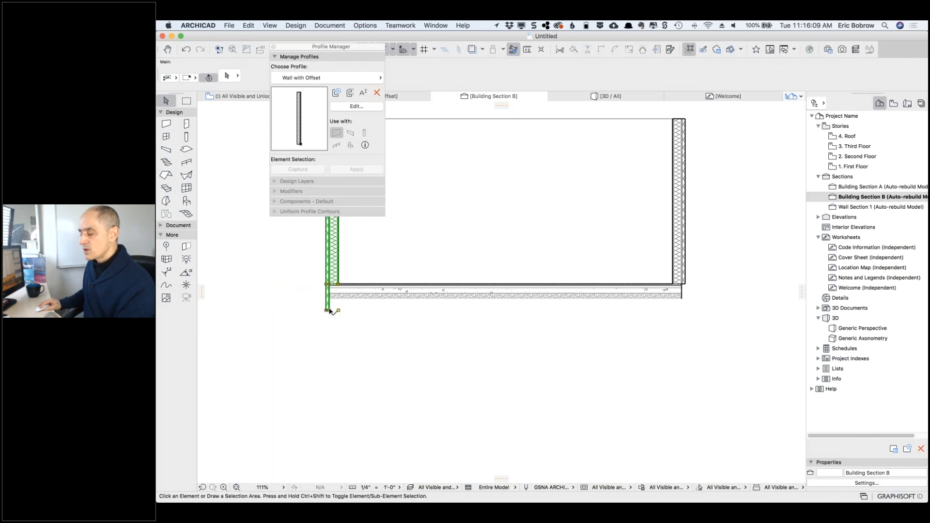
drag(322, 49, 274, 139)
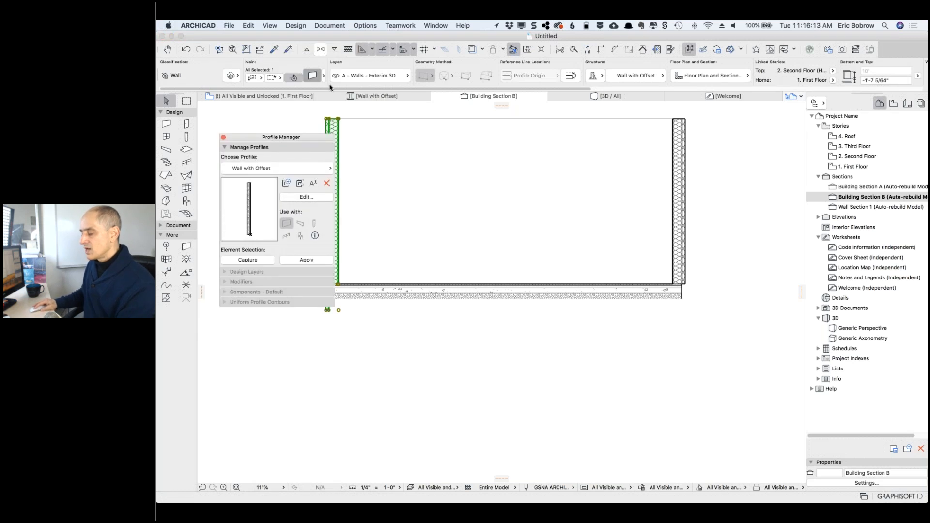
key(super+t)
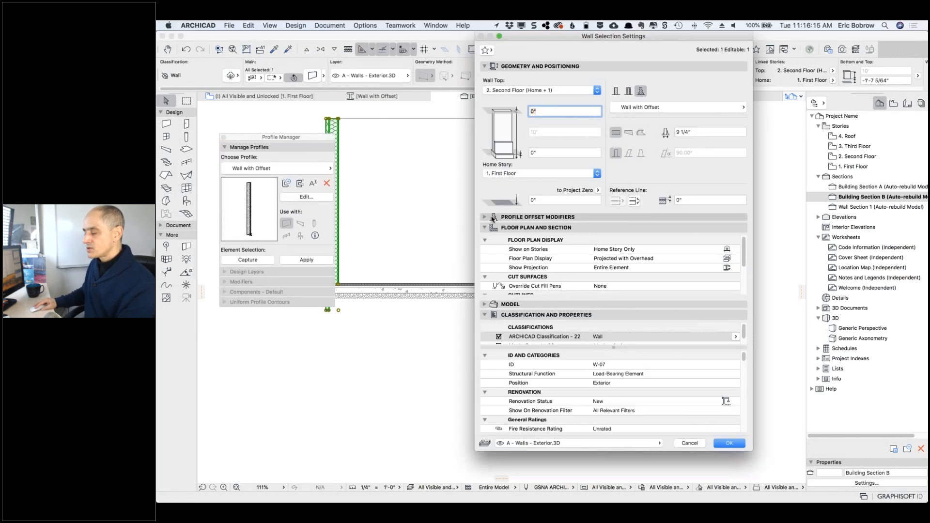
click(485, 217)
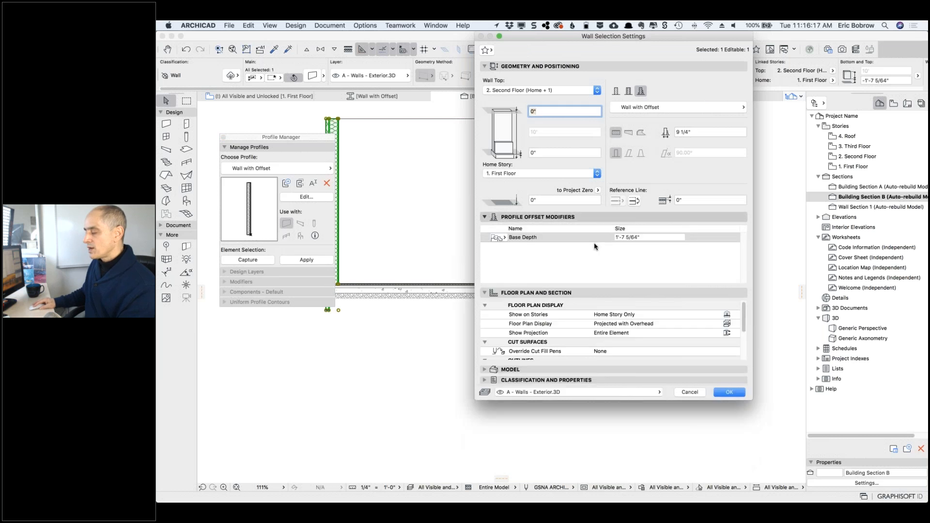
click(587, 236)
text(1)
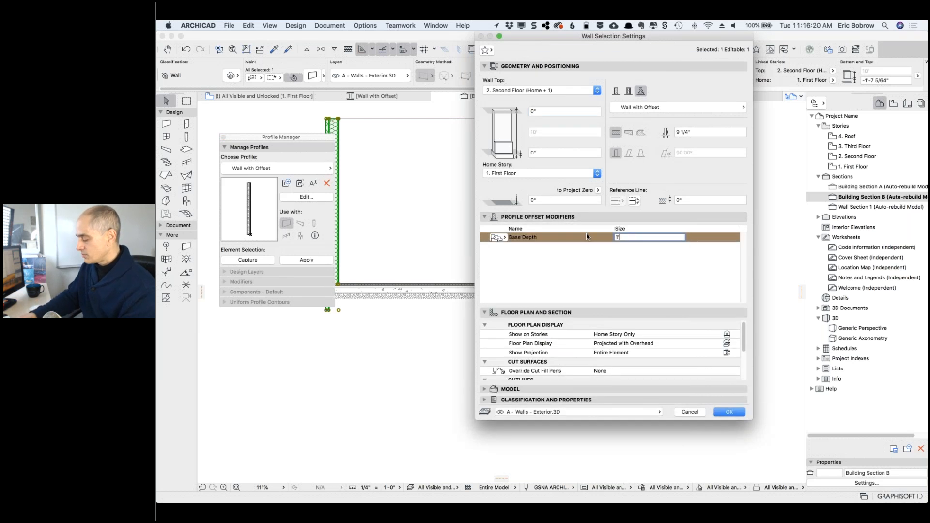
text('6)
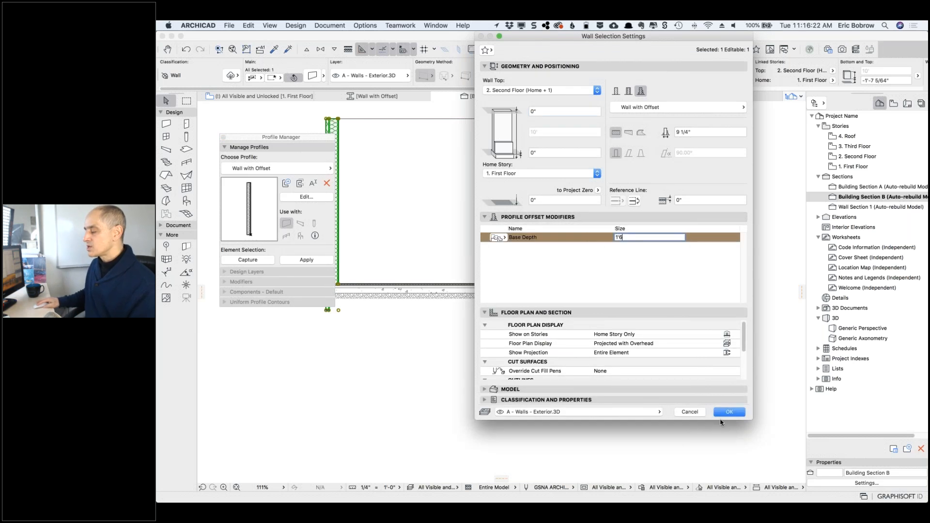
click(725, 413)
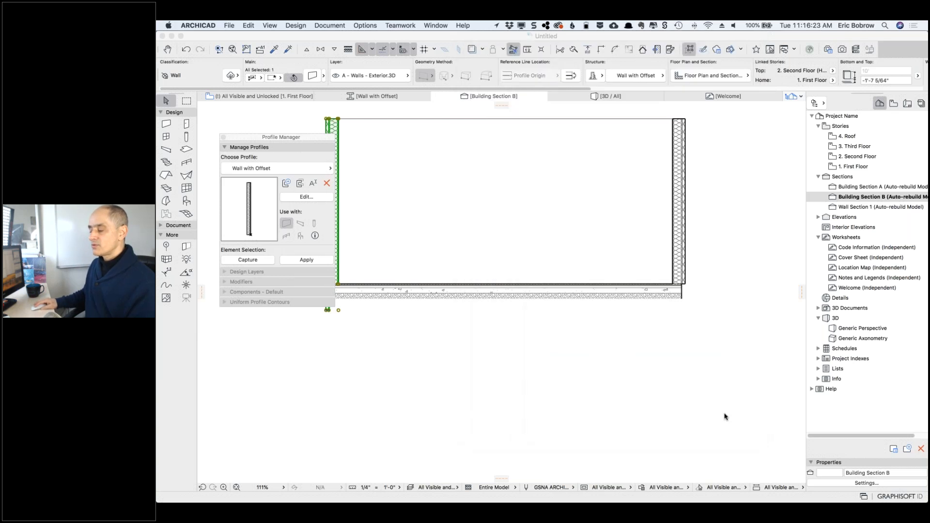
Step: Copy the modified wall's profile and offset settings onto the opposite wall in the section
drag(306, 139, 273, 133)
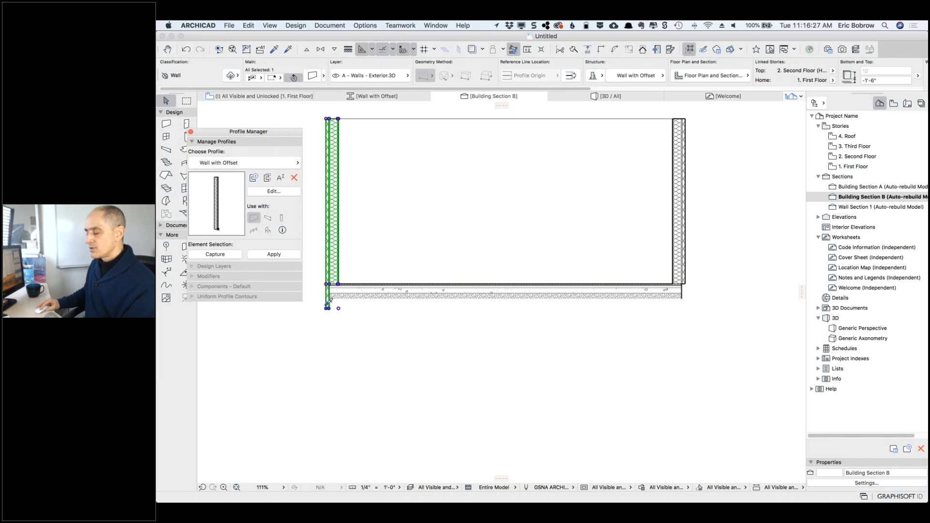
alt+click(329, 308)
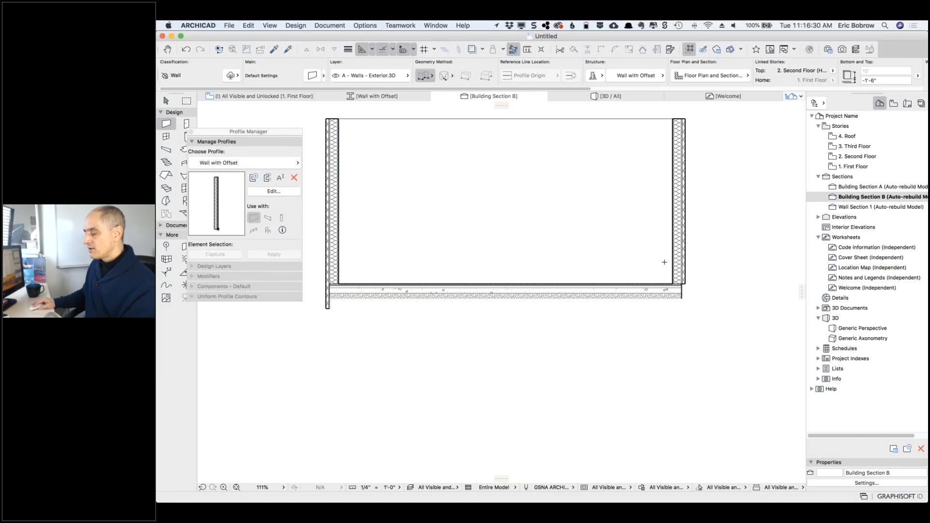
alt+super+click(685, 259)
alt+super+click(685, 201)
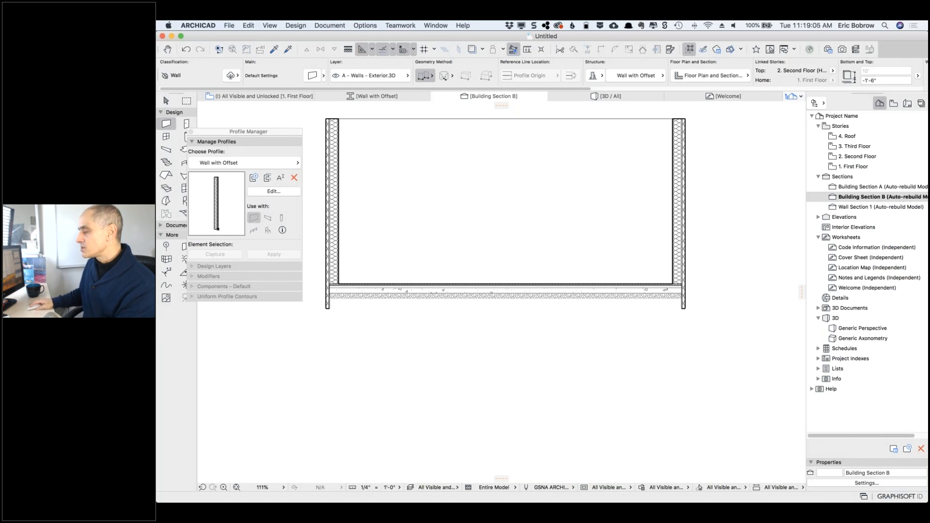
Step: Switch to Chrome and review the ARCHICAD Best Practices 2020 Course page from its beginning
key(super+Tab)
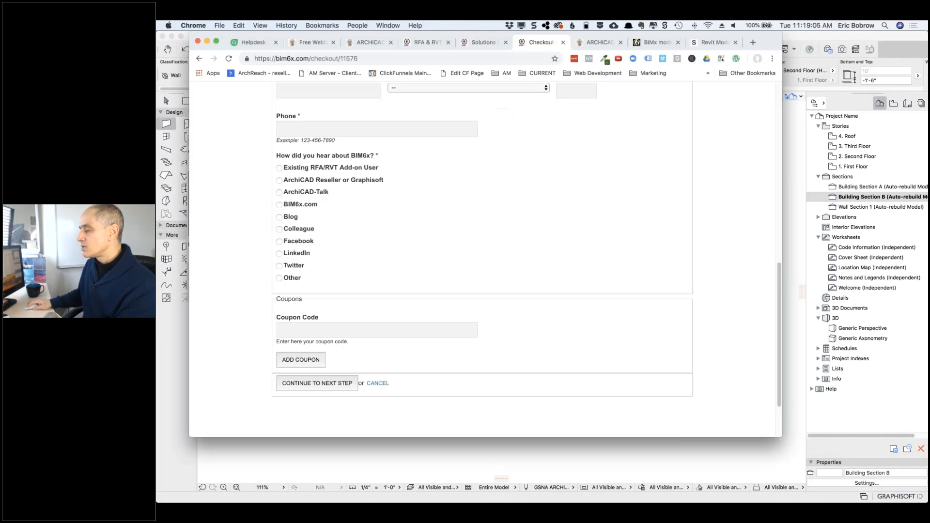
click(599, 44)
scroll(481, 271, up, 5)
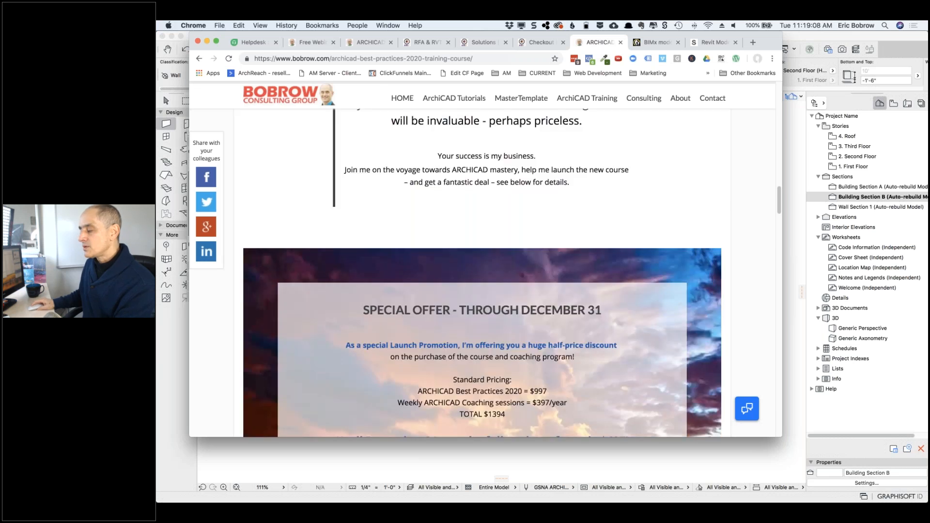
scroll(481, 272, up, 10)
scroll(448, 180, up, 5)
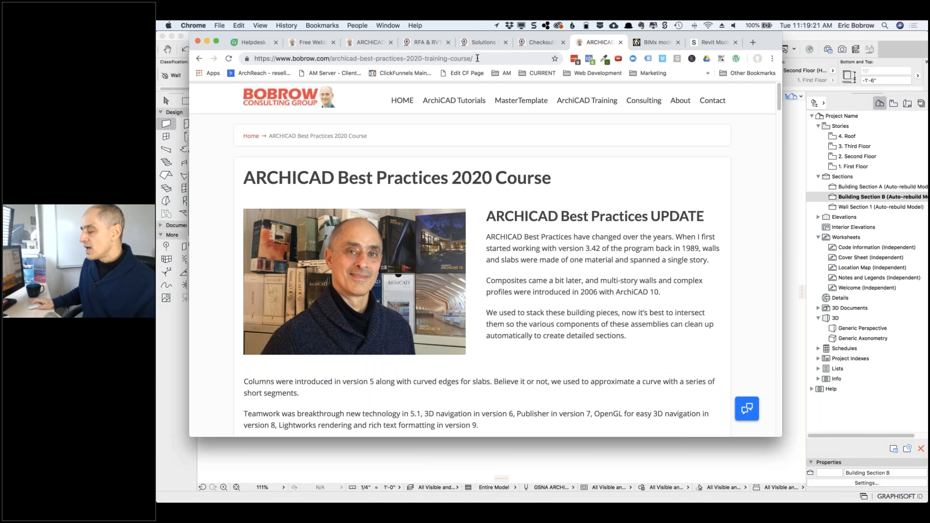
scroll(484, 266, down, 10)
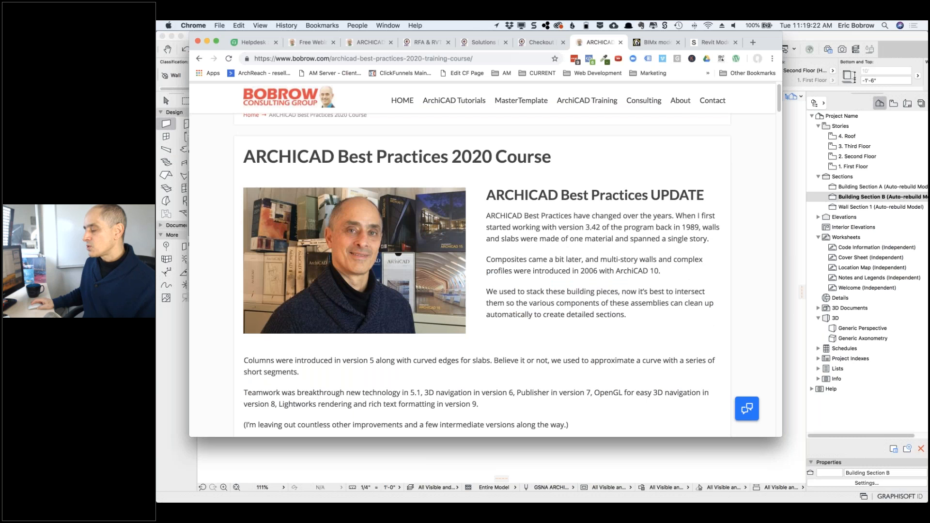
Step: Review the course page's executive summary and the introduction of its features, organization and coverage
scroll(482, 271, down, 15)
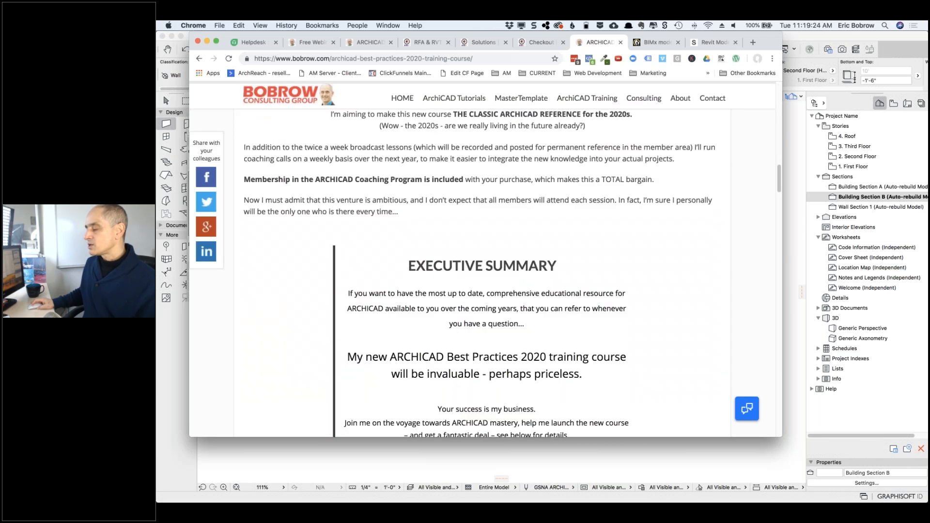
scroll(485, 271, down, 1)
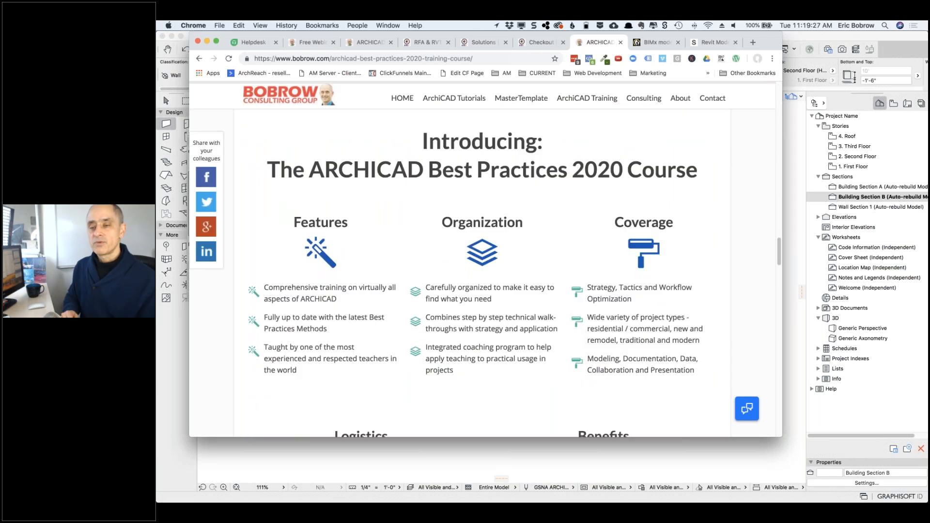
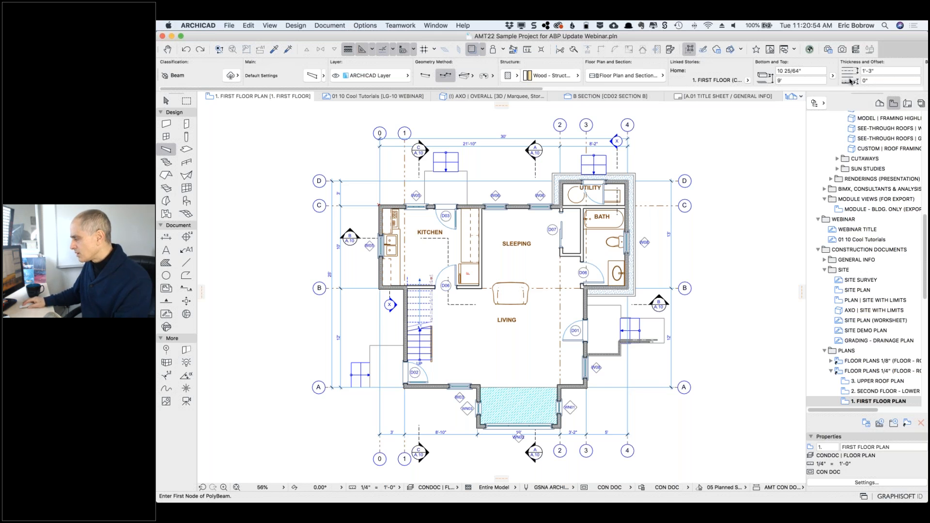
Step: Set the default beam cross-section to 4" wide and 1' high in the sample project
click(873, 72)
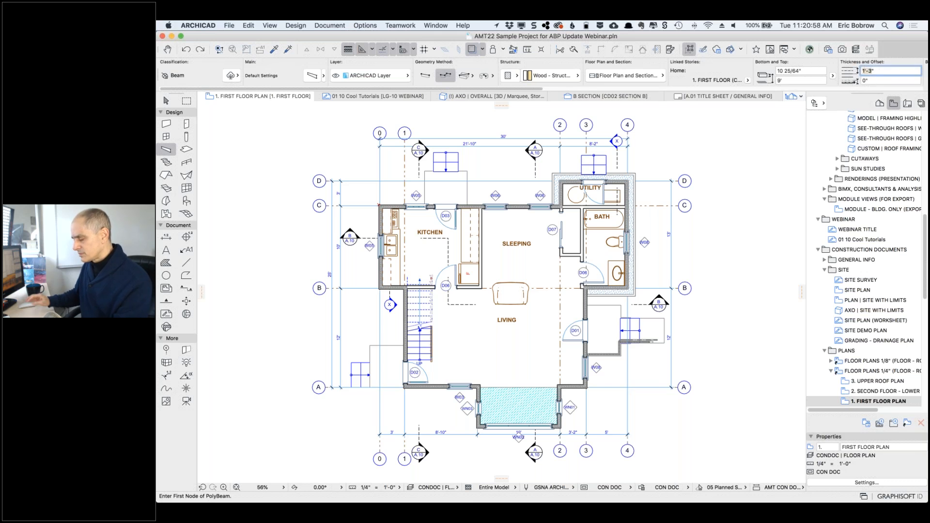
text(4)
click(801, 71)
text(1)
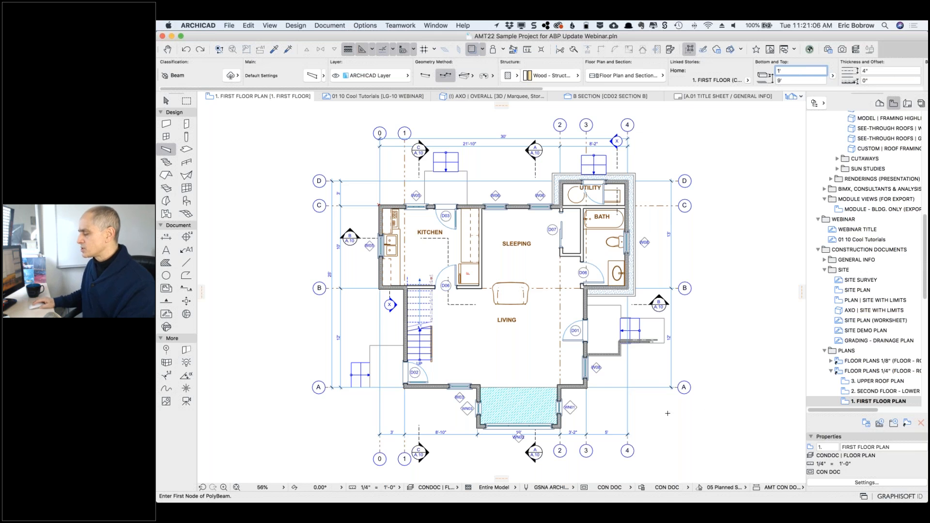
Step: Try to draw a horizontal beam about 10' long outside the building's lower right corner and undo it
click(650, 413)
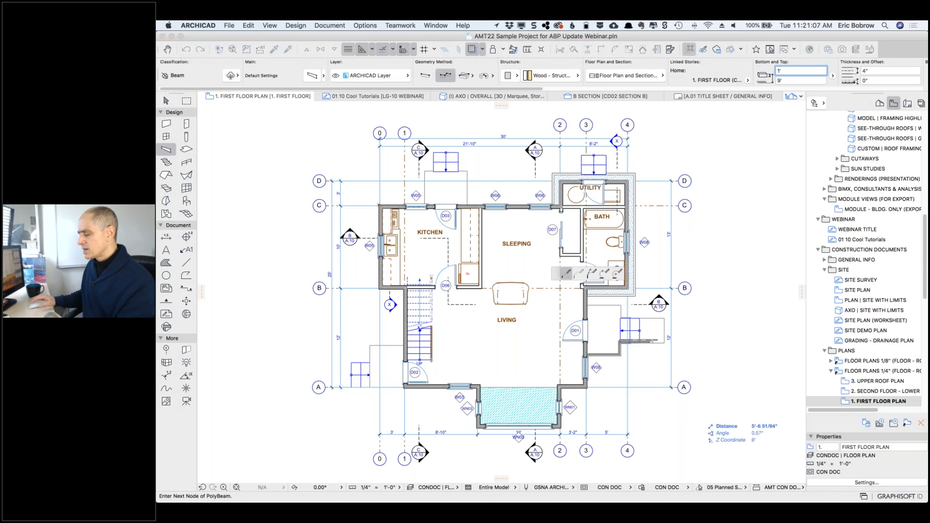
text(10)
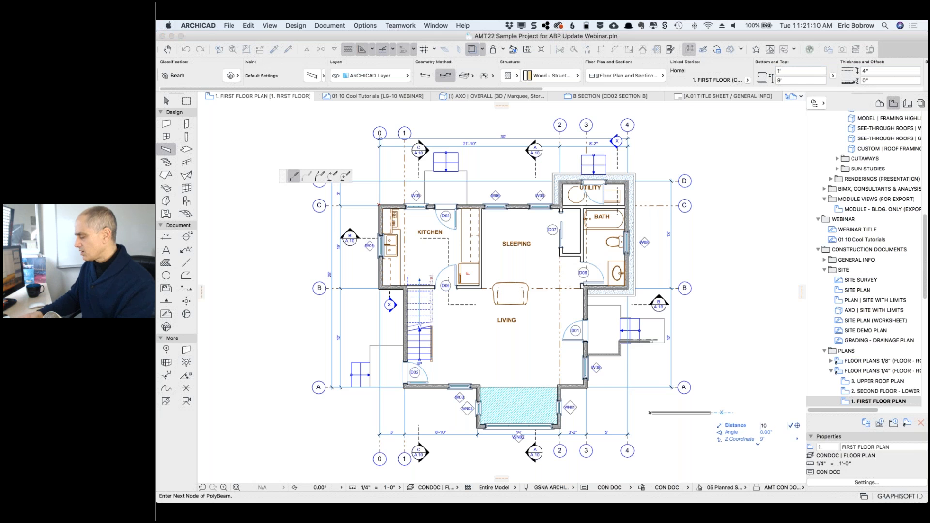
key(Return)
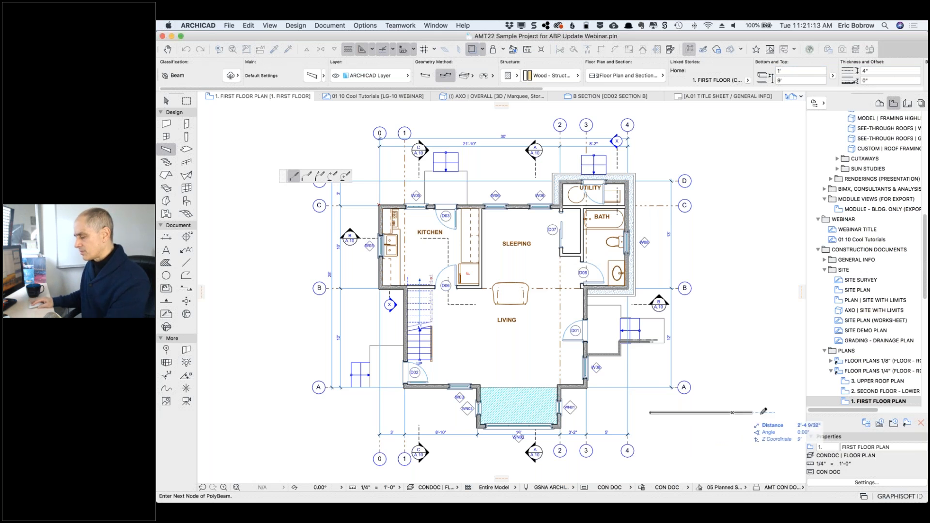
key(Escape)
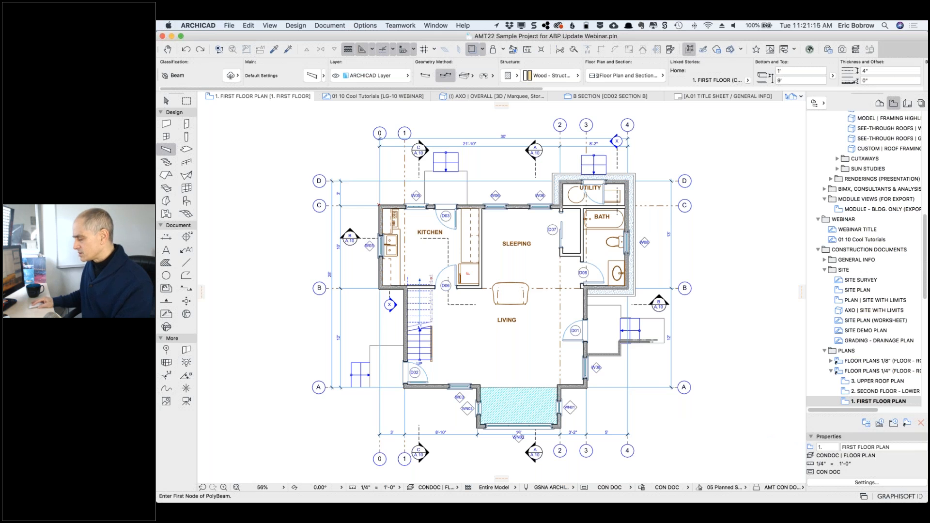
click(669, 418)
click(729, 417)
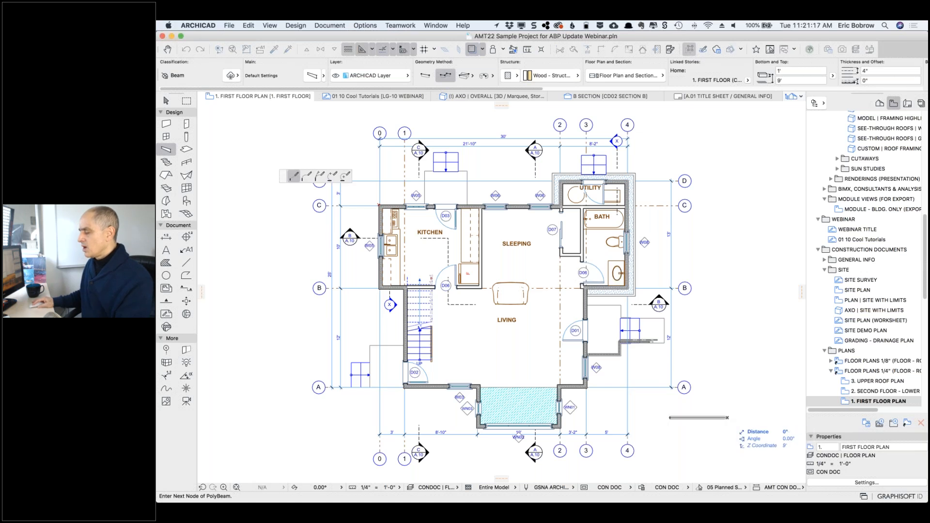
click(726, 418)
key(super+z)
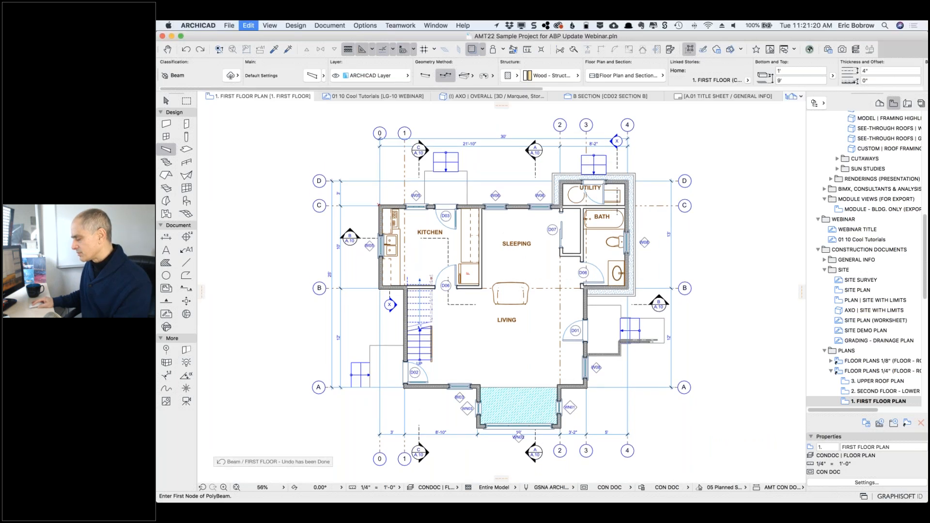
click(672, 418)
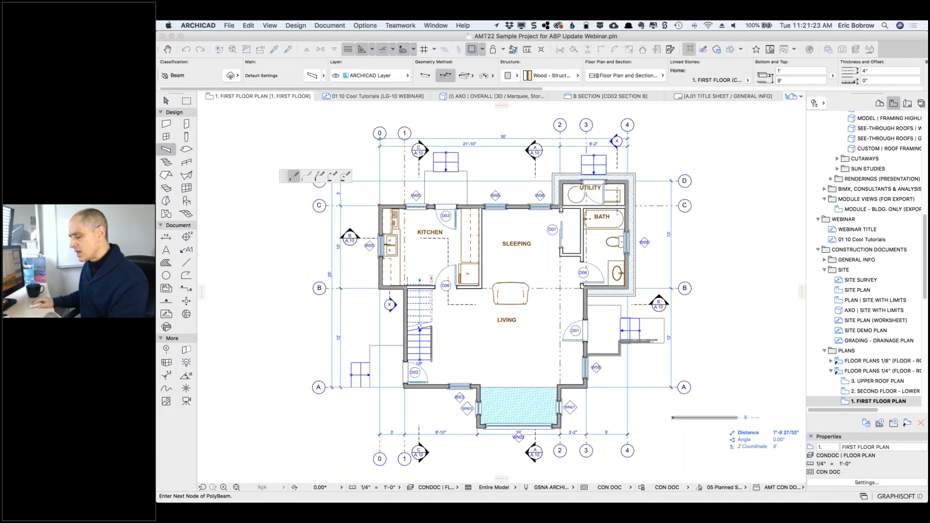
key(Escape)
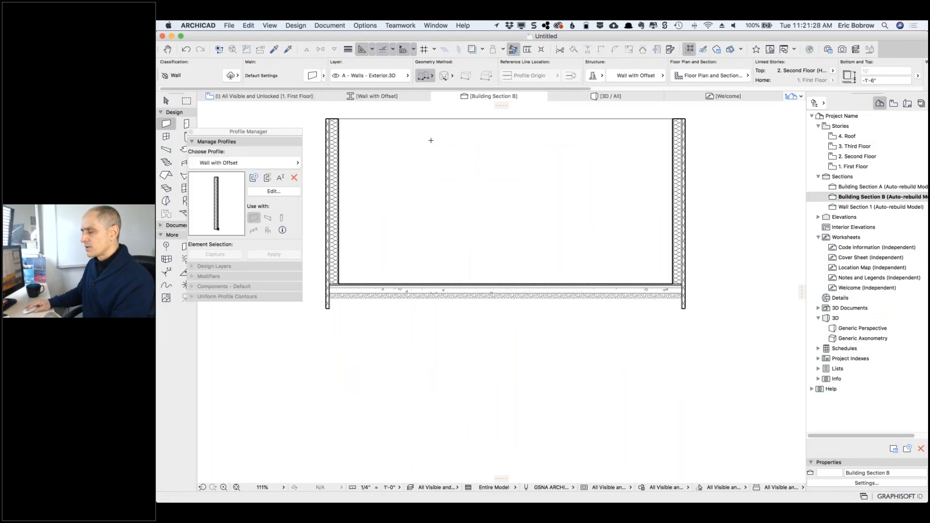
Step: Open the First Floor plan of the Untitled project and move the Profile Manager palette clear of the toolbox
click(271, 97)
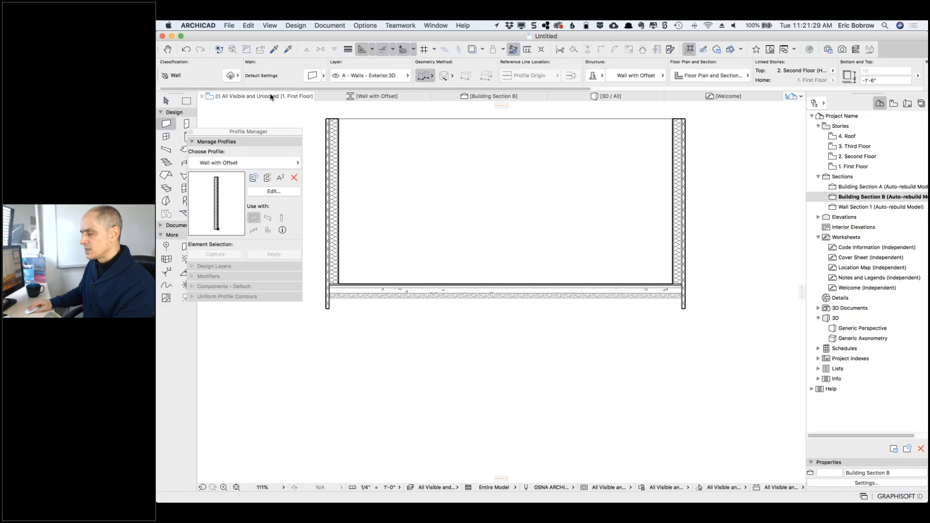
key(Escape)
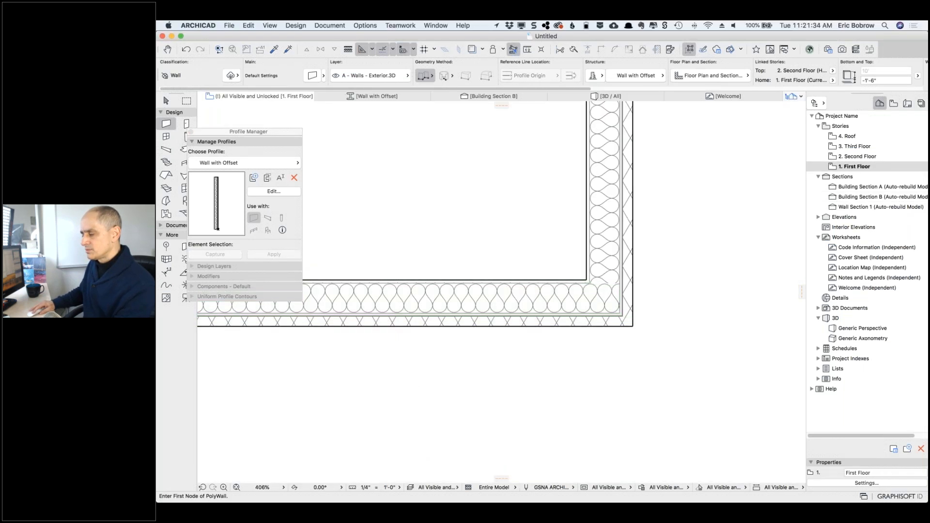
drag(218, 131, 245, 131)
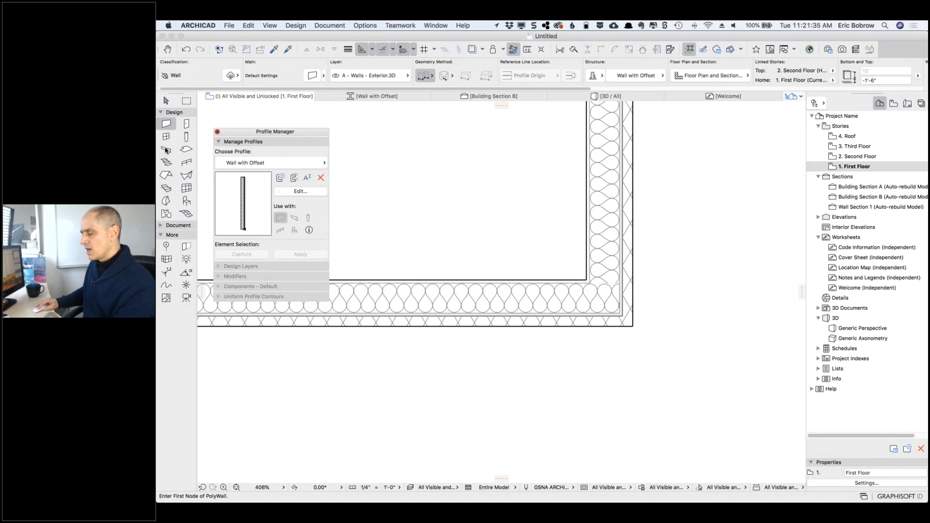
Step: Draw a horizontal beam 10' long just outside the building's lower right corner on the First Floor plan
click(165, 150)
click(394, 399)
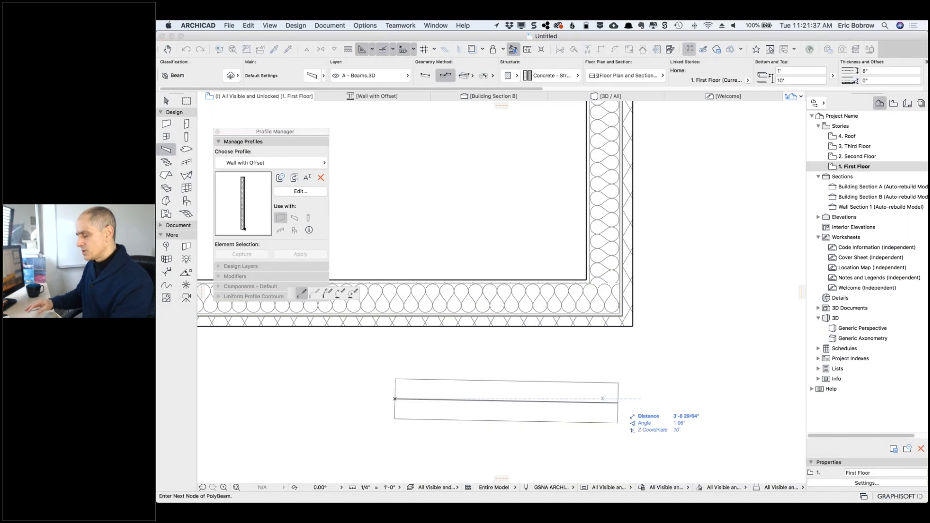
text(10)
key(Return)
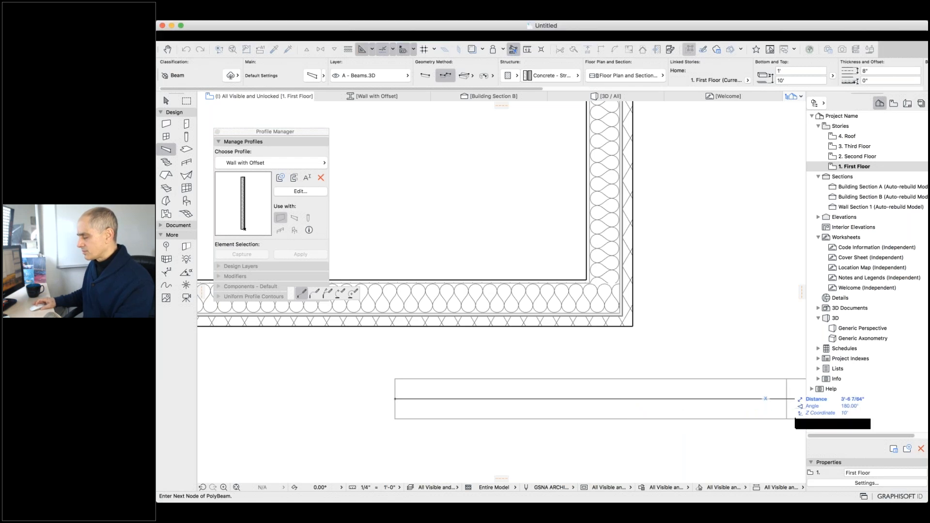
scroll(799, 399, down, 3)
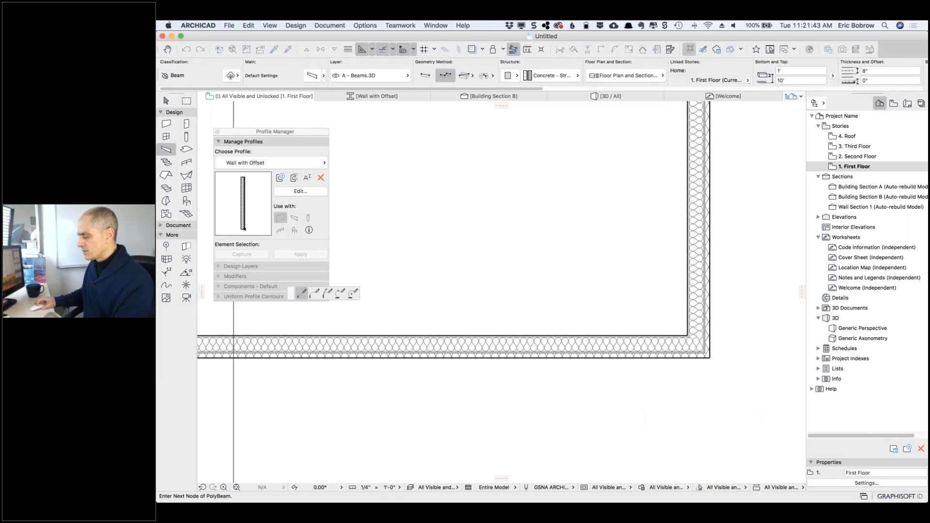
scroll(795, 393, down, 2)
scroll(795, 392, up, 4)
scroll(749, 393, down, 4)
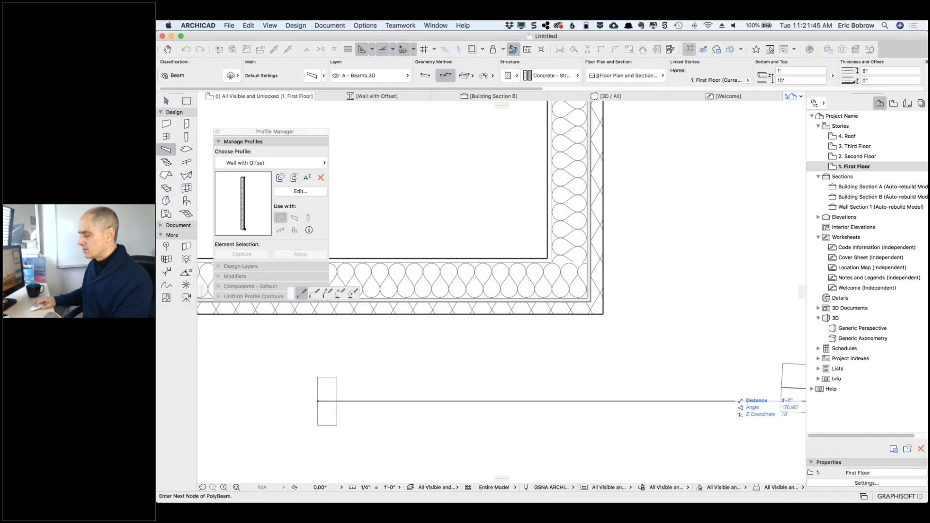
middle_drag(749, 394, 564, 369)
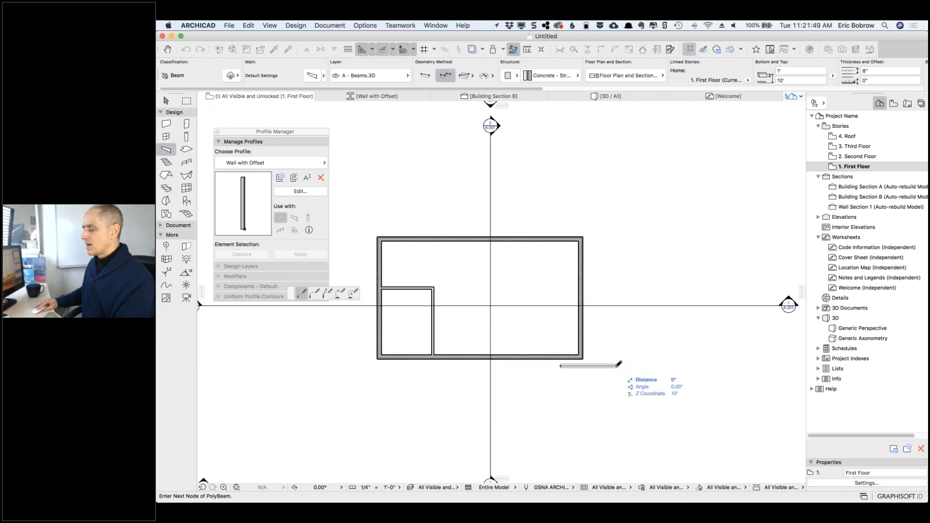
double_click(618, 363)
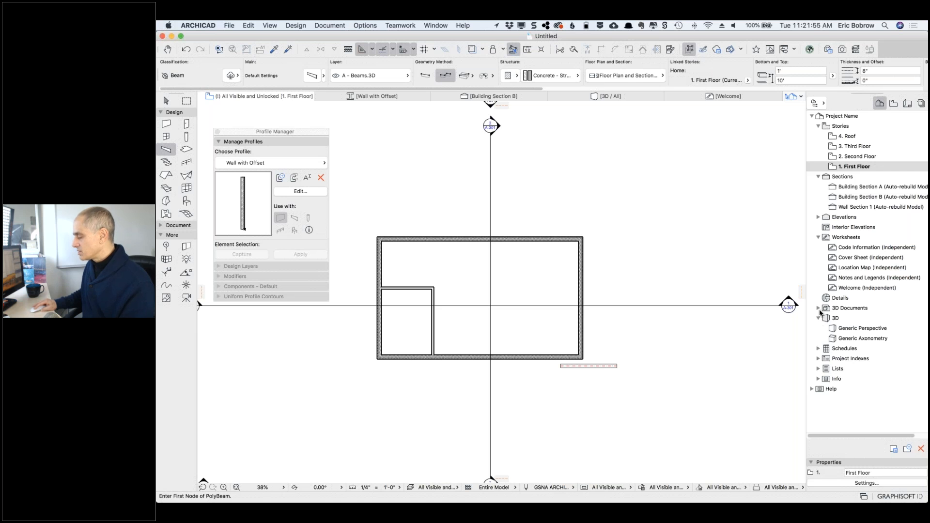
Step: Open the Door Legend element schedule from the project's schedules and bring up its scheme settings
click(818, 348)
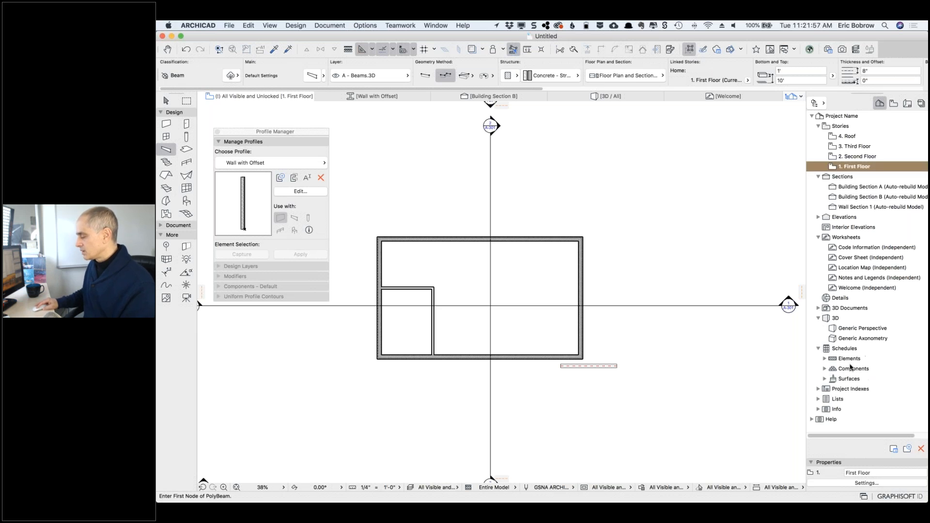
click(824, 359)
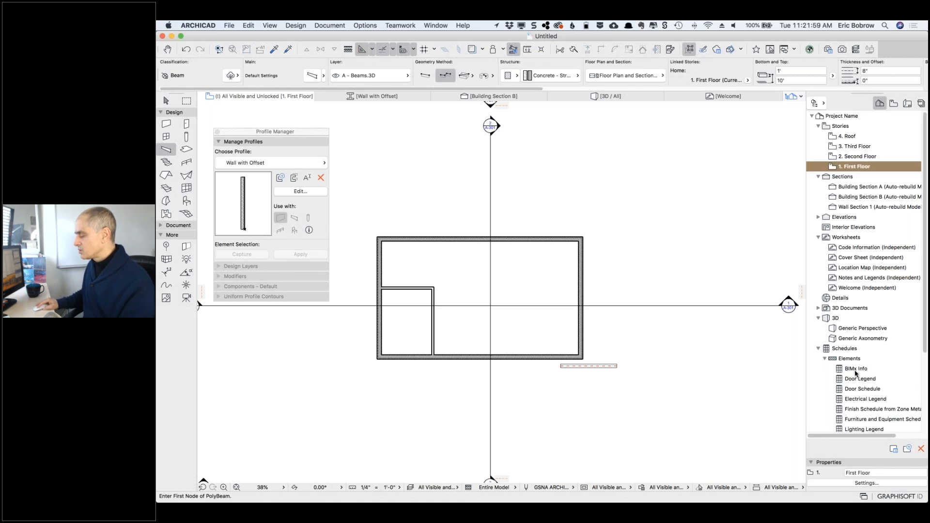
click(854, 380)
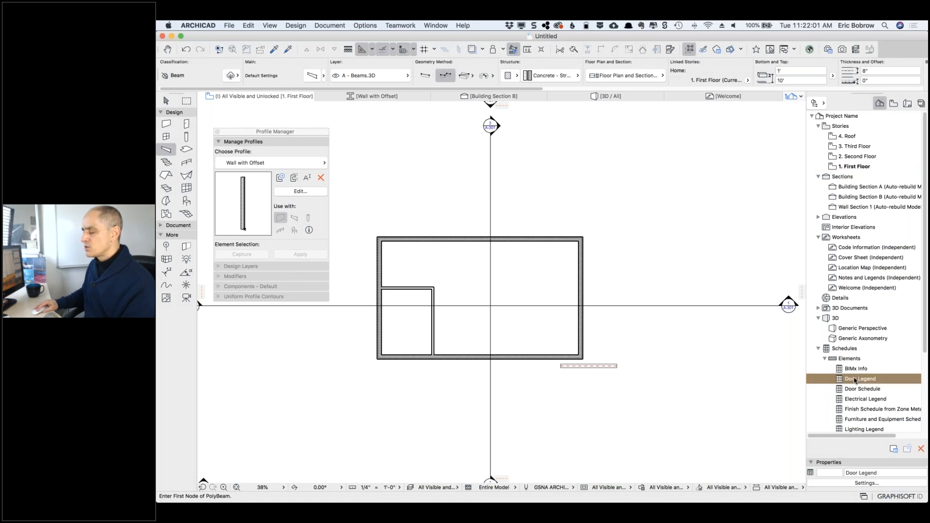
double_click(855, 380)
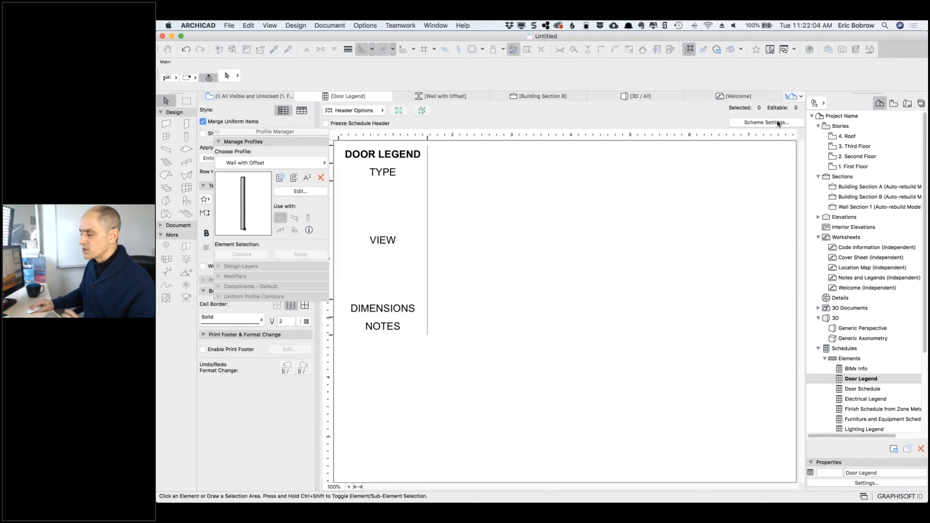
click(767, 123)
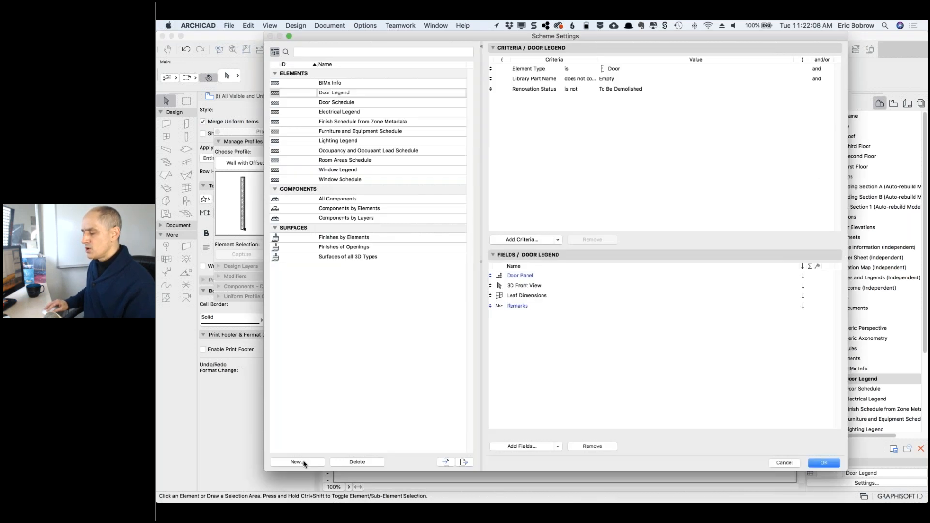
Step: Create a new Elements schedule scheme named BEAM SCHEDULE
click(304, 462)
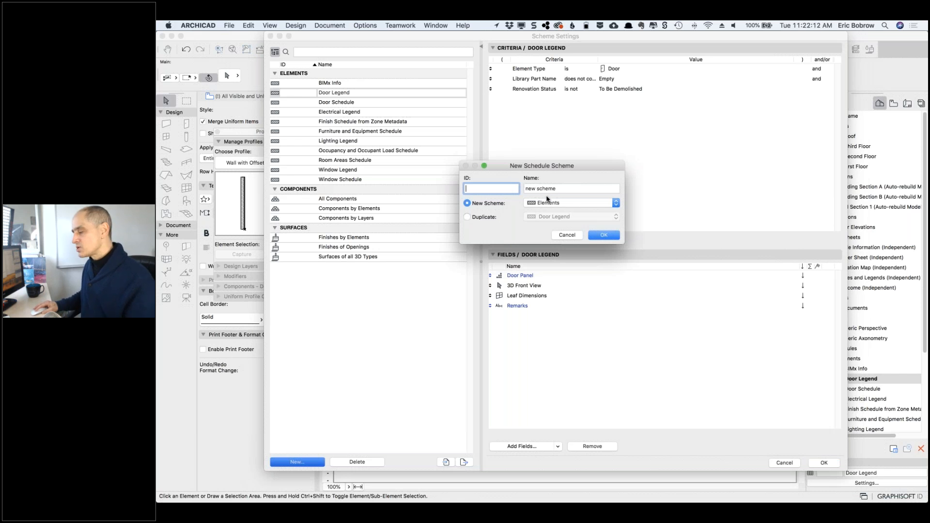
key(Tab)
text(BEAM SCHEDULE)
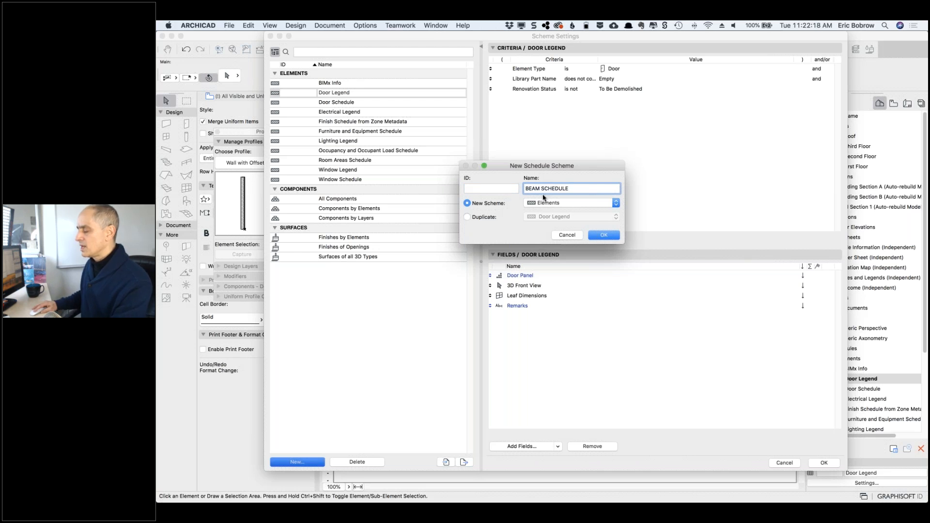
click(570, 203)
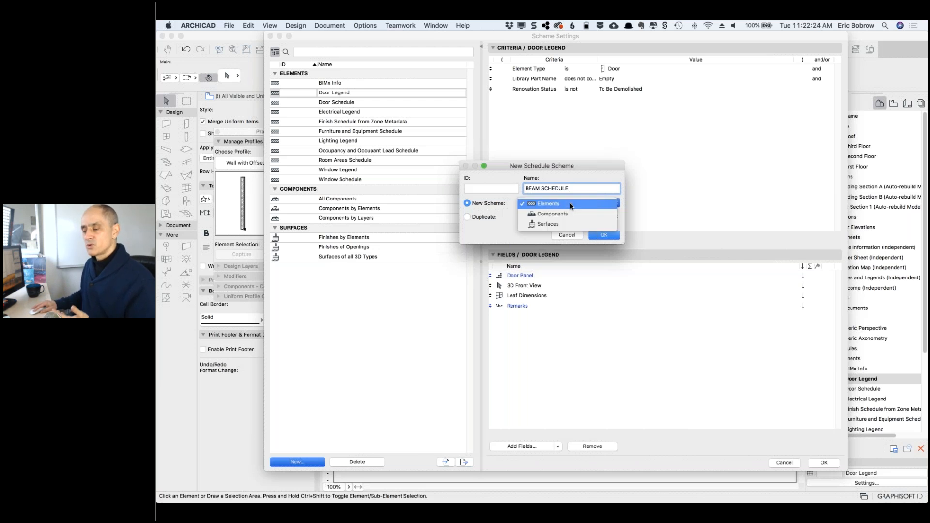
click(581, 180)
click(604, 236)
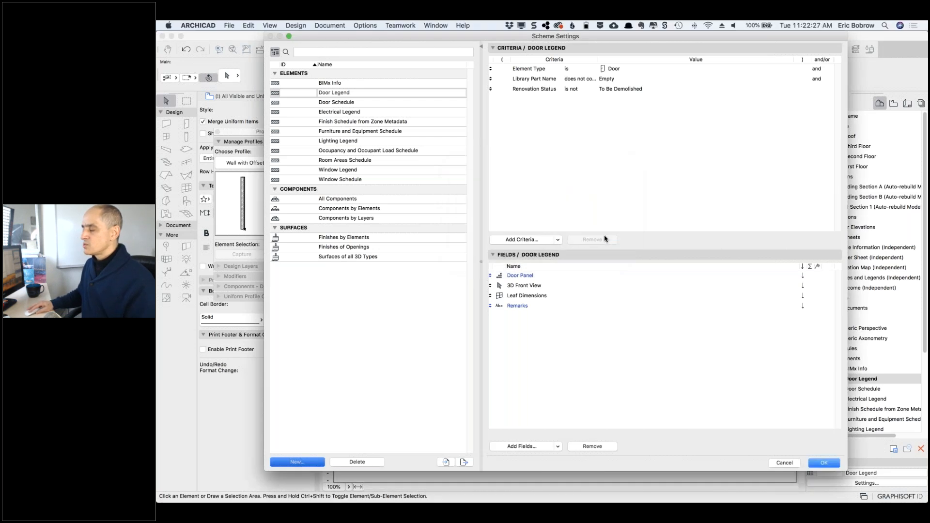
Step: Set the BEAM SCHEDULE criterion so that Element Type is Beam
click(759, 69)
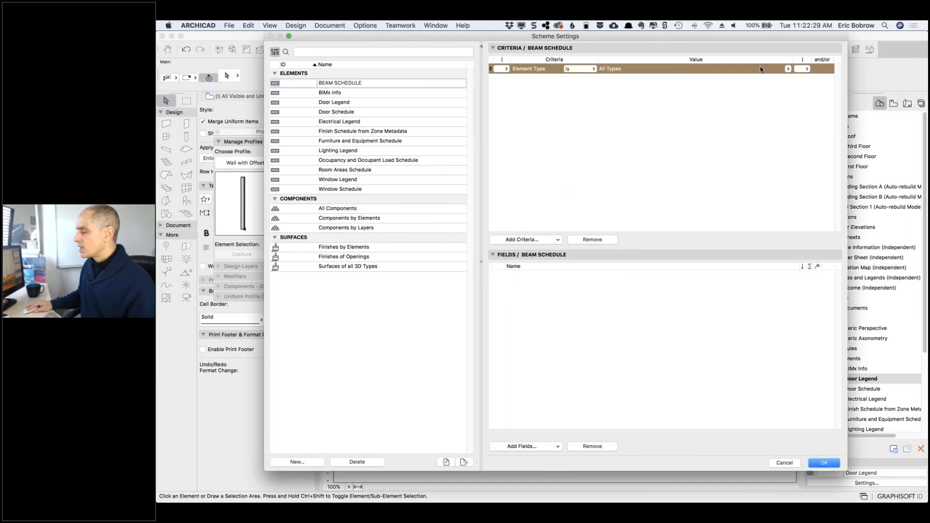
click(787, 69)
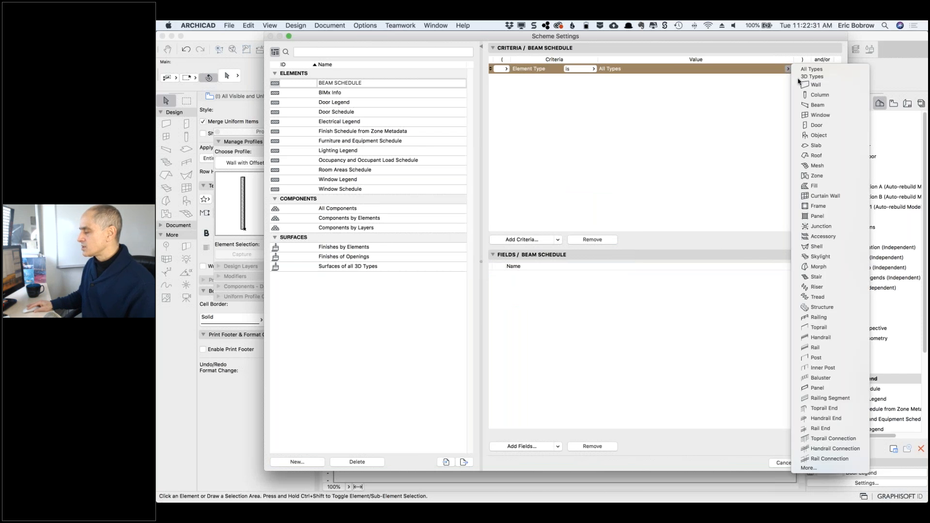
click(817, 104)
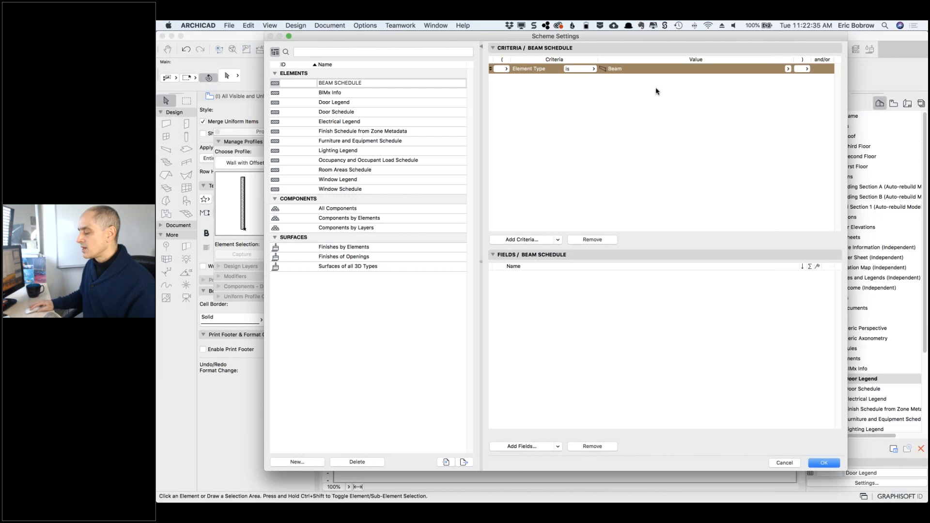
Step: Find the available length fields and add the general 3D Length field to the BEAM SCHEDULE scheme
click(526, 445)
text(length)
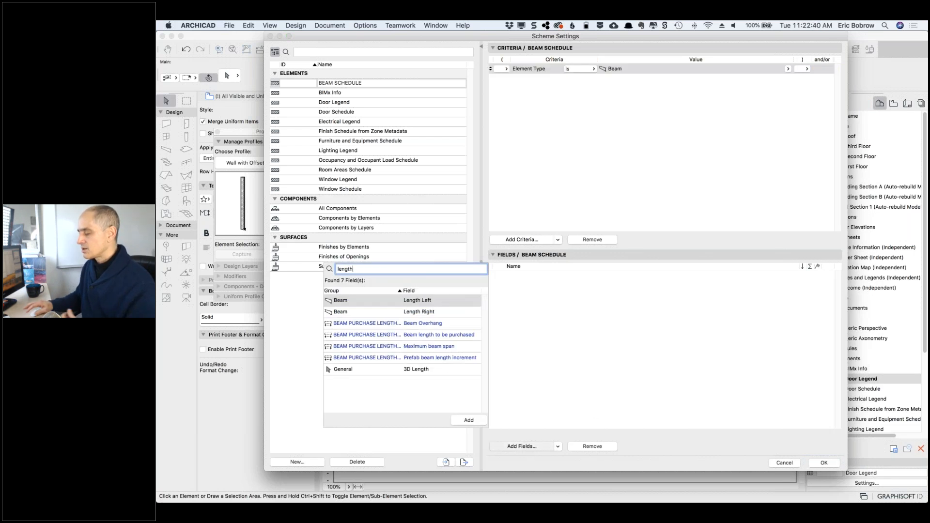
click(415, 372)
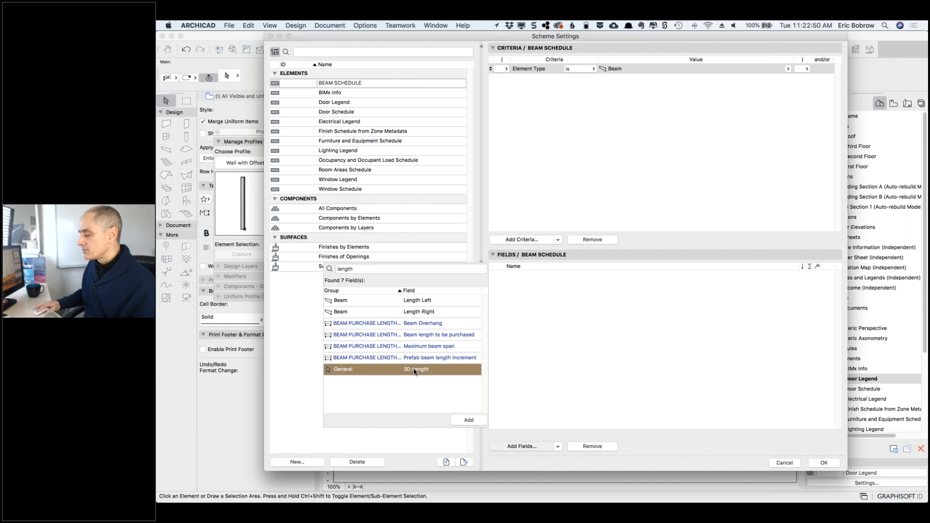
double_click(414, 372)
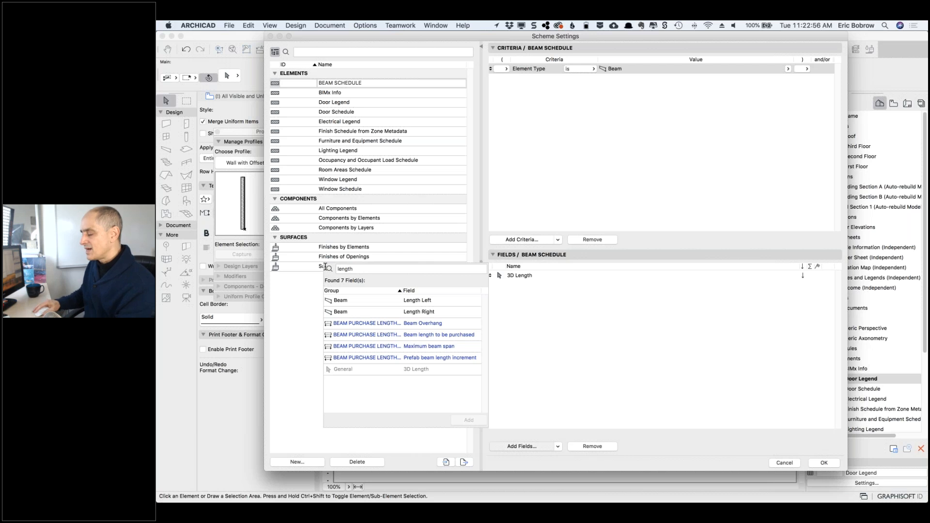
Step: Add the general Element ID field to the BEAM SCHEDULE scheme and apply the scheme settings
double_click(344, 269)
text(id)
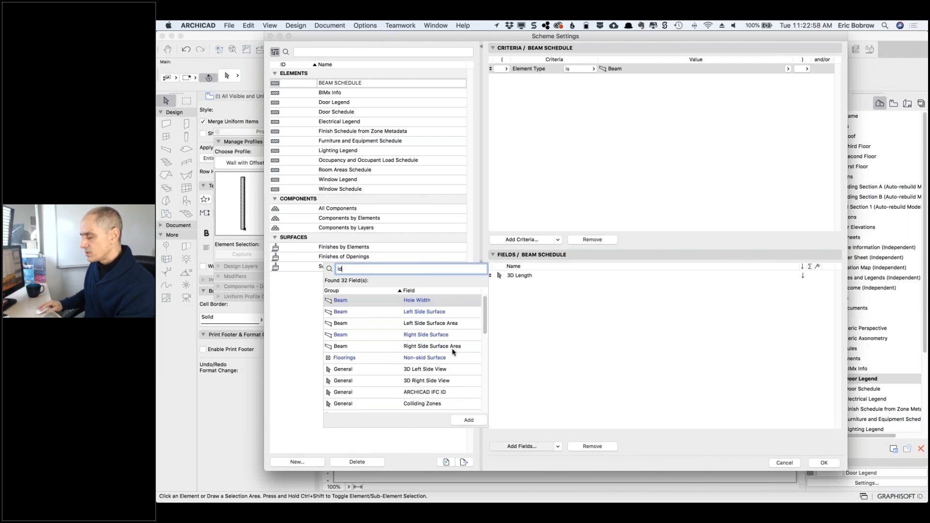
scroll(450, 376, down, 2)
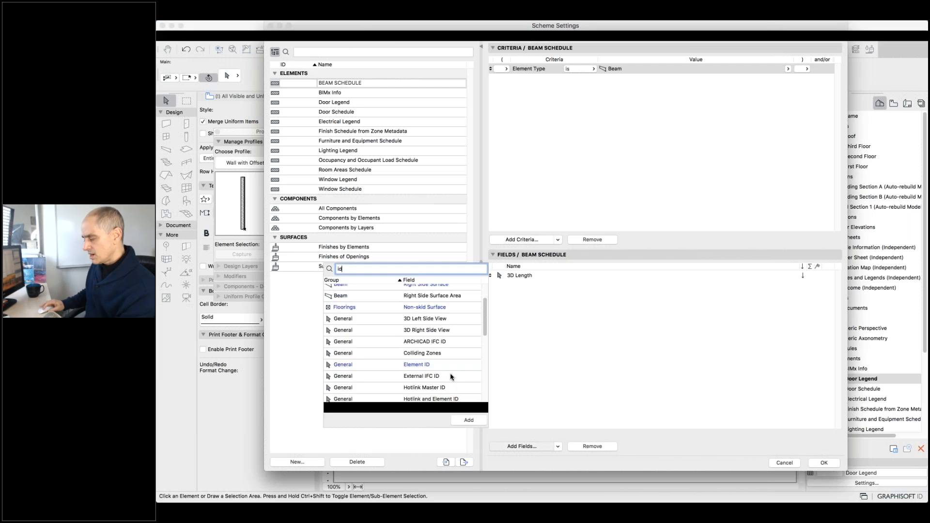
scroll(451, 377, down, 3)
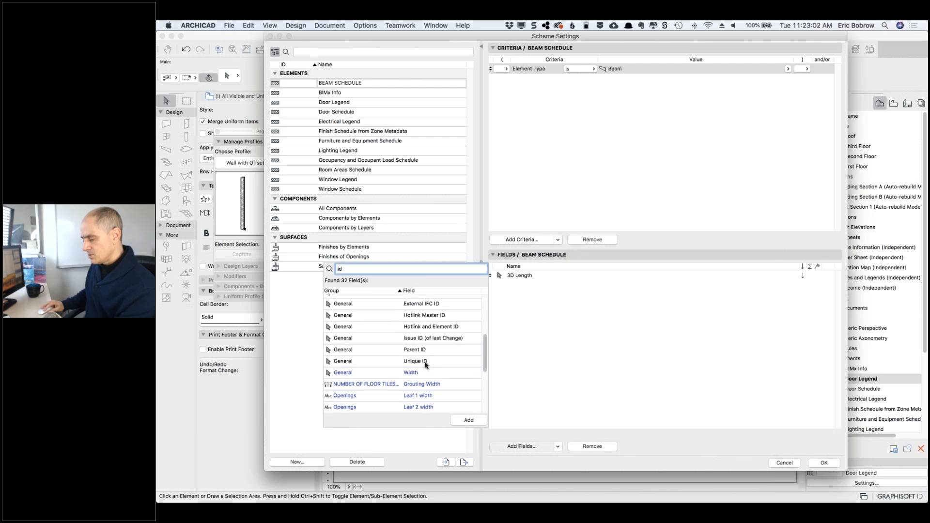
scroll(425, 364, up, 2)
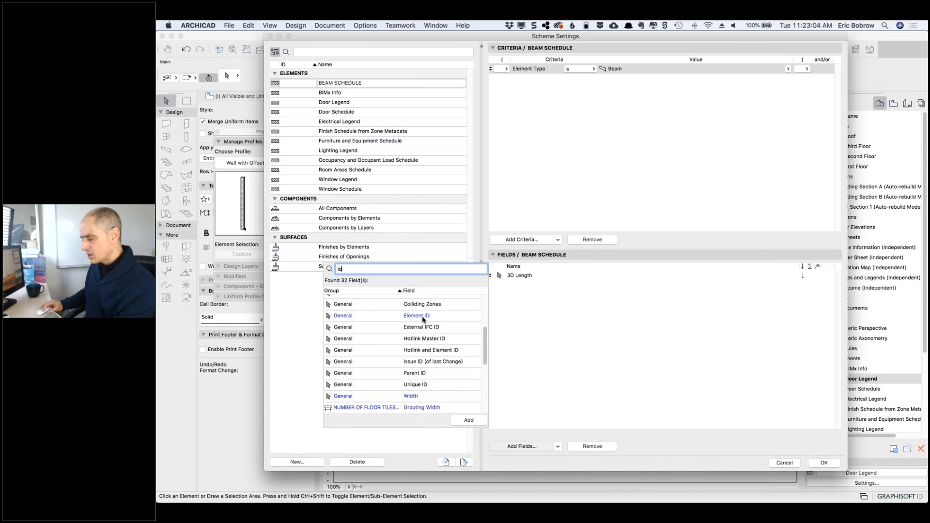
double_click(423, 318)
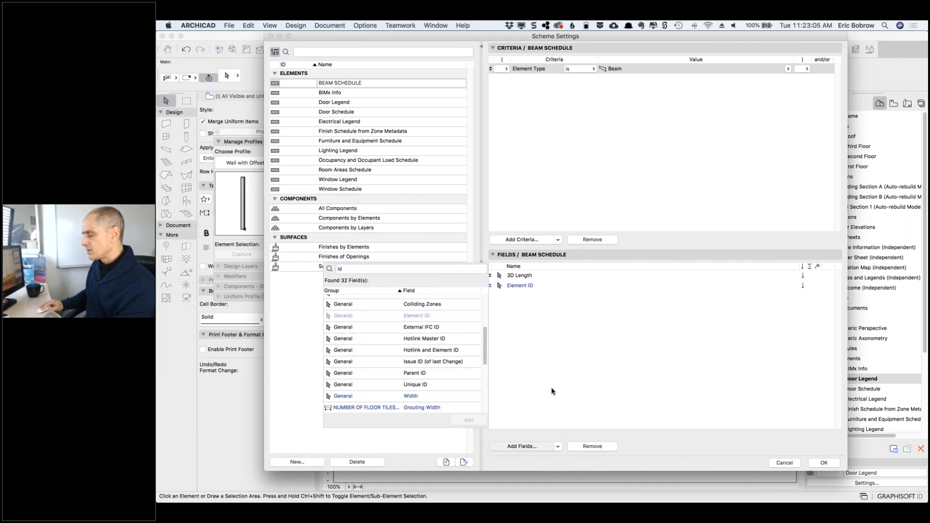
click(820, 464)
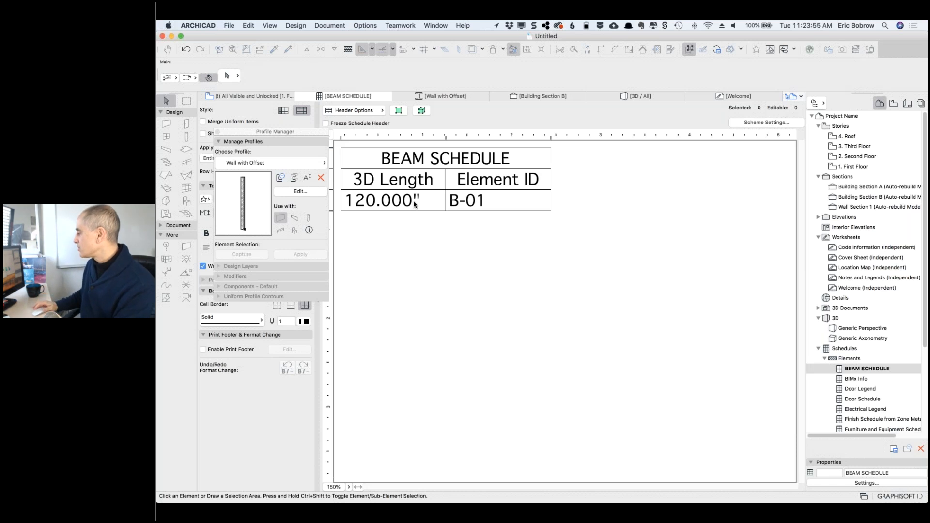
Step: Switch to Chrome, search for "steel beams sizes and weights" in a new tab, and copy the designation W 18 x 50
key(super+Tab)
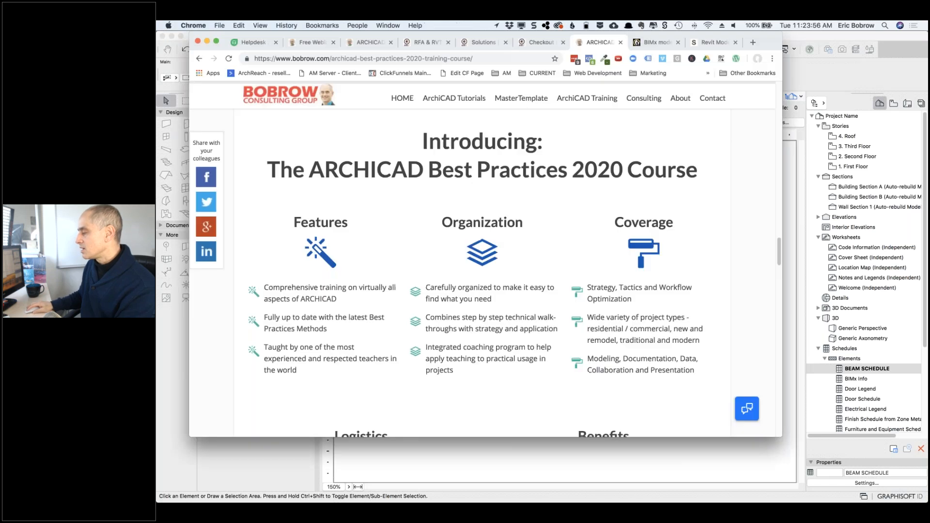
click(753, 43)
text(steel)
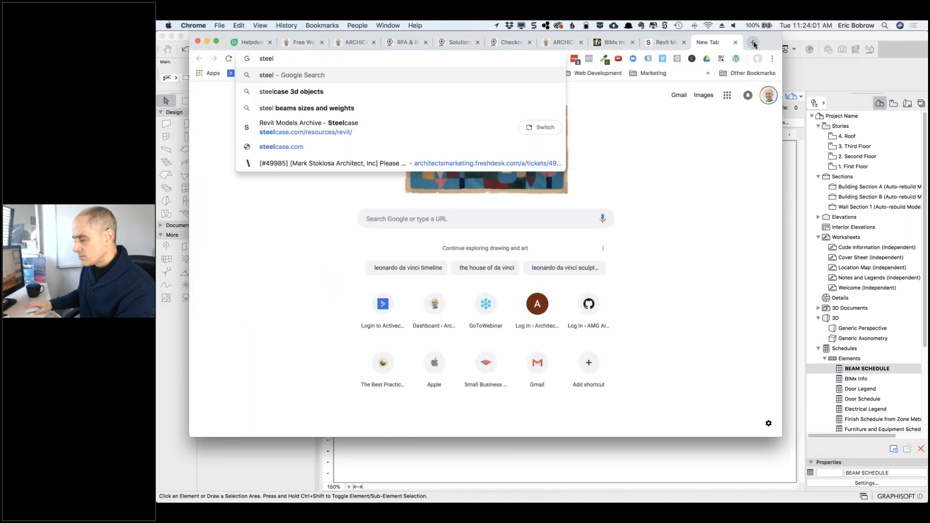
click(318, 108)
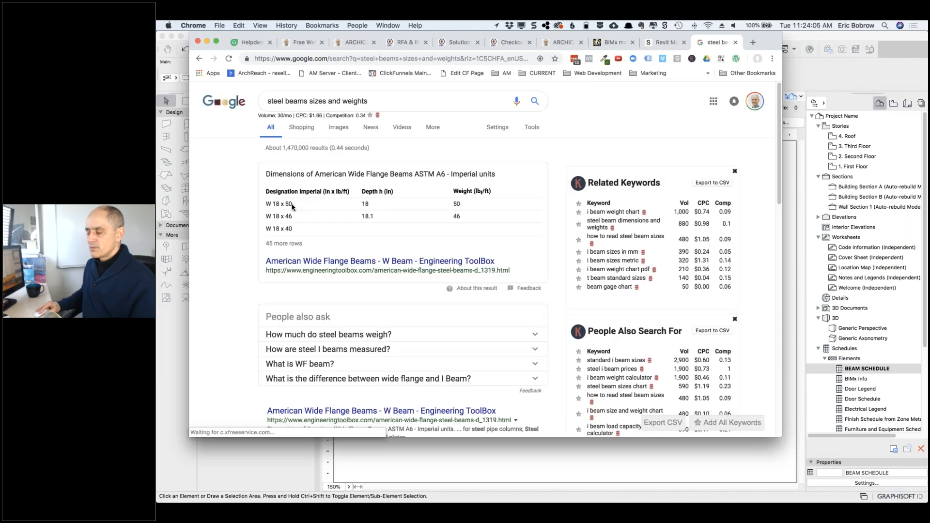
drag(292, 205, 266, 205)
key(super+c)
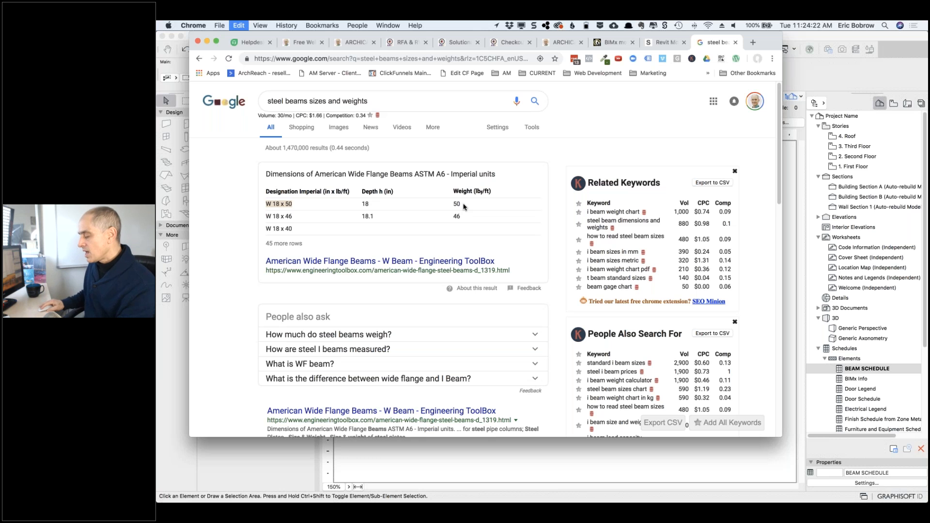
Step: Return to ARCHICAD's First Floor plan and set the selected beam's height to 1'-6"
click(565, 459)
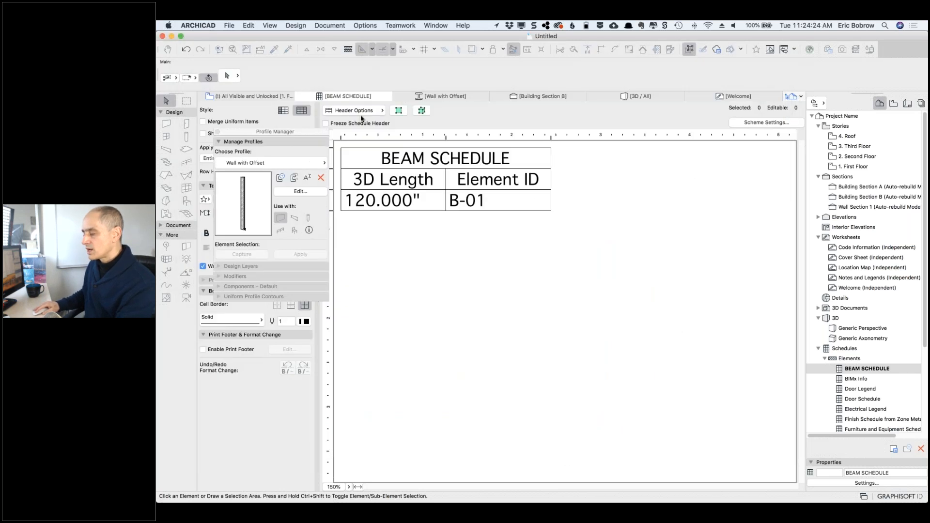
click(272, 96)
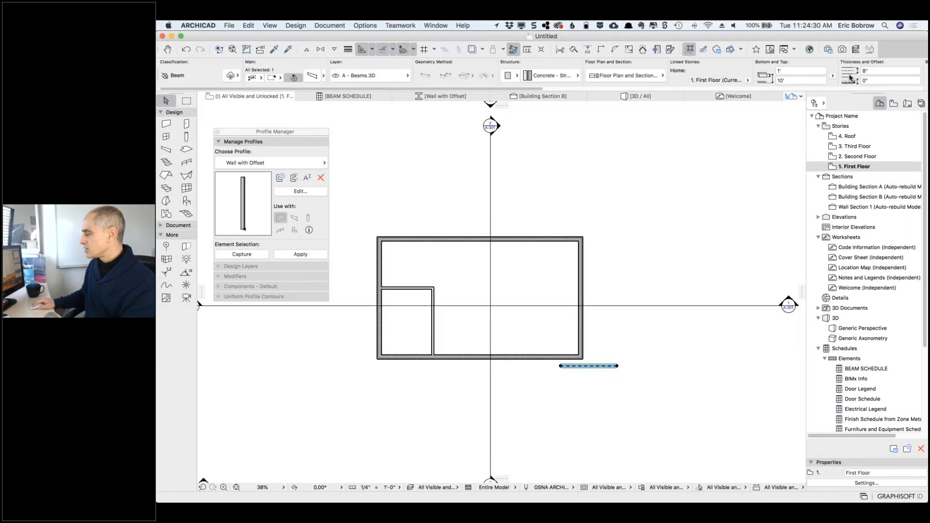
click(794, 71)
text(6)
click(864, 72)
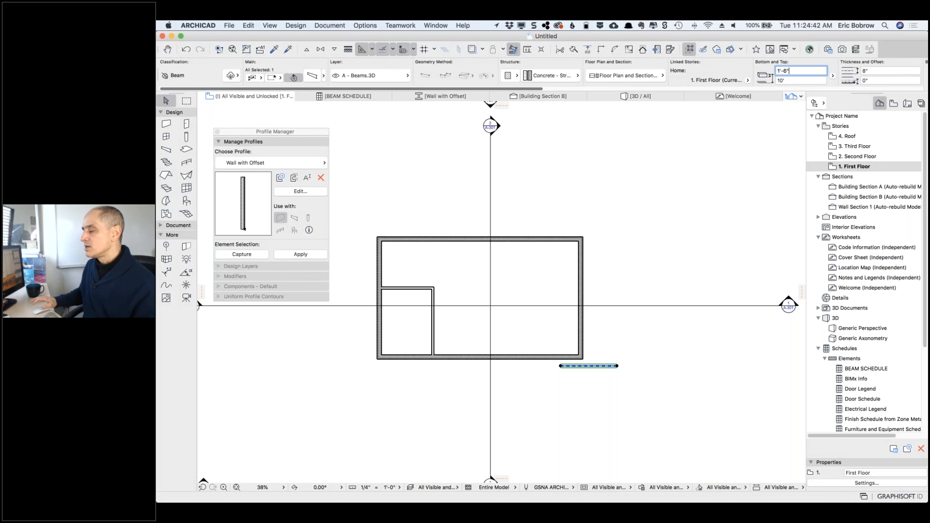
Step: Set the selected beam's Steel Type property under Main Construction to the copied designation W 18 x 50
click(313, 76)
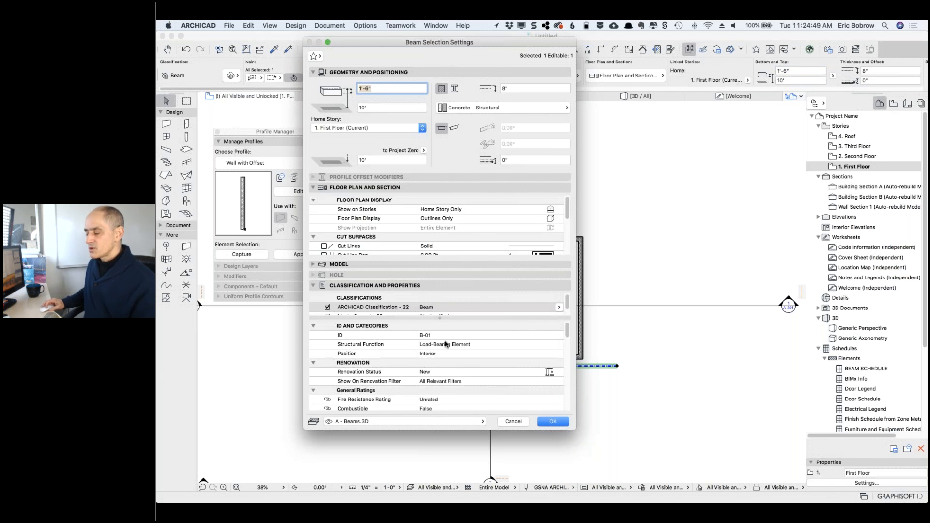
scroll(445, 344, down, 3)
scroll(431, 358, down, 4)
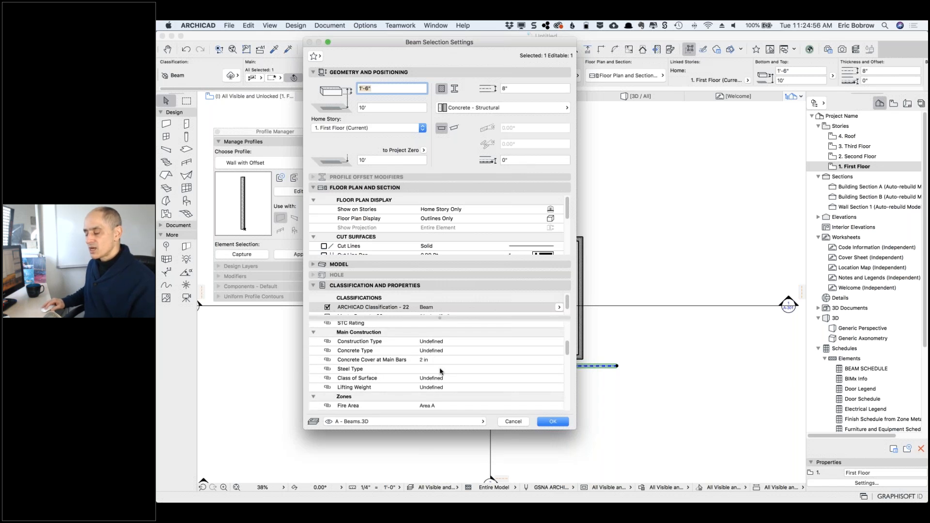
click(440, 369)
key(super+v)
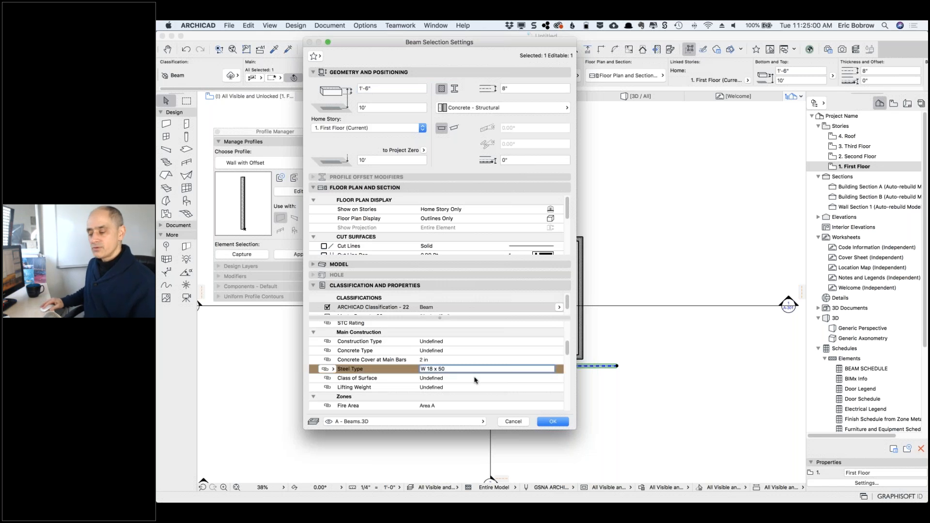
click(553, 421)
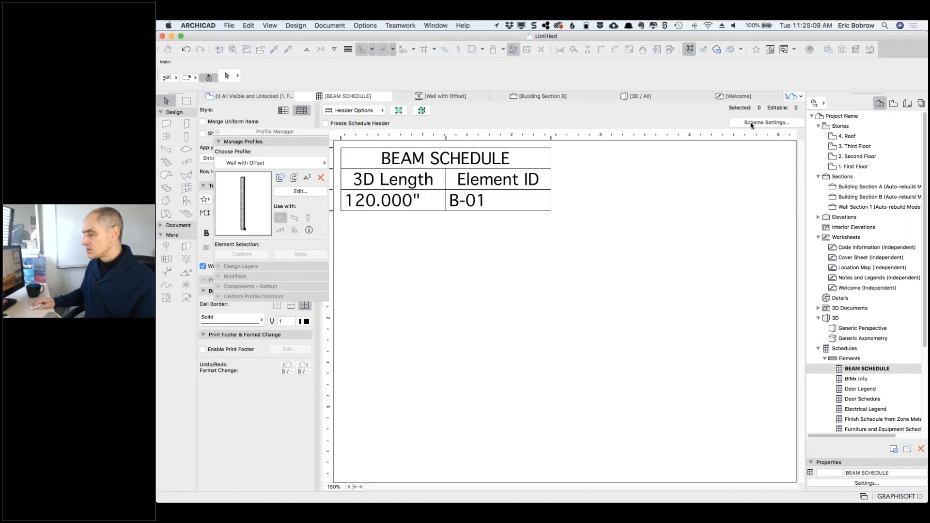
Step: Add the Main Construction Steel Type field to the BEAM SCHEDULE scheme and apply the change
click(751, 123)
click(546, 448)
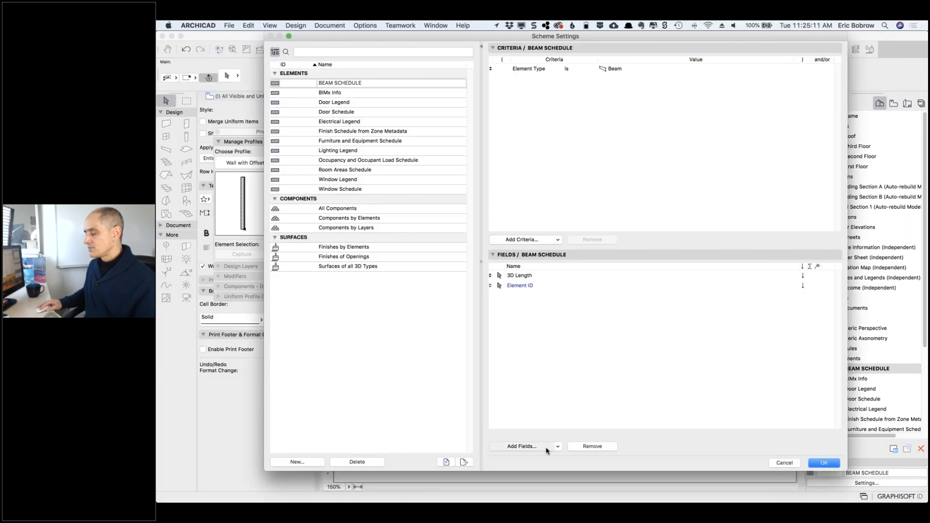
text(type)
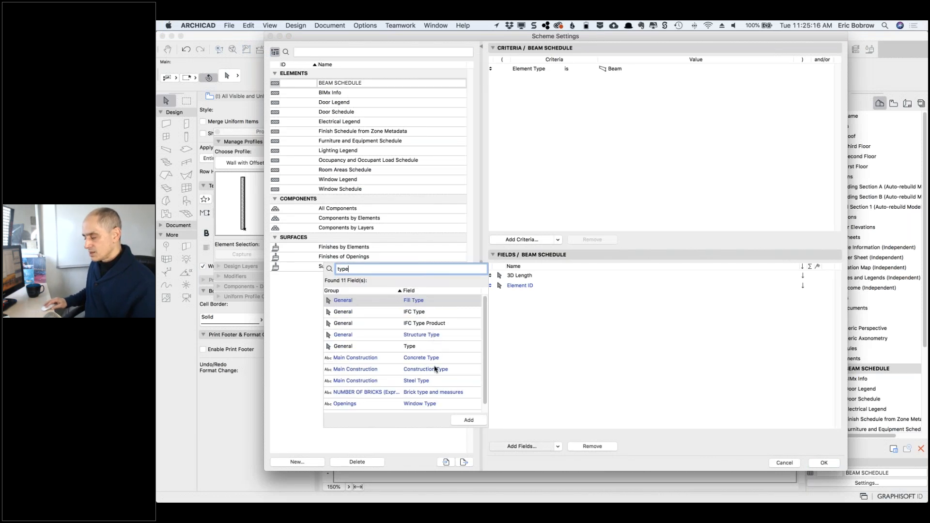
click(427, 381)
click(468, 420)
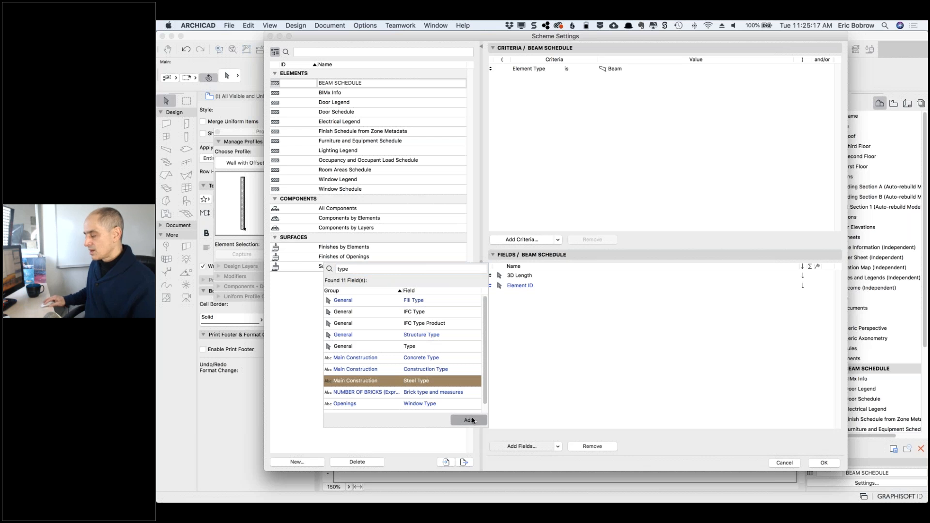
click(833, 463)
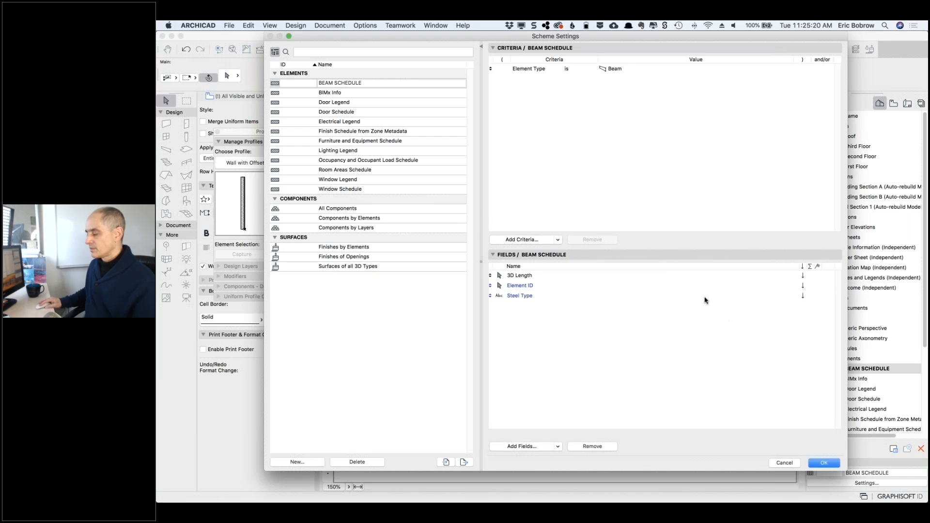
click(820, 464)
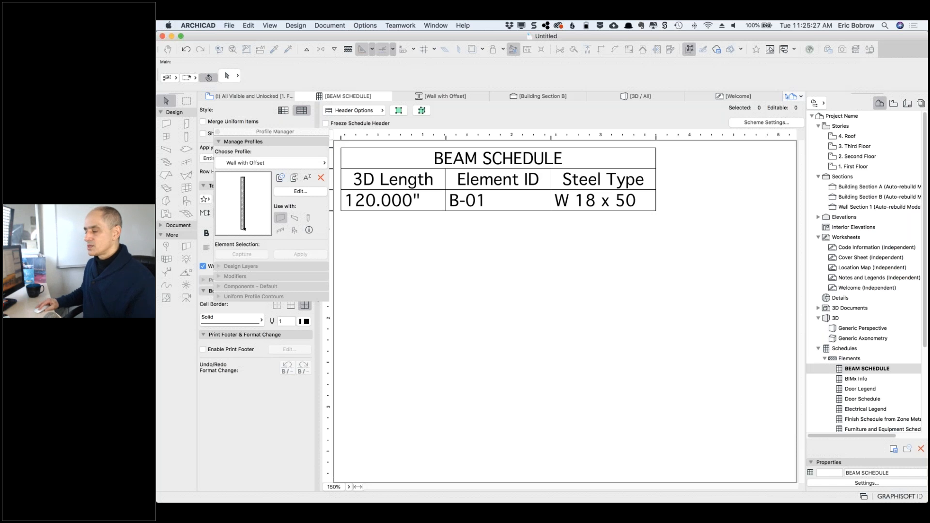
Step: Switch to Chrome to check the weight per foot listed for the W 18 x 50 beam, and return to ARCHICAD
key(super+Tab)
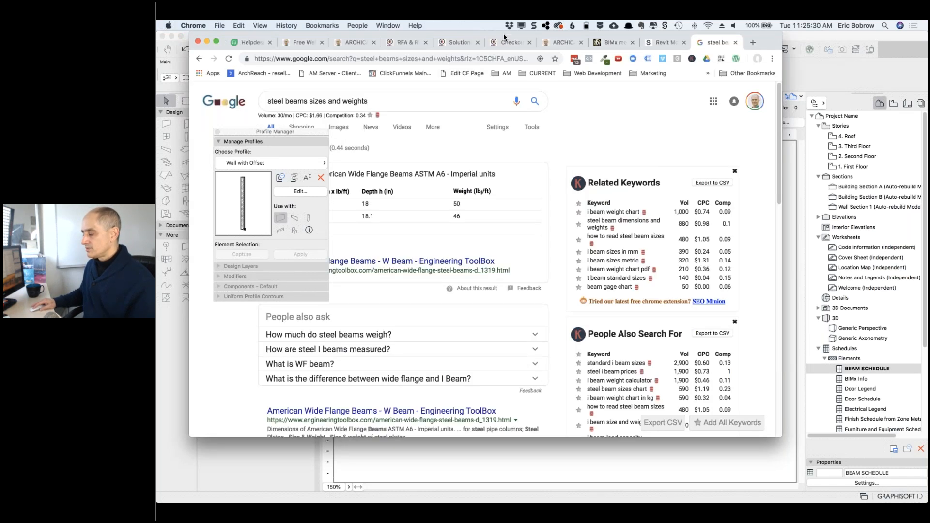
drag(504, 35, 558, 38)
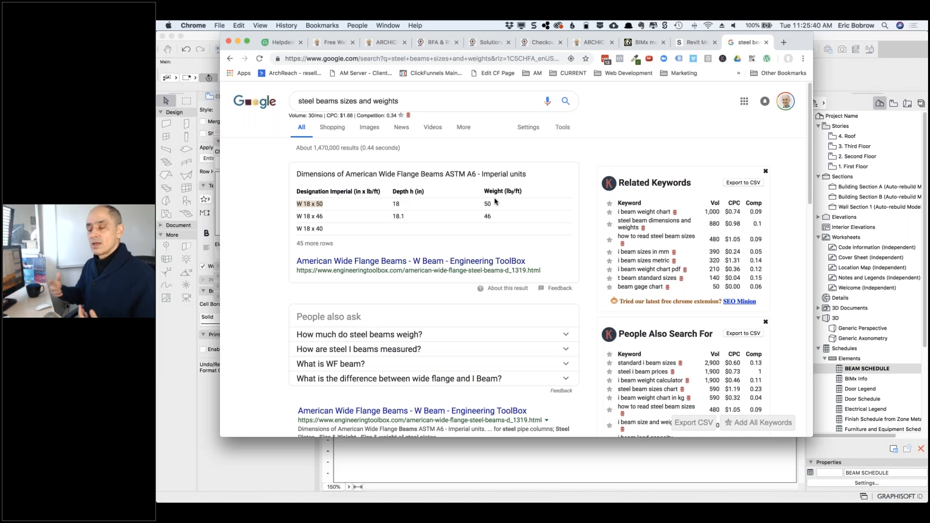
click(617, 460)
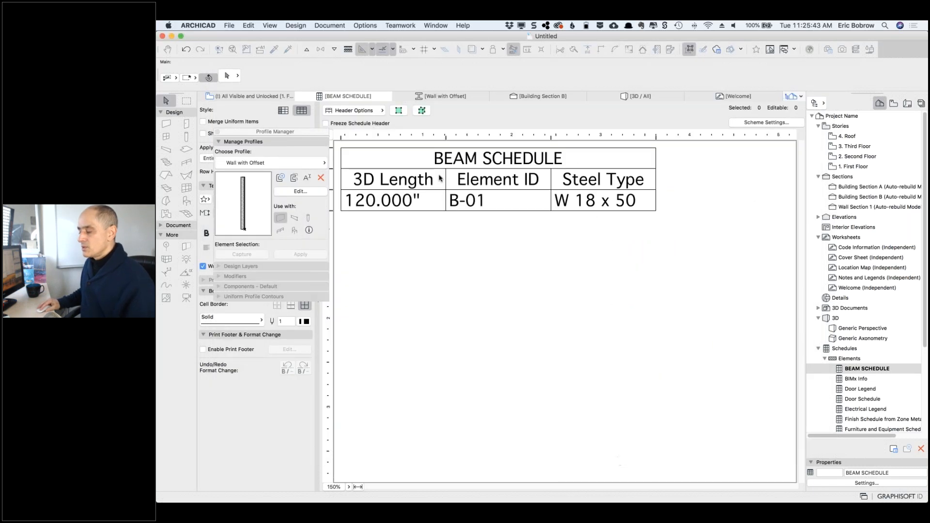
Step: From the First Floor plan, create a Weight Factor property in the Main Construction group and set its data type to Number
click(265, 98)
click(365, 25)
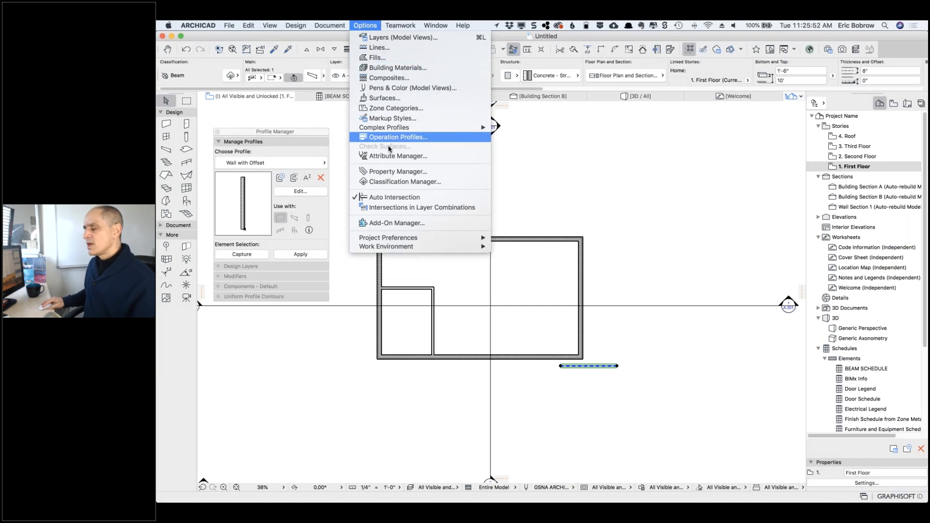
click(387, 171)
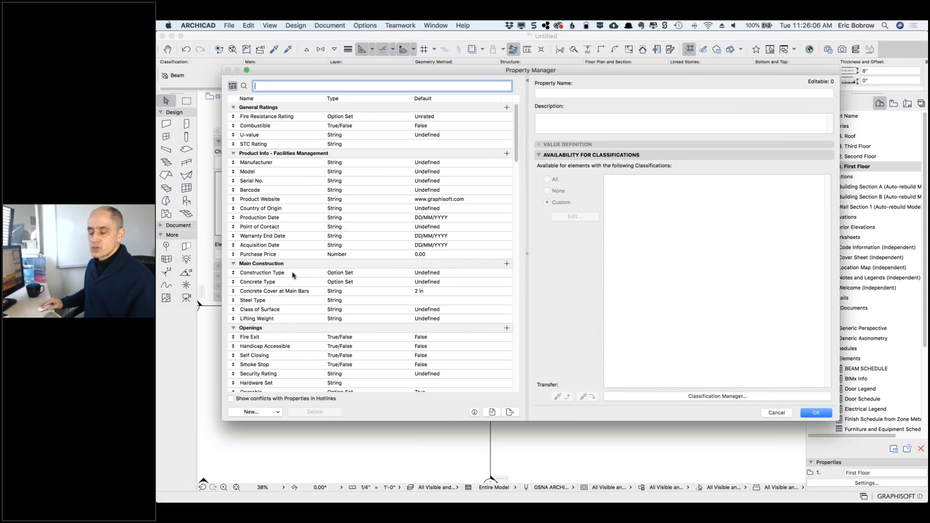
click(235, 264)
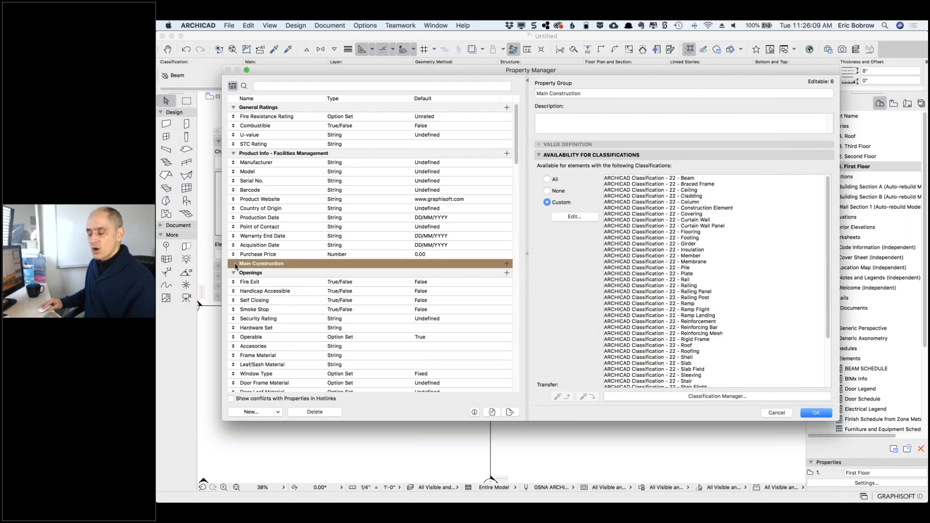
click(235, 265)
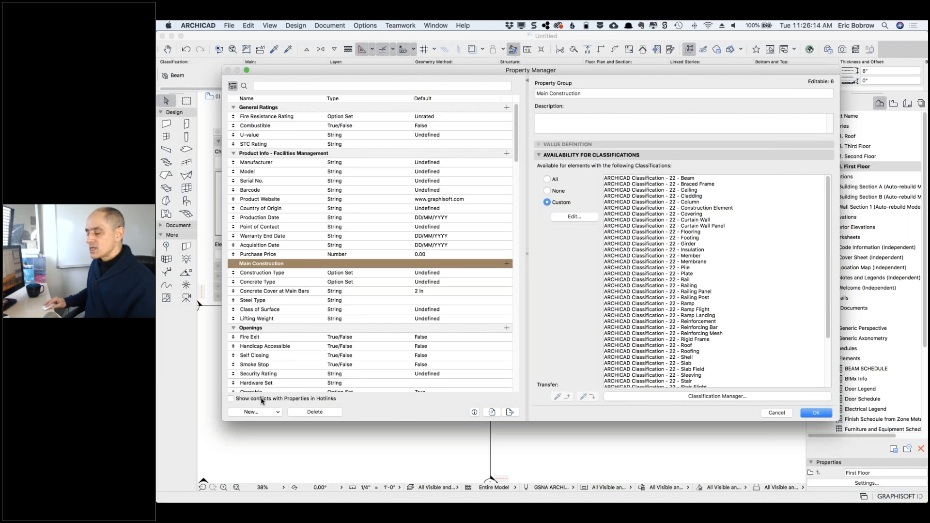
click(256, 413)
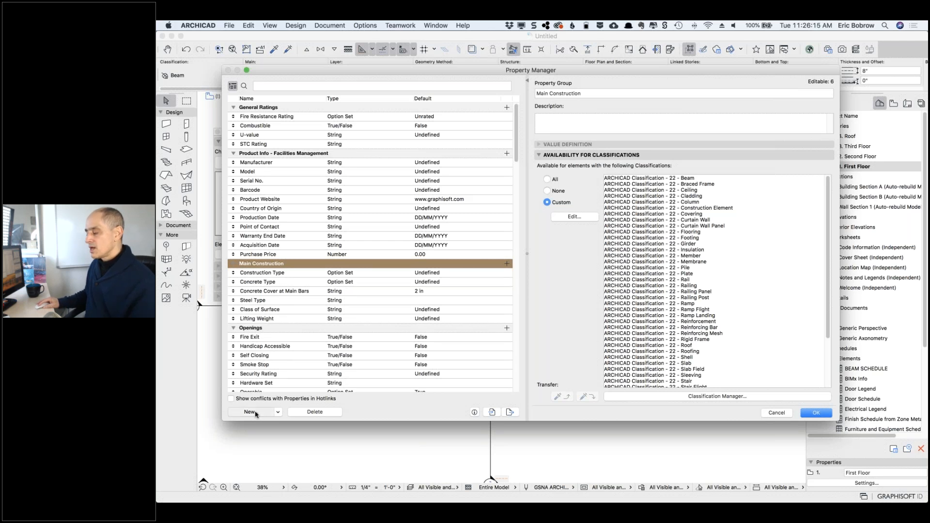
text(W)
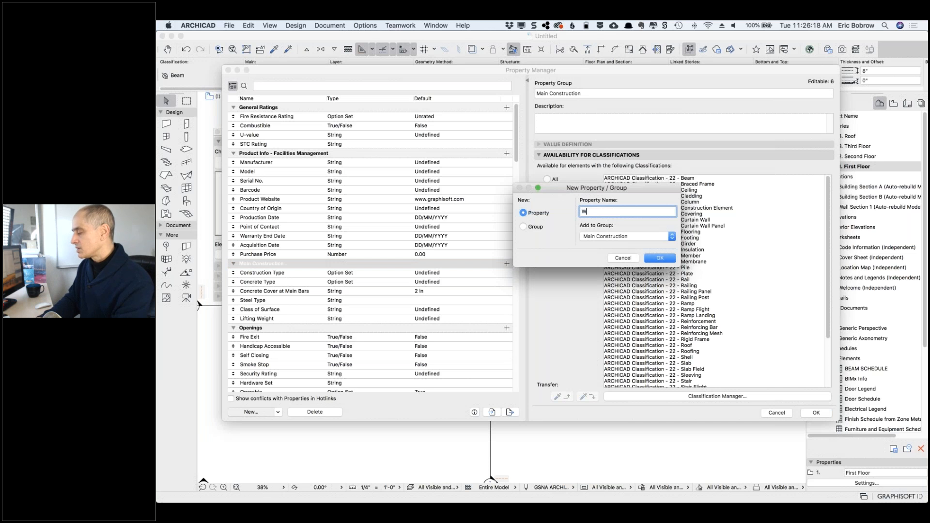
text(eight Factor)
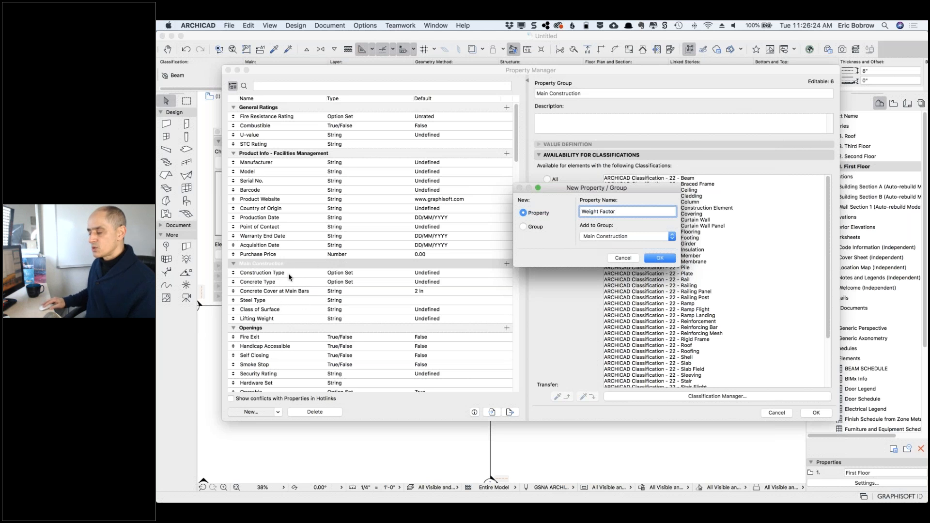
click(665, 261)
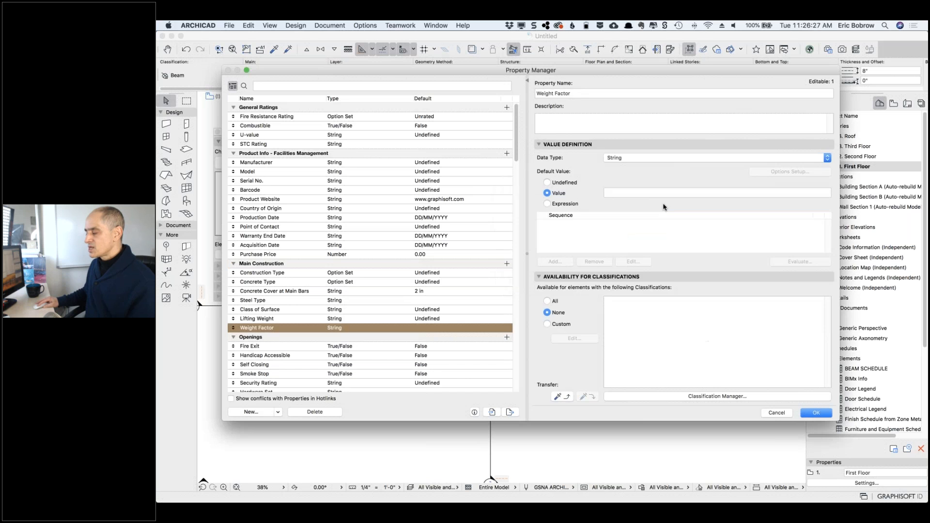
click(626, 159)
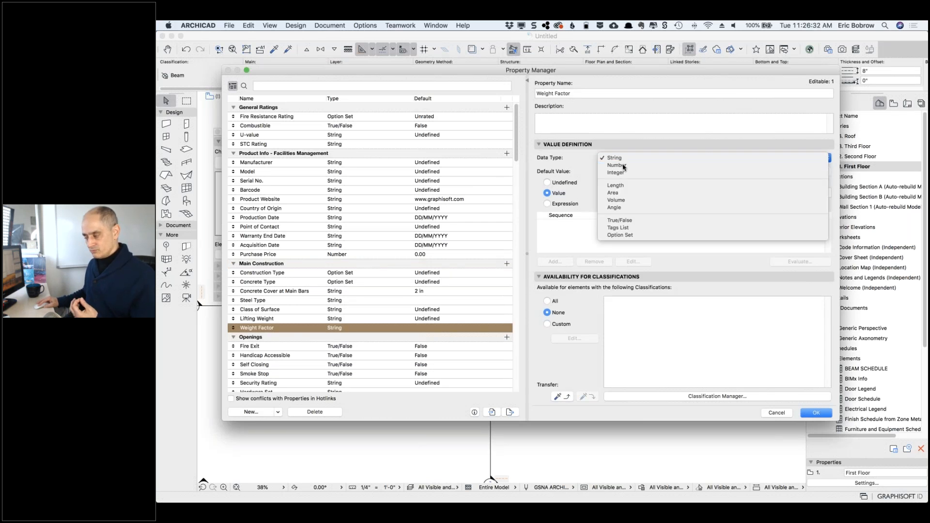
click(624, 166)
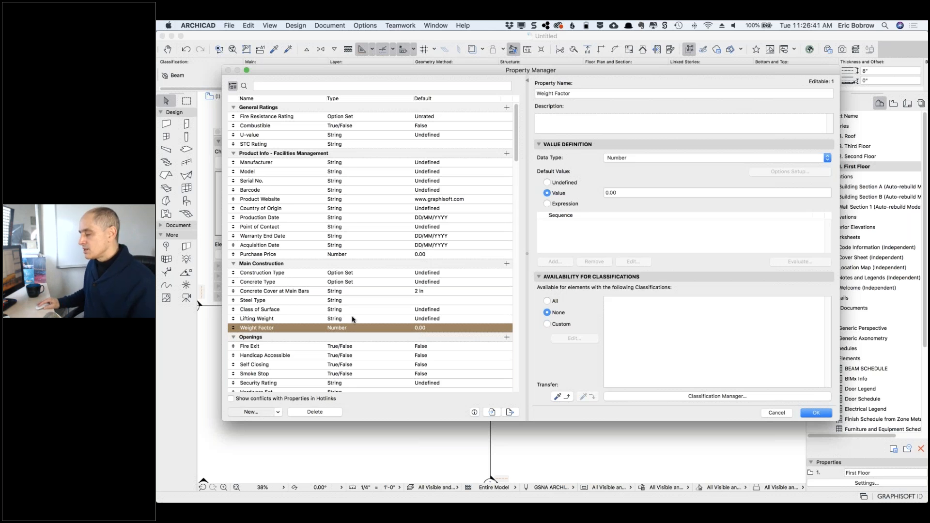
Step: Add a Total Weight property with the Number data type to the Main Construction group and save the property changes
click(506, 264)
text(Total Weight)
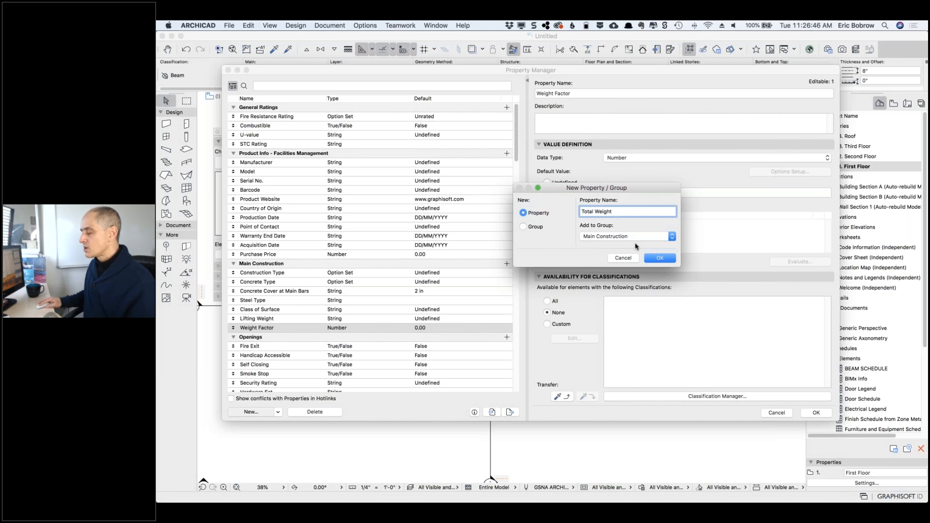
click(658, 259)
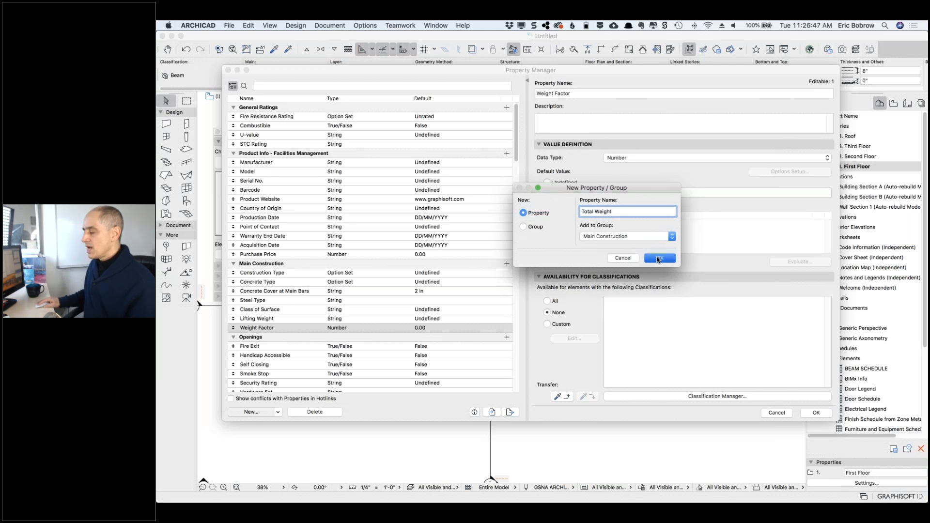
click(632, 159)
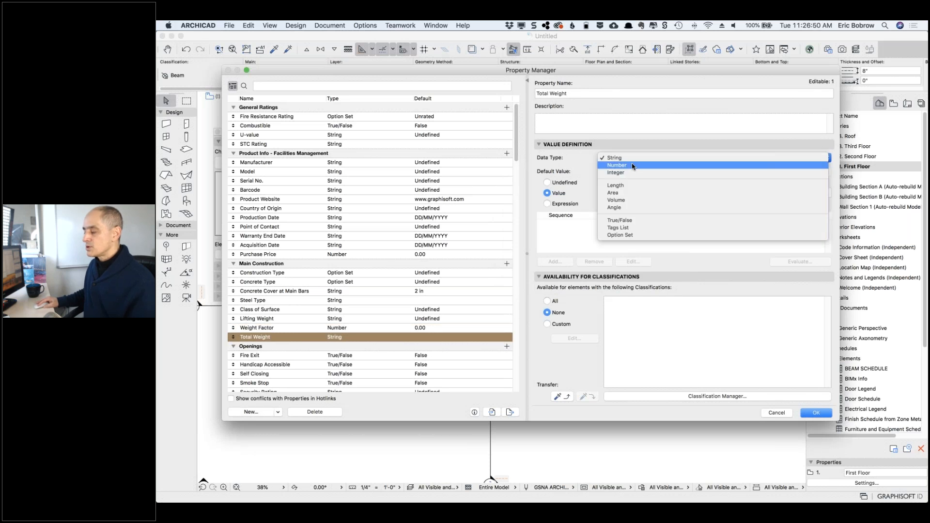
click(632, 165)
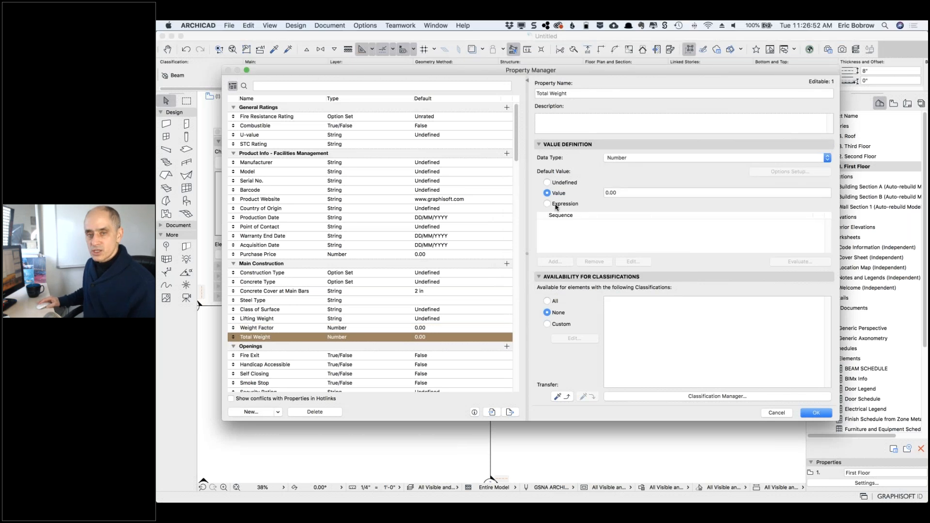
click(816, 413)
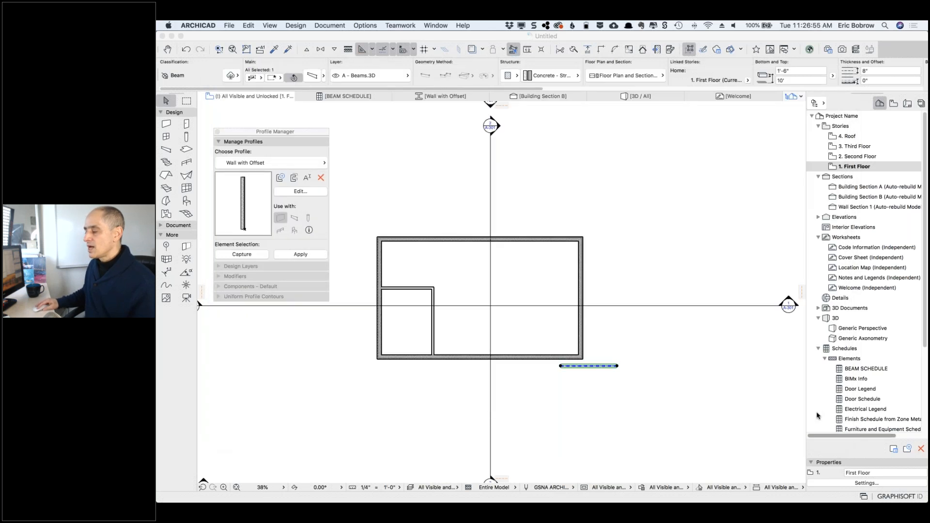
Step: Reopen the Property Manager and start an expression for Total Weight's default value with (3D Length / 1 ft)
click(361, 27)
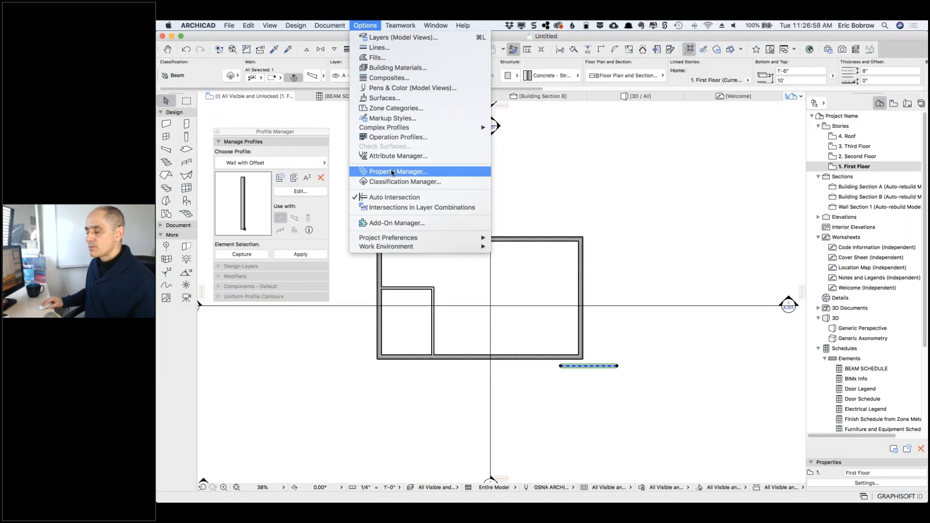
click(393, 172)
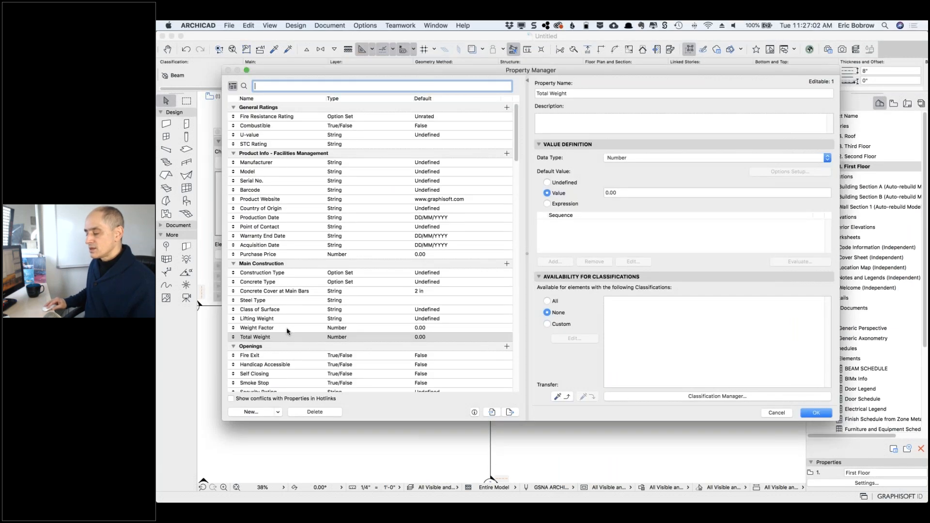
click(287, 329)
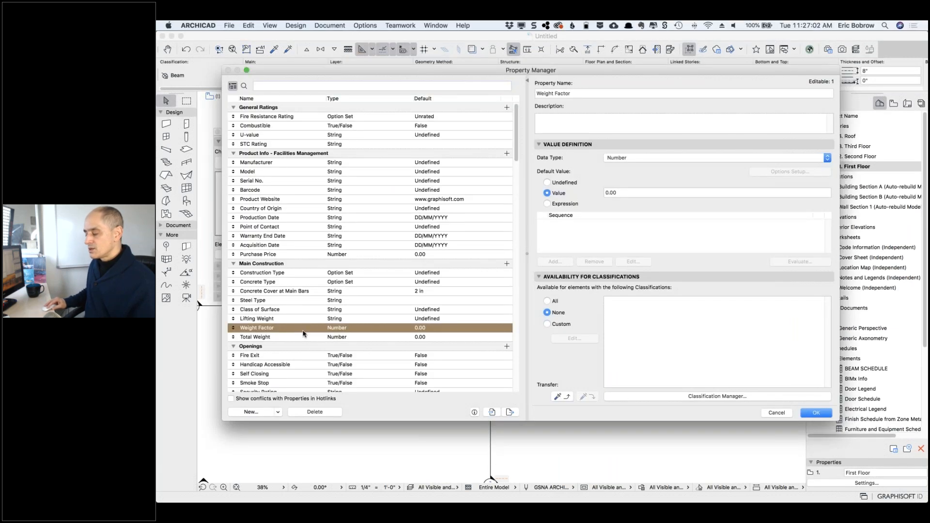
click(338, 337)
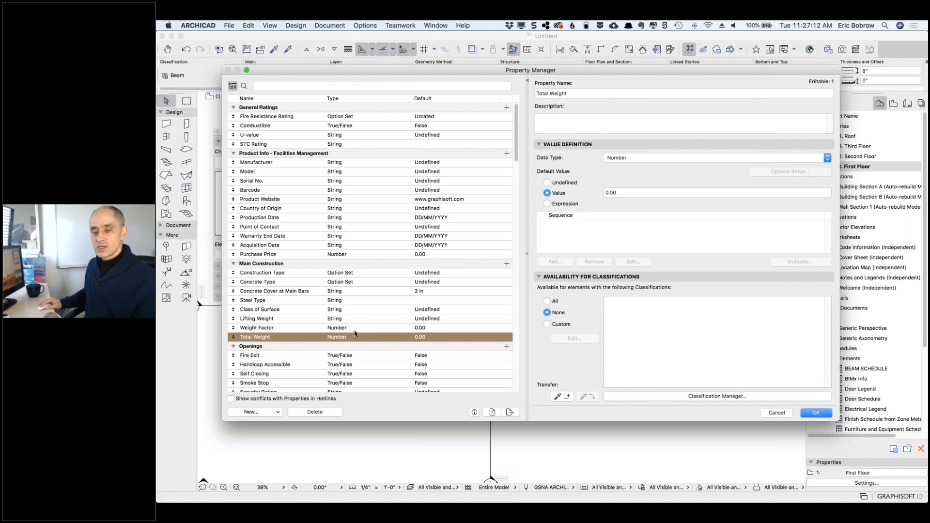
click(548, 204)
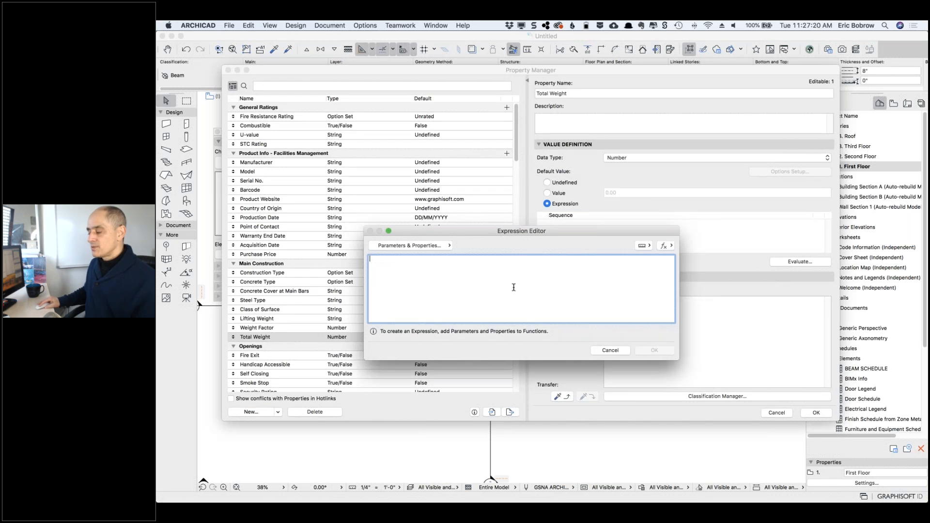
click(447, 248)
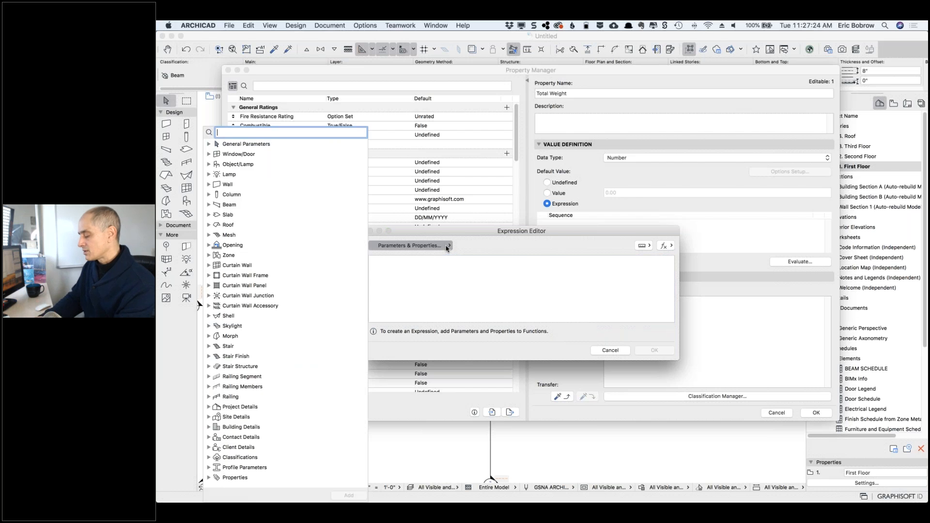
text(length)
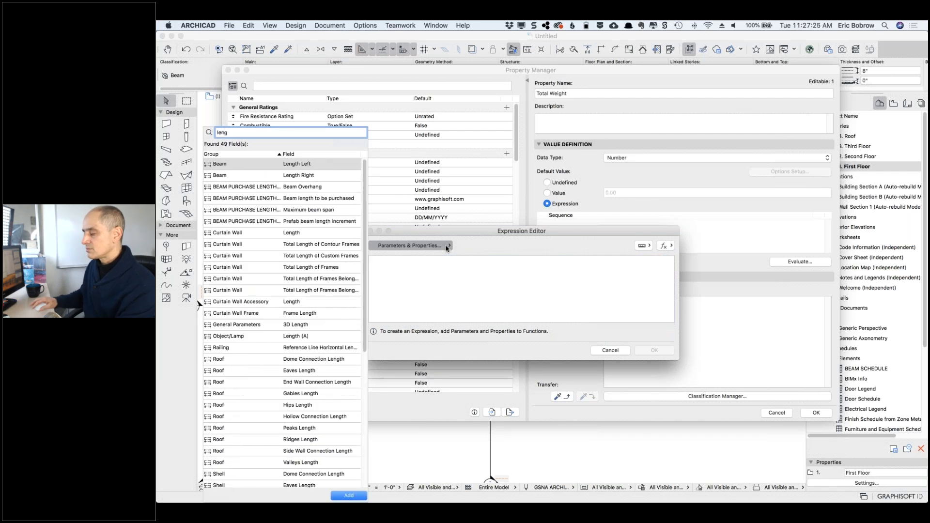
double_click(309, 325)
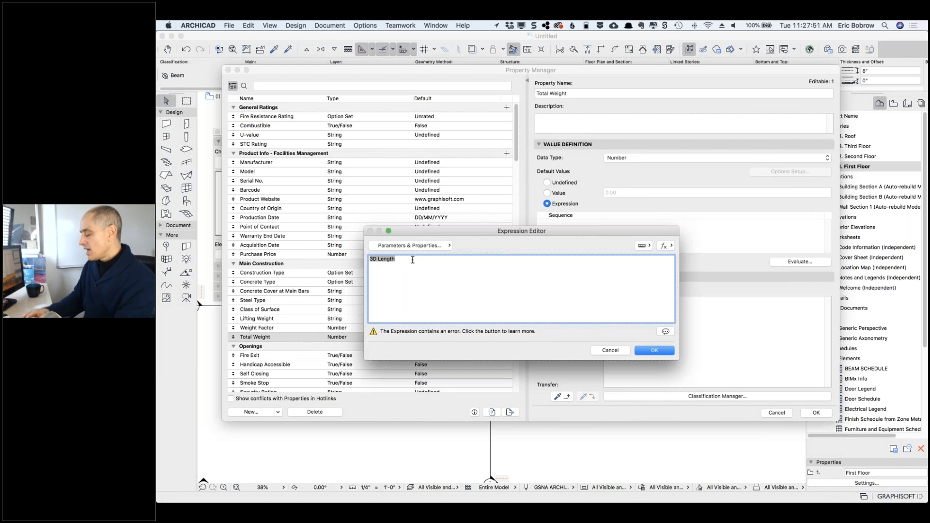
text(/ 1 ft)
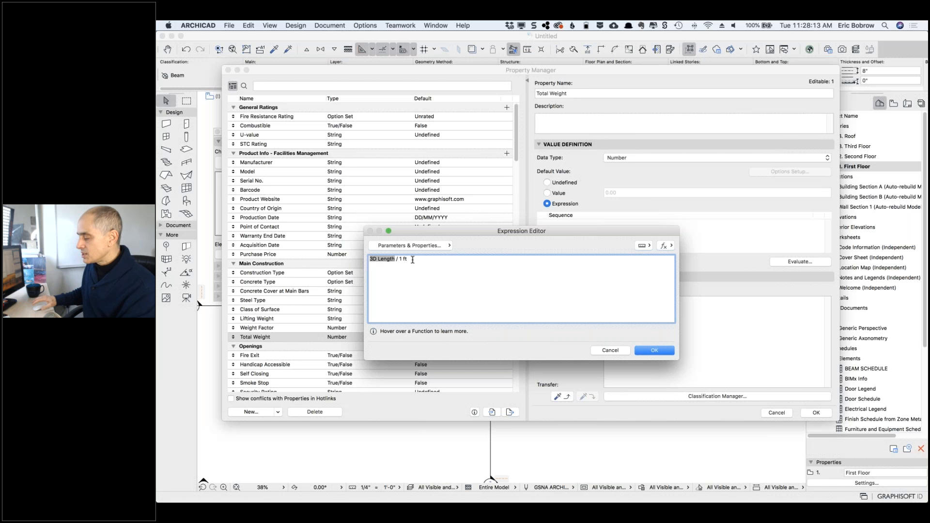
text())
click(370, 259)
text(()
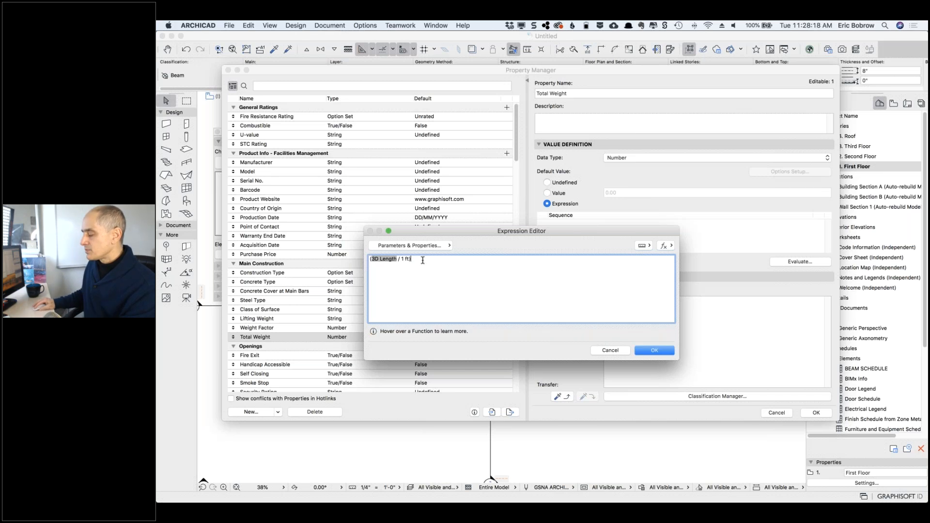
Step: Complete the Total Weight expression by multiplying it by the Weight Factor property, and save the property changes
click(423, 260)
text(*)
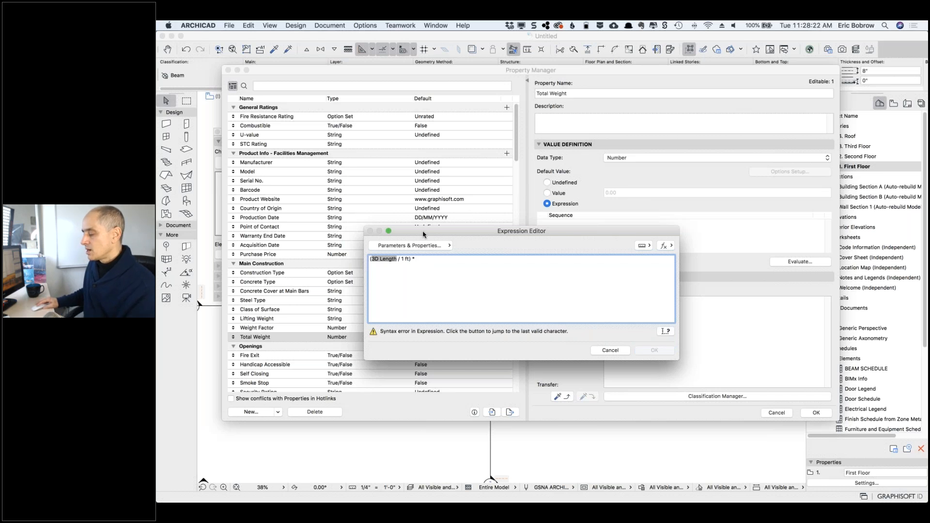
click(442, 247)
text(factor)
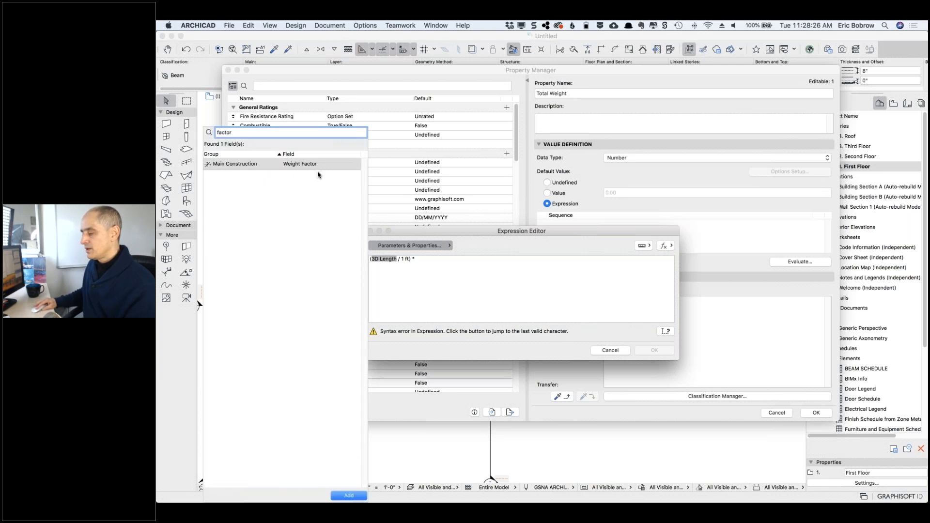
double_click(311, 165)
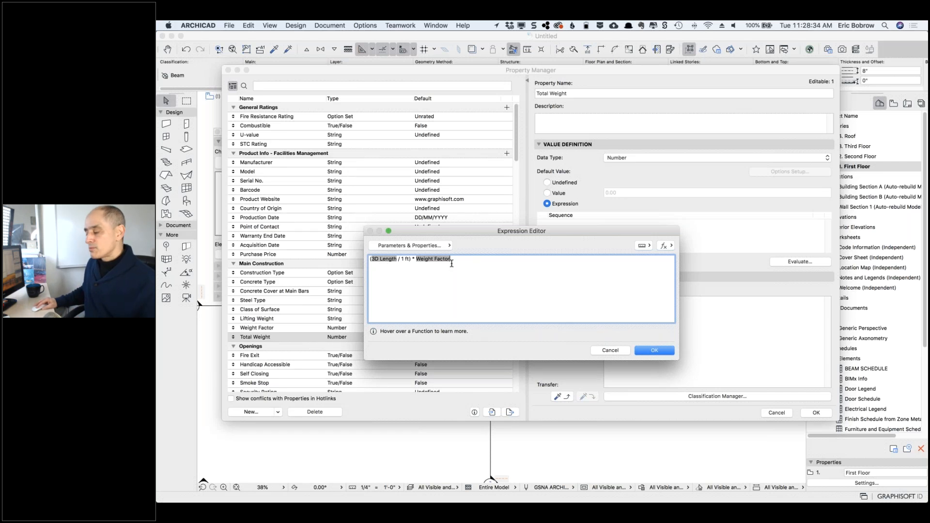
click(647, 354)
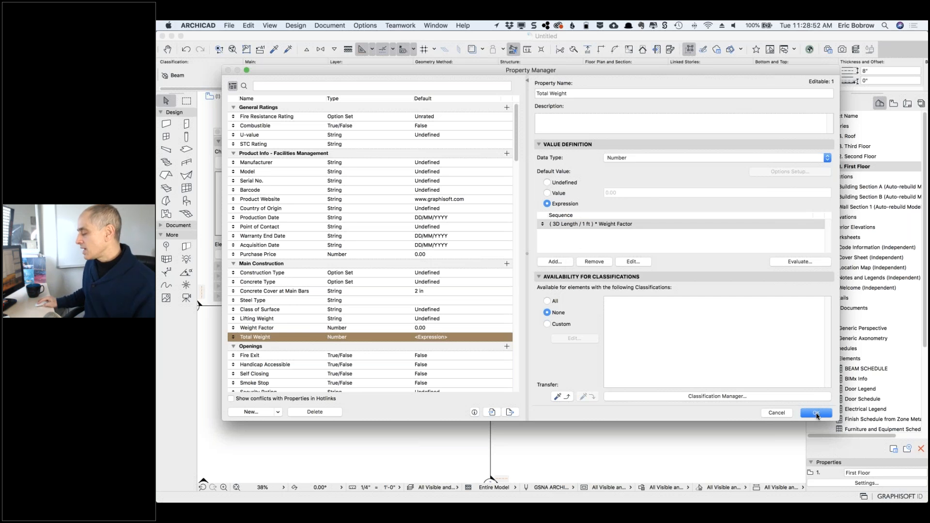
click(816, 414)
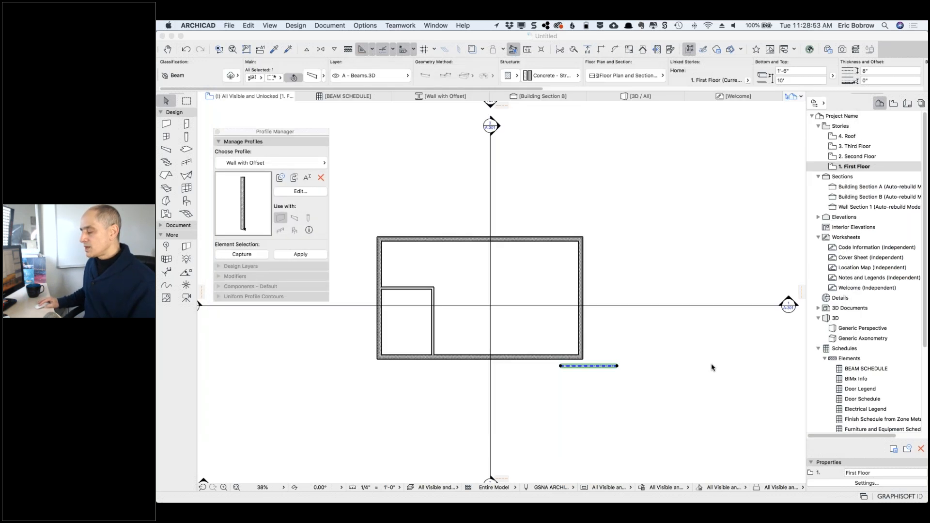
Step: Check the selected beam's settings for the new Weight Factor and Total Weight properties under Main Construction
click(312, 77)
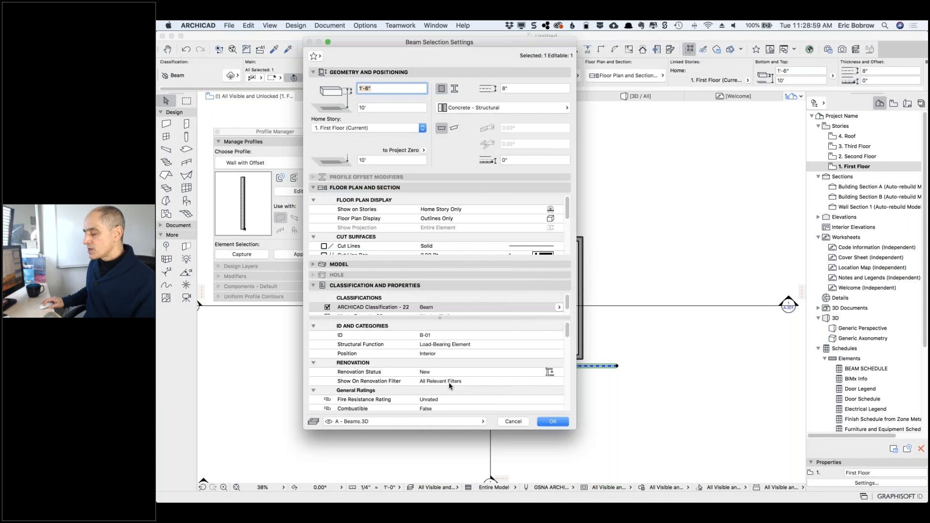
scroll(450, 386, down, 5)
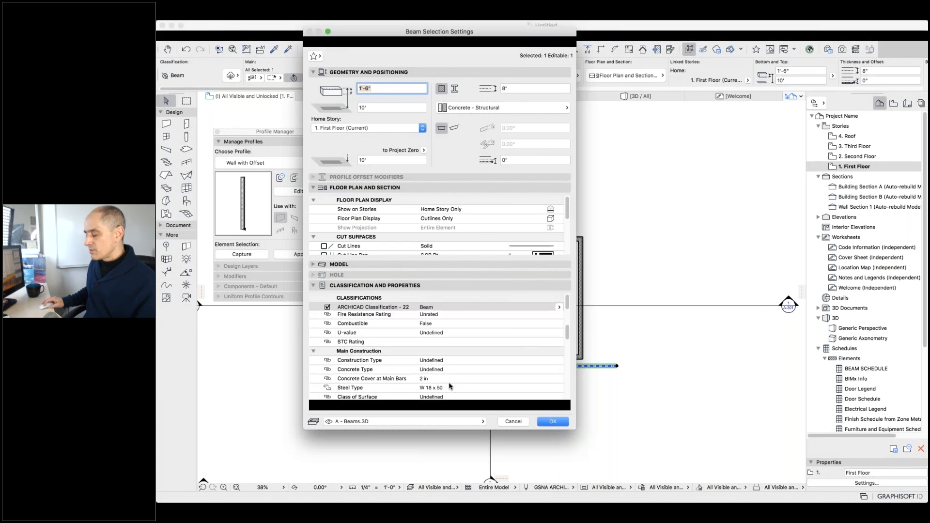
scroll(450, 385, down, 1)
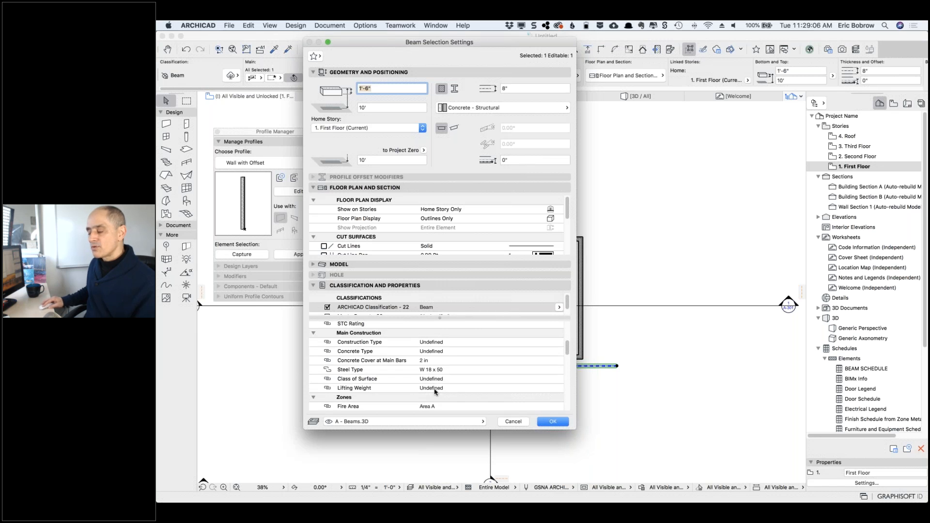
click(513, 422)
Step: Make the Weight Factor and Total Weight properties available for all classifications in the Property Manager, and save the change
click(366, 26)
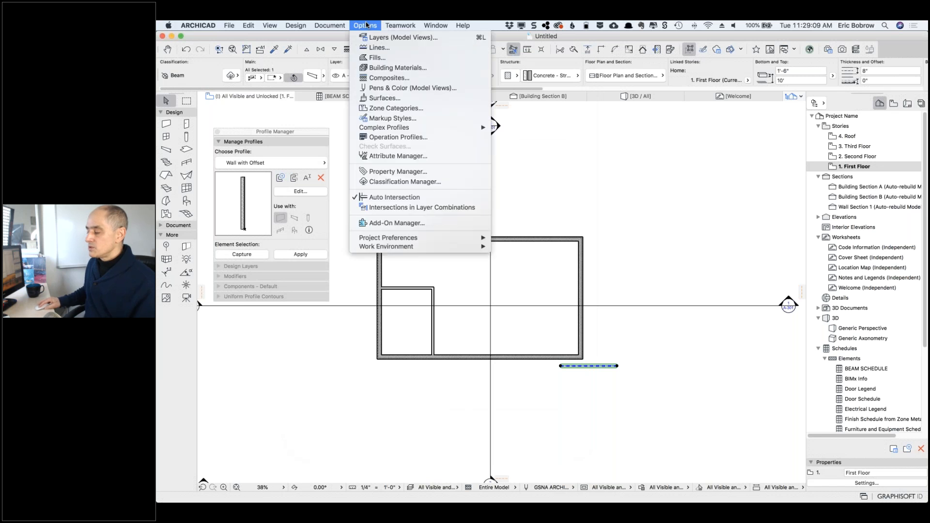
click(392, 172)
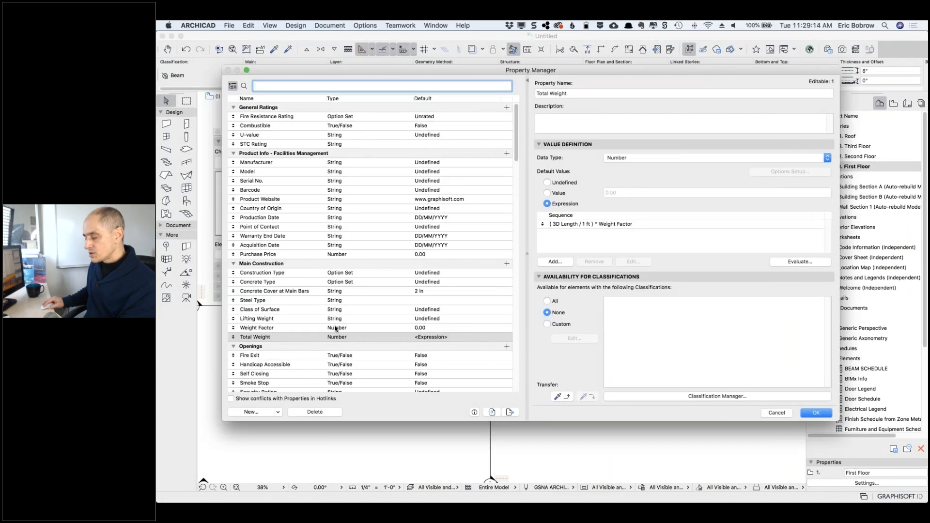
click(336, 328)
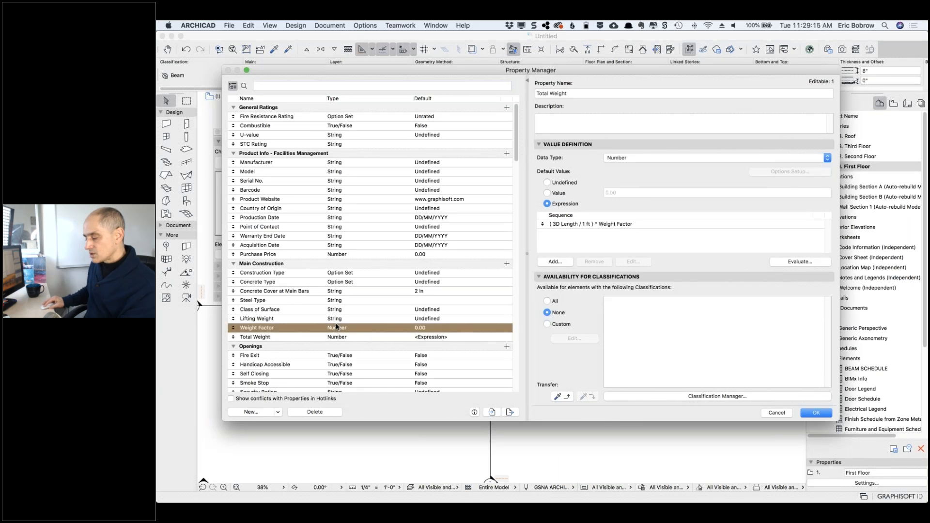
shift+click(336, 338)
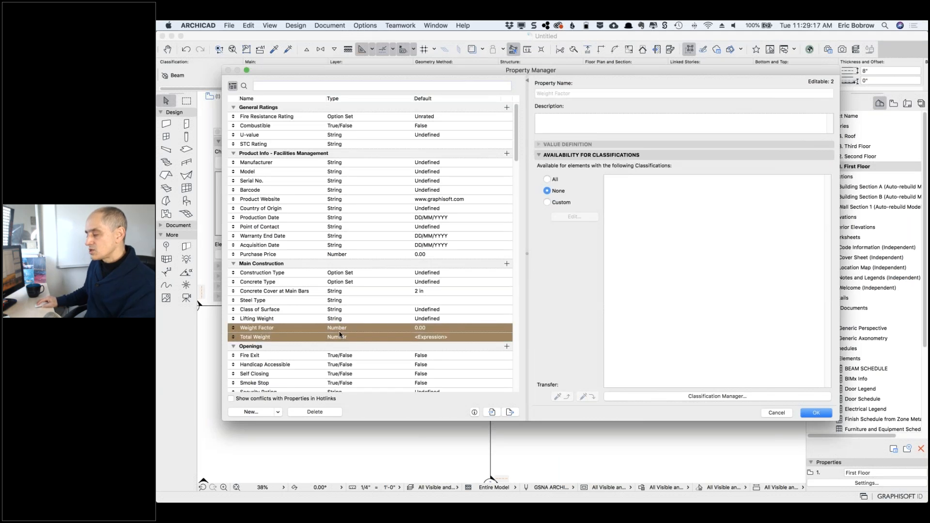
click(546, 179)
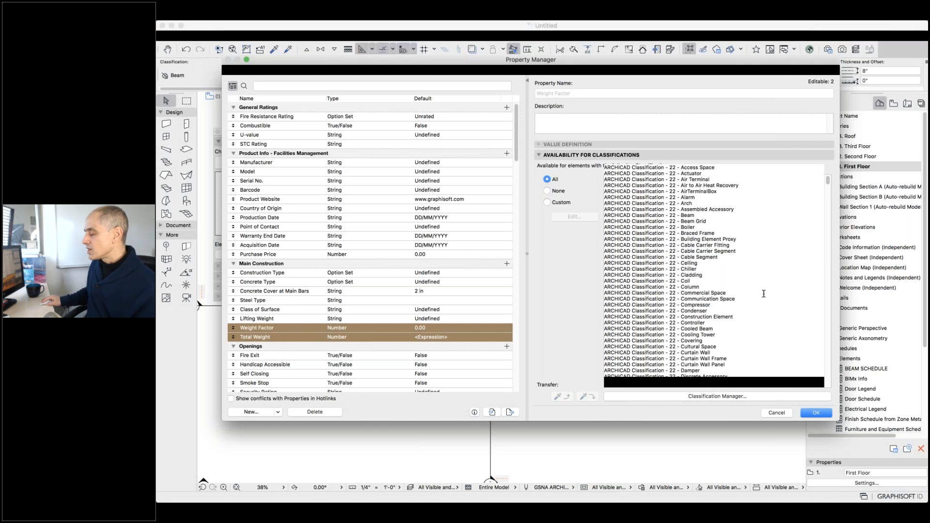
click(815, 413)
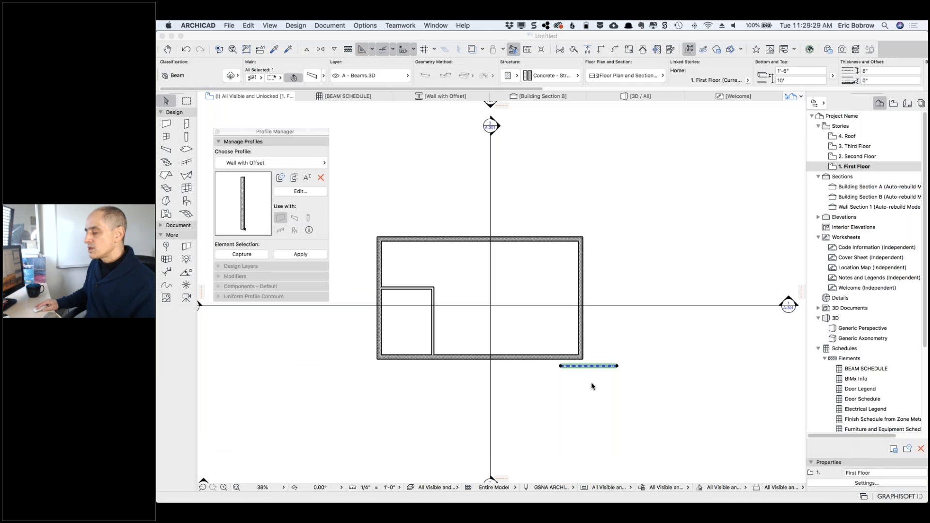
Step: Set the selected beam's Weight Factor under Main Construction to 50 and apply the beam settings
click(311, 76)
scroll(406, 358, down, 5)
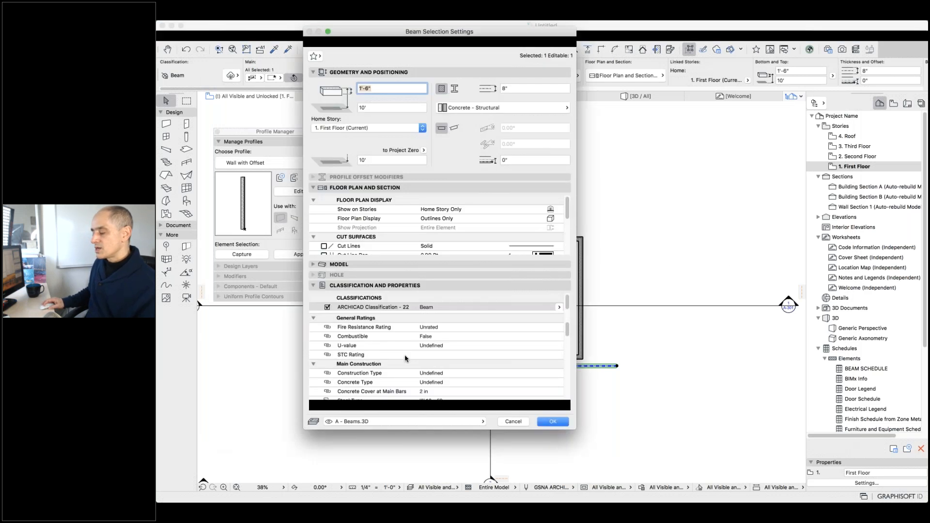
scroll(406, 359, down, 3)
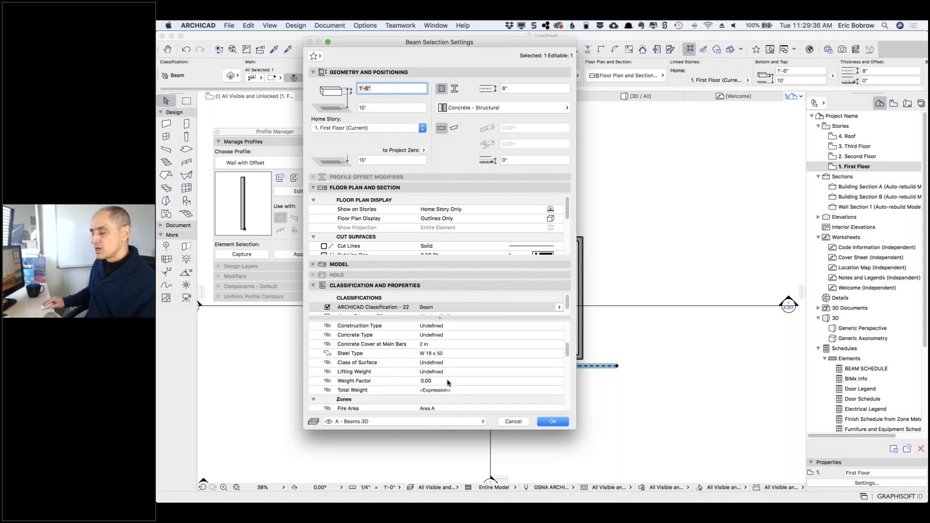
click(447, 382)
drag(447, 380, 421, 382)
text(50)
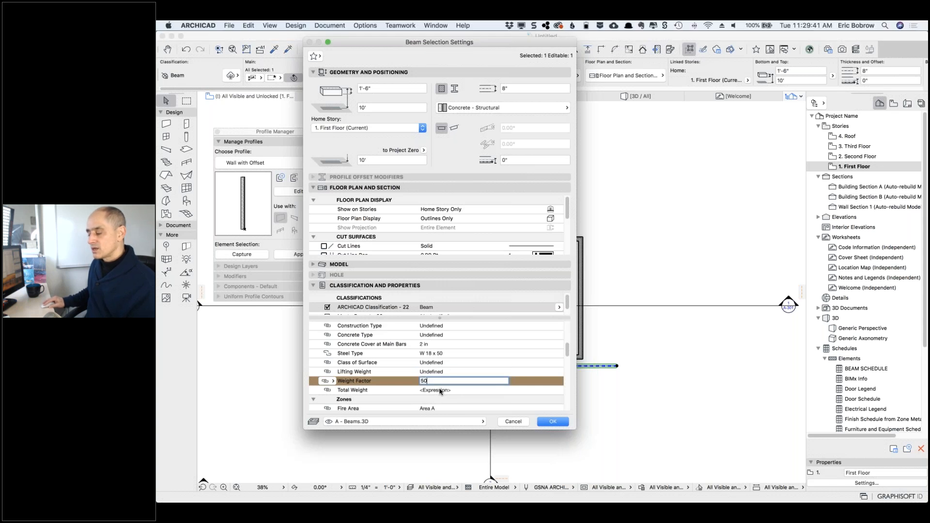
click(549, 422)
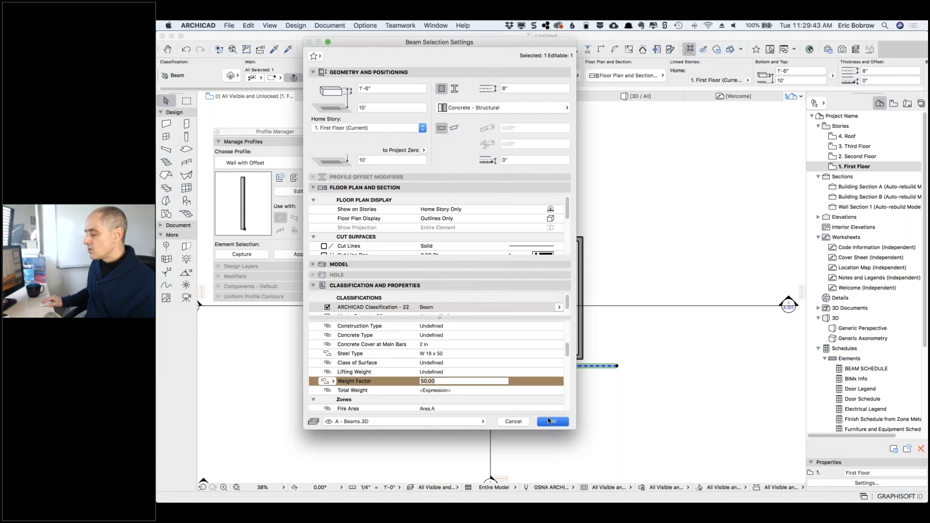
key(Escape)
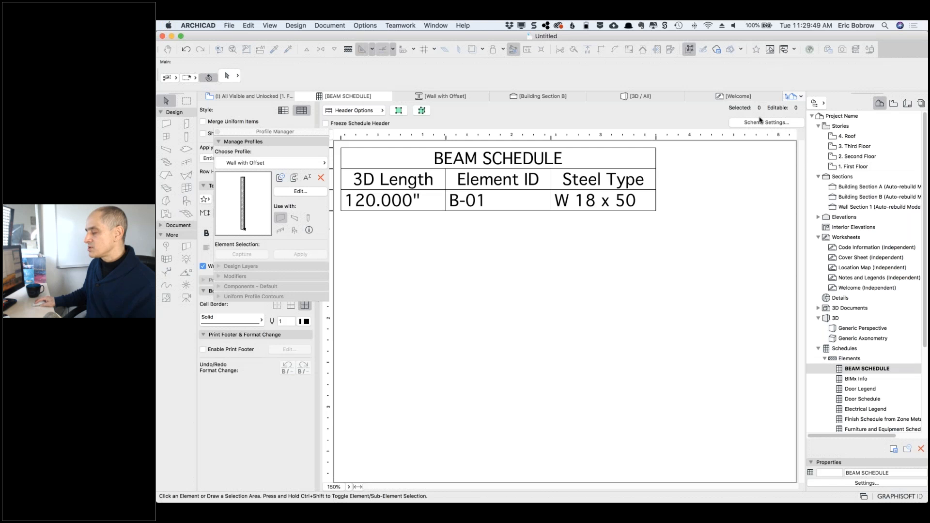
Step: Add the Weight Factor and Total Weight fields from Main Construction to the BEAM SCHEDULE scheme and apply it
click(759, 121)
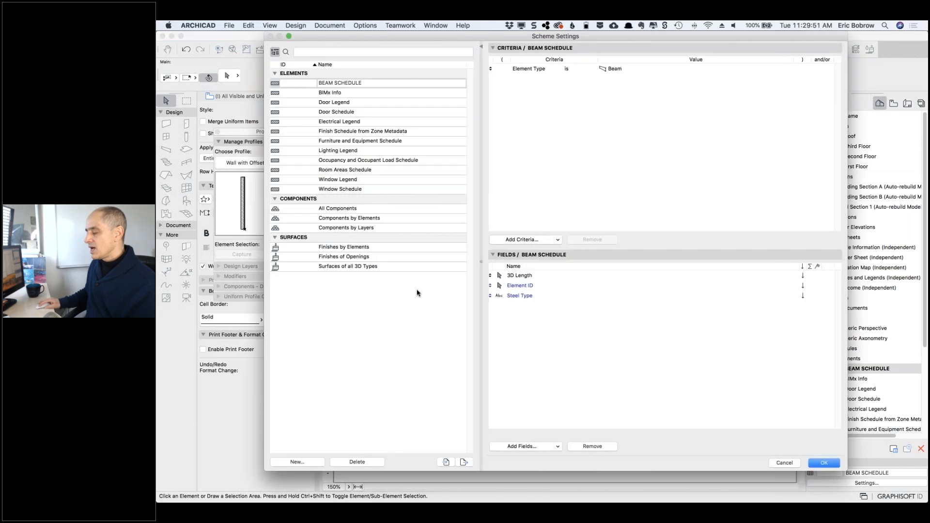
click(523, 445)
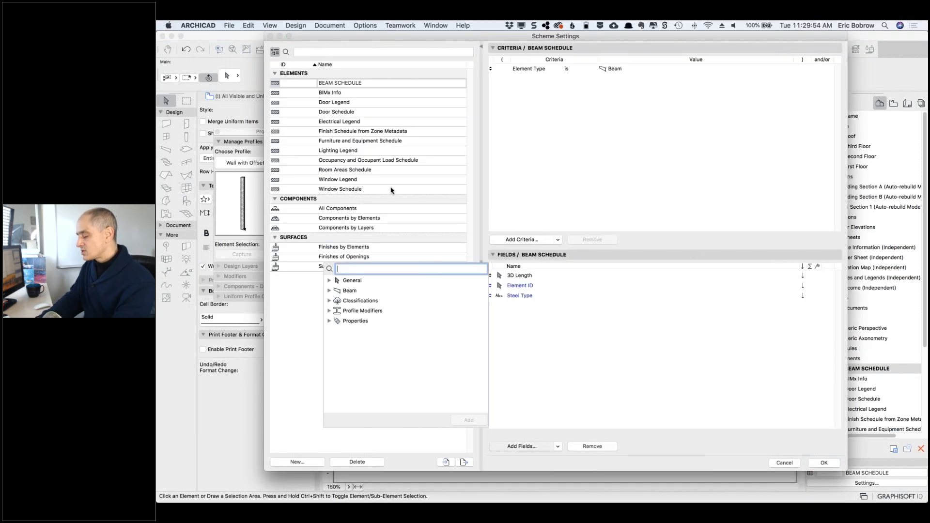
text(factor)
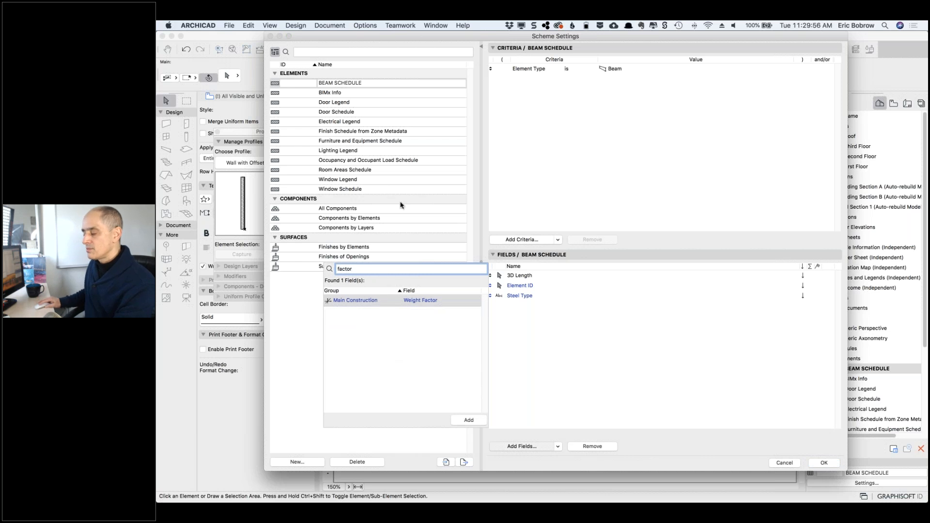
double_click(413, 301)
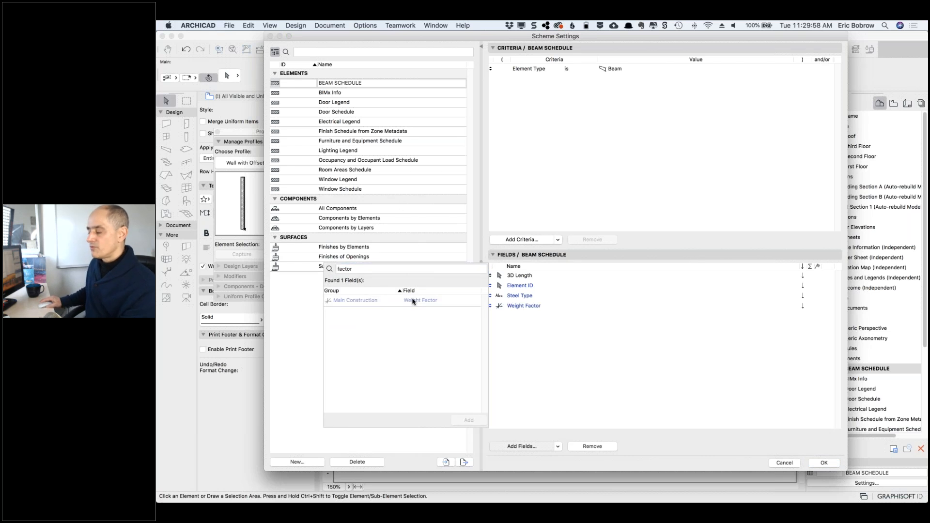
double_click(372, 270)
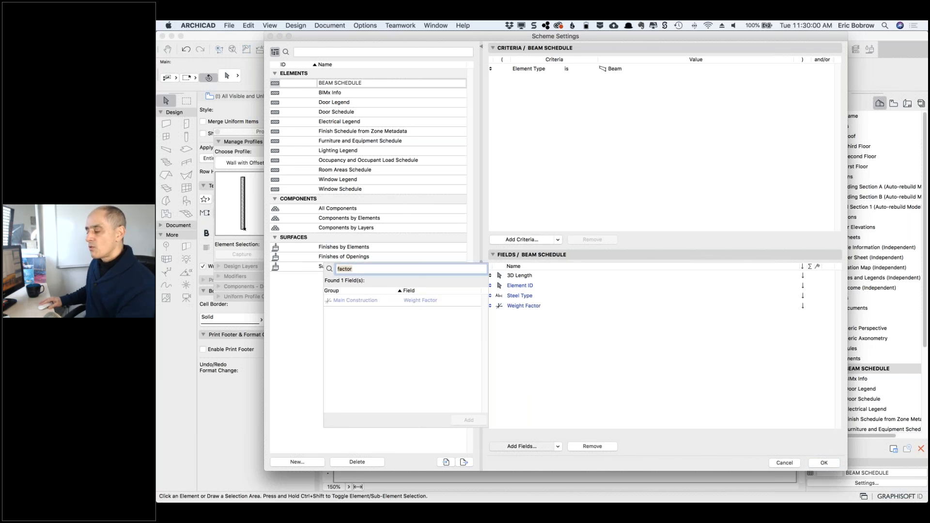
text(weight)
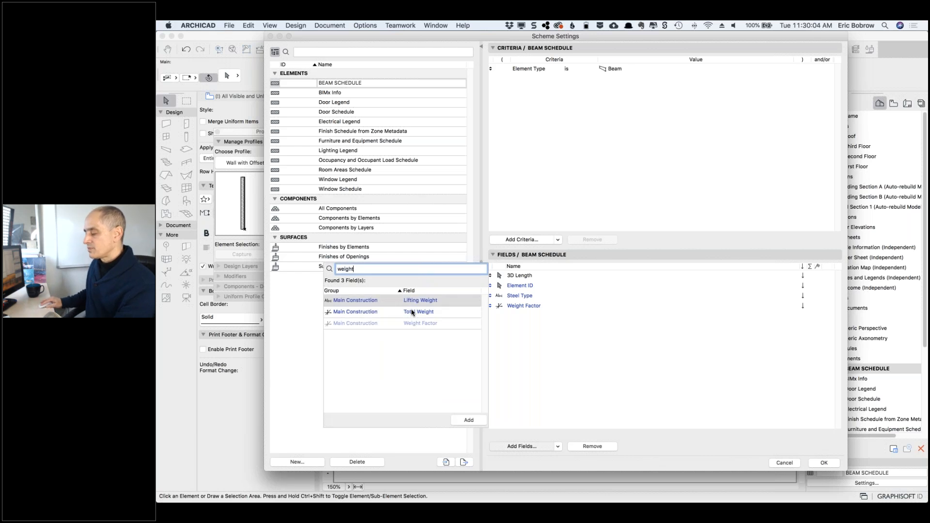
double_click(412, 313)
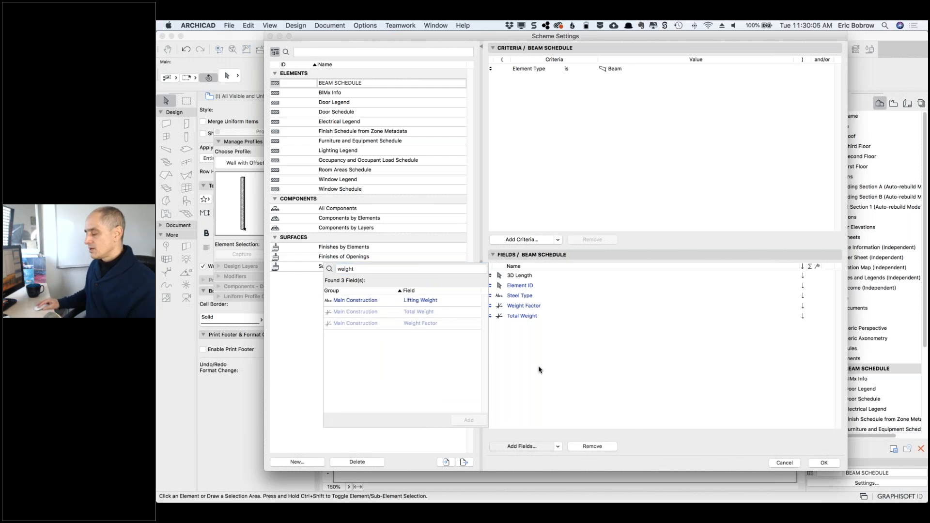
click(828, 464)
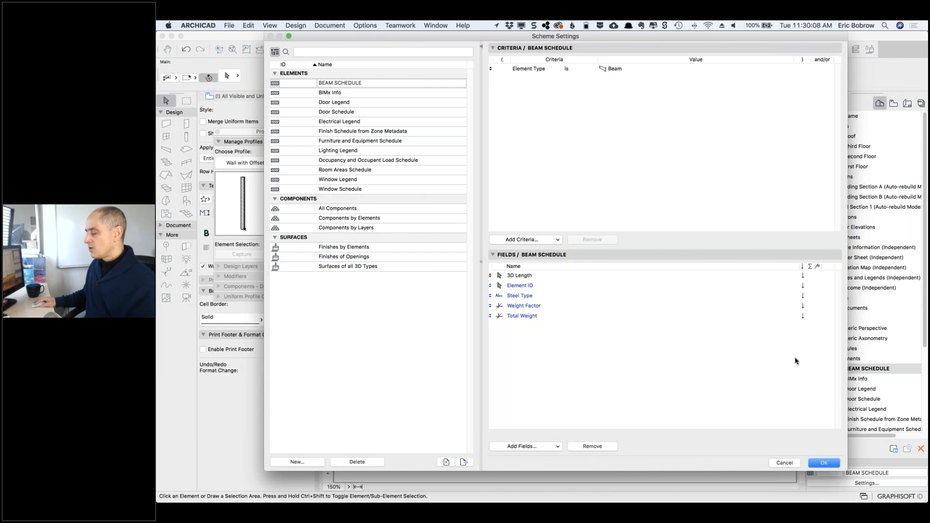
click(825, 464)
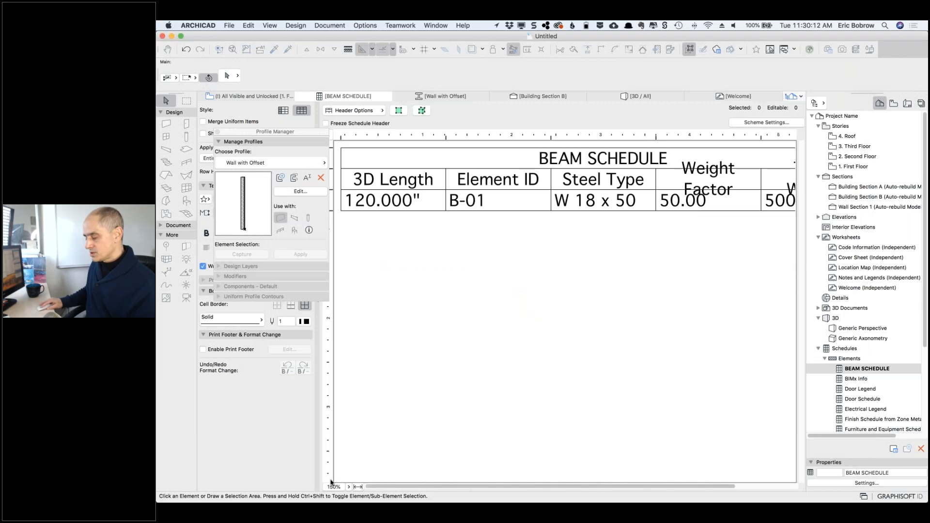
Step: Hide the Profile Manager and the schedule's format options, and widen the Weight Factor and Total Weight columns to fit their headings
click(217, 131)
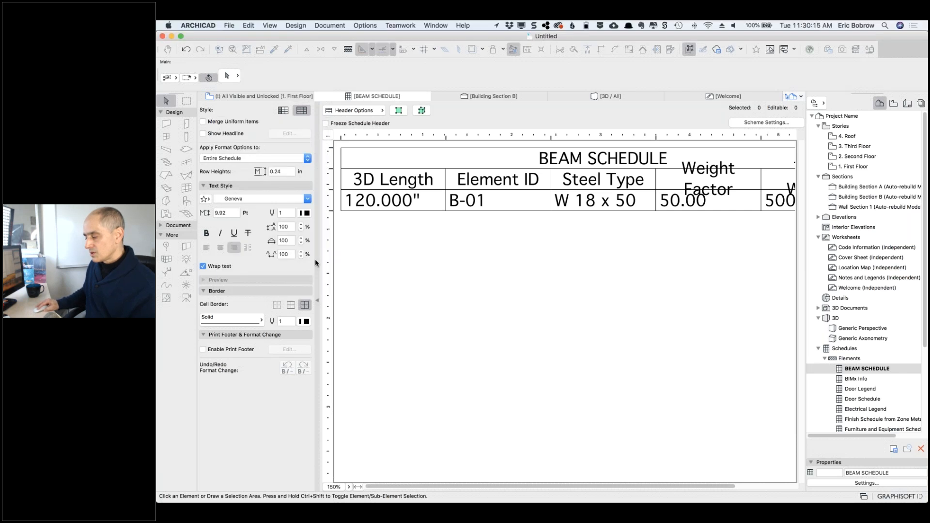
click(317, 301)
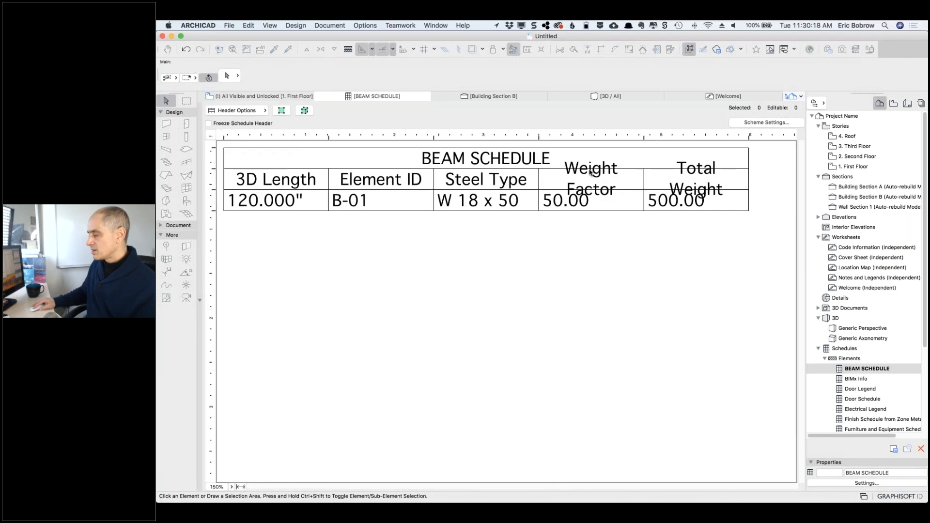
drag(647, 137, 661, 137)
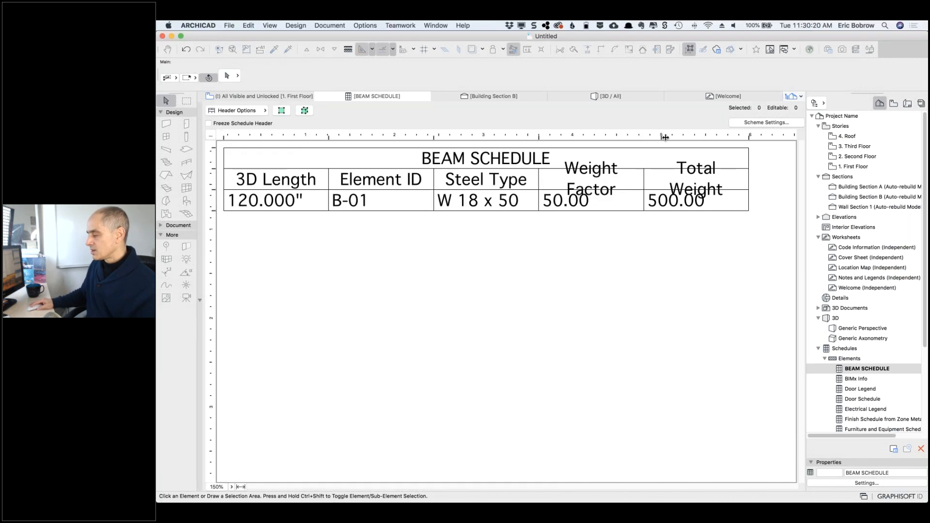
drag(765, 136, 783, 136)
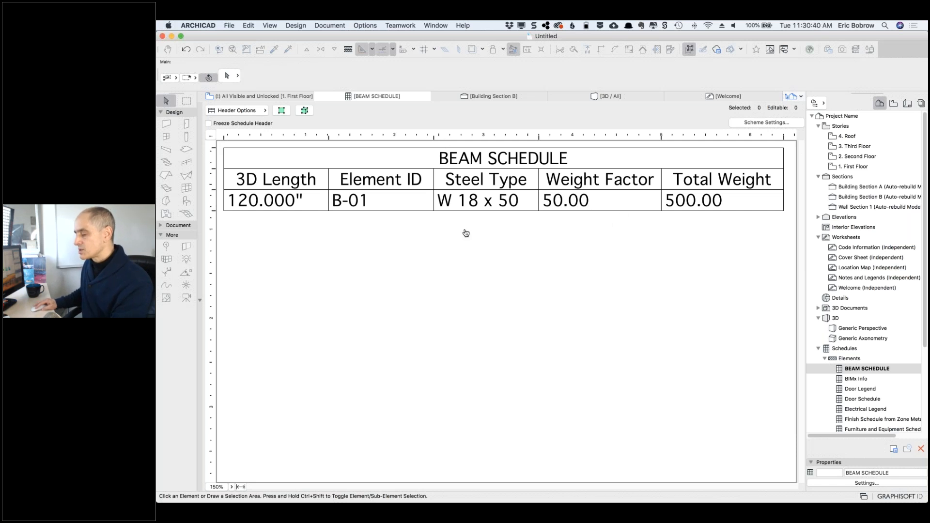
Step: On the First Floor plan, place a copy of the beam below the original and stretch the copy to 15 feet long
click(277, 96)
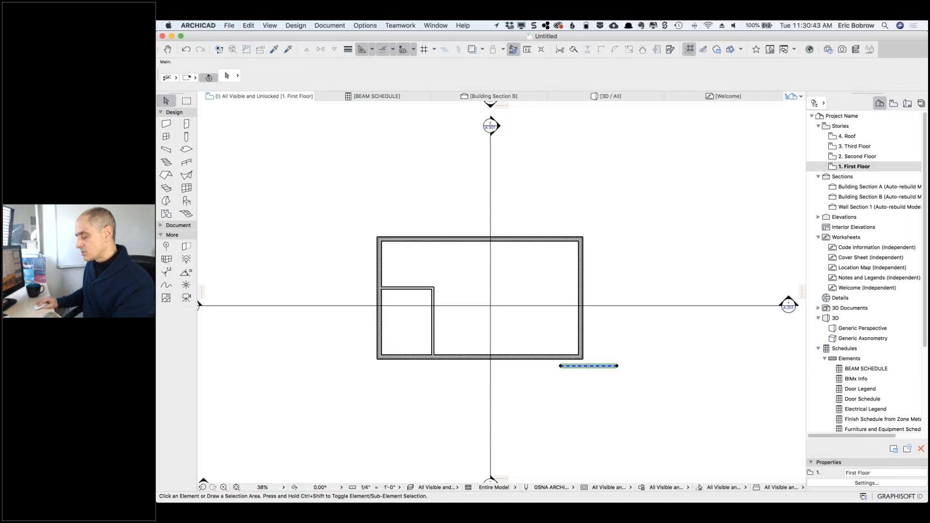
click(616, 365)
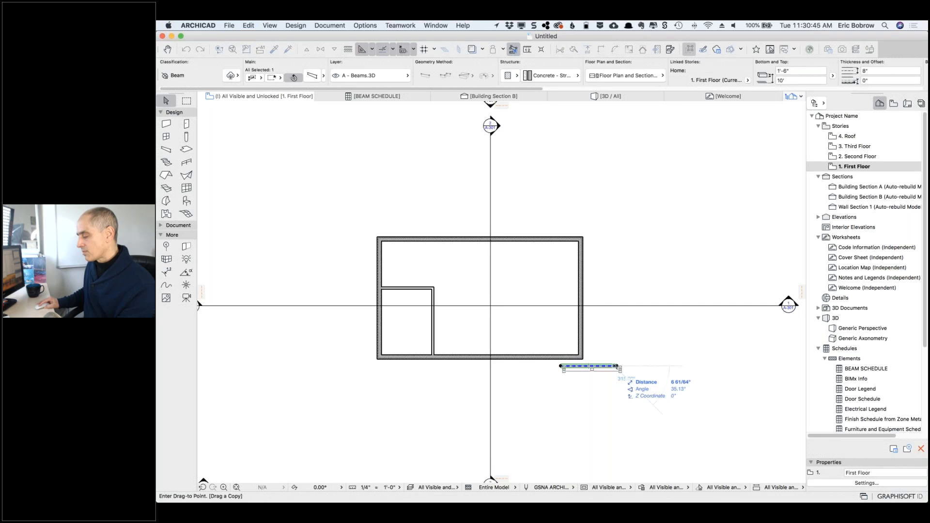
click(616, 386)
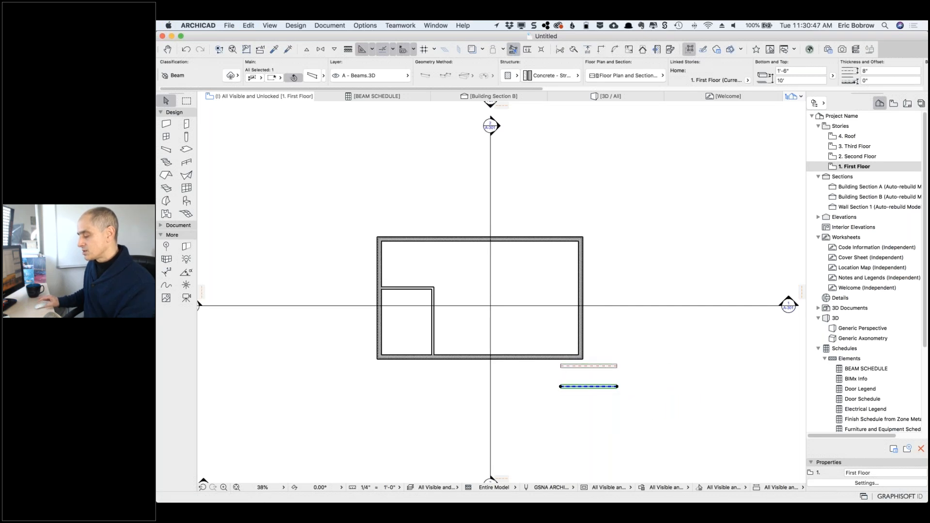
click(616, 386)
text(15)
key(Return)
click(698, 371)
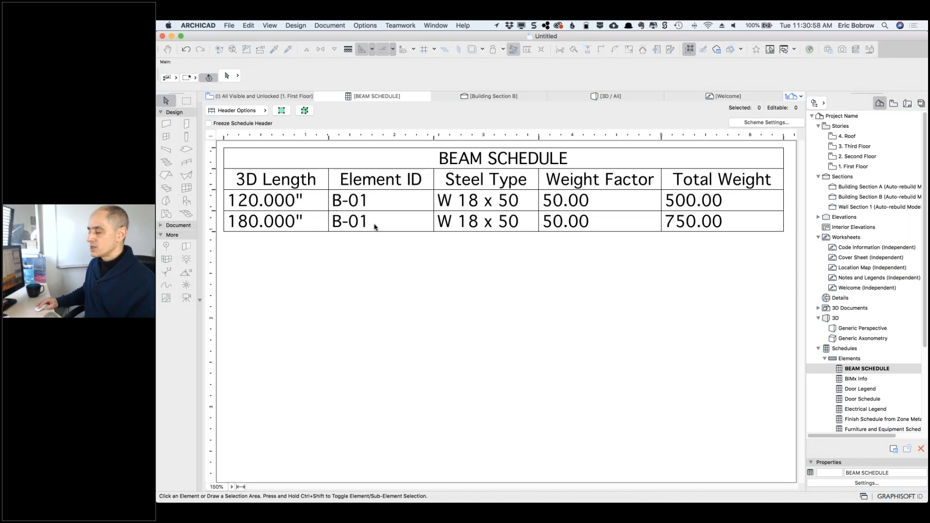
Step: Turn on the sum for the Total Weight field in the BEAM SCHEDULE scheme and apply it
click(760, 123)
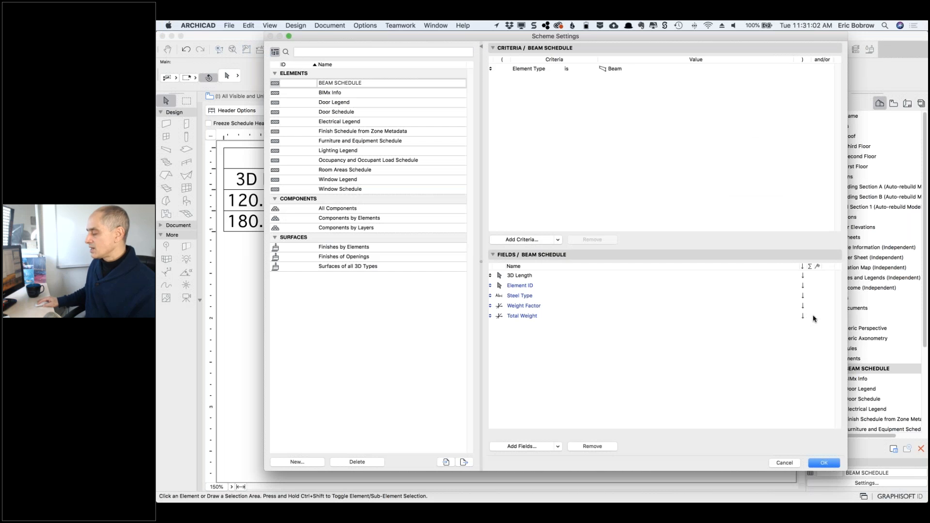
click(811, 318)
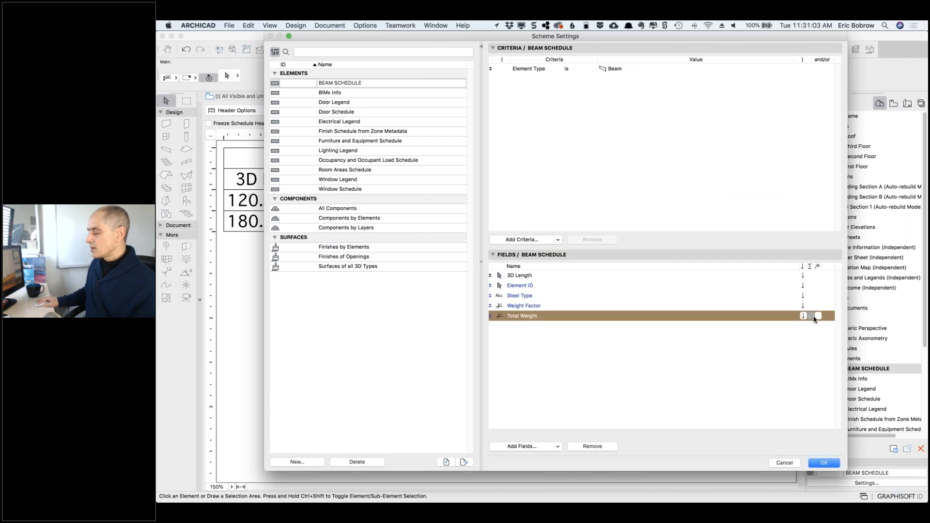
click(810, 316)
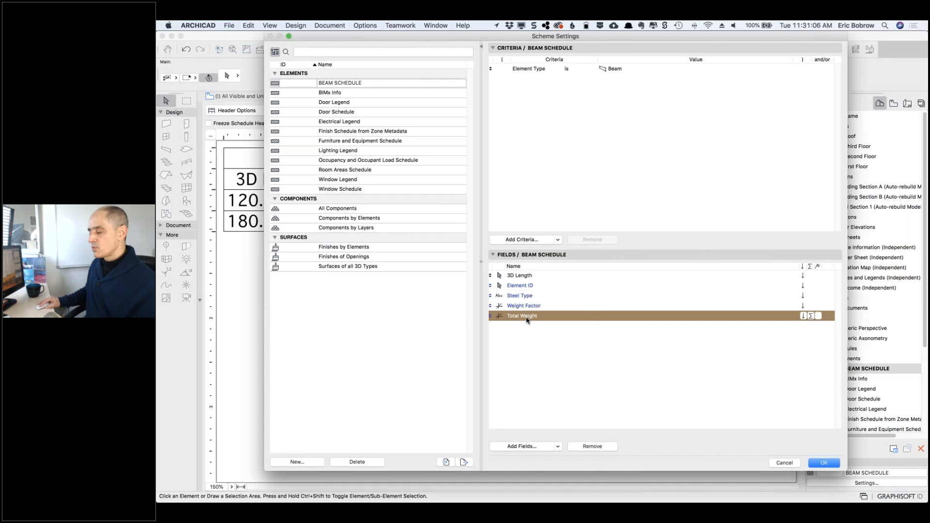
click(818, 463)
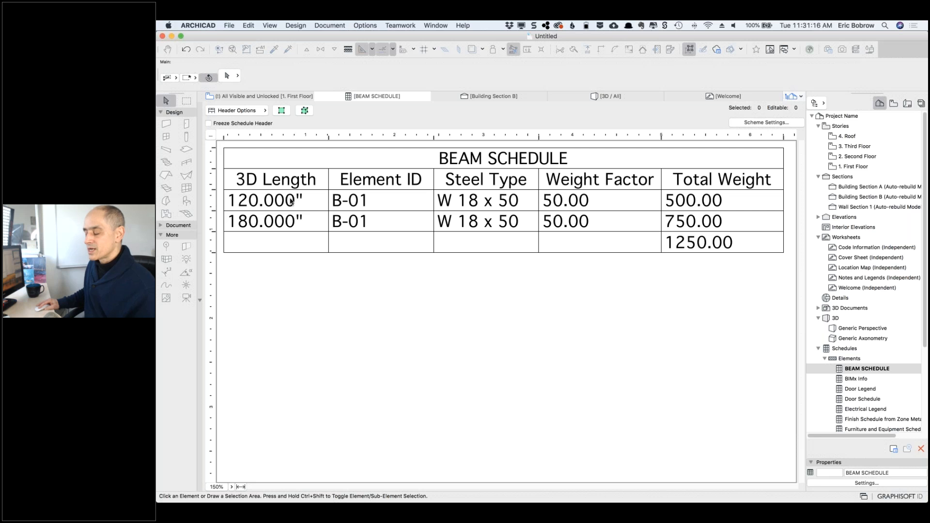
Step: Set the project's calculation length unit to feet & fractional inches with 1/16 fractions
click(365, 25)
mouse_move(397, 238)
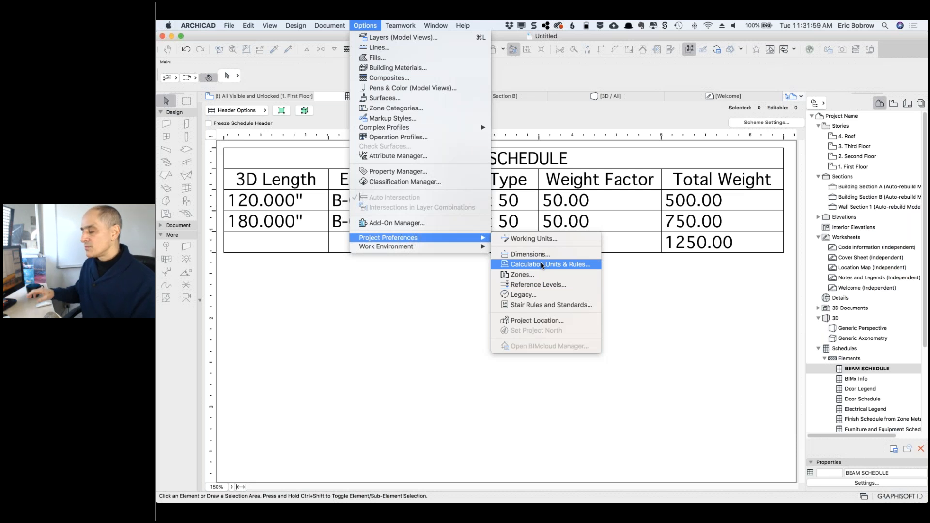
click(542, 264)
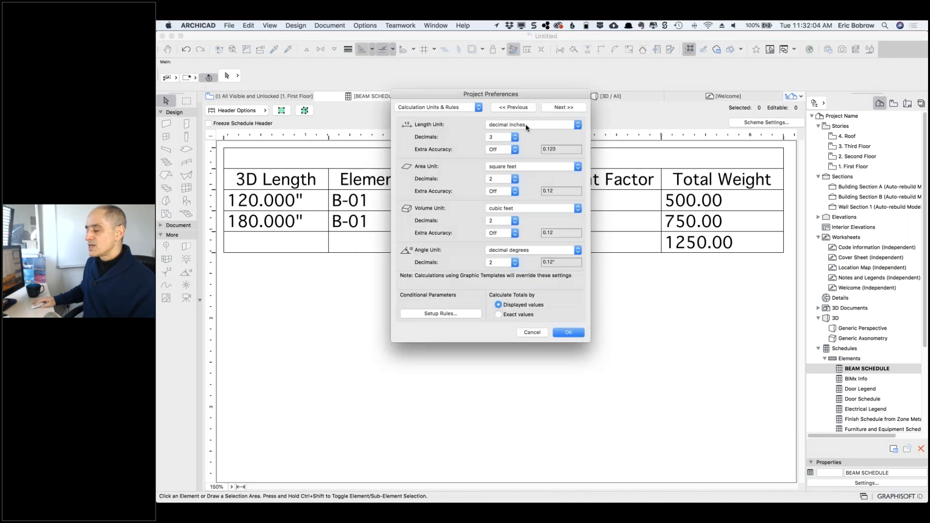
click(527, 127)
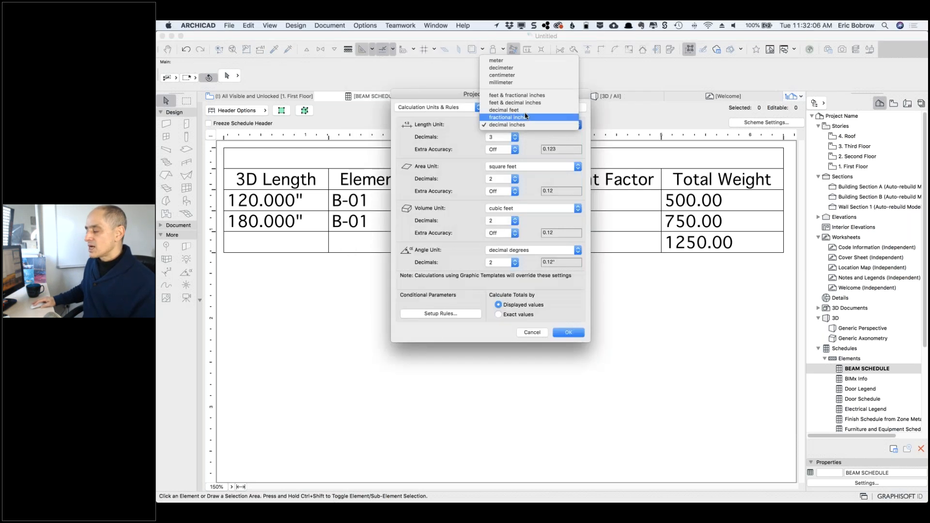
click(525, 111)
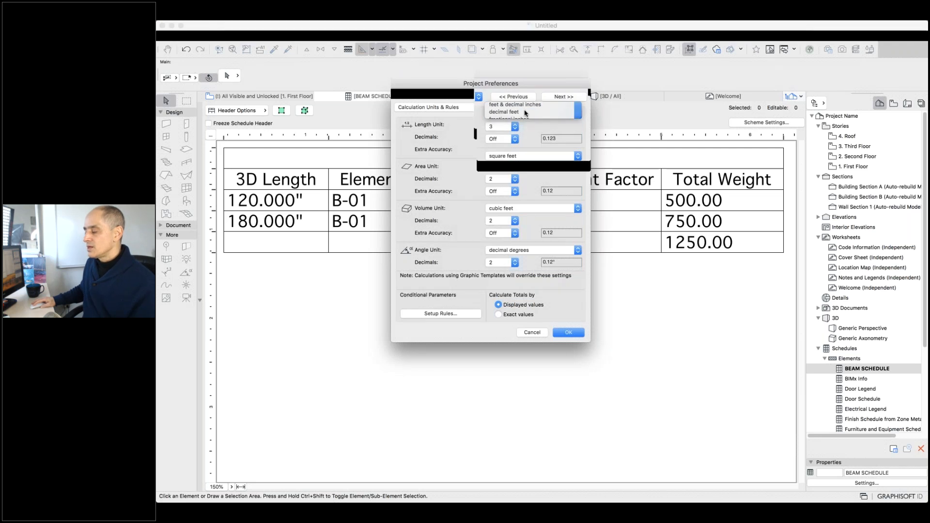
click(522, 126)
click(525, 111)
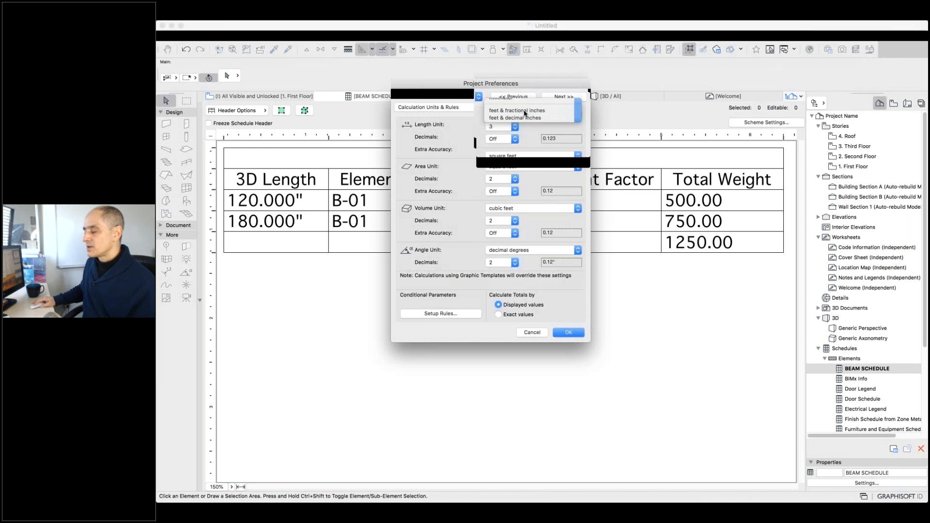
click(511, 138)
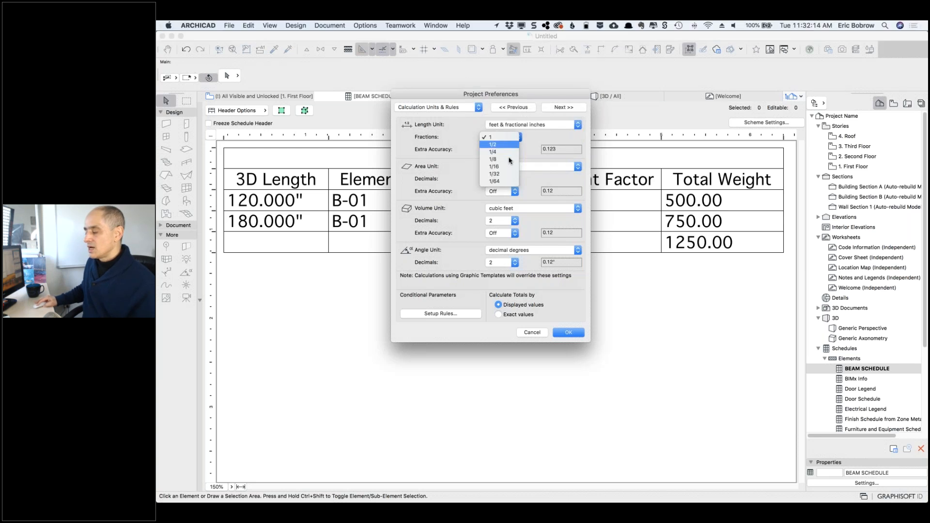
click(509, 167)
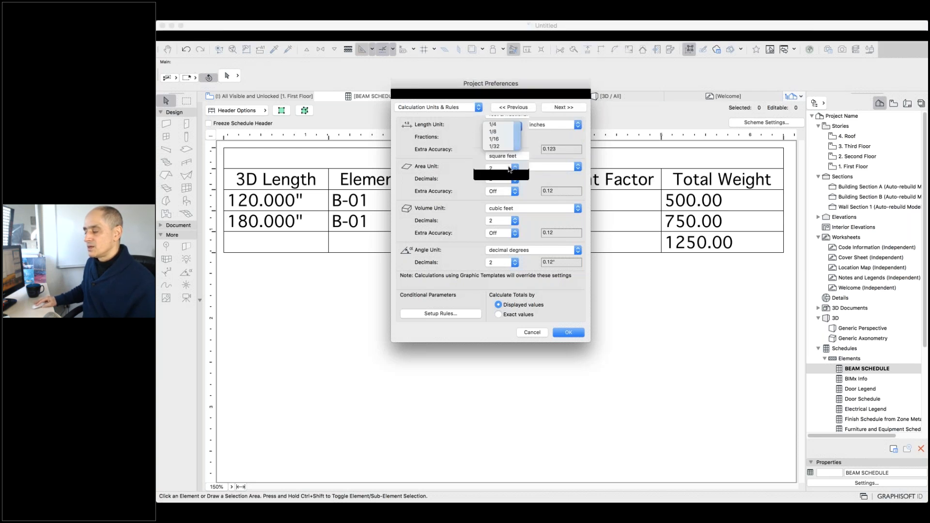
click(571, 333)
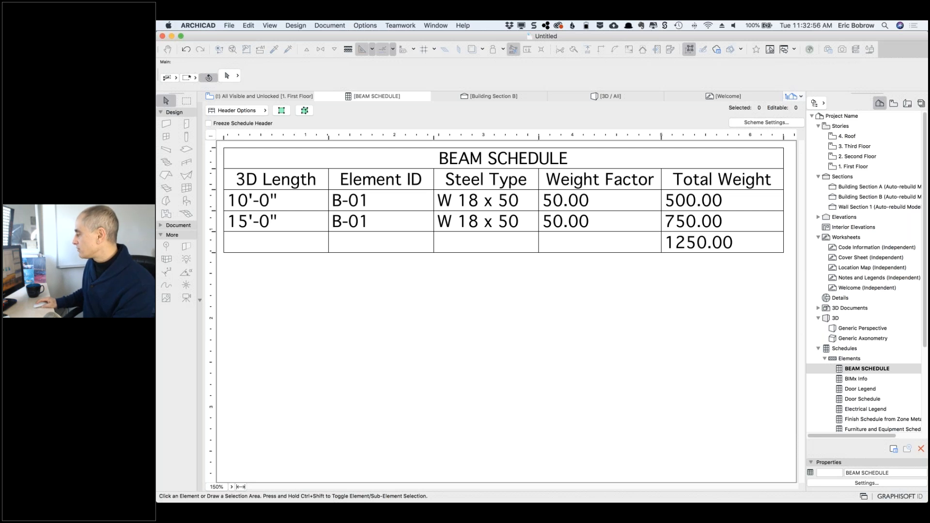
Step: In the Simplified Steel Model project's ST-2 STEEL SCHEDULE V2, select the LOWER GROUND FLOOR COLUMN BRACE row, show it in 3D, and return to the schedule
key(super+Tab)
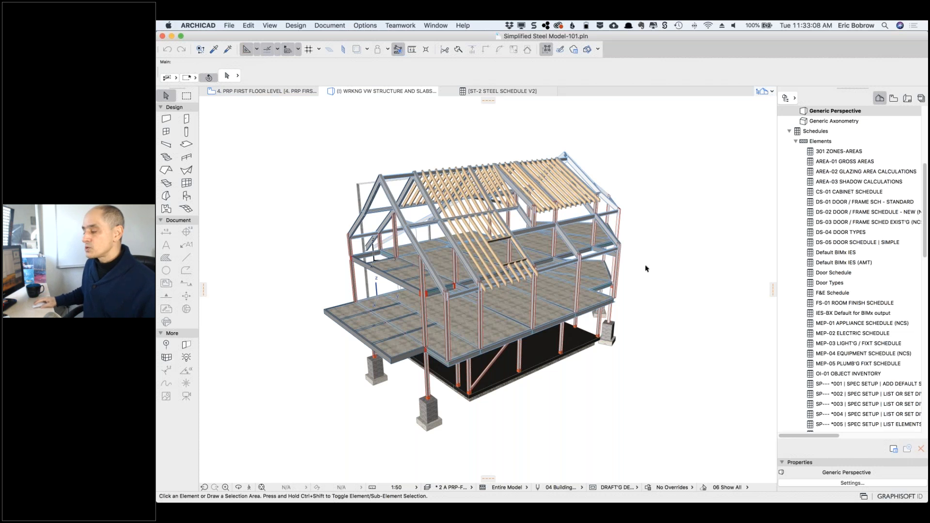
click(510, 94)
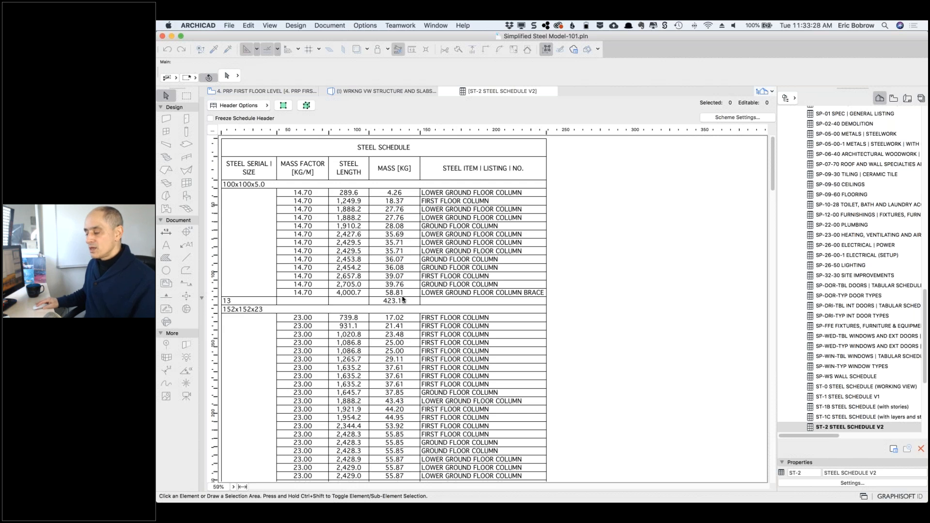
click(395, 293)
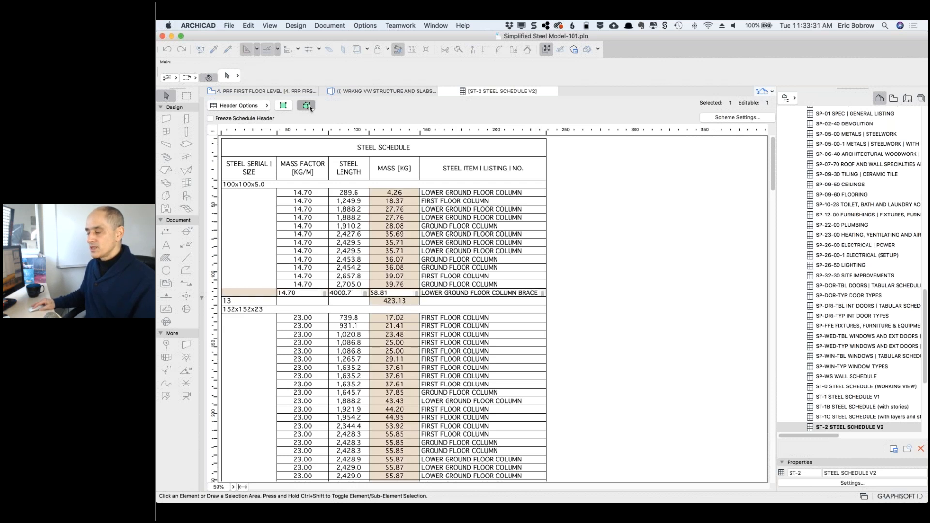
click(306, 106)
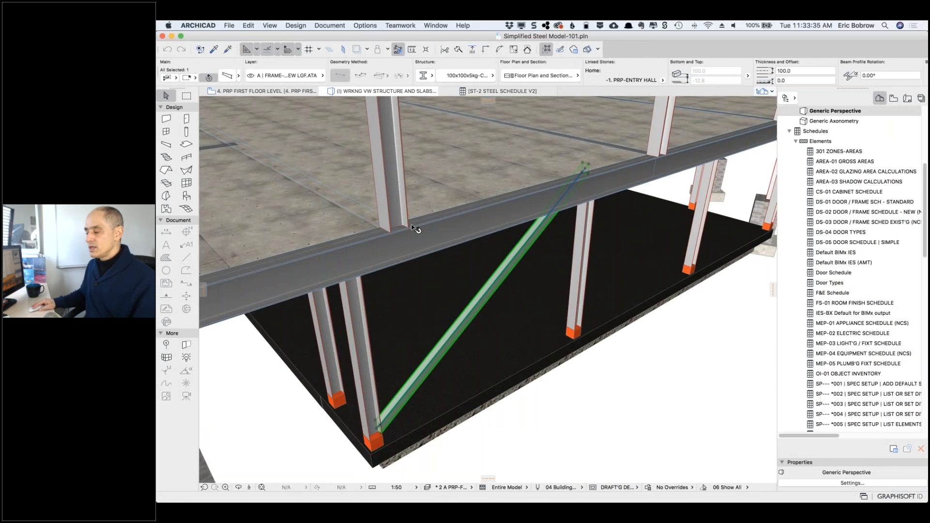
click(477, 92)
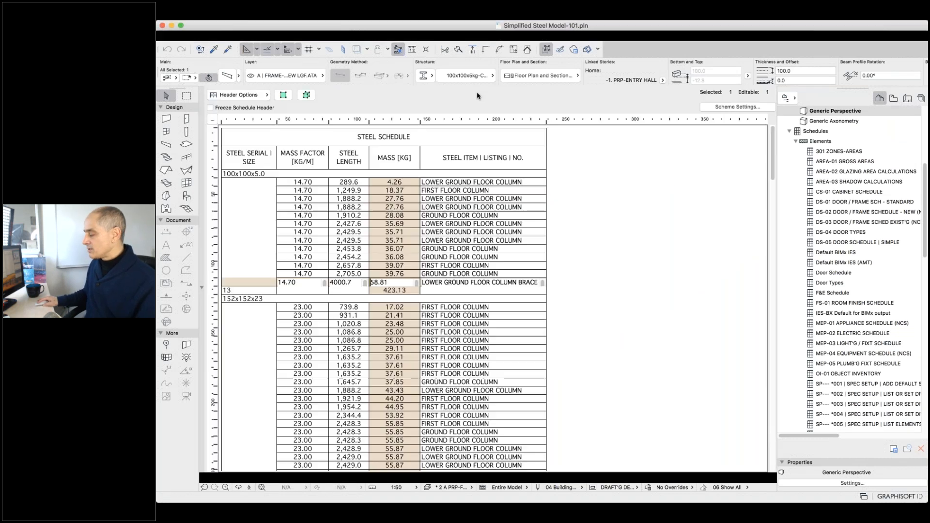
Step: Open the ST-1 STEEL SCHEDULE V1 schedule and examine the Beam row and first Object row in the 100x100x5.0 group
scroll(865, 425, down, 2)
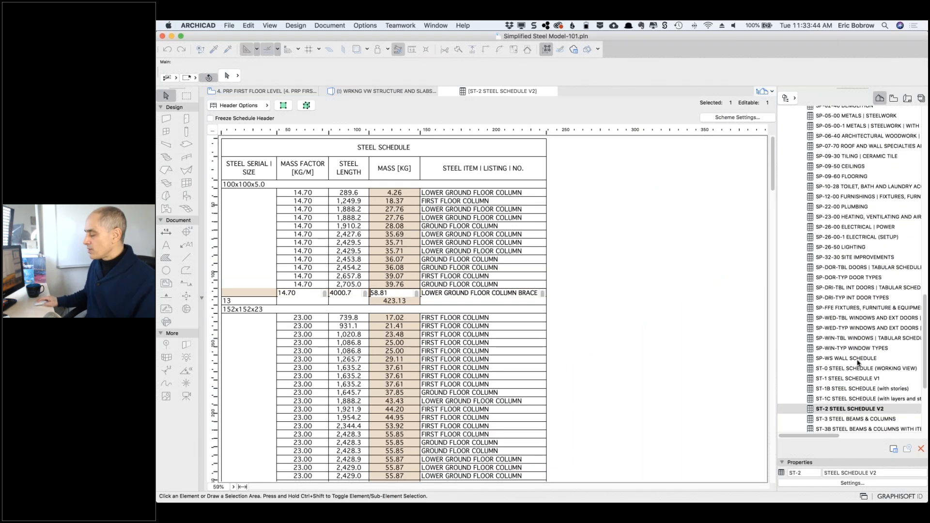
click(811, 379)
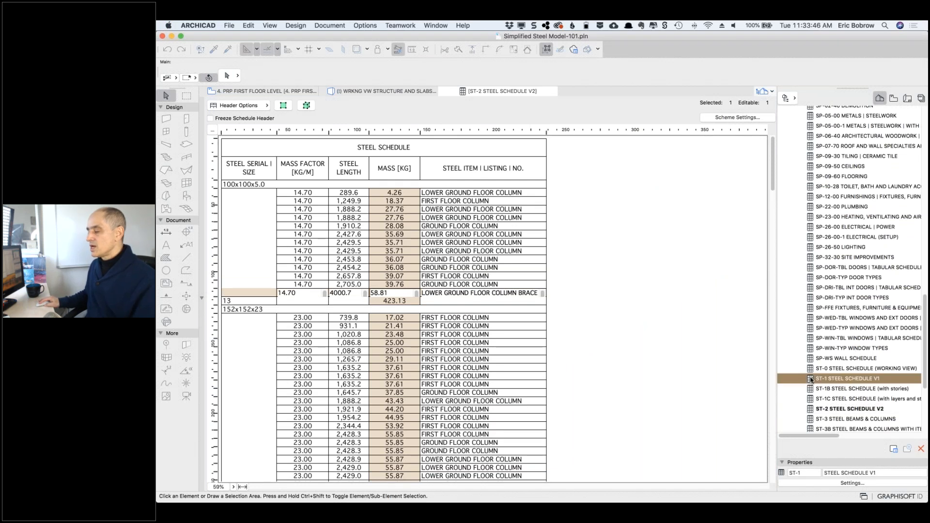
double_click(811, 379)
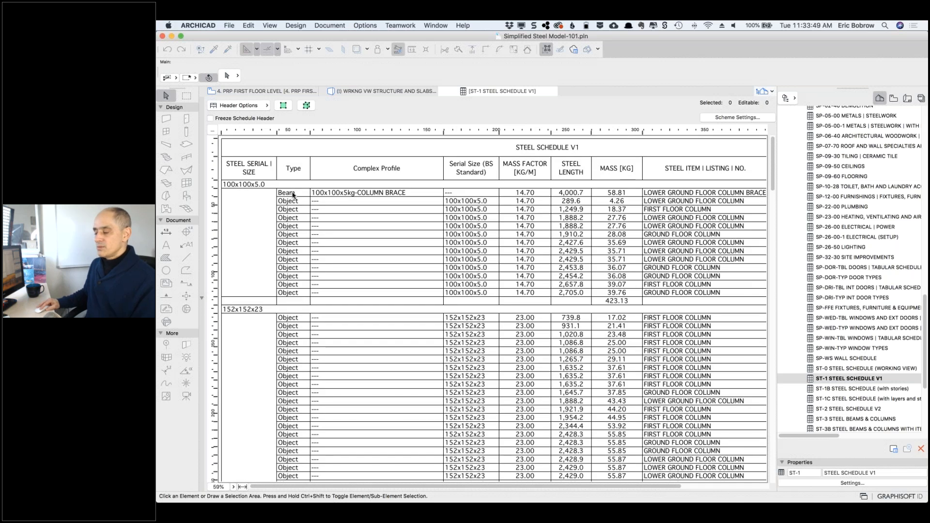
click(293, 193)
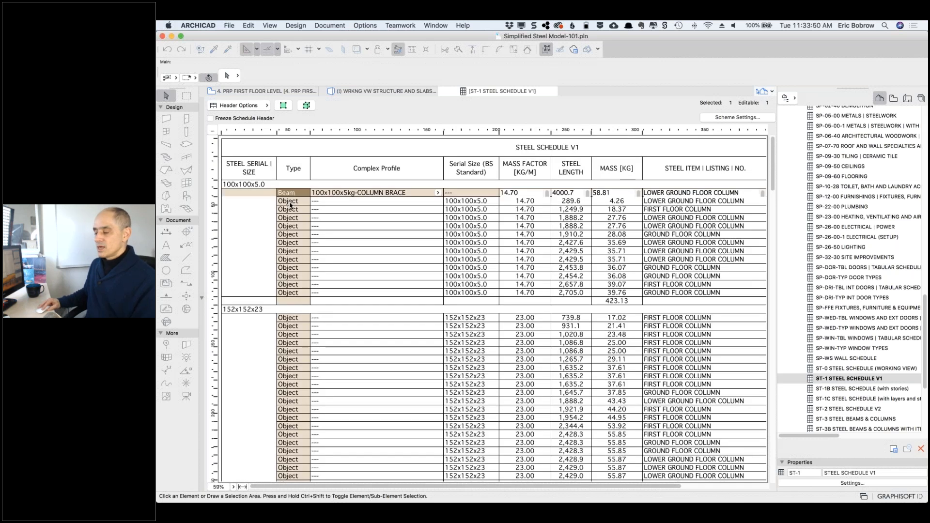
click(290, 201)
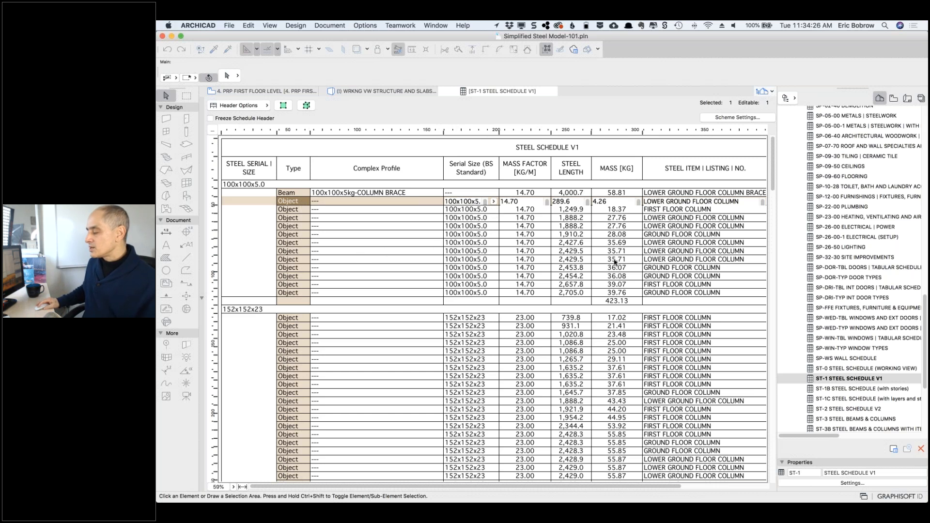
Step: Reopen the ST-2 STEEL SCHEDULE V2 schedule and look through its steel size groups
double_click(813, 409)
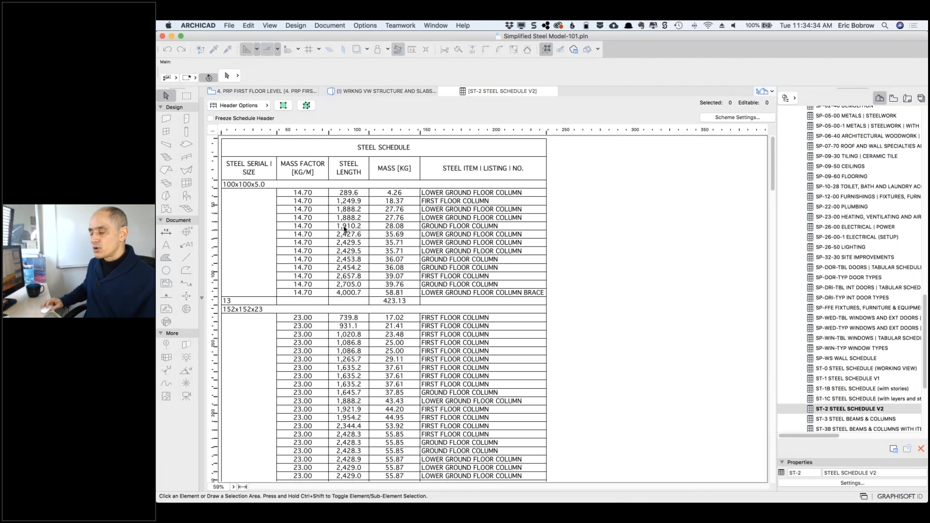
scroll(345, 229, down, 7)
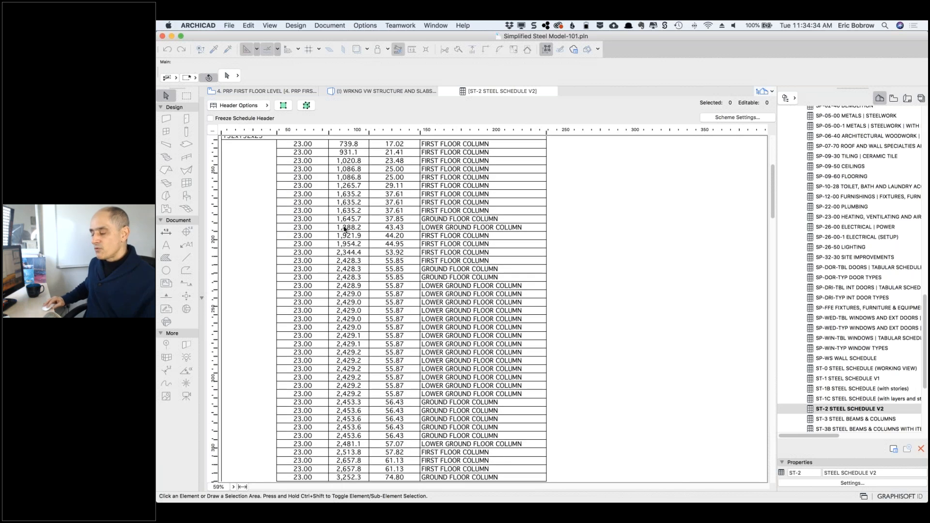
scroll(345, 228, down, 5)
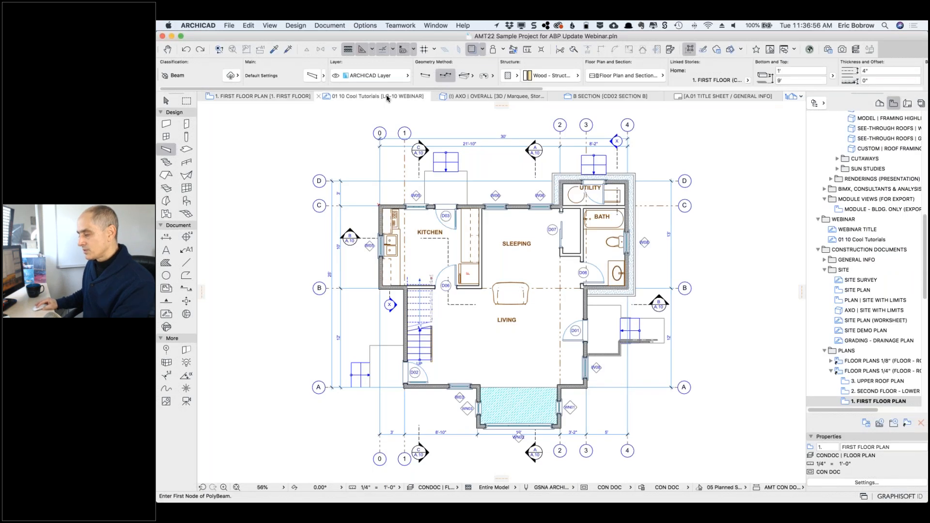
Step: In the AMT22 Sample Project, show the 10 Cool Tutorials worksheet and open the wireframe SEE-THROUGH WALLS 3D view
click(383, 97)
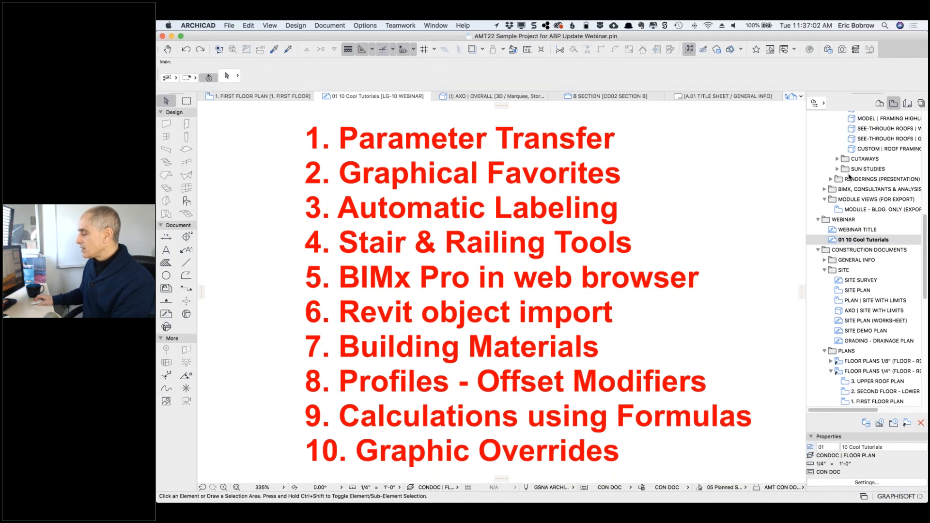
scroll(845, 178, up, 5)
scroll(850, 178, up, 3)
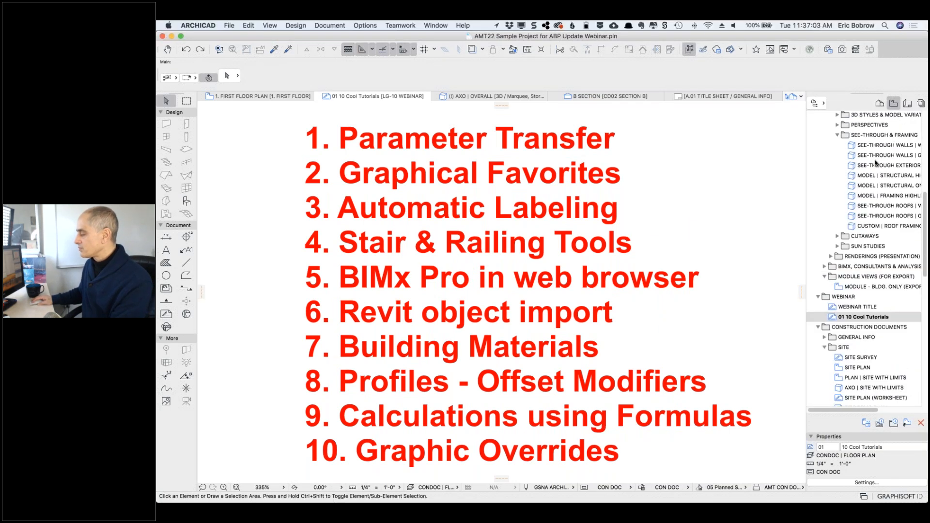
click(852, 145)
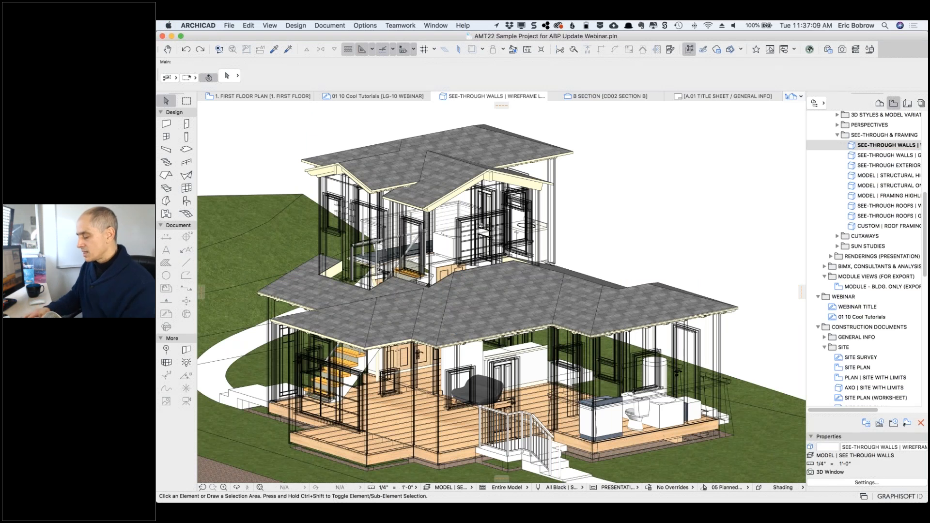
Step: Examine the wireframe setting of the A | WALL | EXTERIOR layer in the model view layers, leaving without saving changes
click(365, 25)
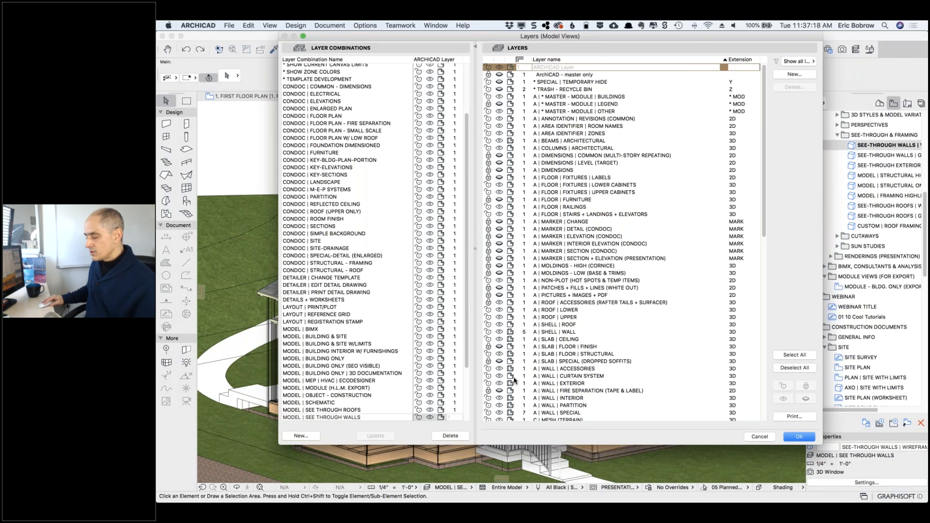
click(568, 384)
click(570, 383)
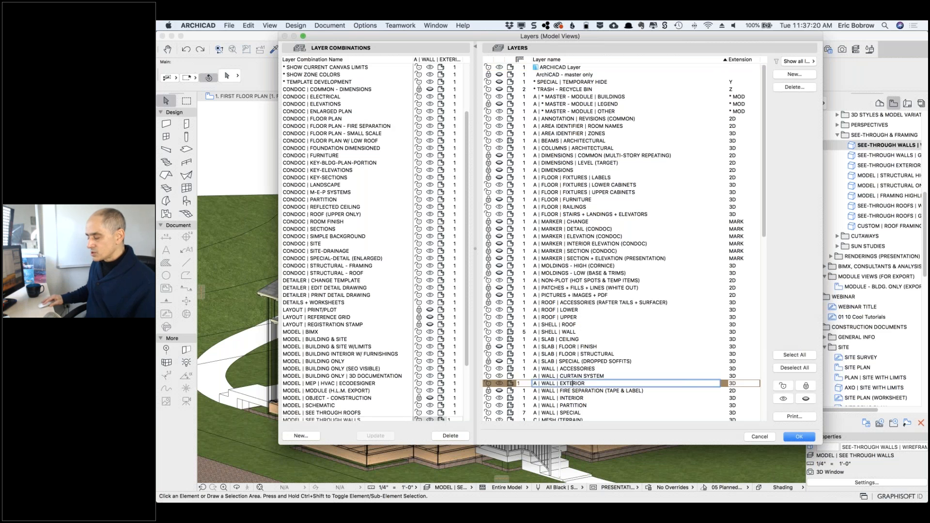
click(511, 384)
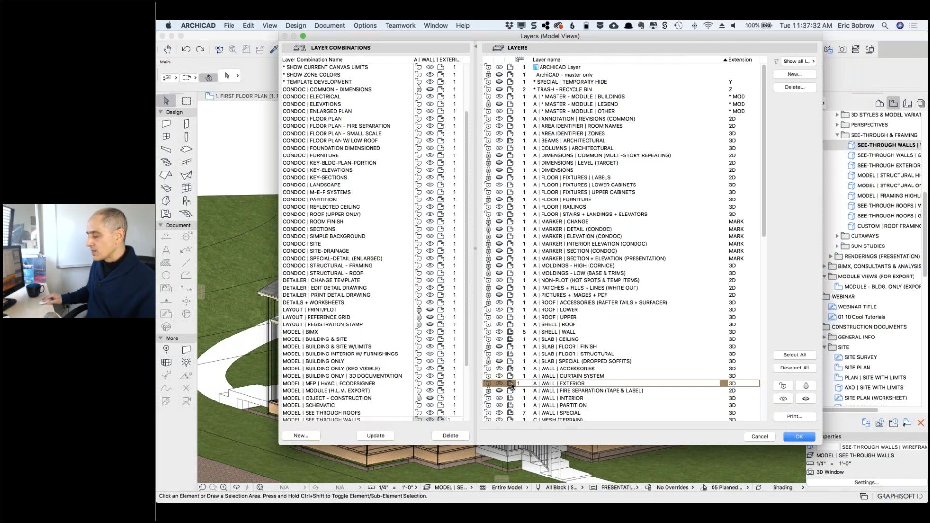
click(758, 436)
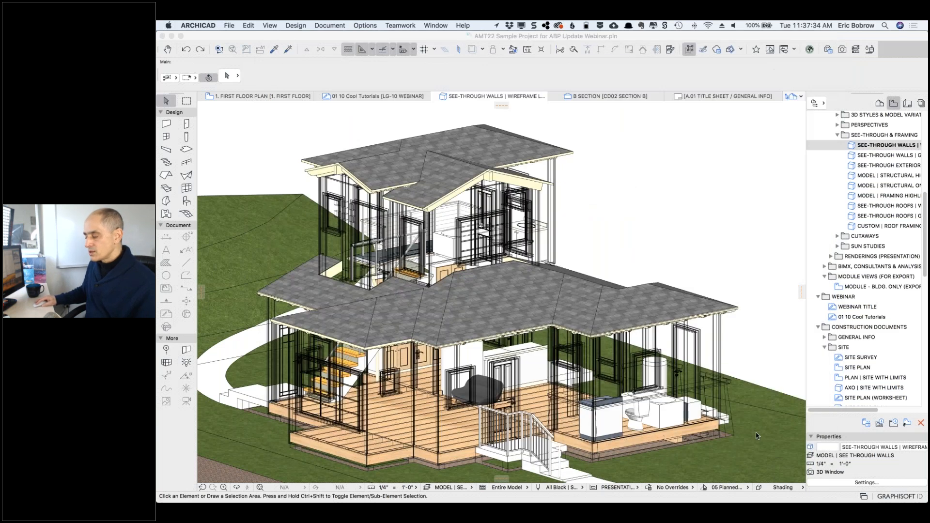
Step: Open the graphic override SEE-THROUGH WALLS view and examine the rules in the PRESENTATION override combinations, including FURNITURE PLAN and ELEVATIONS | SCHEMATIC
double_click(852, 156)
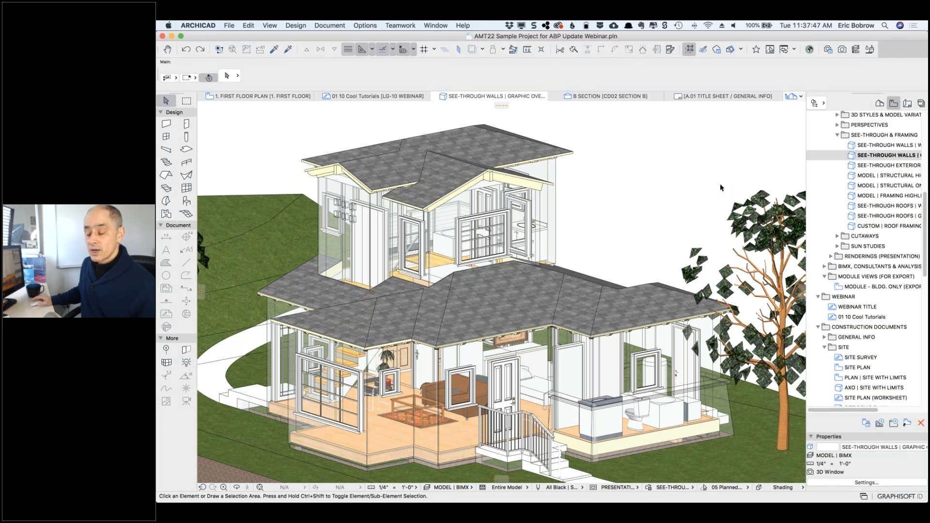
click(649, 489)
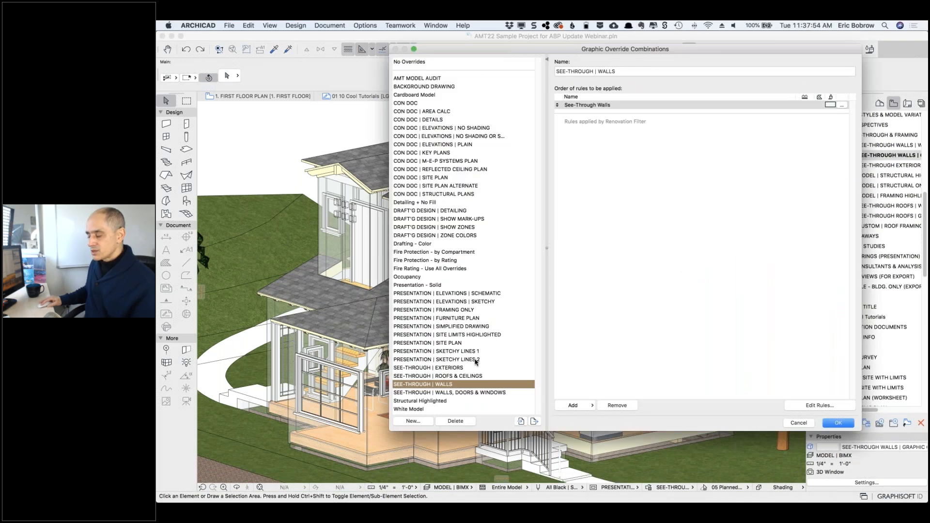
click(456, 351)
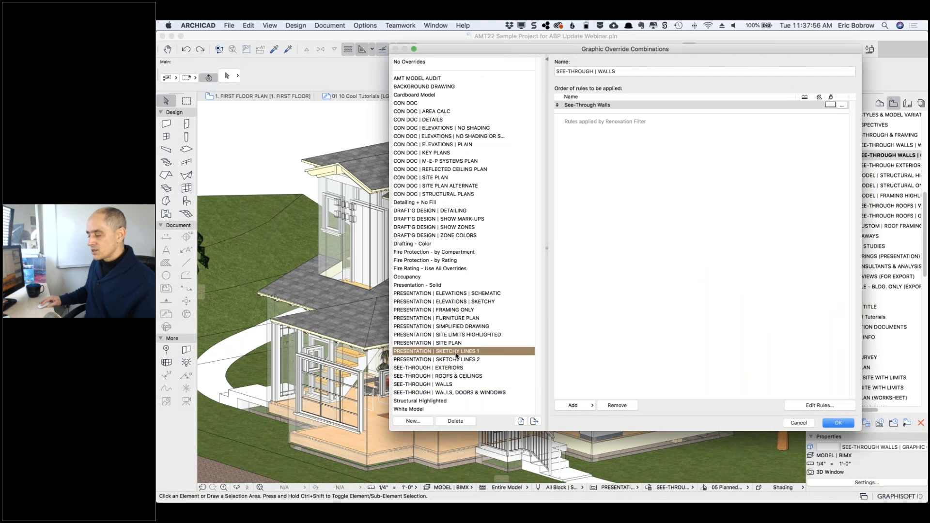
click(453, 318)
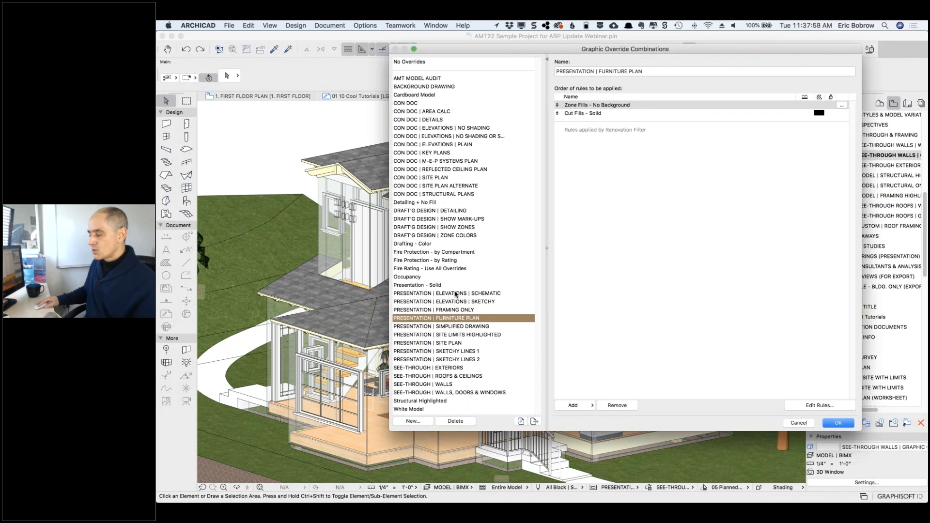
click(455, 294)
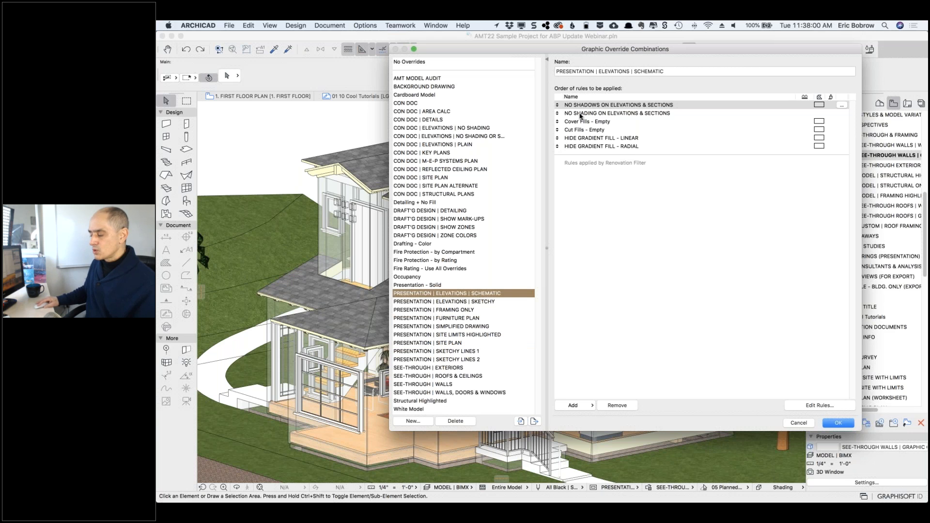
Step: Open the See-Through Walls rule of the SEE-THROUGH | WALLS combination to examine its criteria and override style
click(441, 384)
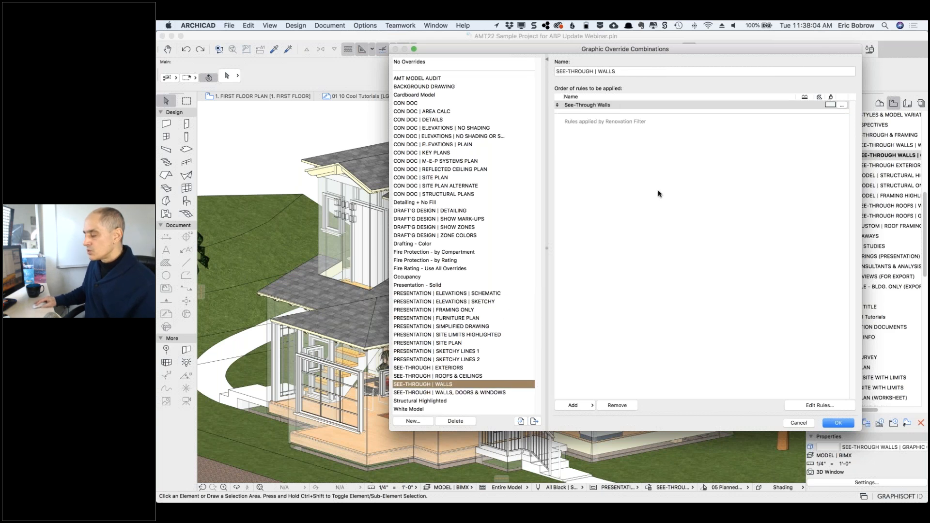
click(821, 406)
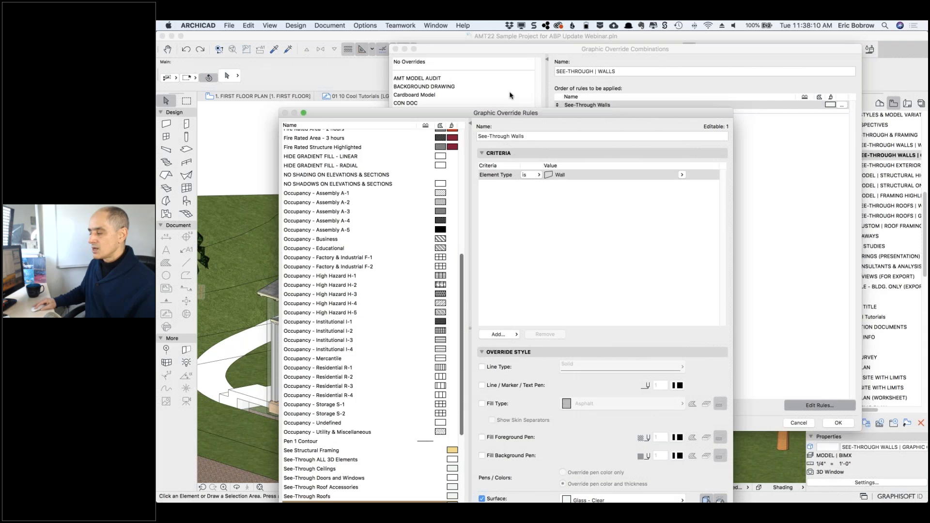
Step: Examine the Element Type criterion and surface override of the See-Through Walls rule, leaving the override settings without changes
drag(493, 110, 484, 76)
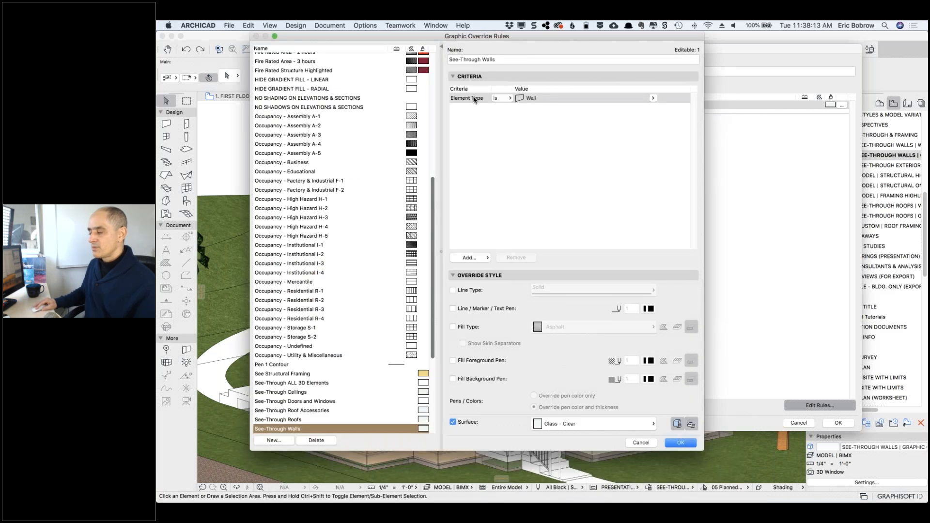
click(474, 98)
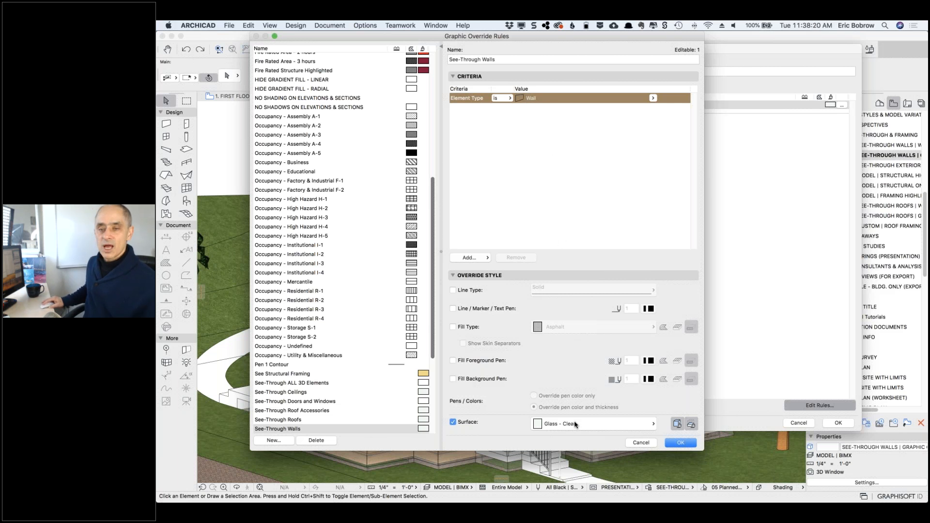
click(691, 442)
click(836, 422)
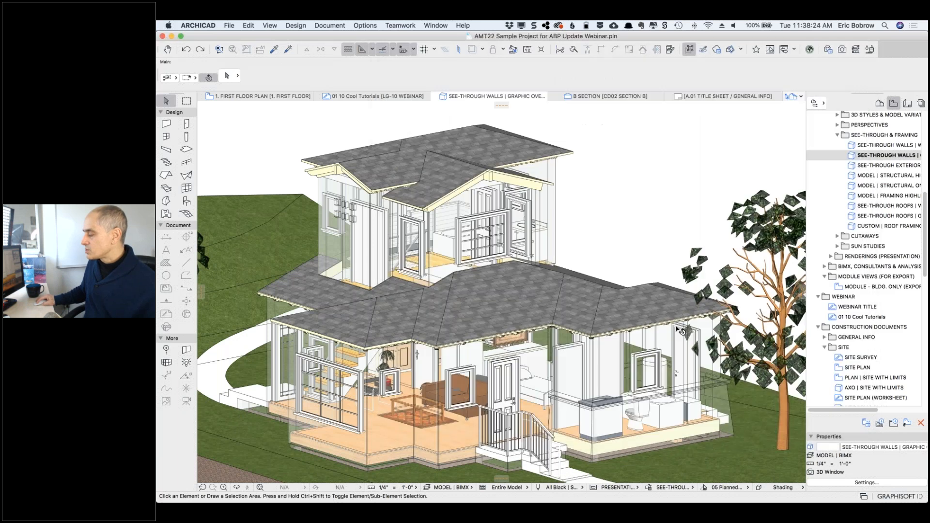
Step: Open the SEE-THROUGH EXTERIORS 3D view and examine the rules of its SEE-THROUGH | EXTERIORS override combination, including See-Through Roofs, without saving changes
double_click(852, 165)
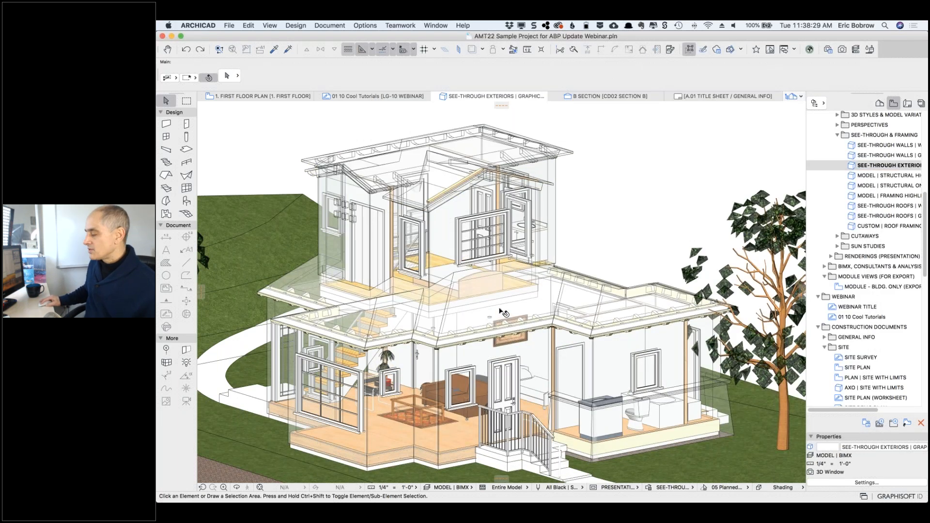
click(648, 488)
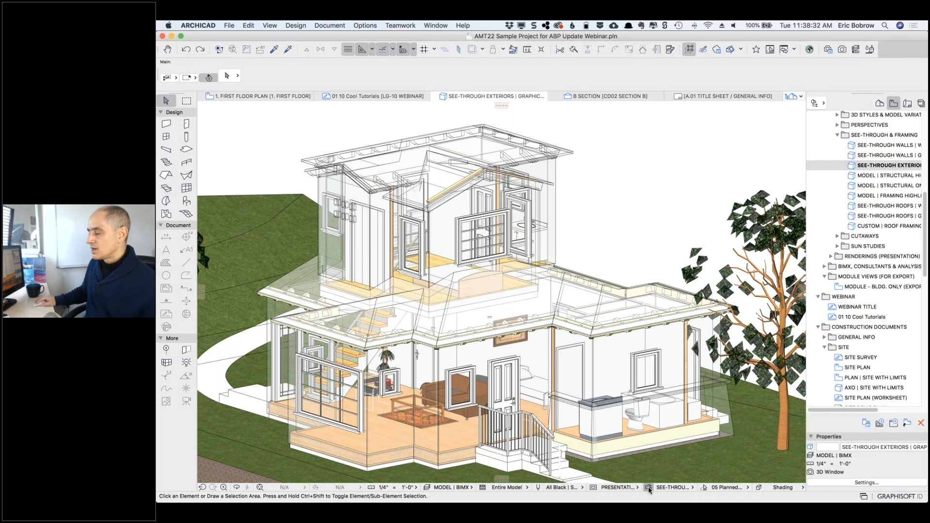
click(602, 105)
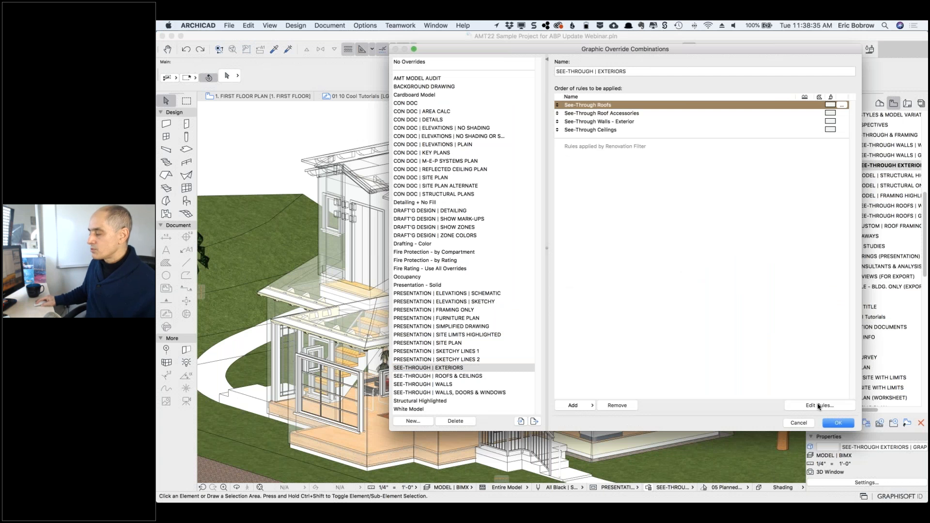
click(818, 406)
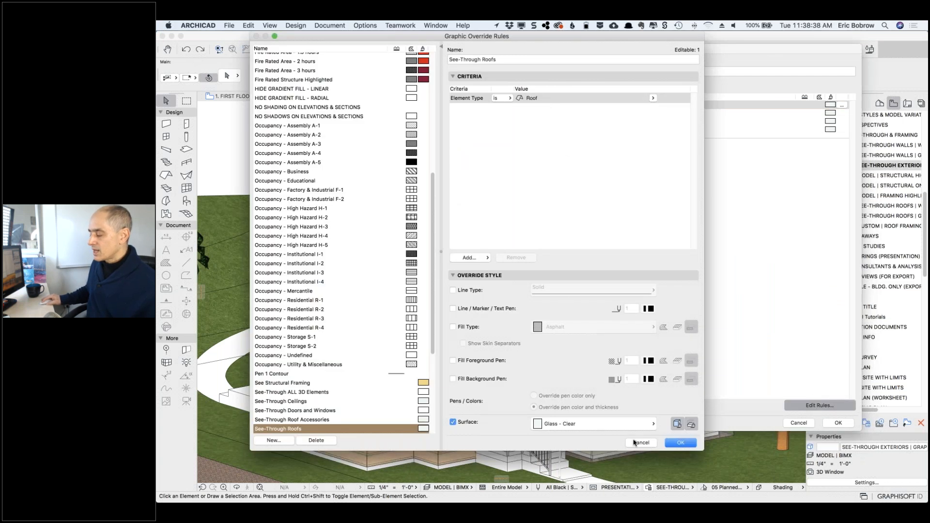
click(632, 442)
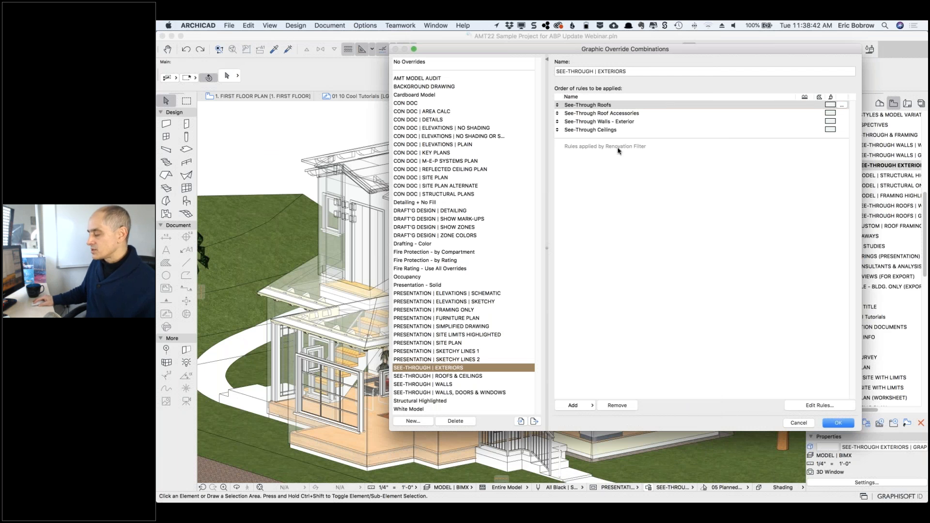
click(598, 130)
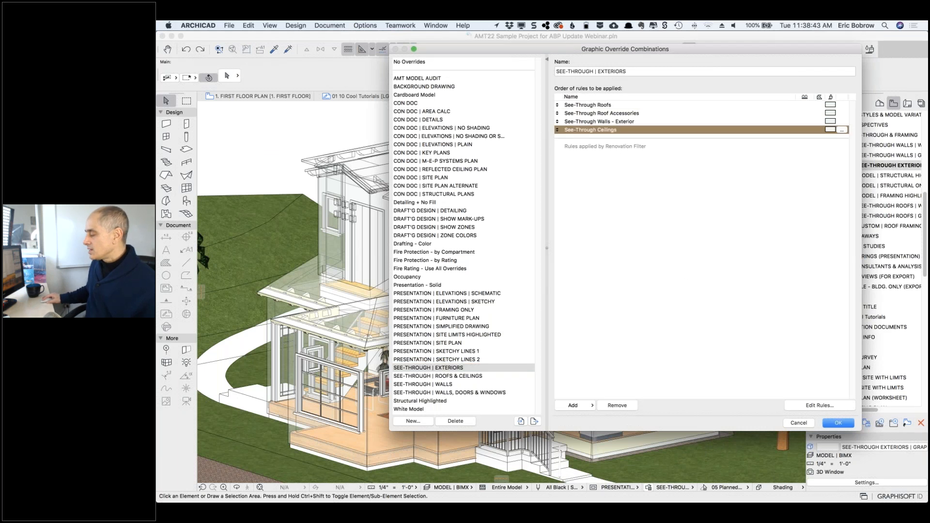
click(797, 424)
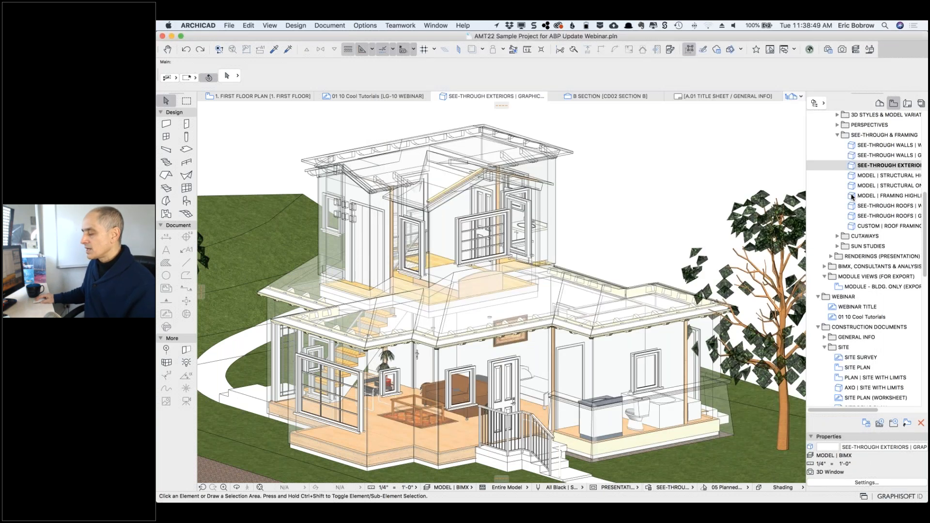
Step: Open the MODEL | FRAMING HIGHLIGHTED view and examine the See-Through ALL 3D Elements rule of its PRESENTATION | FRAMING ONLY override combination
click(851, 197)
double_click(851, 197)
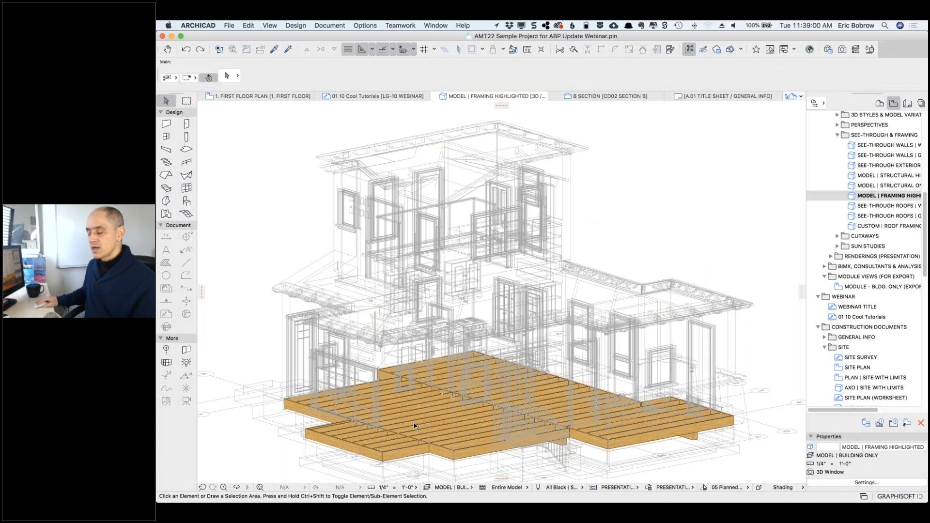
mouse_move(460, 423)
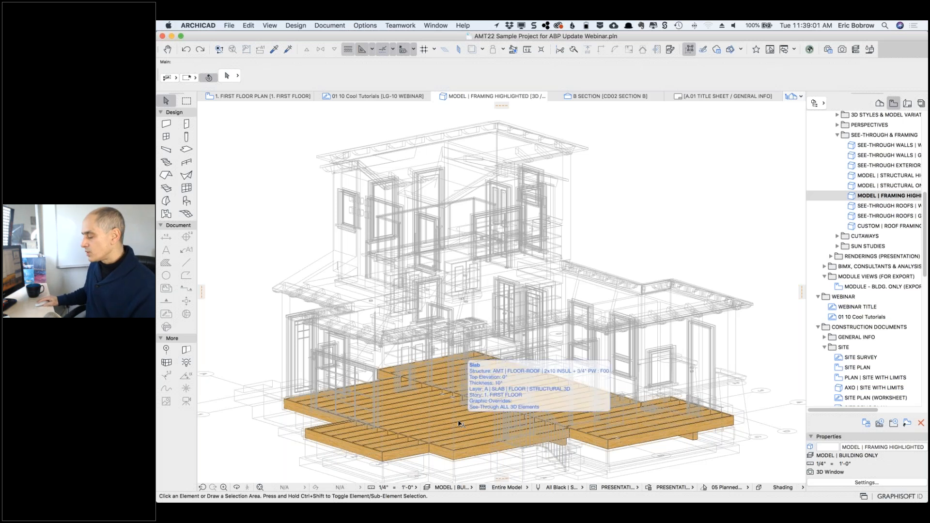
click(649, 488)
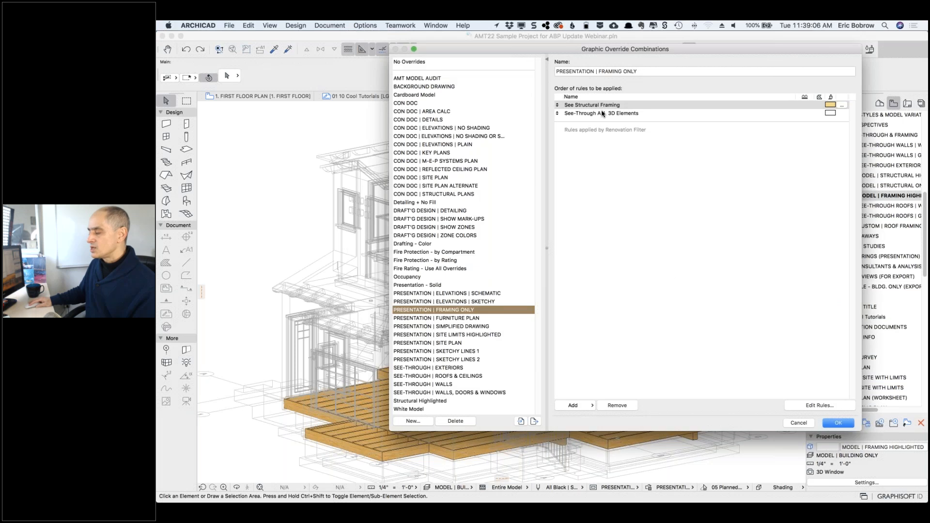
click(599, 115)
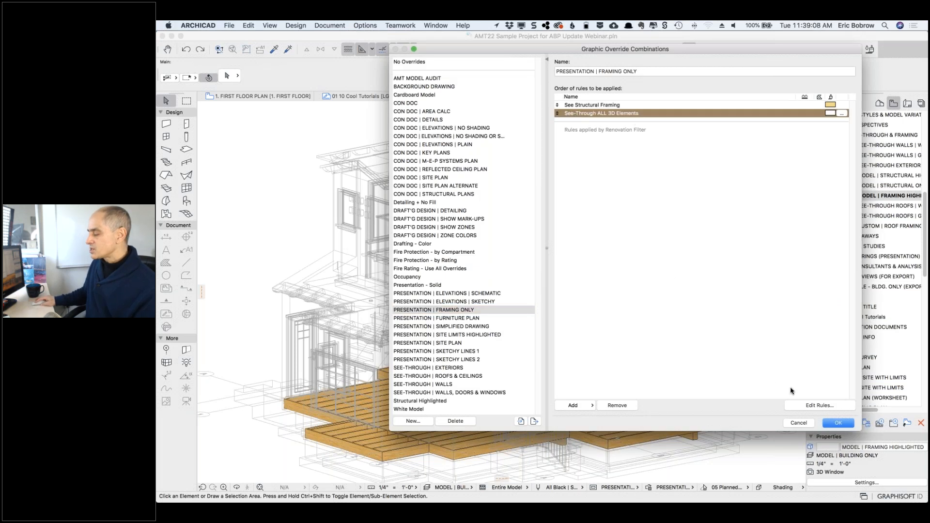
click(812, 405)
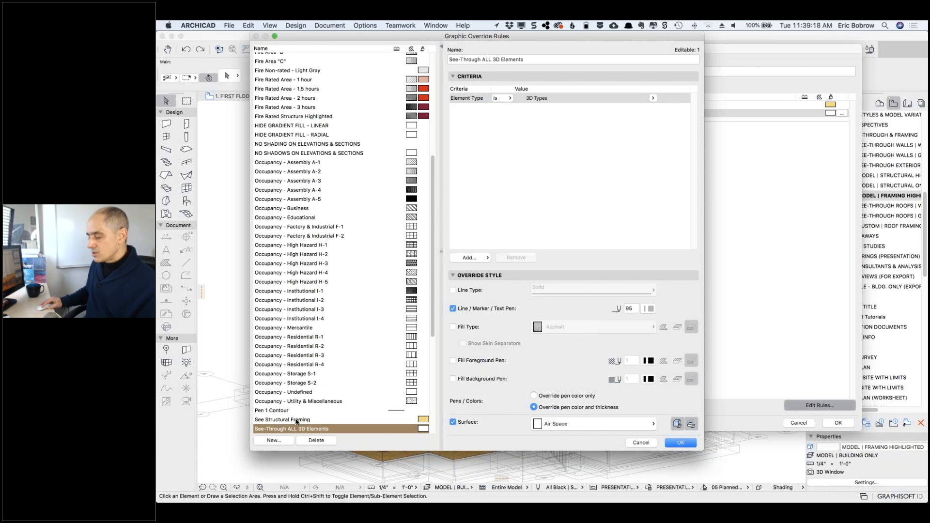
scroll(298, 417, down, 2)
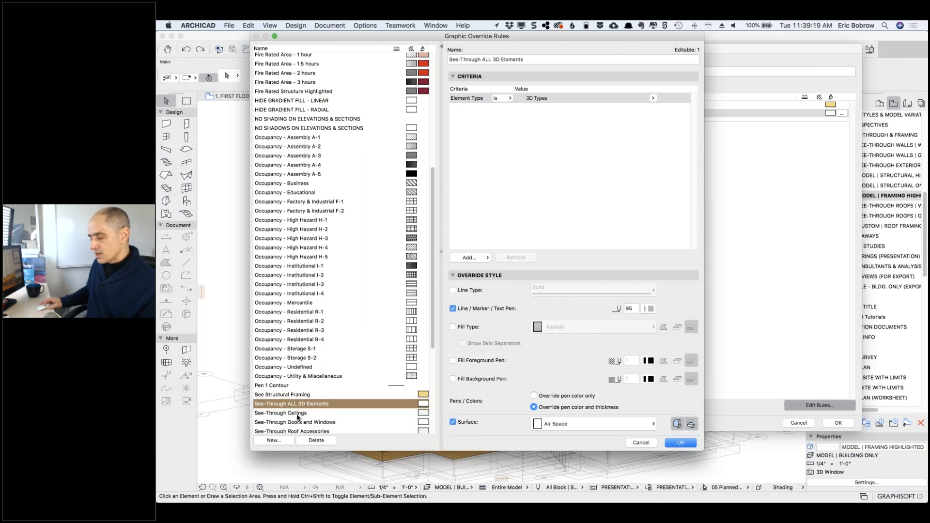
scroll(298, 417, down, 10)
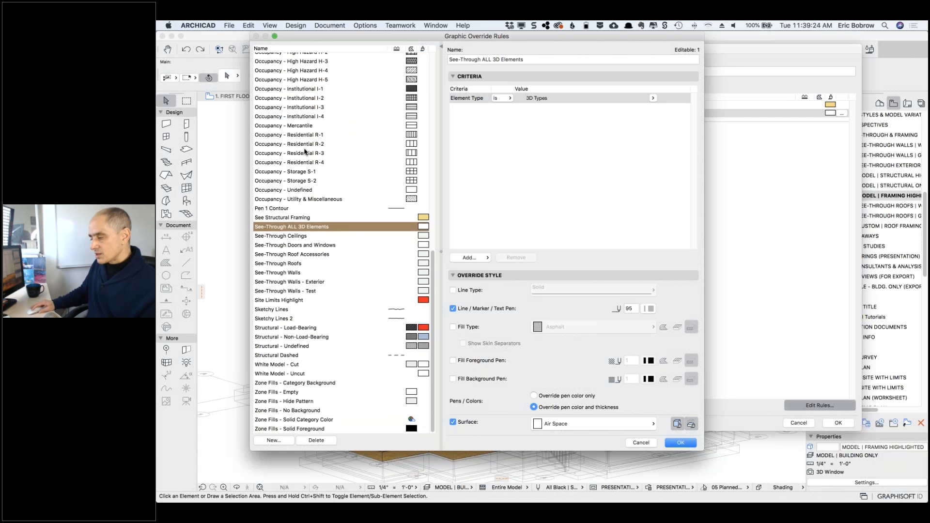
click(641, 442)
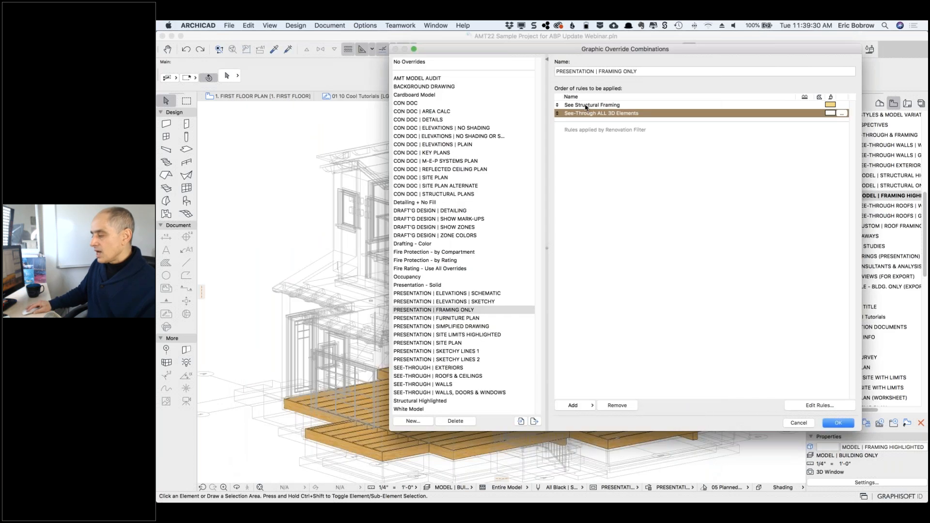
Step: Examine the layer criteria and override style of the See Structural Framing rule, leaving the override combinations without saving changes
click(586, 105)
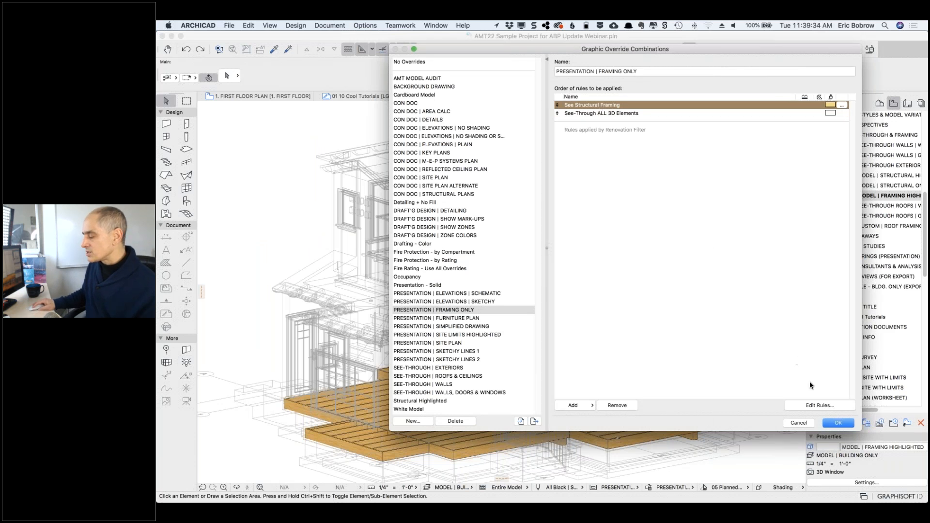
click(812, 406)
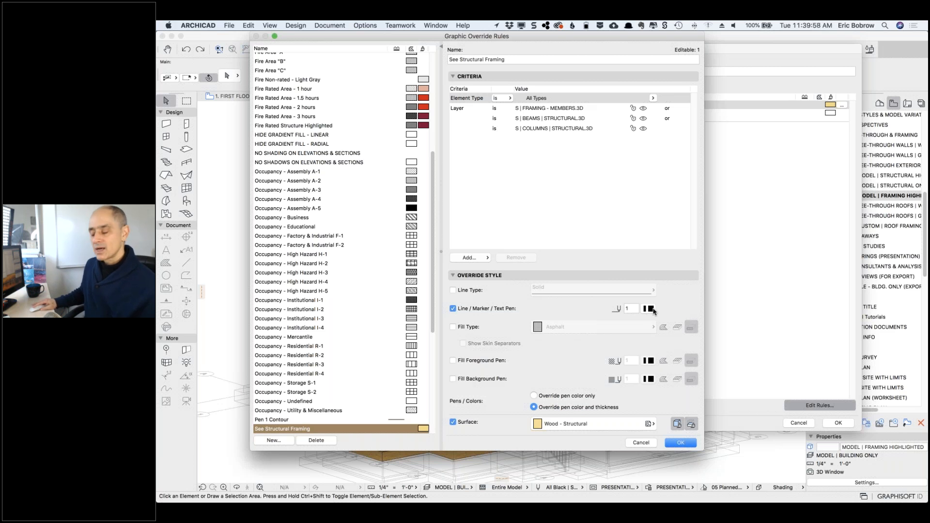
click(640, 442)
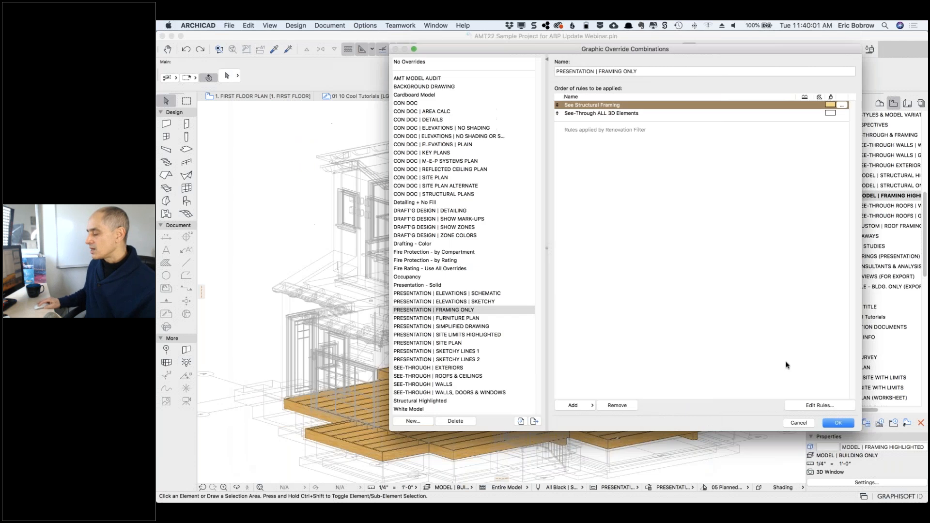
click(798, 424)
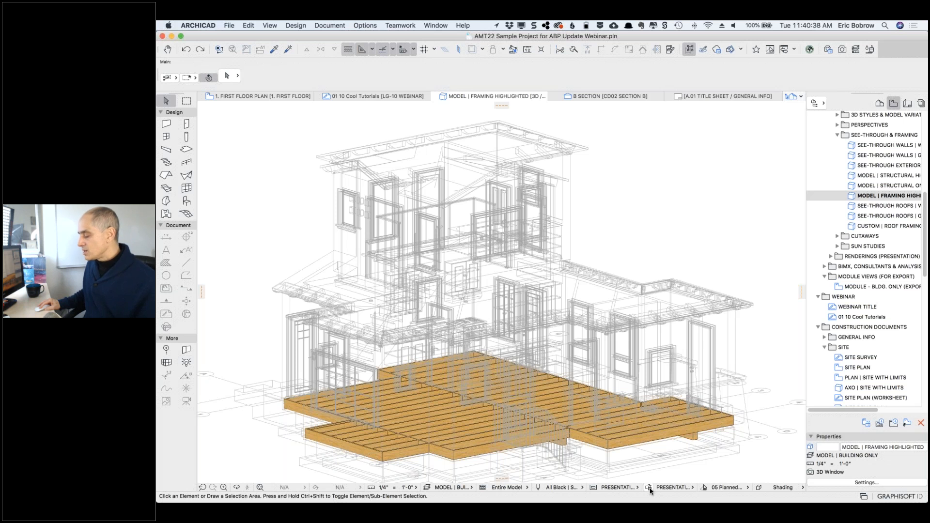
Step: Apply the AMT MODEL AUDIT override combination to the framing view and examine its AMT MODEL AUDIT - TEST PASSED rule
click(673, 487)
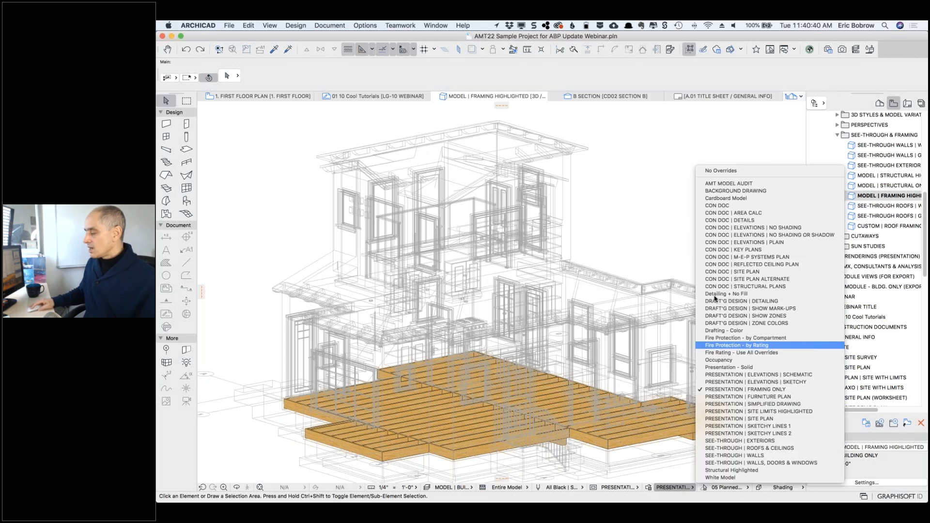
click(740, 185)
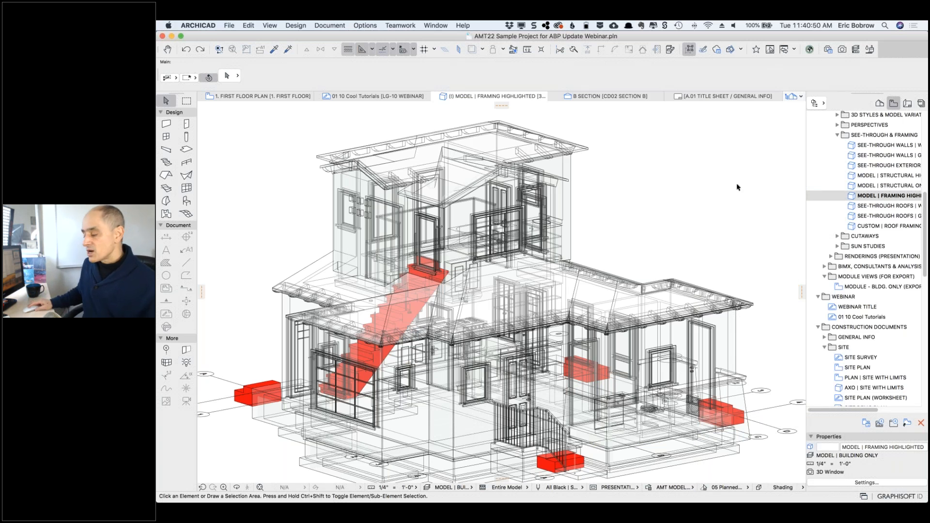
click(649, 487)
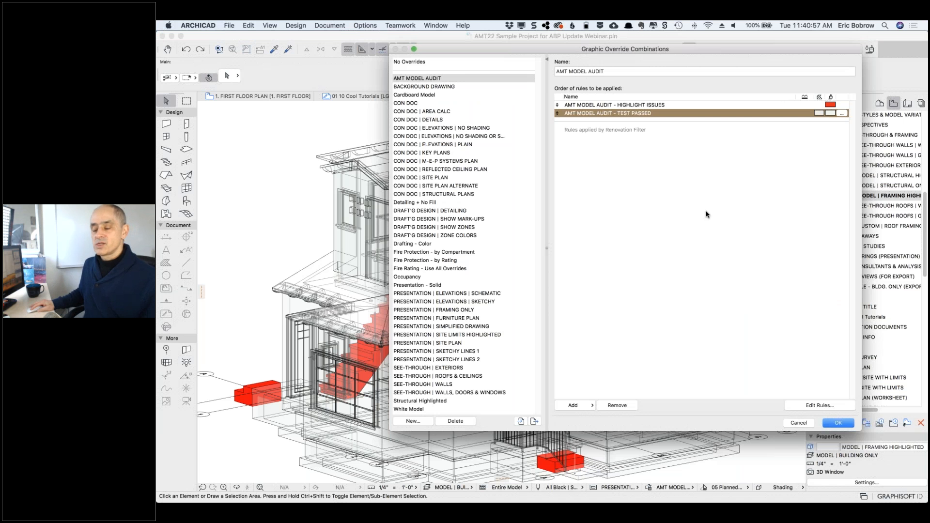
click(817, 406)
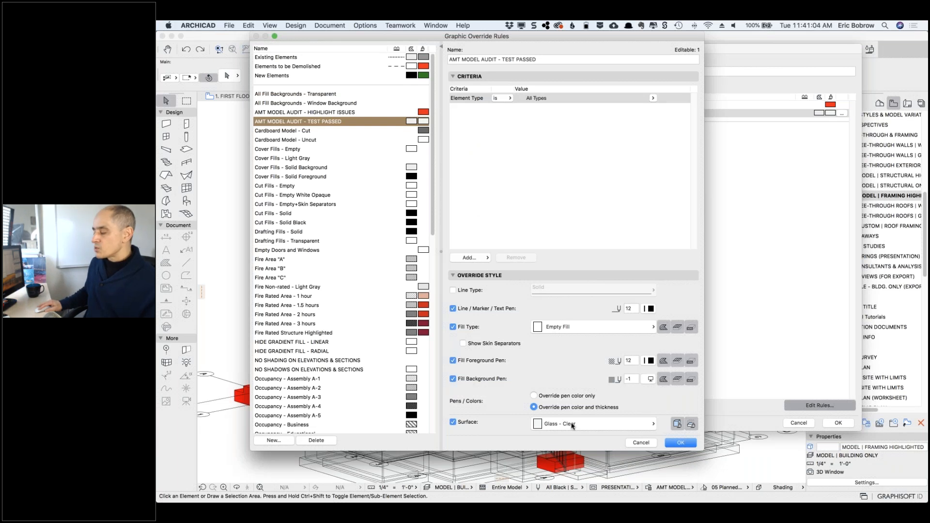
click(650, 442)
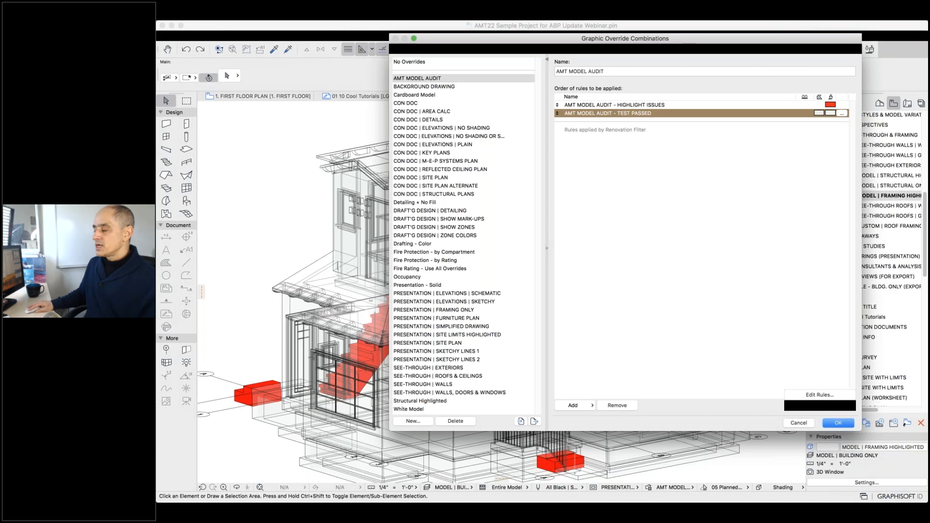
Step: Open the AMT MODEL AUDIT - HIGHLIGHT ISSUES rule and set its Element Type criterion to Wall
click(640, 105)
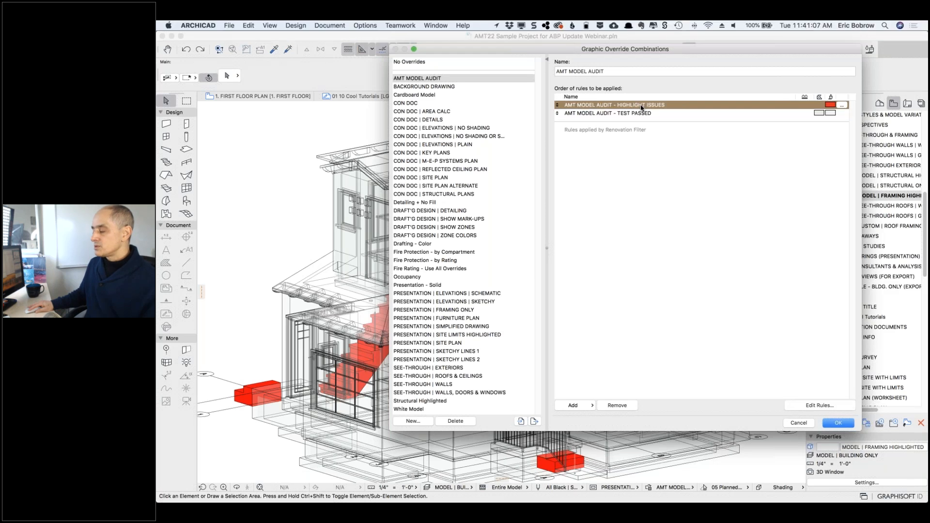
click(808, 405)
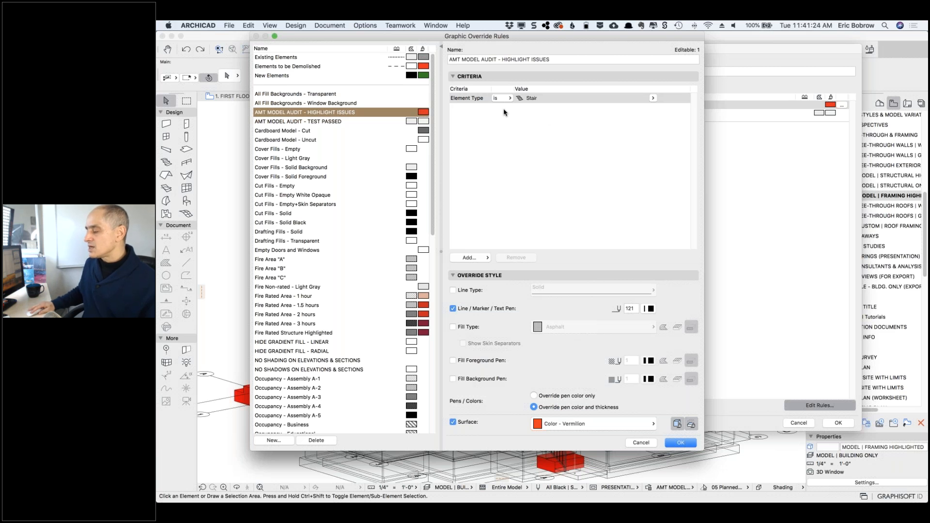
click(540, 99)
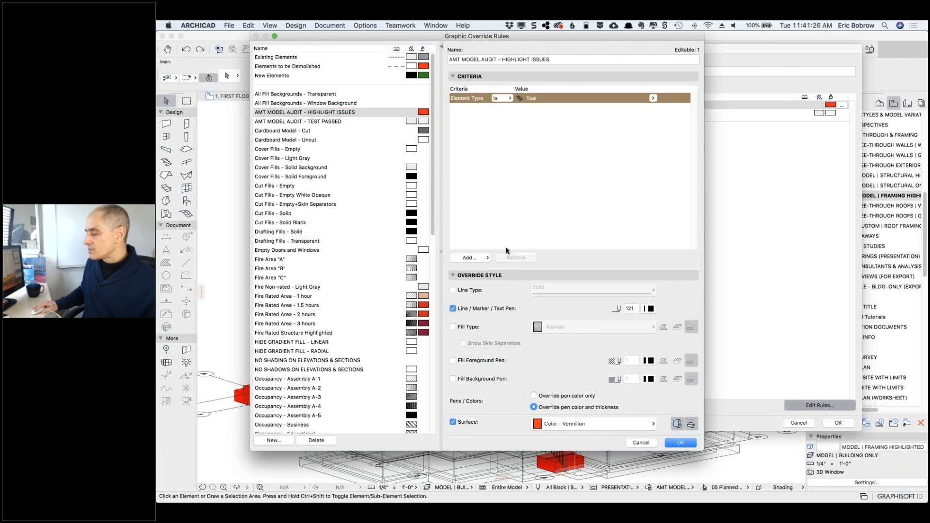
click(653, 99)
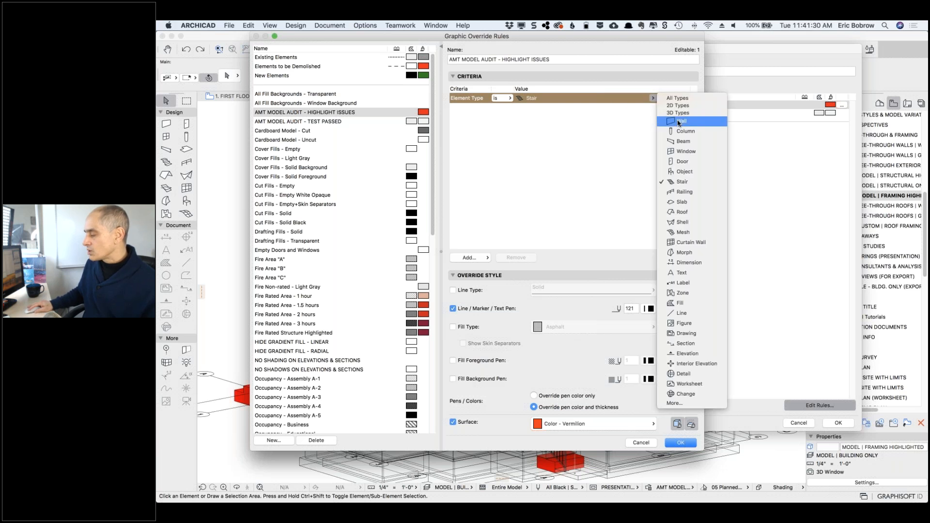
click(683, 119)
Step: Search the available criteria for "struct" and add Structural Function from ID and Categories to the AMT MODEL AUDIT - HIGHLIGHT ISSUES rule
click(485, 259)
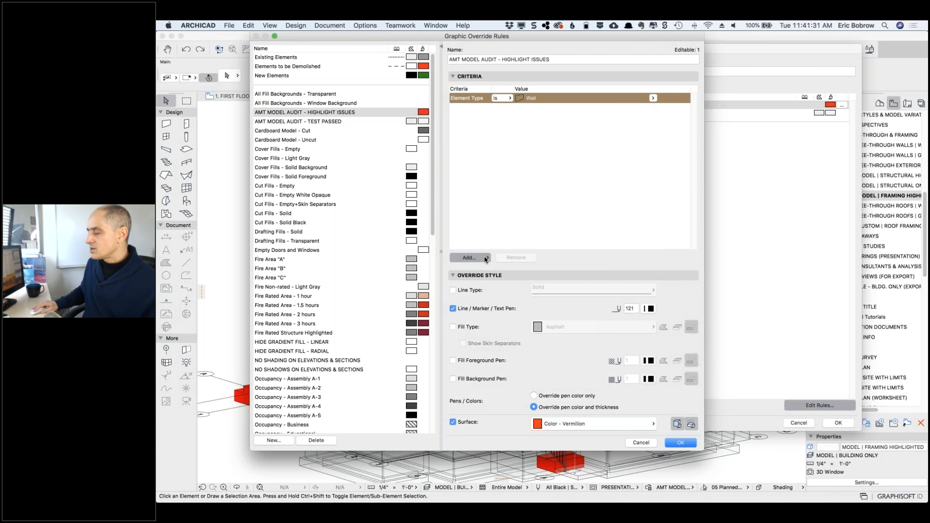
text(struct)
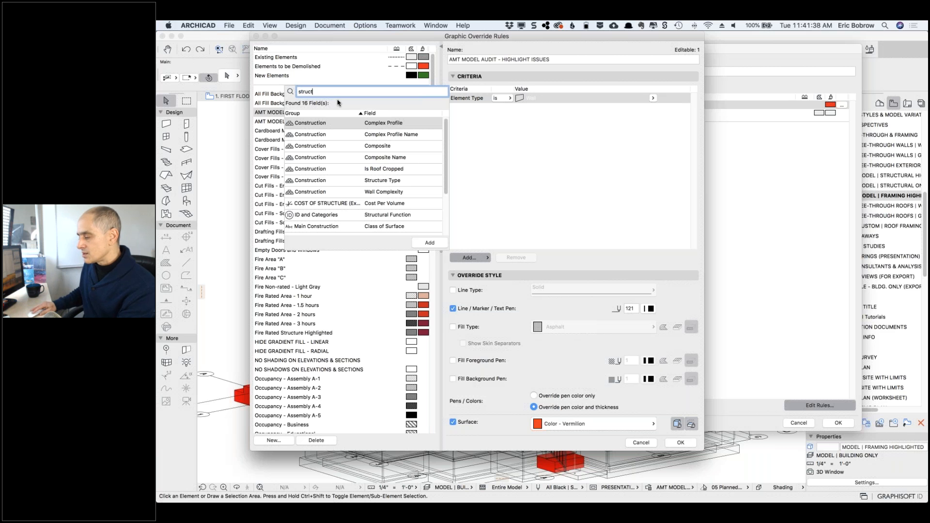
drag(444, 162, 447, 212)
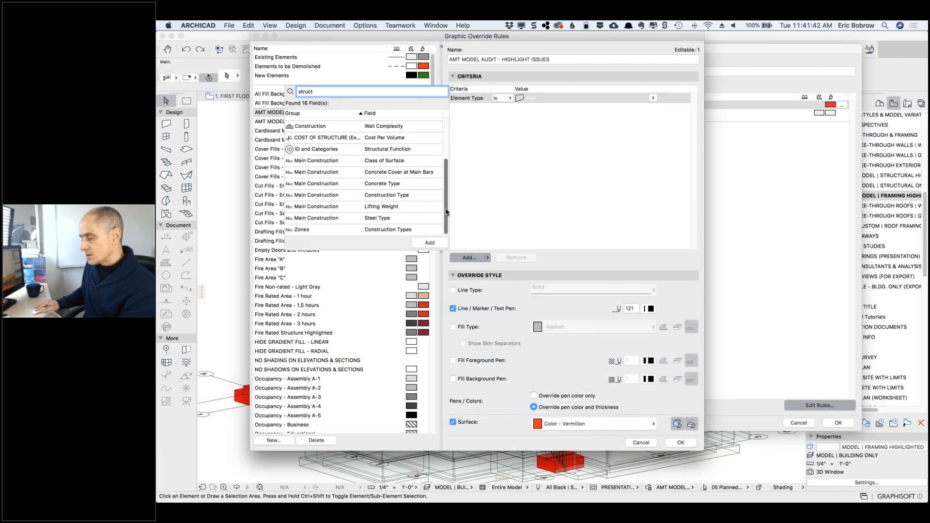
scroll(445, 179, up, 3)
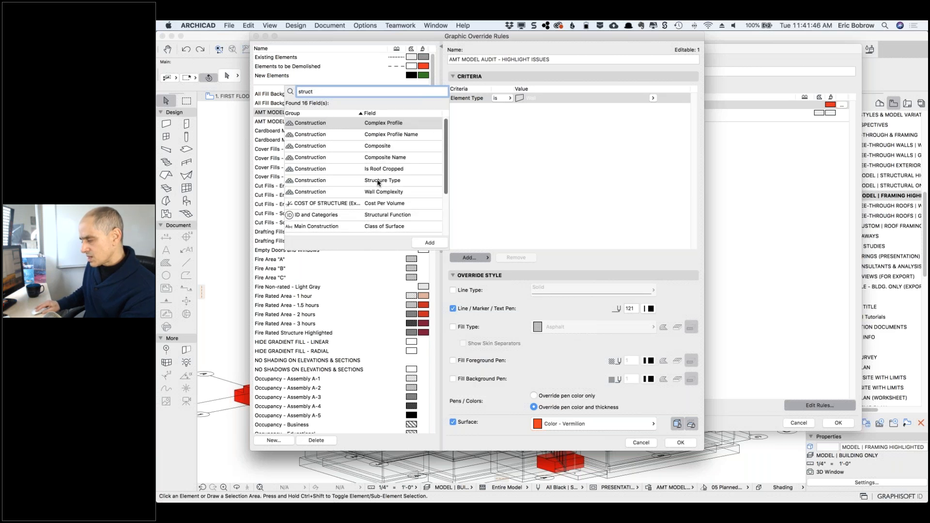
scroll(382, 213, down, 3)
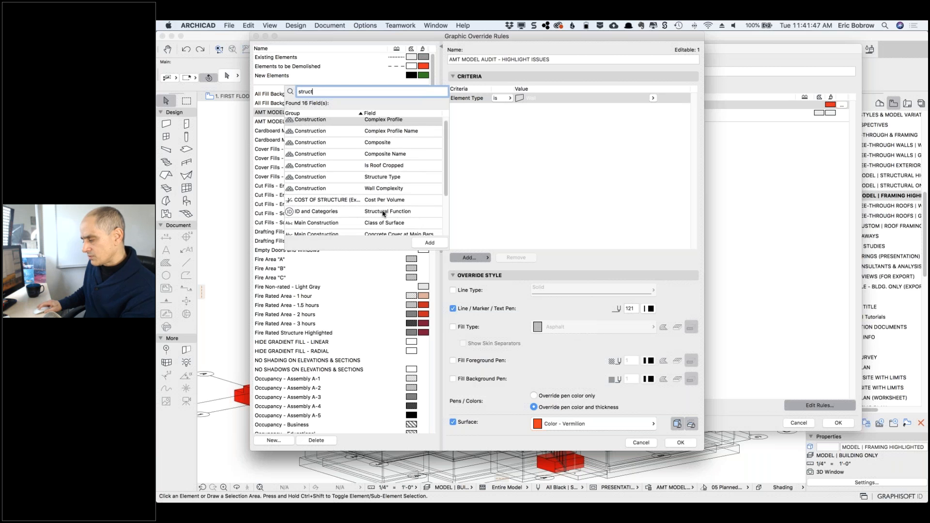
scroll(386, 213, down, 3)
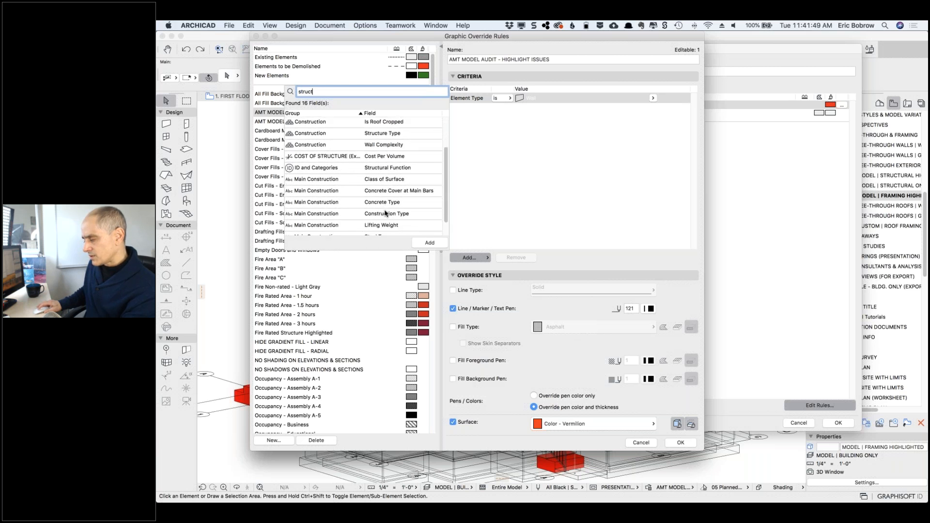
drag(331, 90, 280, 87)
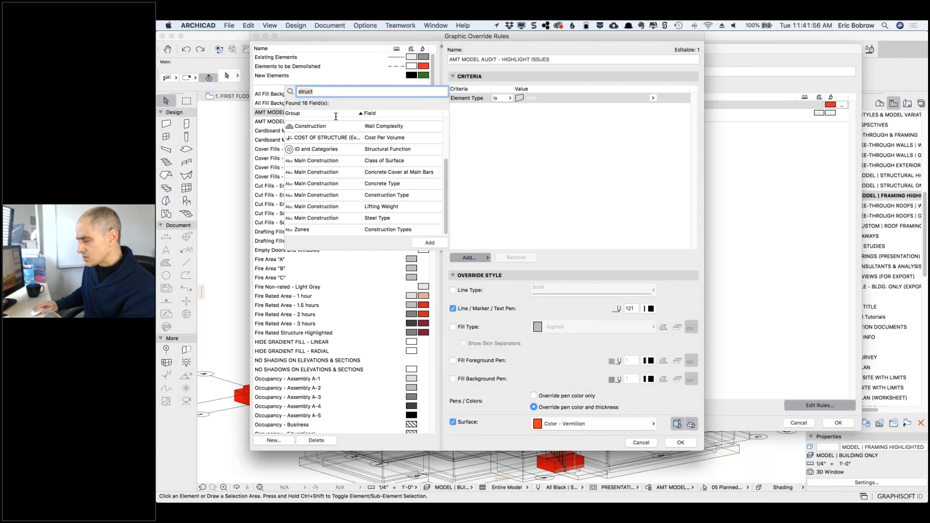
click(410, 152)
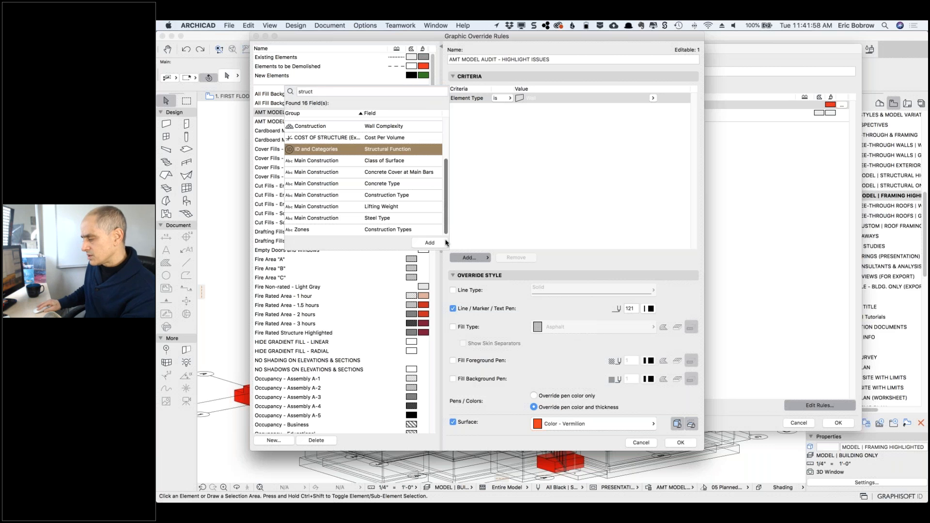
click(430, 243)
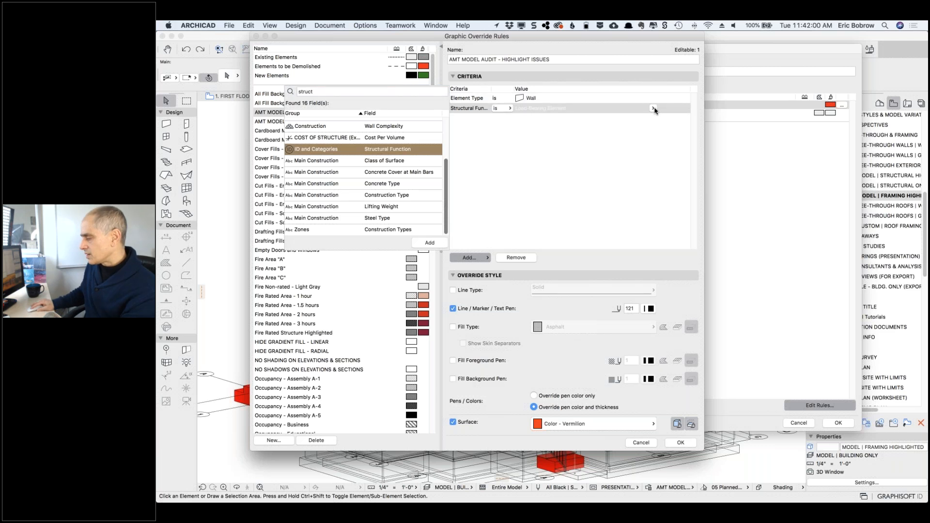
Step: Use Load-Bearing Element as the Structural Function value and apply the rule to the framing 3D view
click(653, 108)
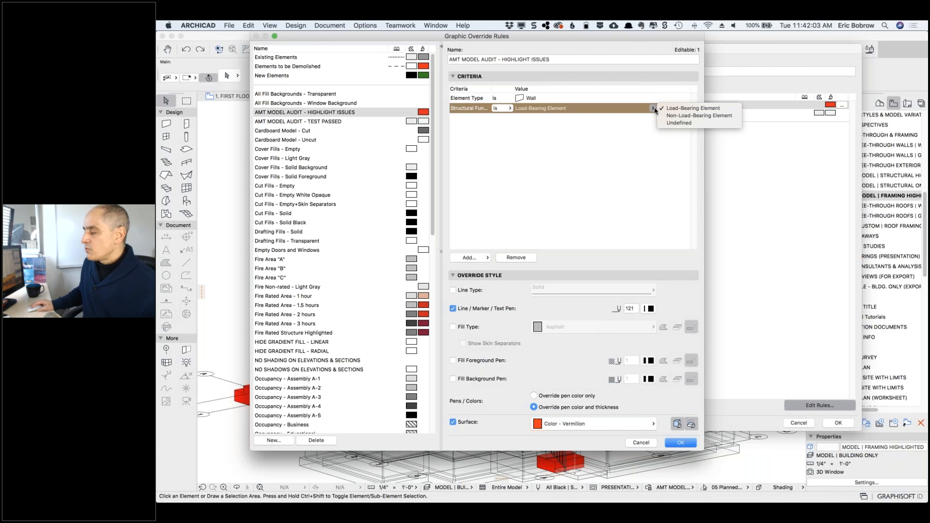
click(636, 131)
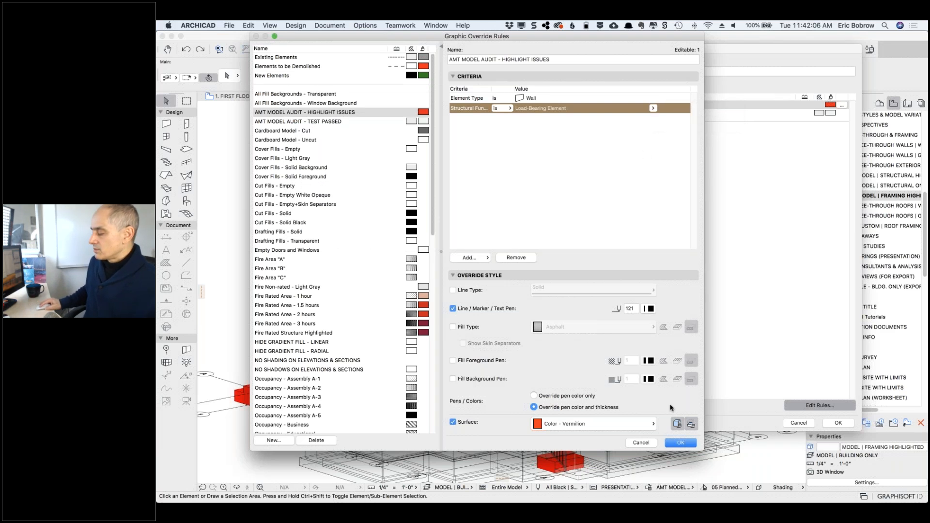
click(679, 442)
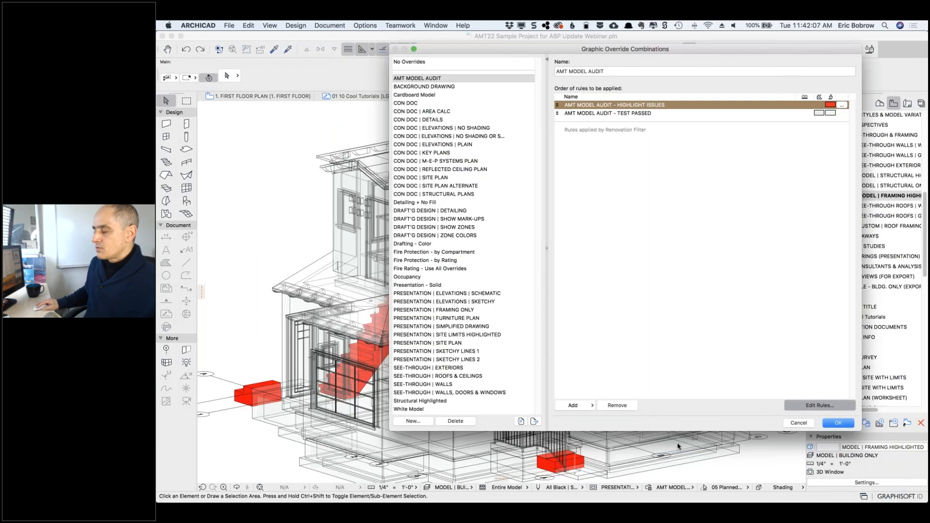
key(Return)
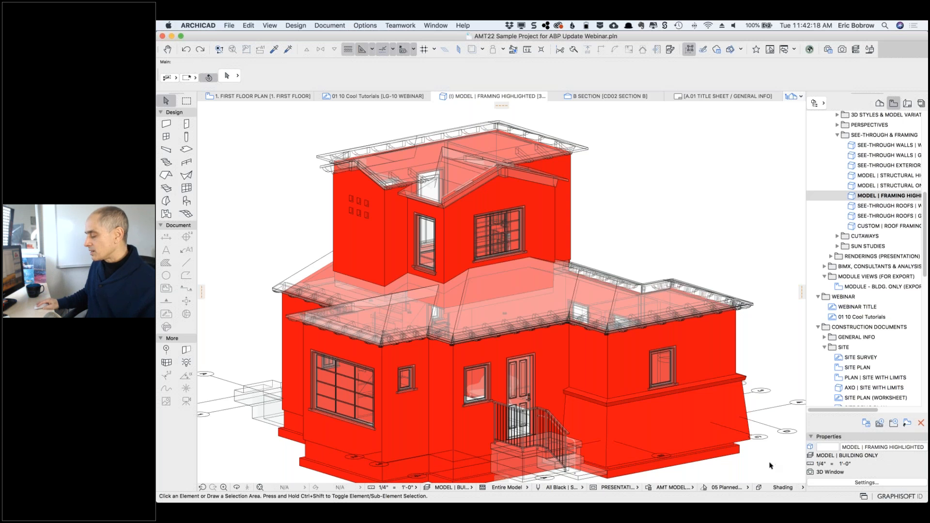
Step: Set the audit rule's Structural Function criterion to Non-Load-Bearing Element and apply it to the 3D view
click(648, 488)
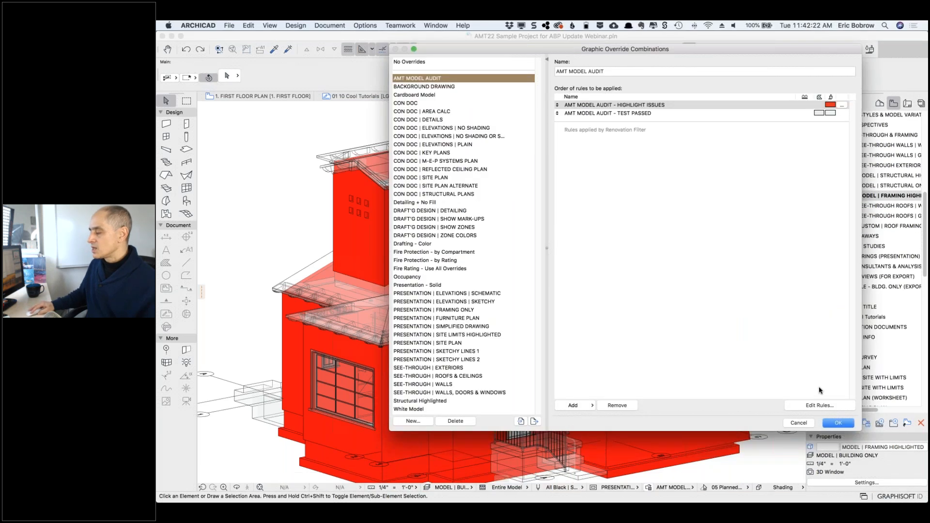
click(819, 406)
click(630, 108)
click(653, 108)
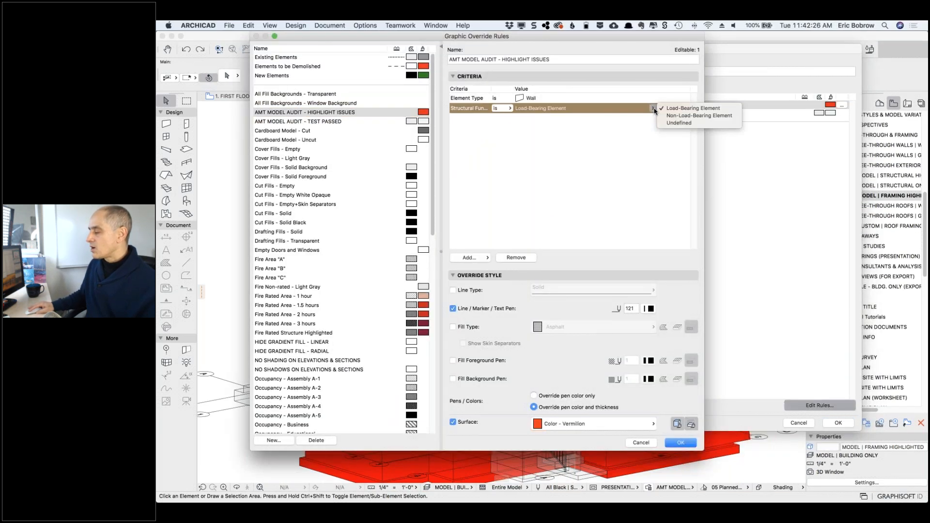
click(678, 117)
click(676, 442)
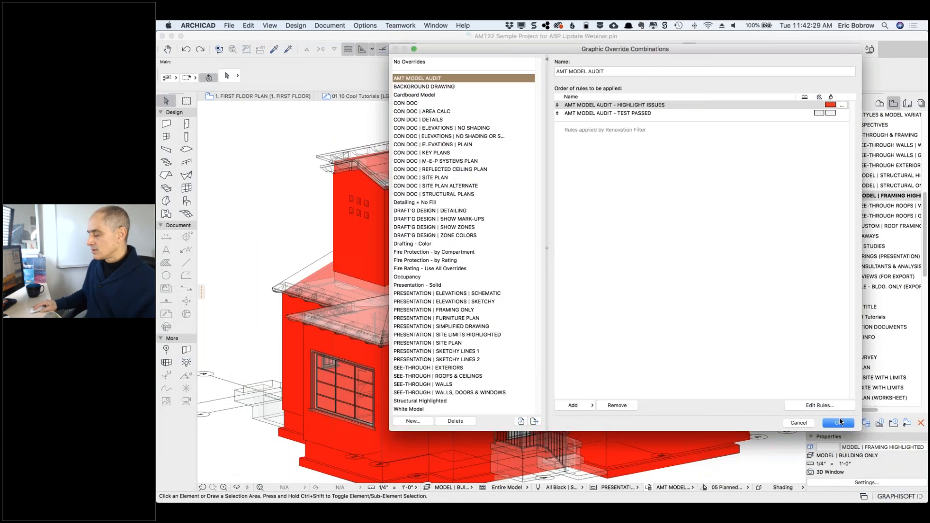
click(840, 422)
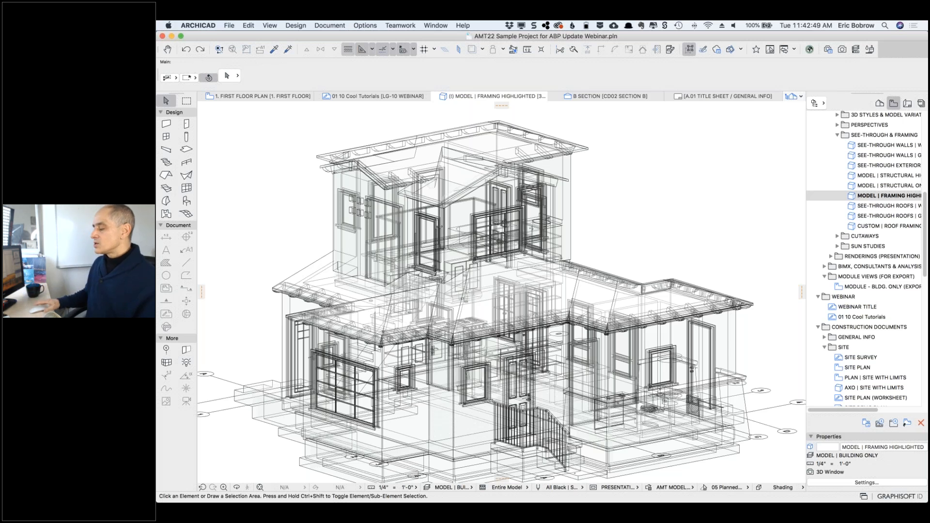
Step: Set the audit rule's Structural Function criterion to Undefined and apply it to the 3D view
click(648, 490)
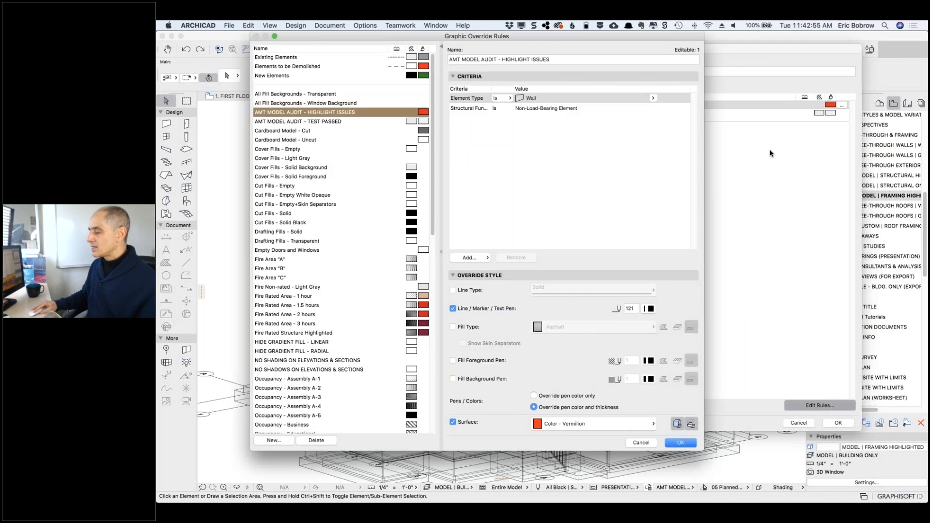
click(651, 108)
click(652, 109)
click(679, 123)
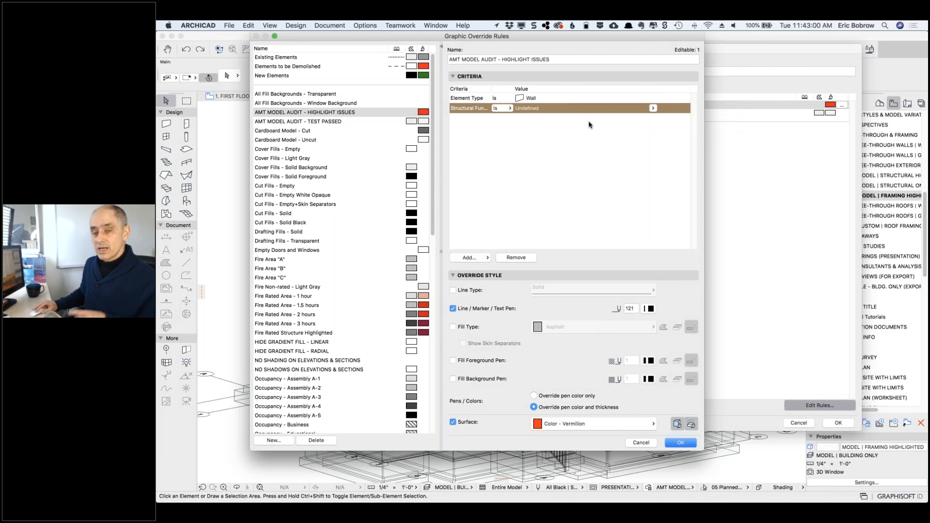
click(681, 443)
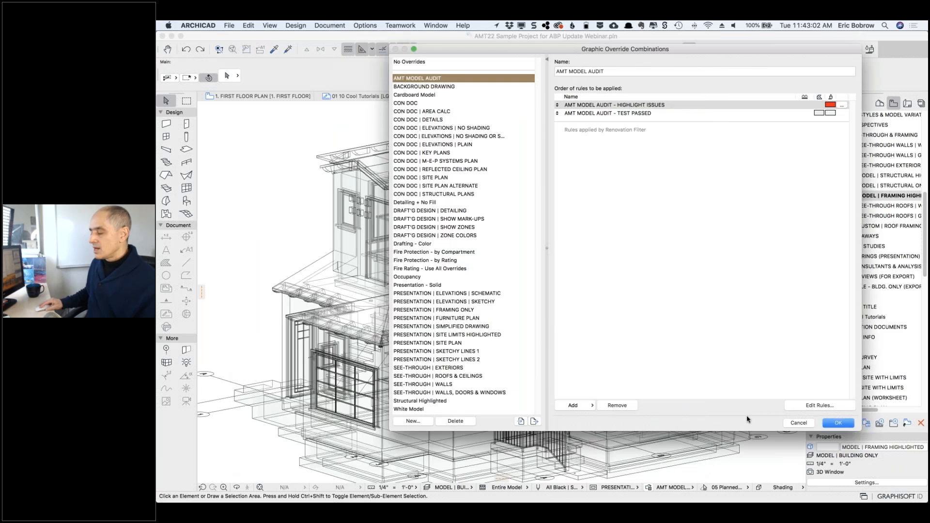
key(Return)
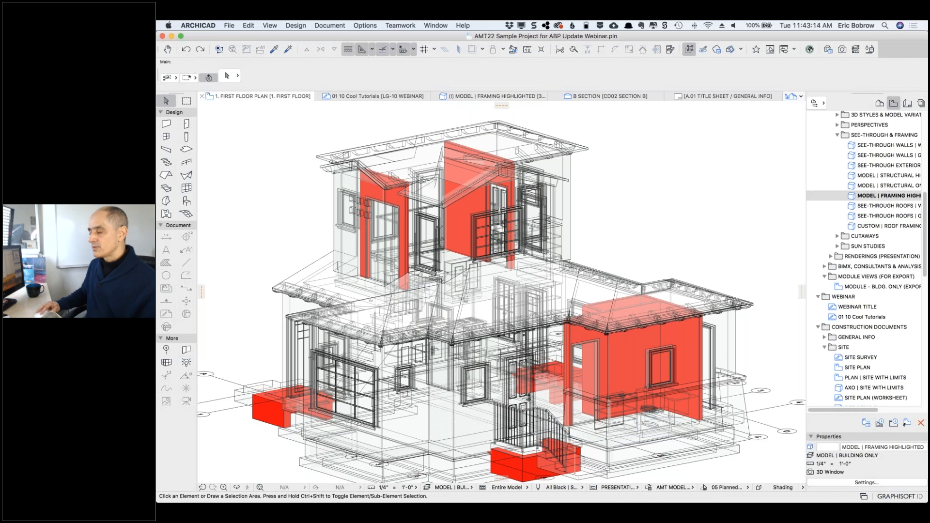
Step: Open the 1. FIRST FLOOR PLAN view and apply the AMT MODEL AUDIT override combination to it
click(259, 97)
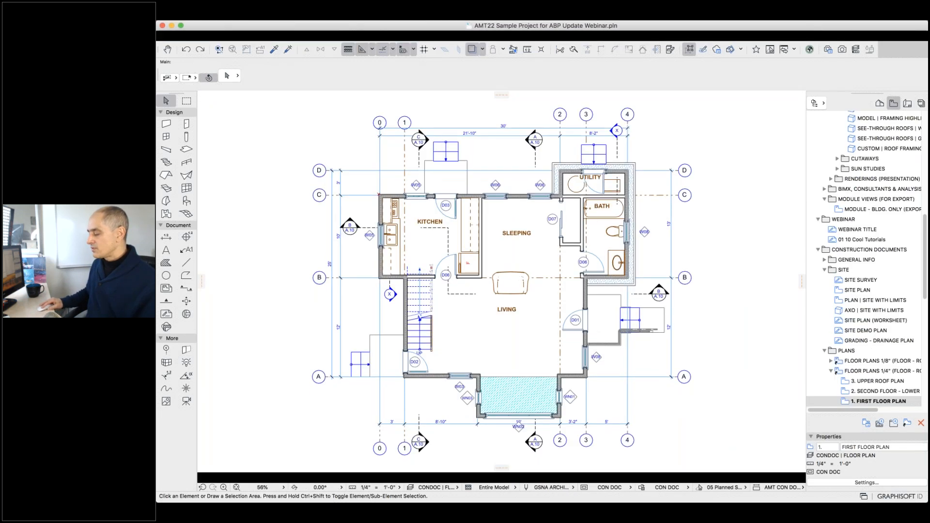
click(689, 487)
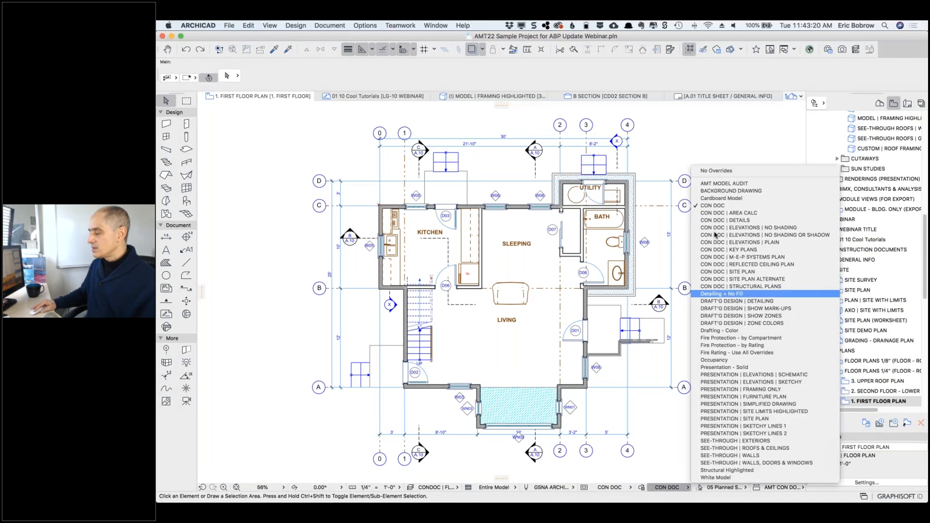
click(719, 183)
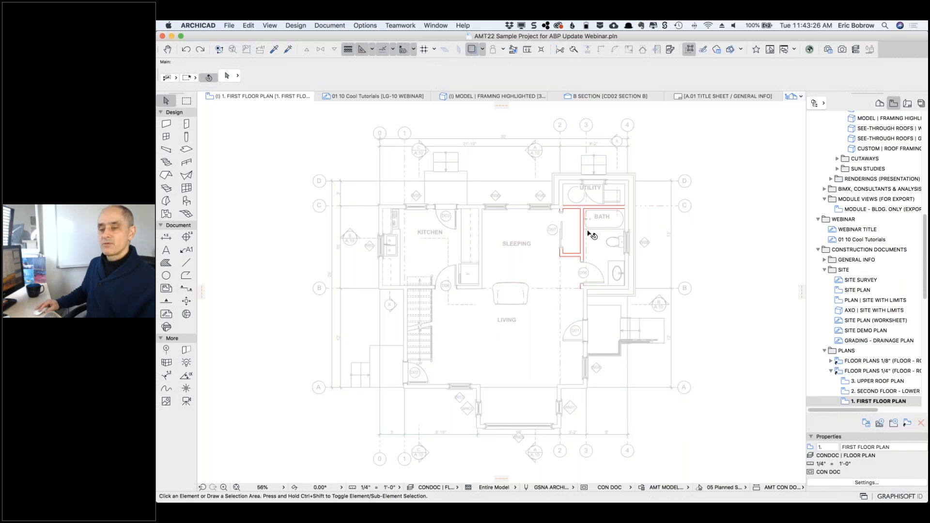
Step: Select the three highlighted interior walls between the sleeping area and bath and set their Structural Function to Non-Load-Bearing Element
scroll(567, 262, up, 5)
click(568, 247)
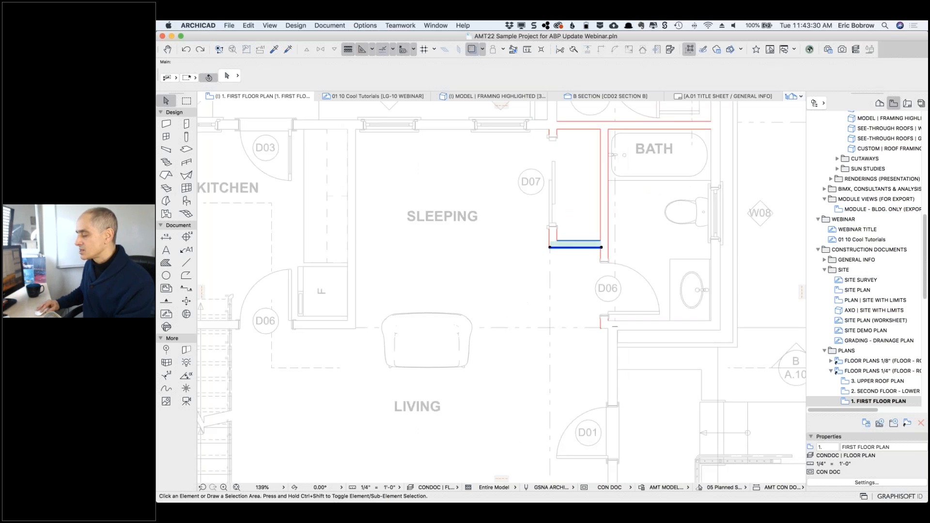
shift+click(552, 237)
shift+click(603, 226)
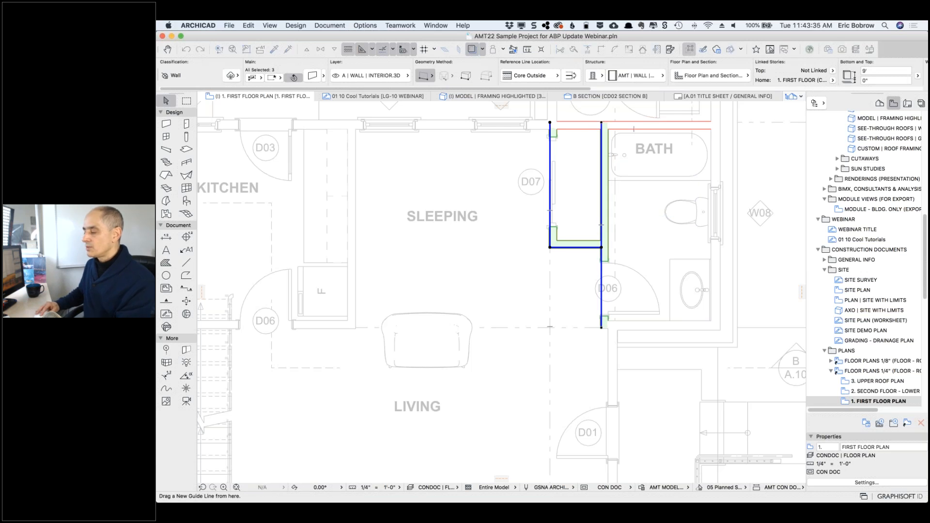
click(313, 77)
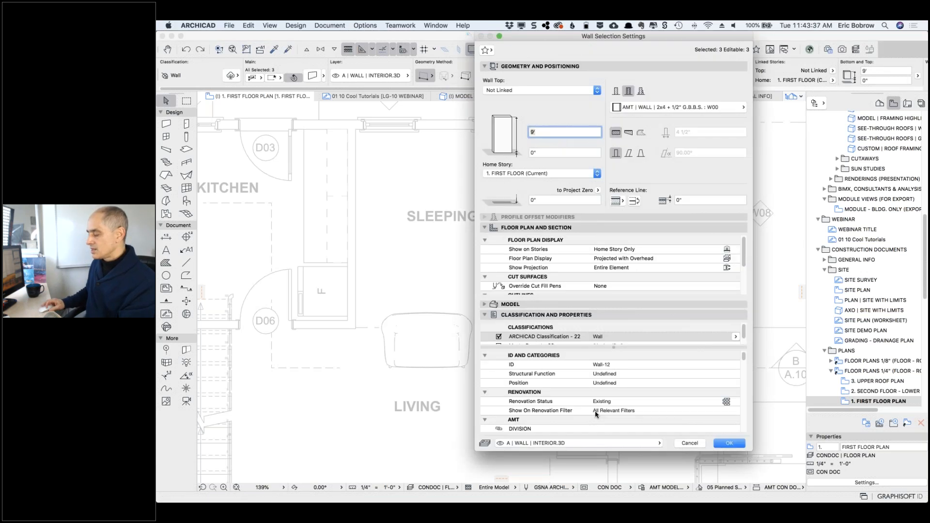
click(631, 374)
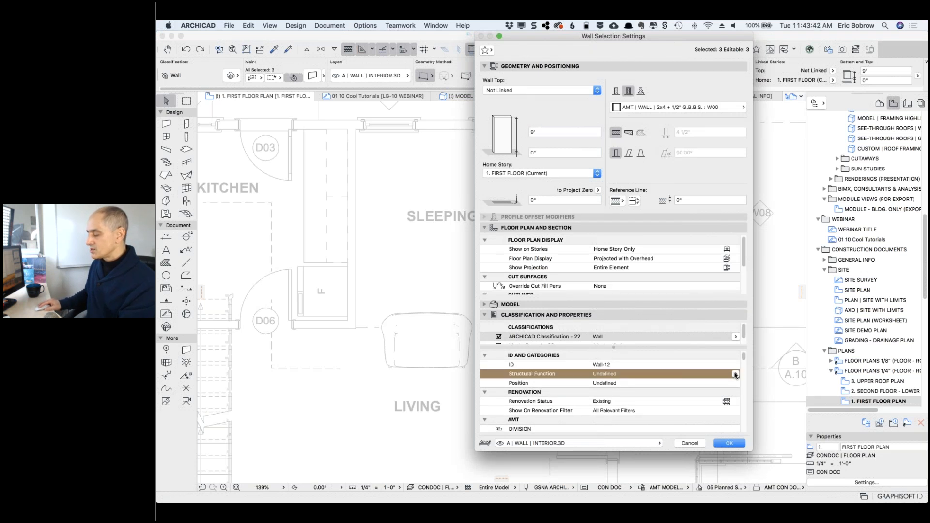
click(751, 382)
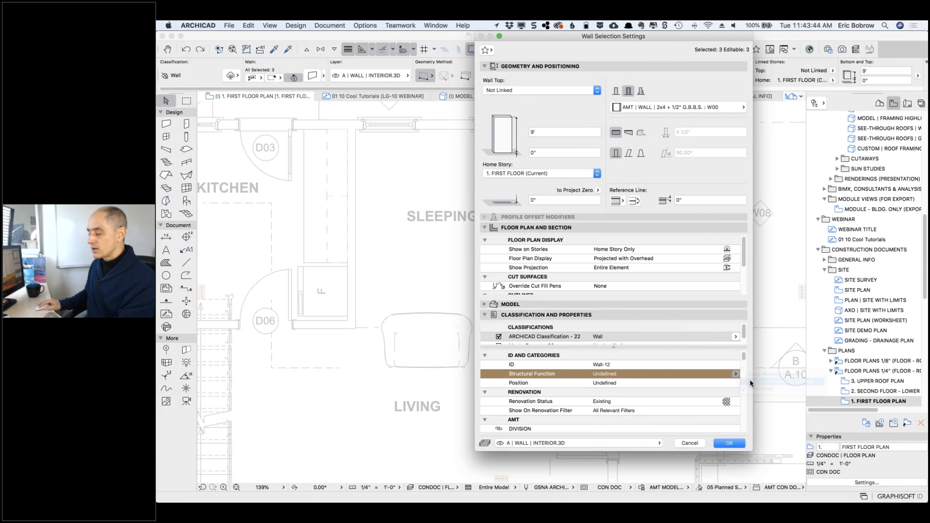
click(729, 443)
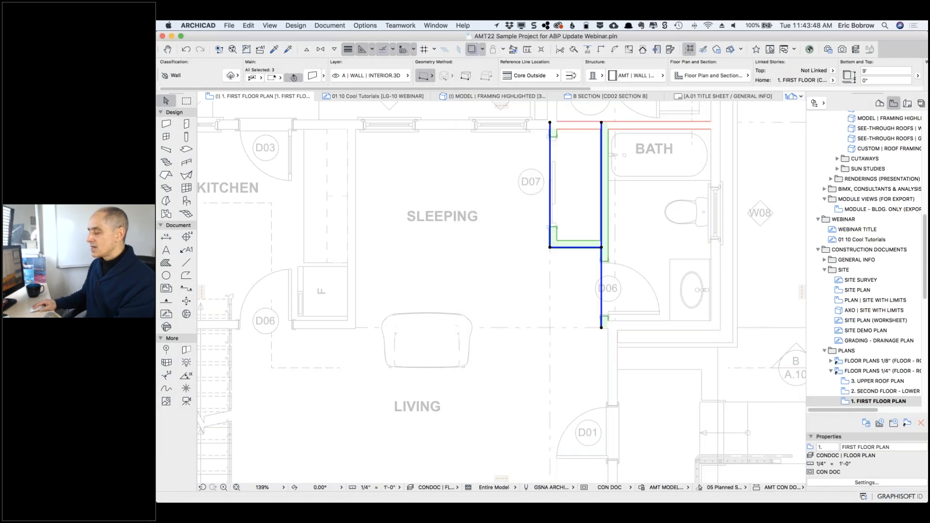
key(Escape)
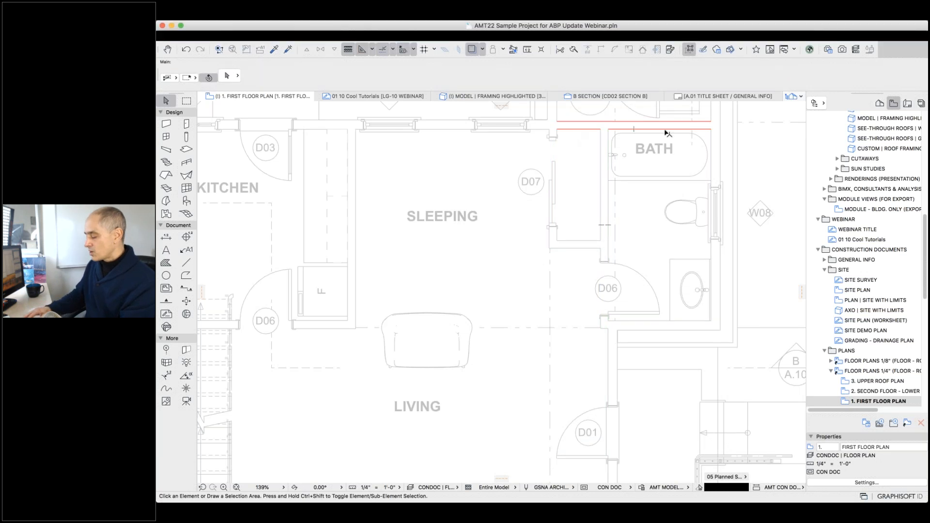
Step: Examine the story above for highlighted walls with the audit override, and return to the whole first floor plan
key(super+Up)
middle_drag(329, 225, 385, 223)
drag(385, 223, 401, 221)
key(super+Down)
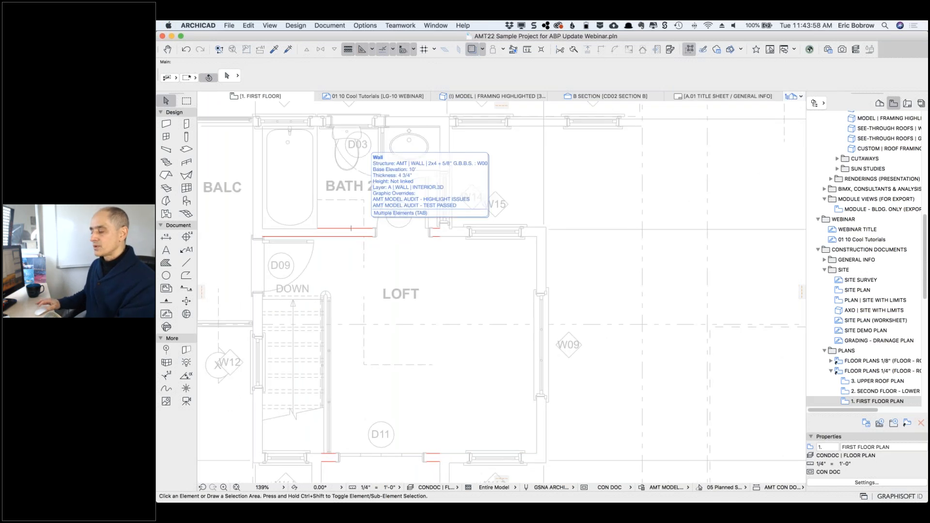
scroll(468, 208, down, 5)
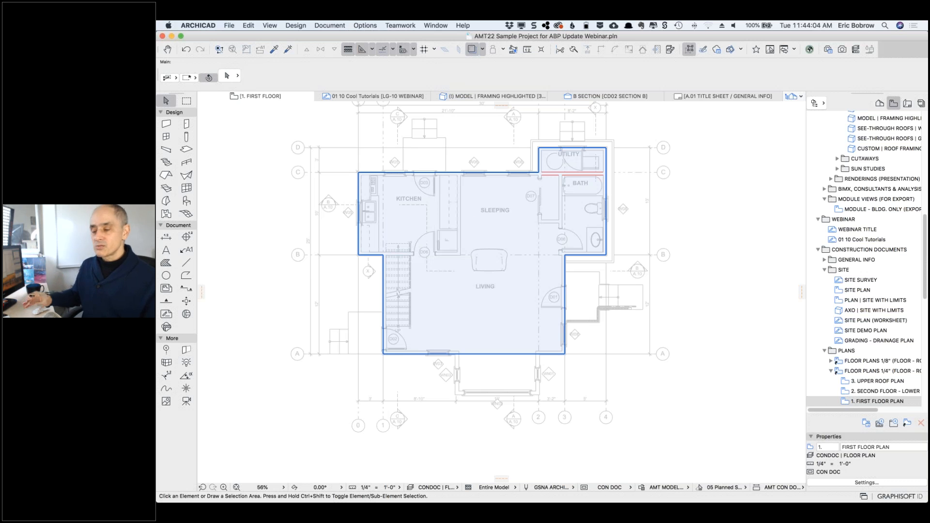
scroll(469, 205, down, 2)
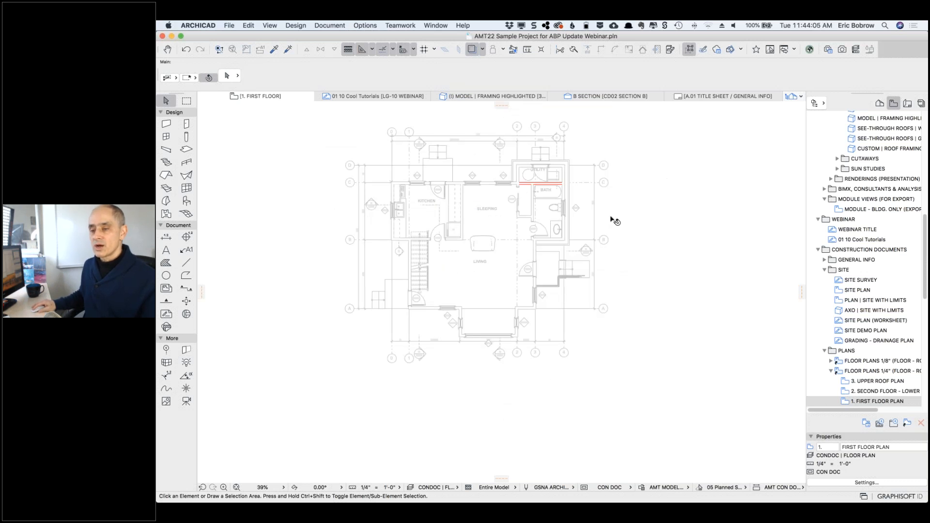
click(659, 233)
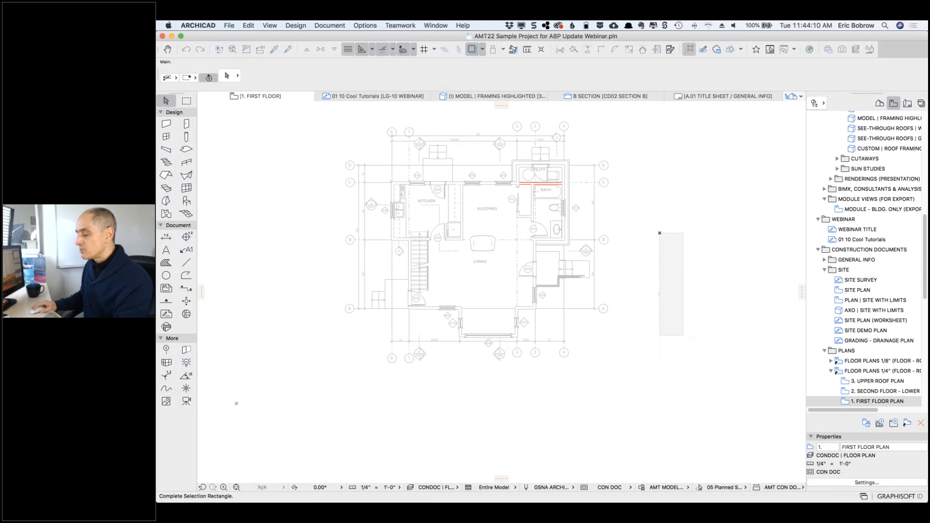
Step: Apply the Structural Highlighted override combination to the first floor plan and examine the walls around the bath and utility rooms
click(684, 338)
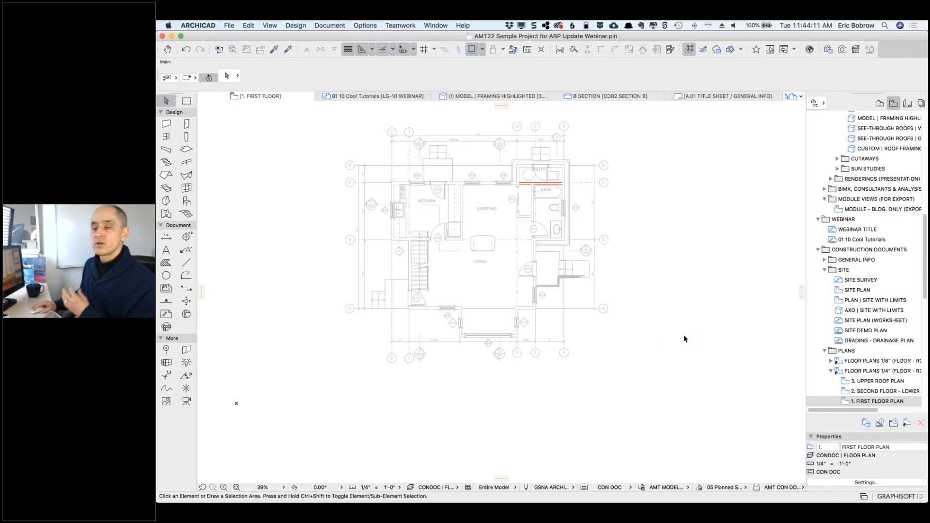
click(687, 488)
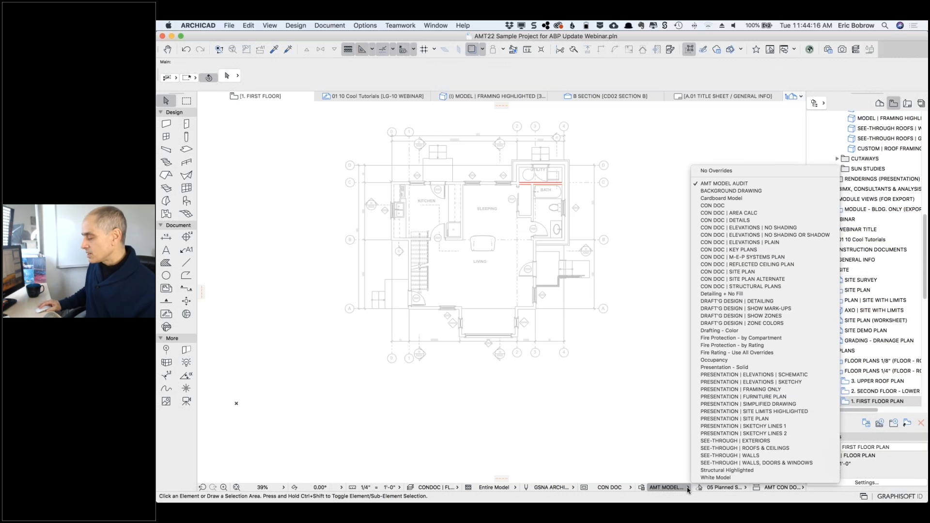
click(717, 472)
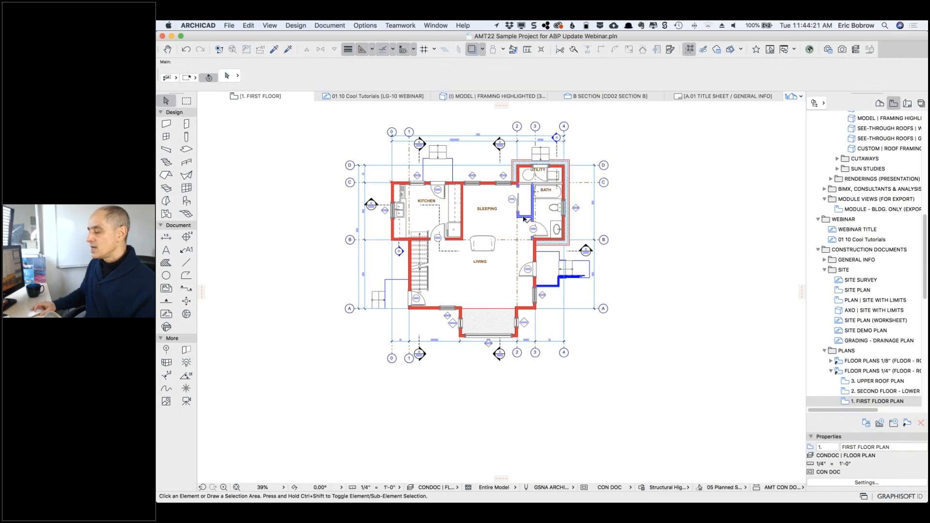
scroll(523, 219, up, 5)
scroll(523, 219, up, 5)
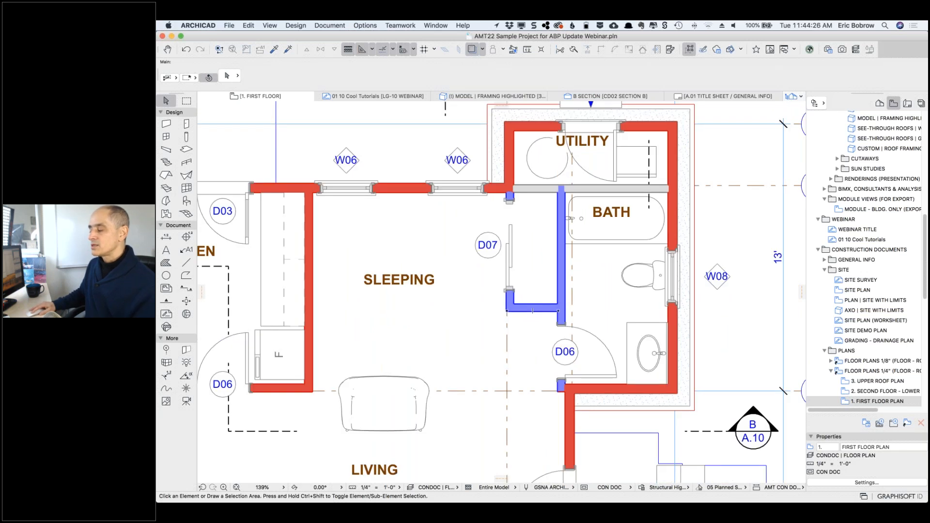
mouse_move(610, 192)
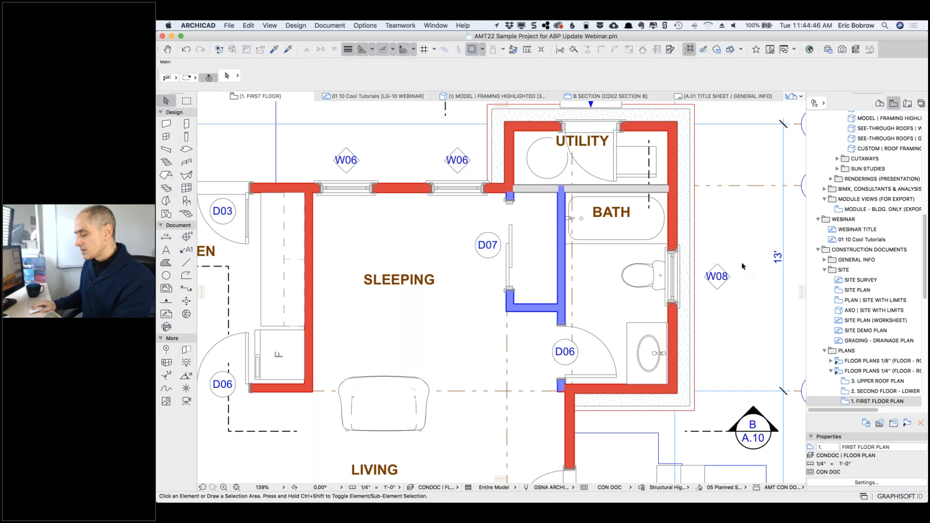
Step: Switch to the open 01 10 Cool Tutorials worksheet to show the list of webinar topics
click(380, 96)
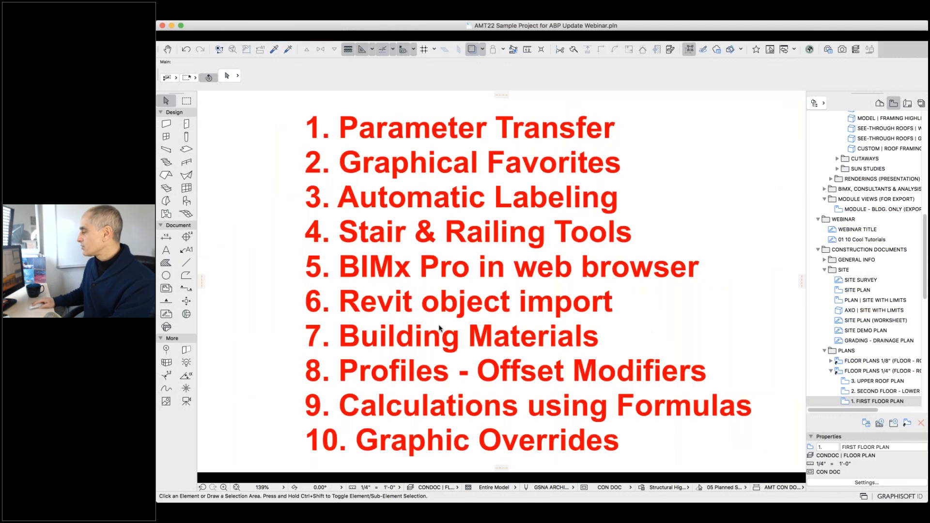